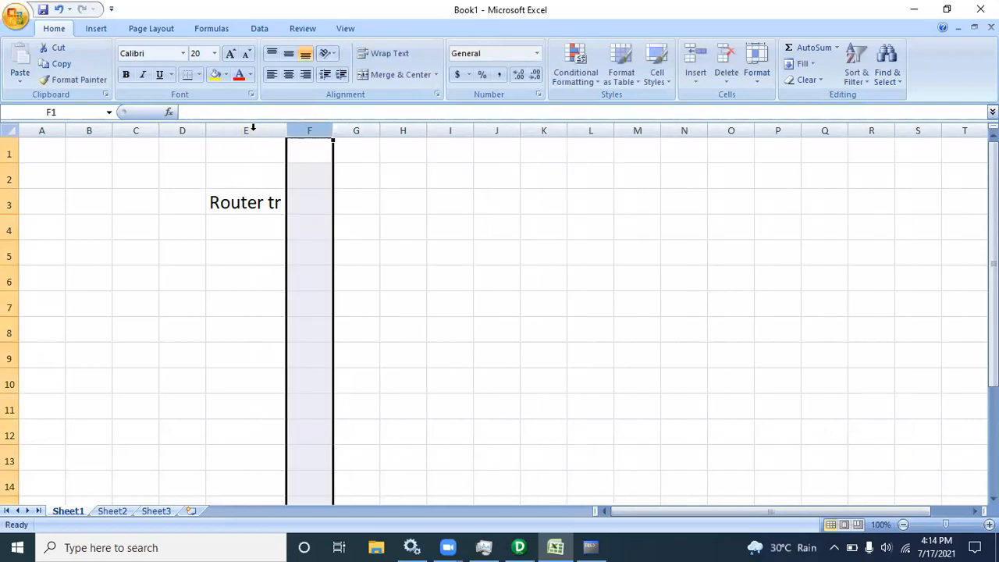
Replace the heading in E3 with "Aggregrator tr" and fit column E's width to the text
{"action": "left_click", "coordinate": [250, 227]}
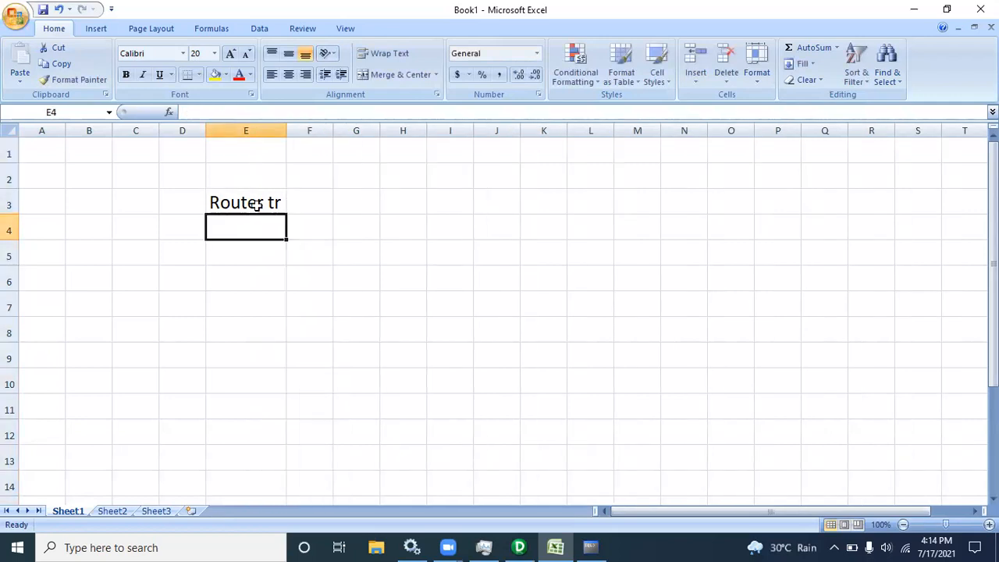
{"action": "left_click", "coordinate": [263, 202]}
{"action": "type", "text": "Agrre"}
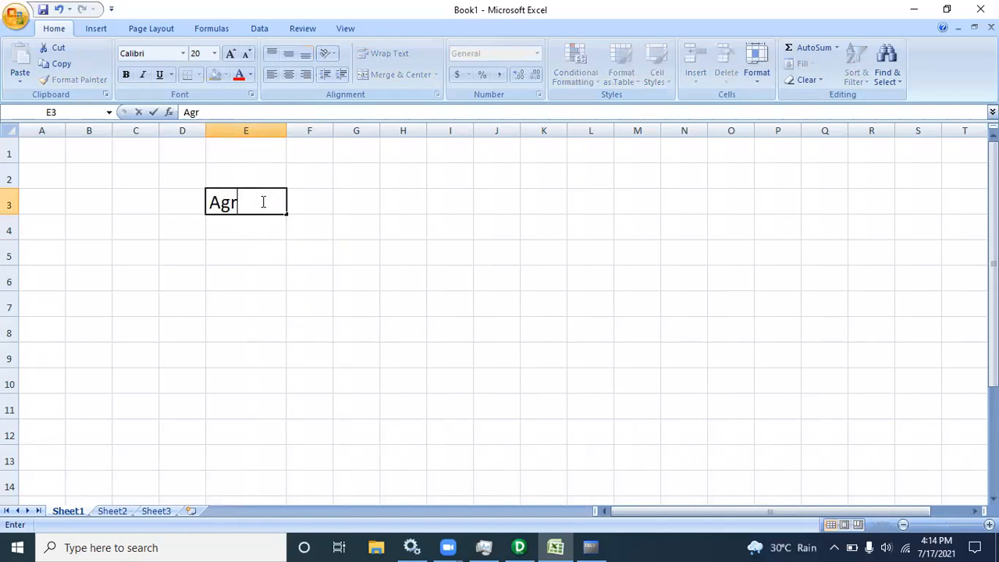
{"action": "key", "text": "BackSpace"}
{"action": "key", "text": "BackSpace"}
{"action": "key", "text": "BackSpace"}
{"action": "type", "text": "g"}
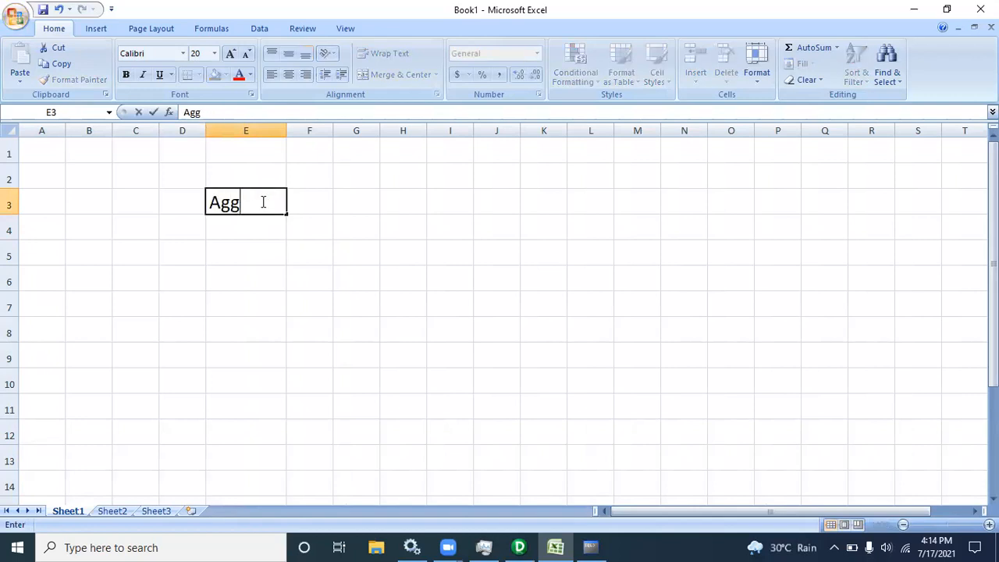
{"action": "type", "text": "regrator "}
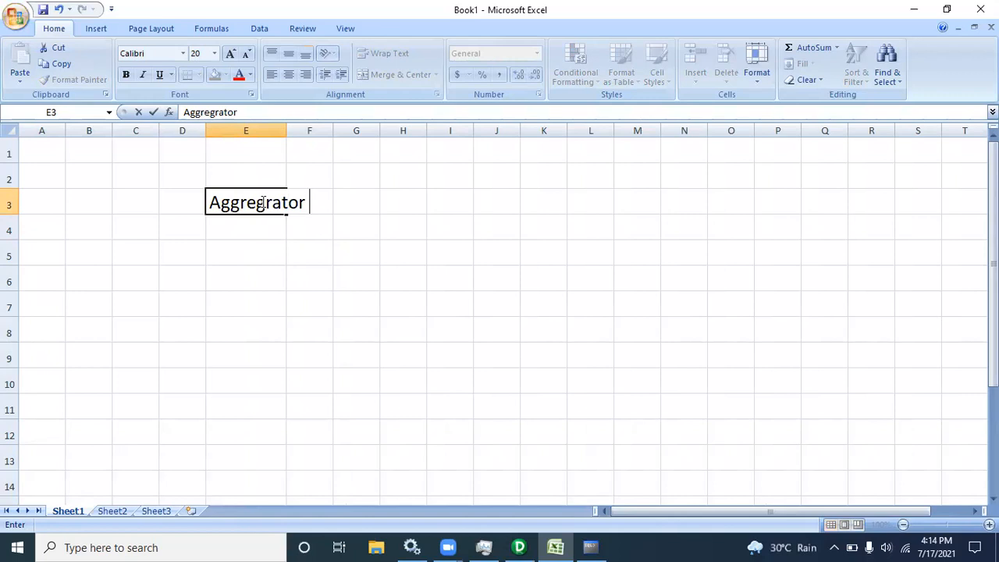
{"action": "type", "text": "tr"}
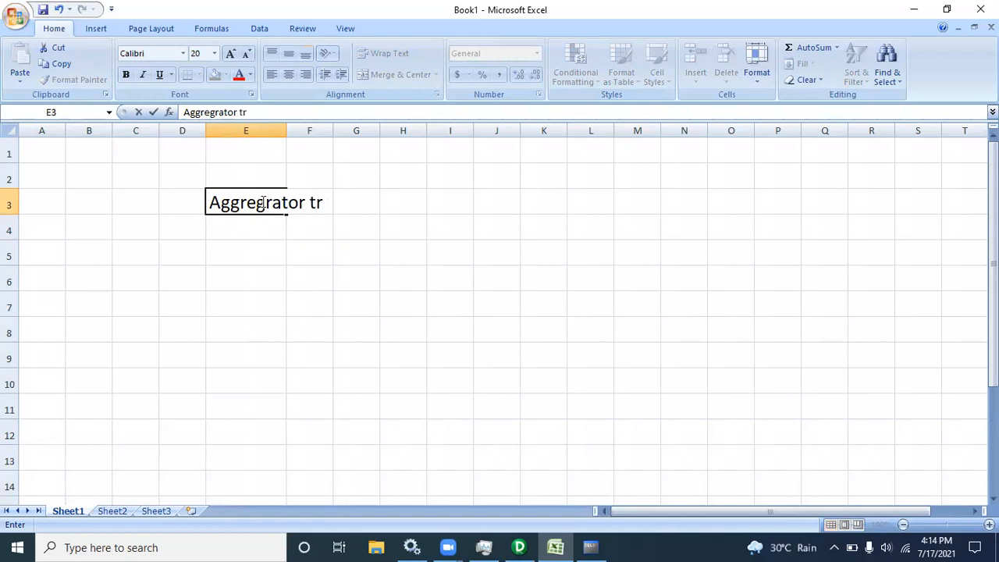
{"action": "double_click", "coordinate": [286, 131]}
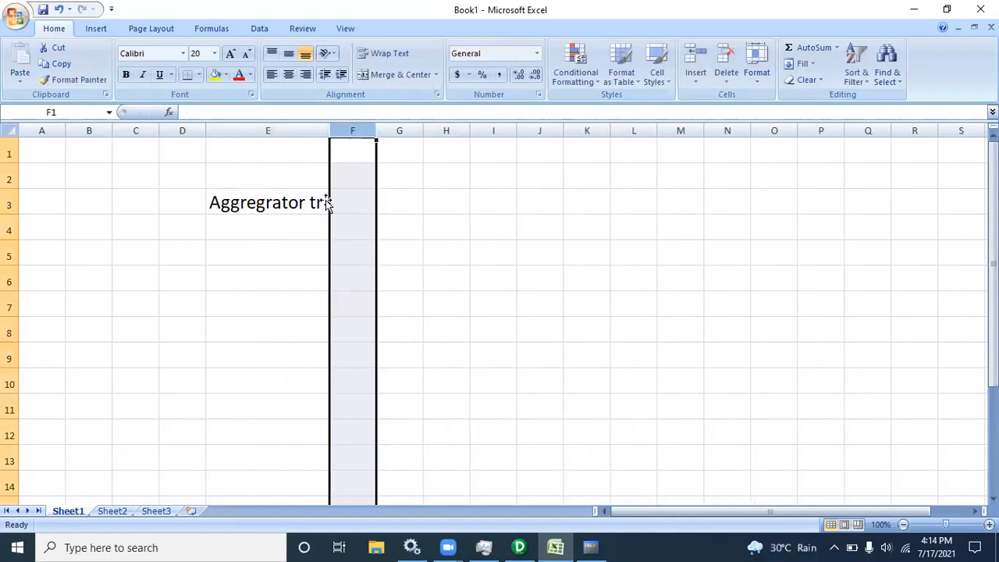
Append "(Active And conncted)" to the heading in E3 and refit column E's width to the text
{"action": "double_click", "coordinate": [324, 203]}
{"action": "type", "text": "(A"}
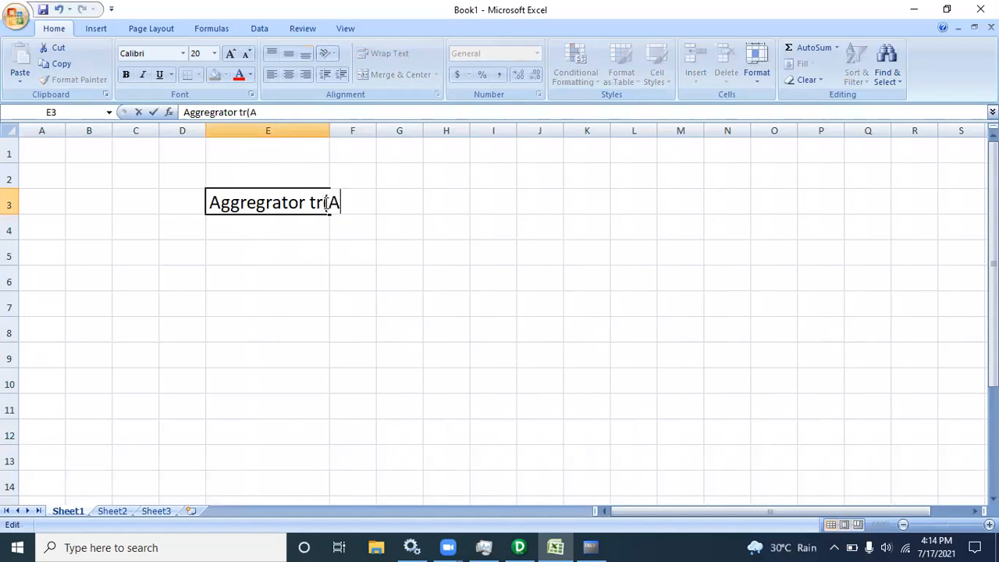
{"action": "type", "text": "ctive An"}
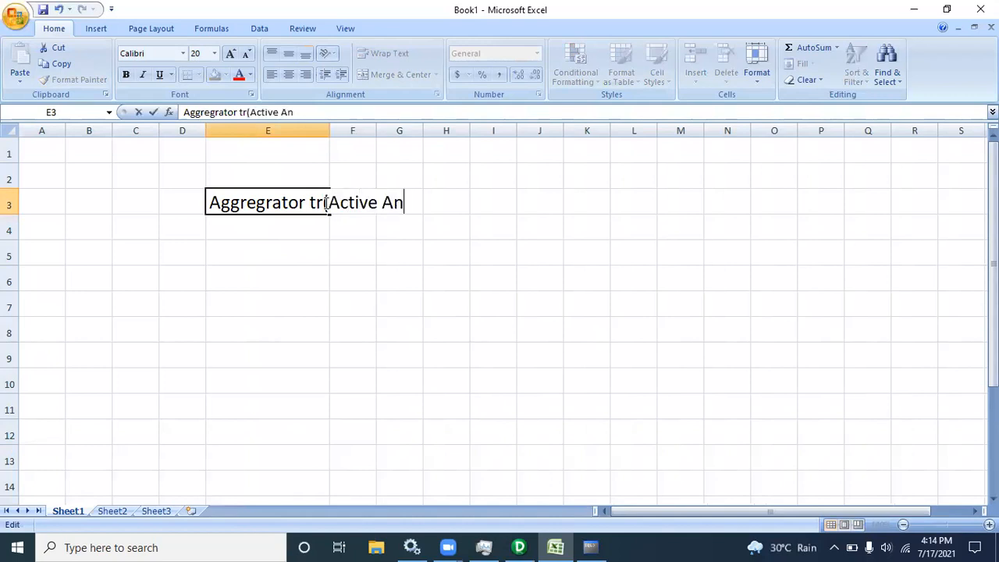
{"action": "type", "text": "d conncted)"}
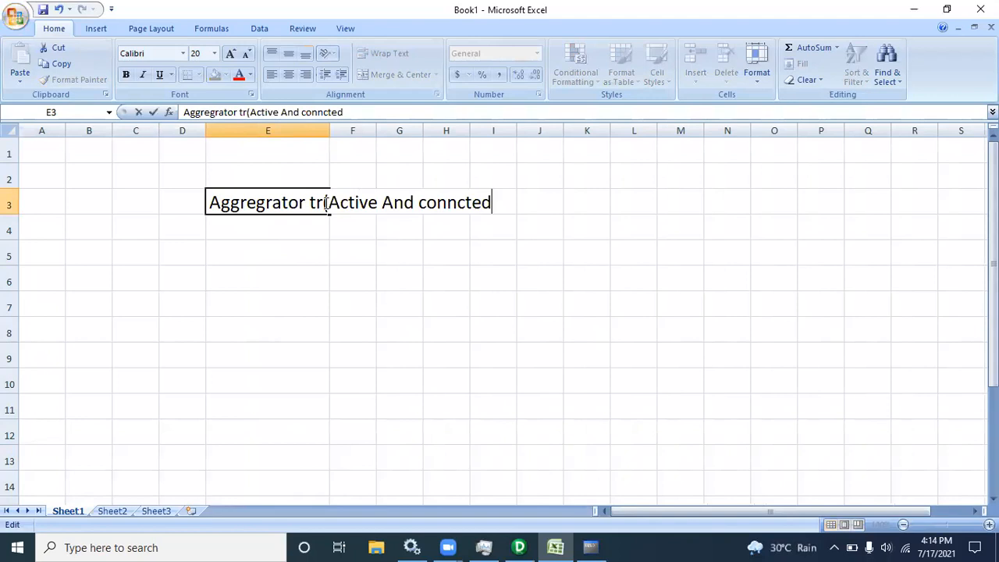
{"action": "left_click", "coordinate": [347, 130]}
{"action": "double_click", "coordinate": [331, 130]}
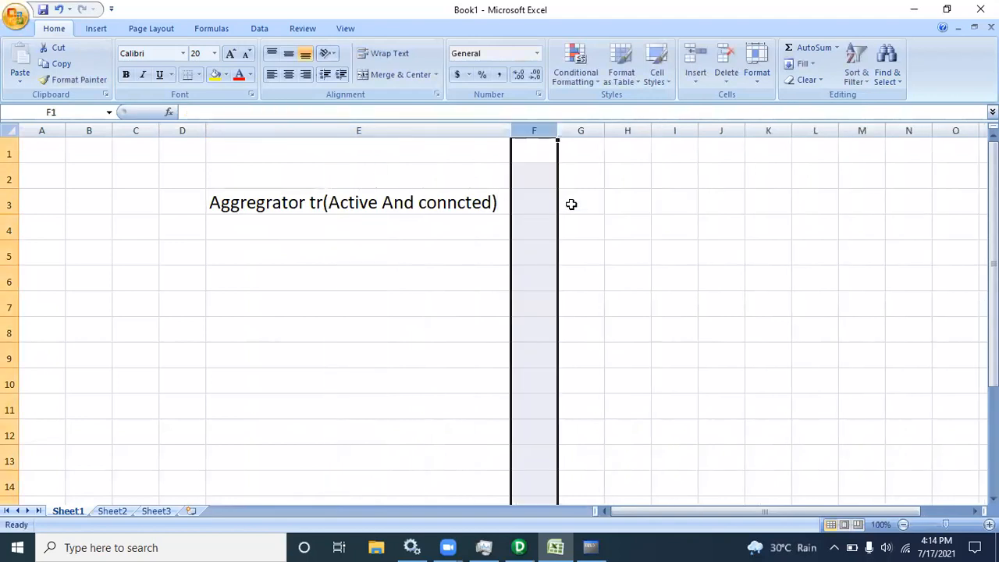
Enter the headers Empno in G3 and Name in H3, widening columns G and H to fit
{"action": "left_click", "coordinate": [571, 205]}
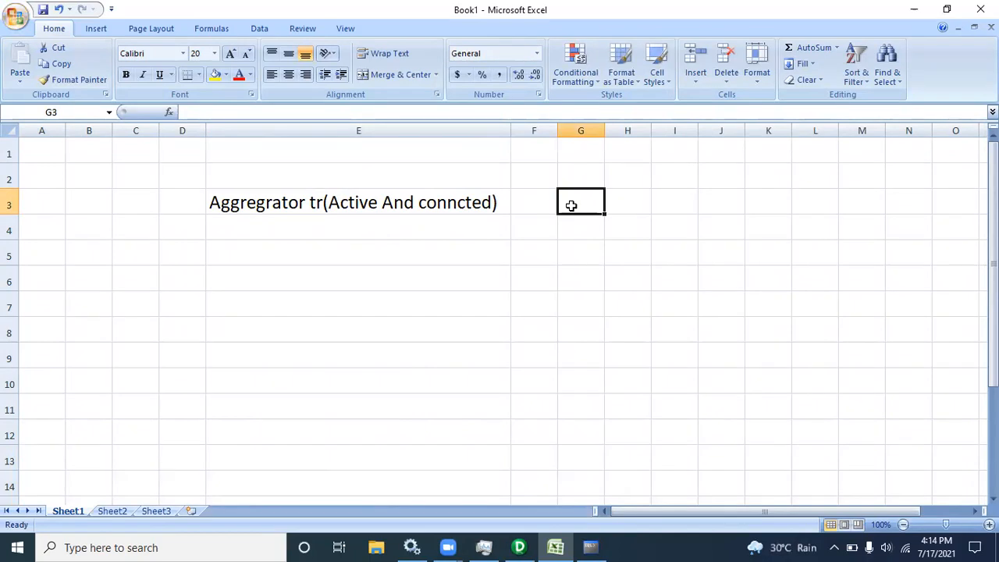
{"action": "type", "text": "Empid"}
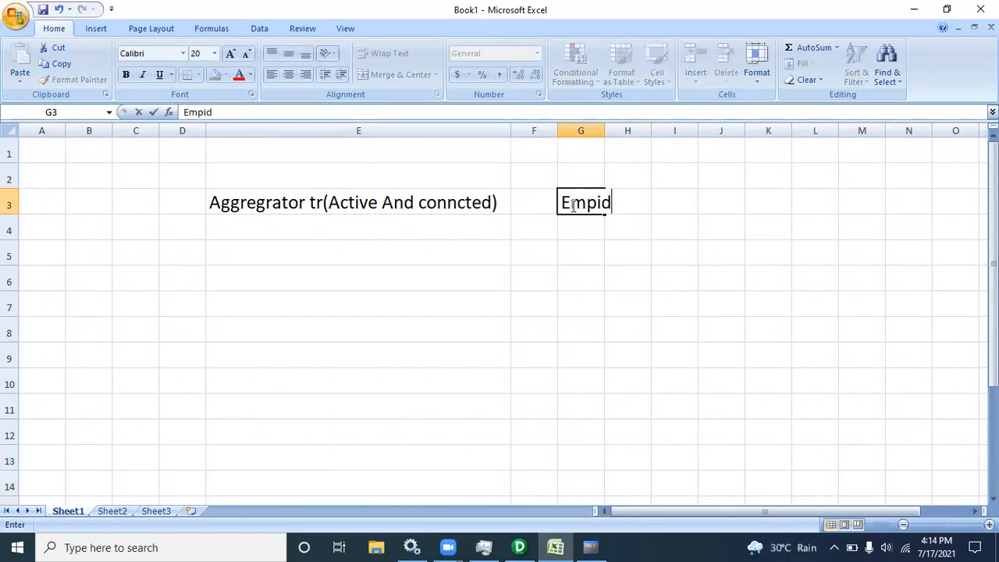
{"action": "key", "text": "BackSpace"}
{"action": "key", "text": "BackSpace"}
{"action": "type", "text": "no"}
{"action": "left_click_drag", "start_coordinate": [603, 125], "coordinate": [622, 125]}
{"action": "left_click", "coordinate": [640, 207]}
{"action": "type", "text": "Name"}
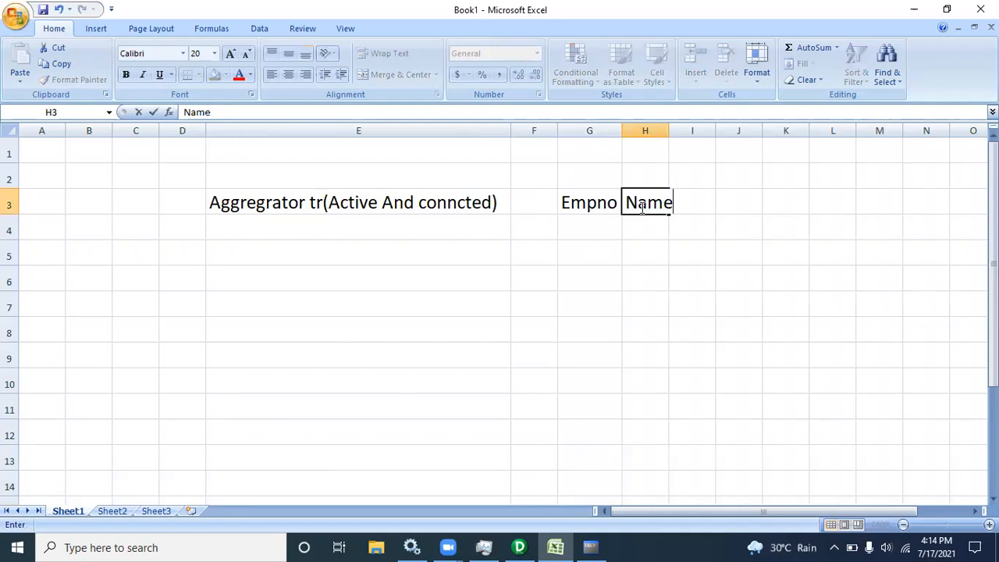
{"action": "left_click_drag", "start_coordinate": [669, 133], "coordinate": [678, 133]}
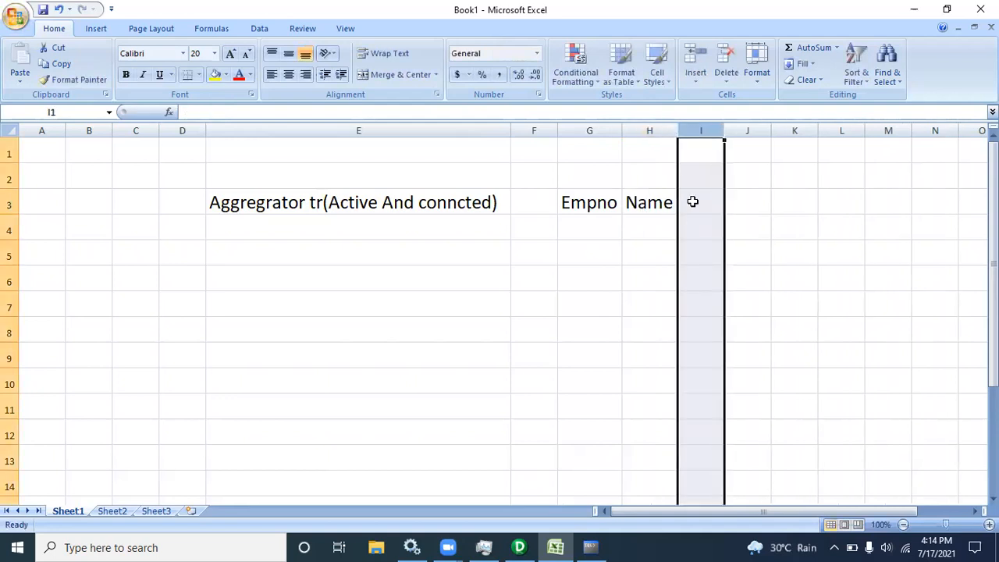
Enter the headers Sal in I3 and Deptno in J3, fitting column J's width to its header
{"action": "left_click", "coordinate": [694, 202]}
{"action": "type", "text": "Sal"}
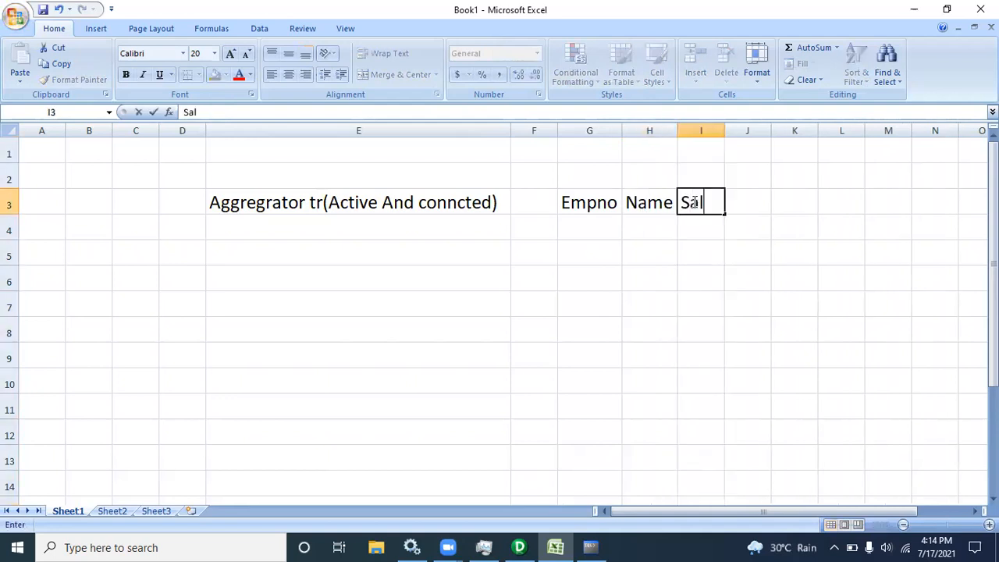
{"action": "left_click", "coordinate": [746, 203]}
{"action": "type", "text": "Deptno"}
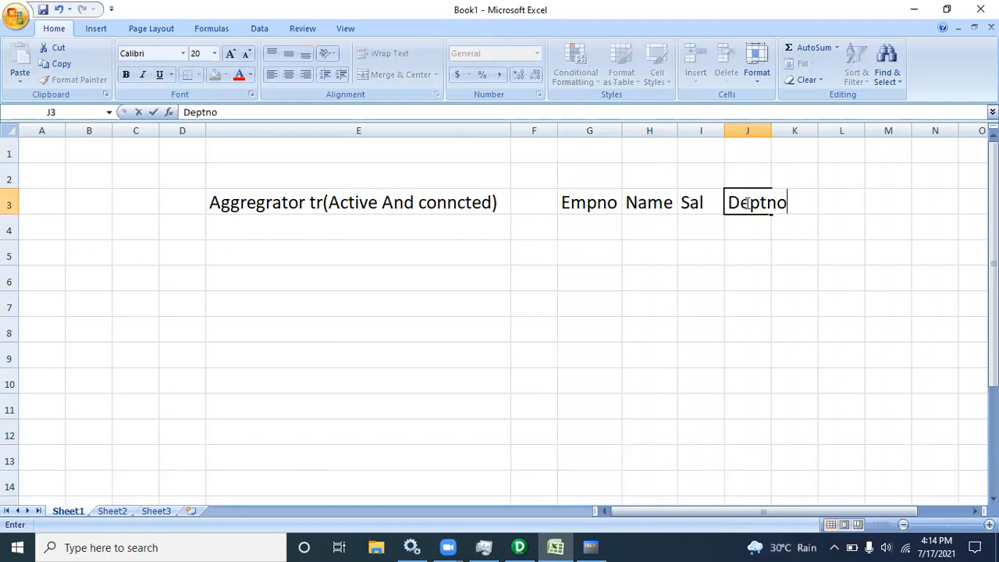
{"action": "double_click", "coordinate": [770, 130]}
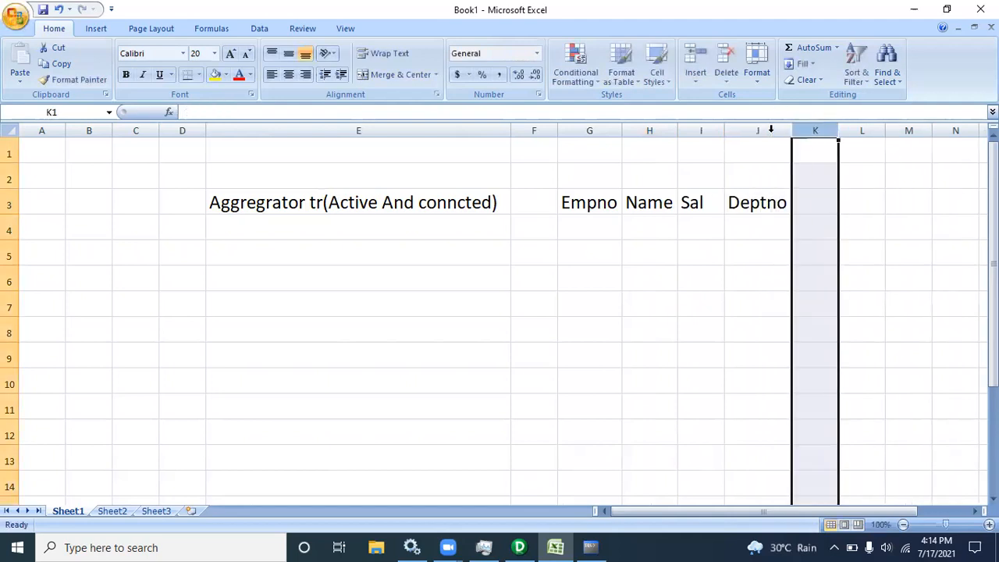
Fill the first employee record in row 4 with Empno 101, Name X, Sal 3000 and Deptno 10
{"action": "left_click", "coordinate": [606, 230]}
{"action": "type", "text": "101"}
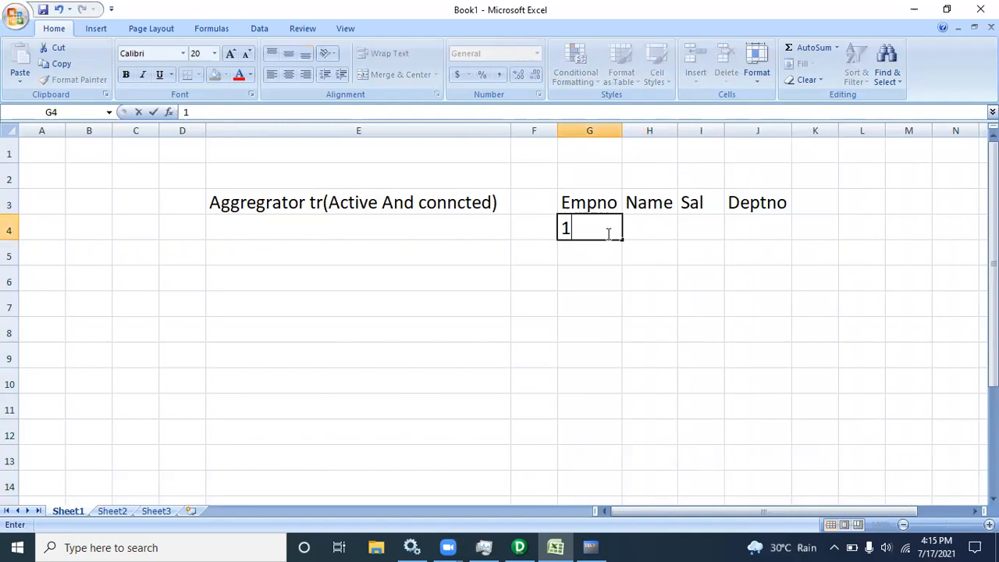
{"action": "key", "text": "Tab"}
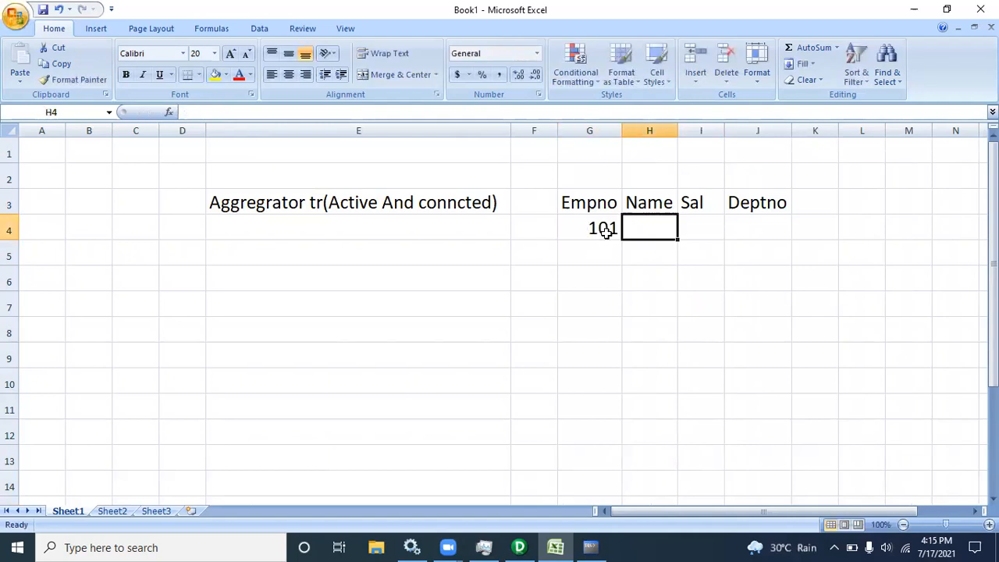
{"action": "type", "text": "X"}
{"action": "key", "text": "Tab"}
{"action": "key", "text": "Tab"}
{"action": "key", "text": "Left"}
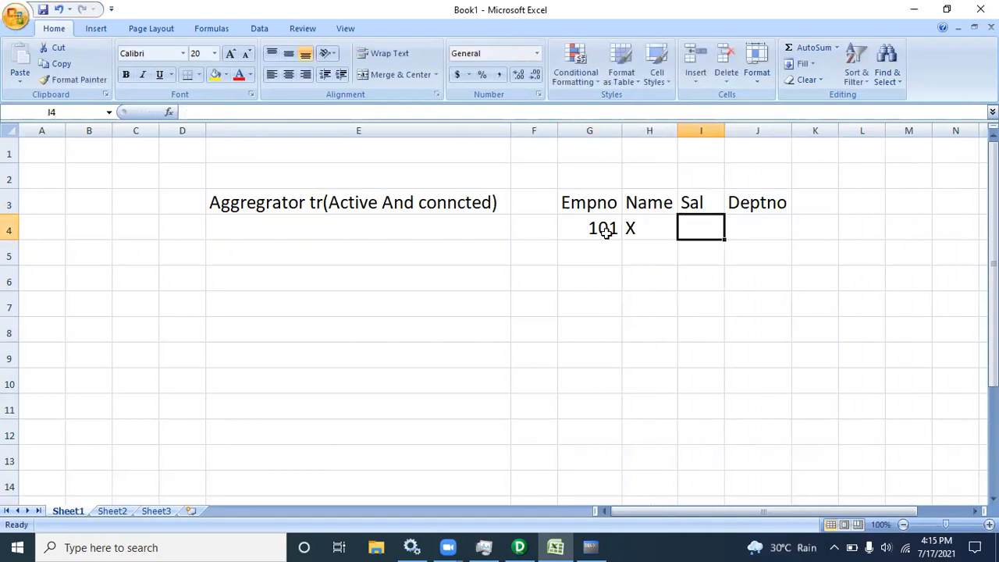
{"action": "type", "text": "3000"}
{"action": "key", "text": "Tab"}
{"action": "type", "text": "10"}
{"action": "key", "text": "Return"}
Fill the second employee record in row 5 with Empno 102, Name Y, Sal 4000 and Deptno 20
{"action": "type", "text": "20"}
{"action": "key", "text": "Left"}
{"action": "type", "text": "4000"}
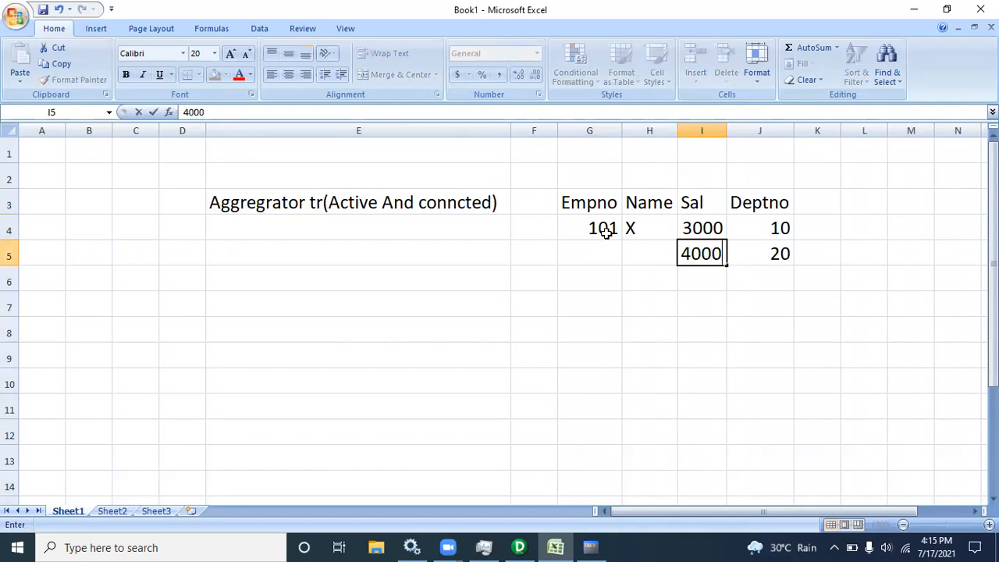
{"action": "key", "text": "Left"}
{"action": "type", "text": "Y"}
{"action": "key", "text": "Left"}
{"action": "type", "text": "102"}
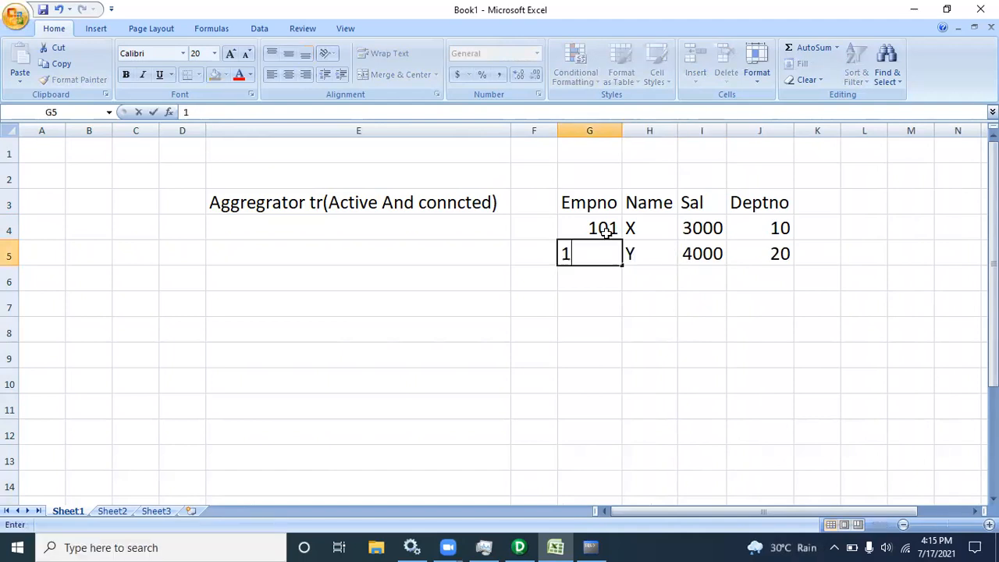
{"action": "key", "text": "Return"}
Fill the third employee record in row 6 with Empno 103, Name Z, Sal 2300 and Deptno 10
{"action": "type", "text": "103"}
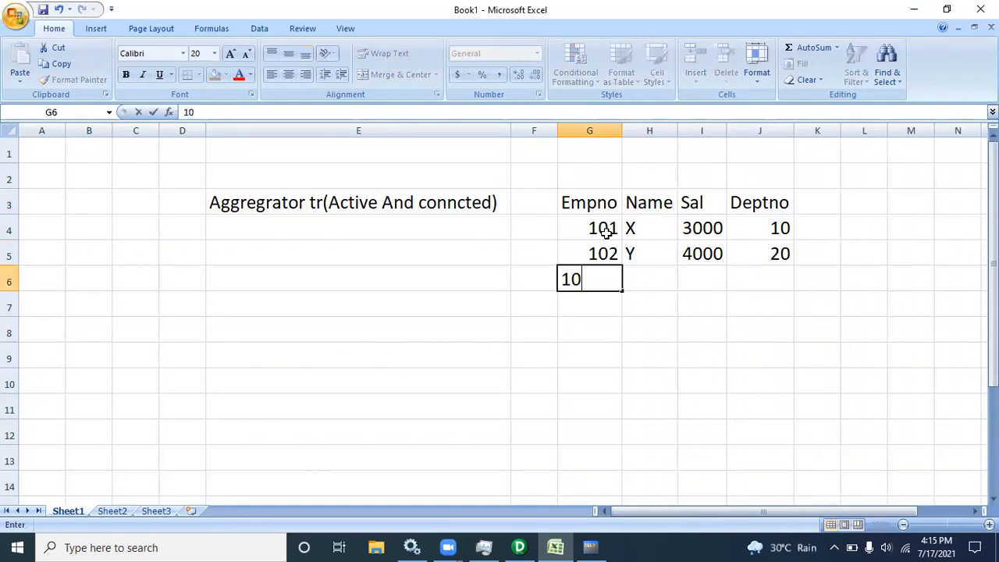
{"action": "key", "text": "Right"}
{"action": "type", "text": "Z"}
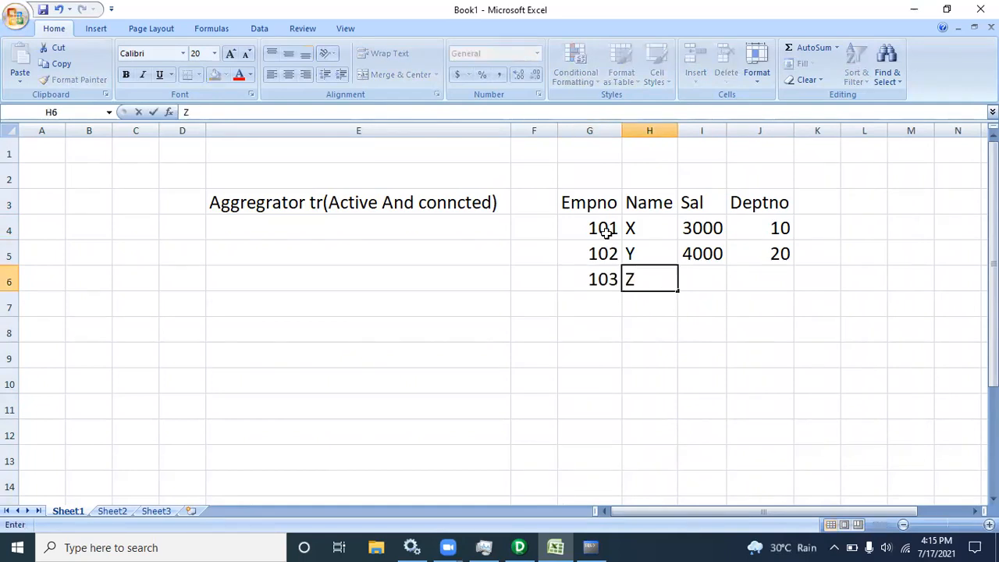
{"action": "key", "text": "Right"}
{"action": "type", "text": "2300"}
{"action": "key", "text": "Right"}
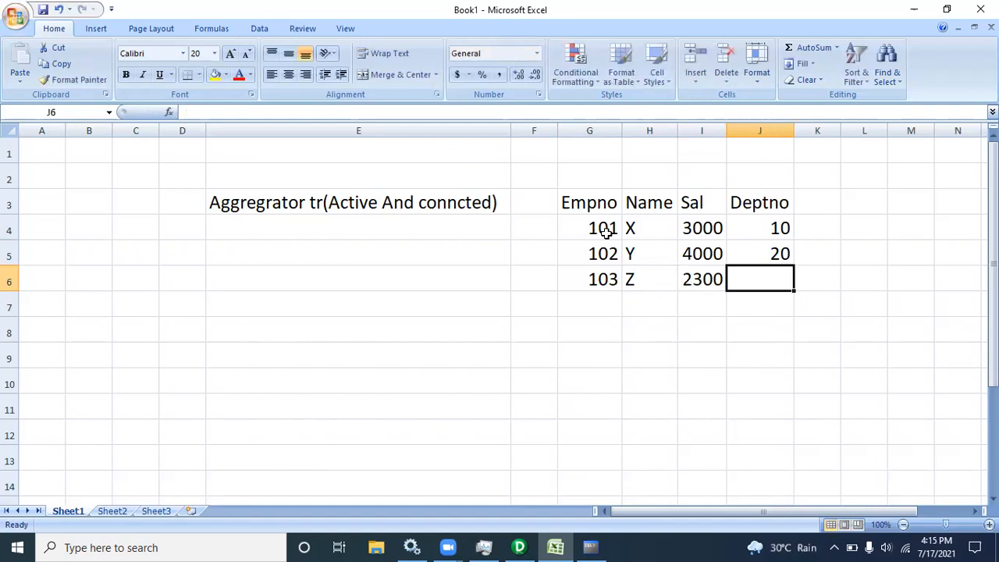
{"action": "type", "text": "10"}
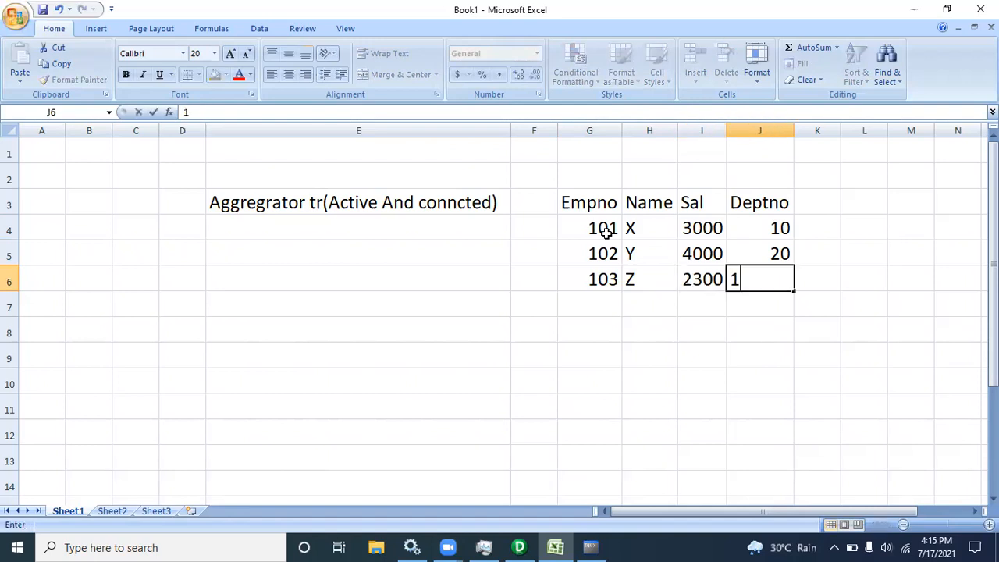
{"action": "left_click", "coordinate": [614, 335]}
Highlight the employee records in G4:J6 and the salary values in I4:I6 to examine them
{"action": "left_click_drag", "start_coordinate": [584, 227], "coordinate": [742, 284]}
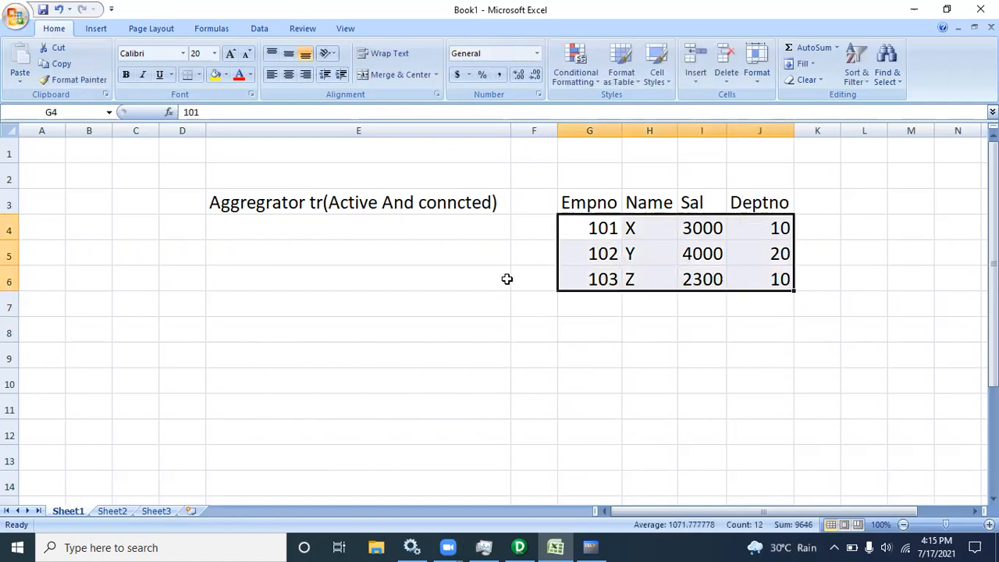
{"action": "left_click", "coordinate": [428, 240]}
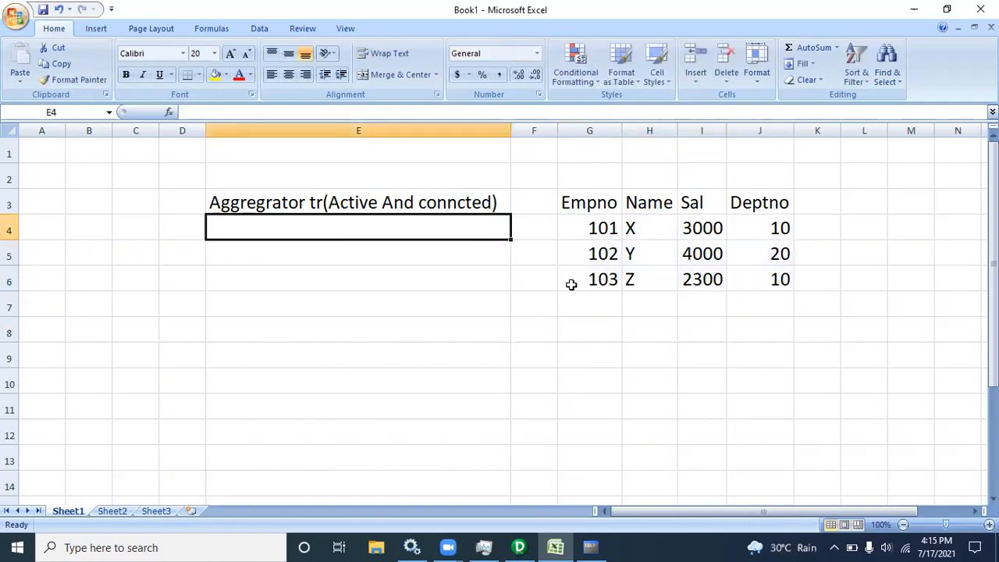
{"action": "left_click", "coordinate": [637, 332]}
{"action": "left_click_drag", "start_coordinate": [707, 227], "coordinate": [715, 279]}
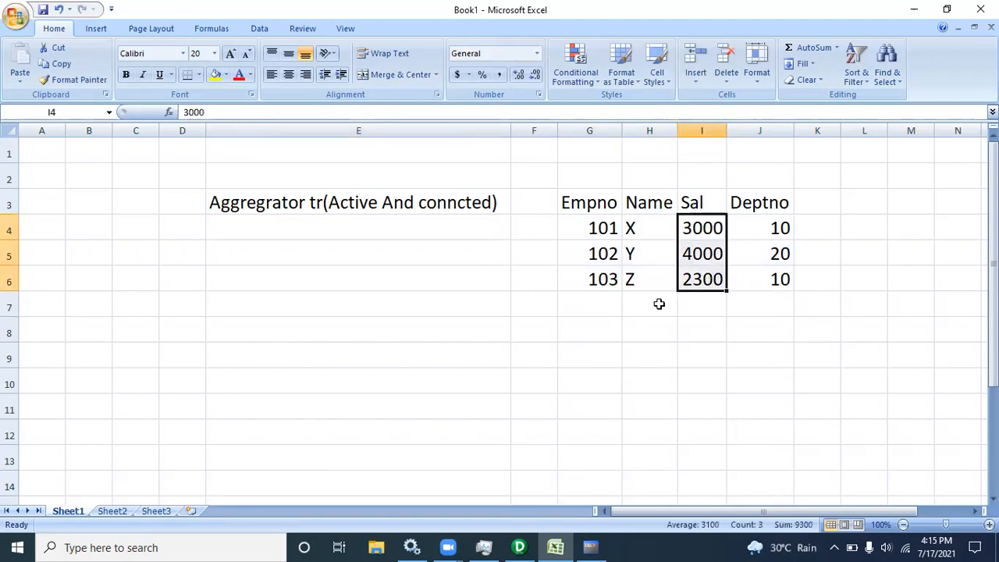
Enter the text "sum(sal)" in H8, fit column H's width to it and highlight the salaries in I4:I6
{"action": "left_click", "coordinate": [653, 331]}
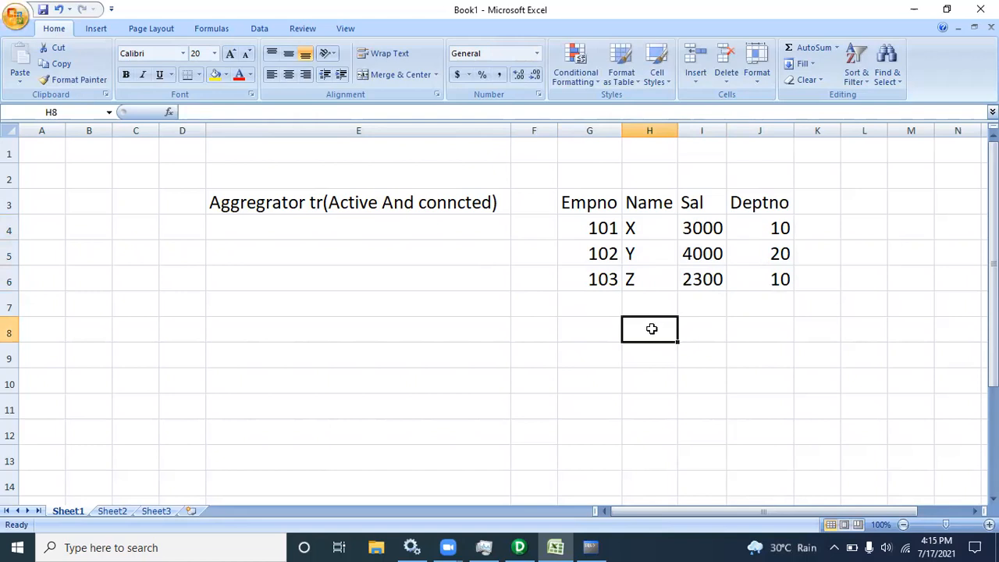
{"action": "type", "text": "sum"}
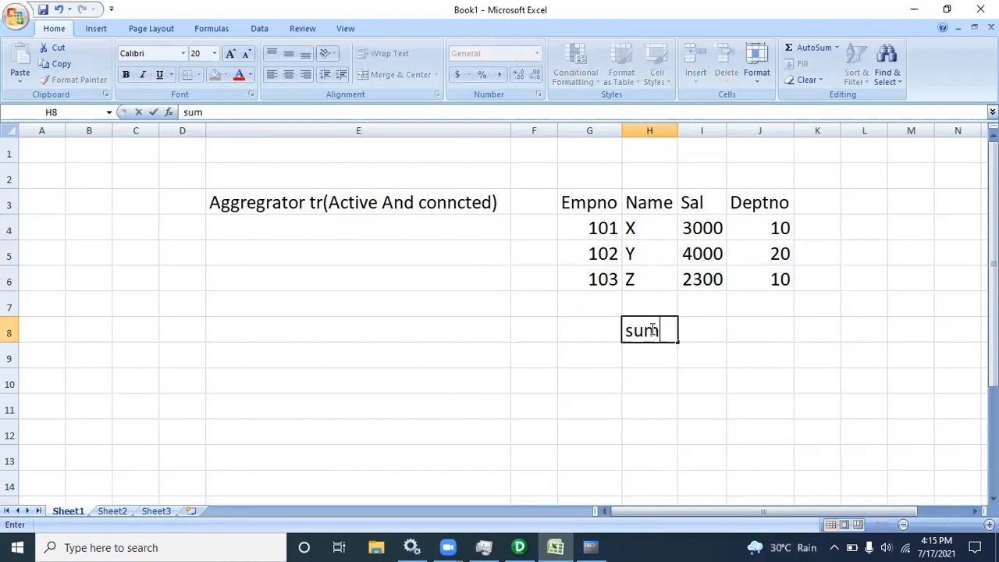
{"action": "type", "text": "(sal"}
{"action": "left_click", "coordinate": [678, 129]}
{"action": "double_click", "coordinate": [679, 129]}
{"action": "left_click_drag", "start_coordinate": [718, 230], "coordinate": [736, 282]}
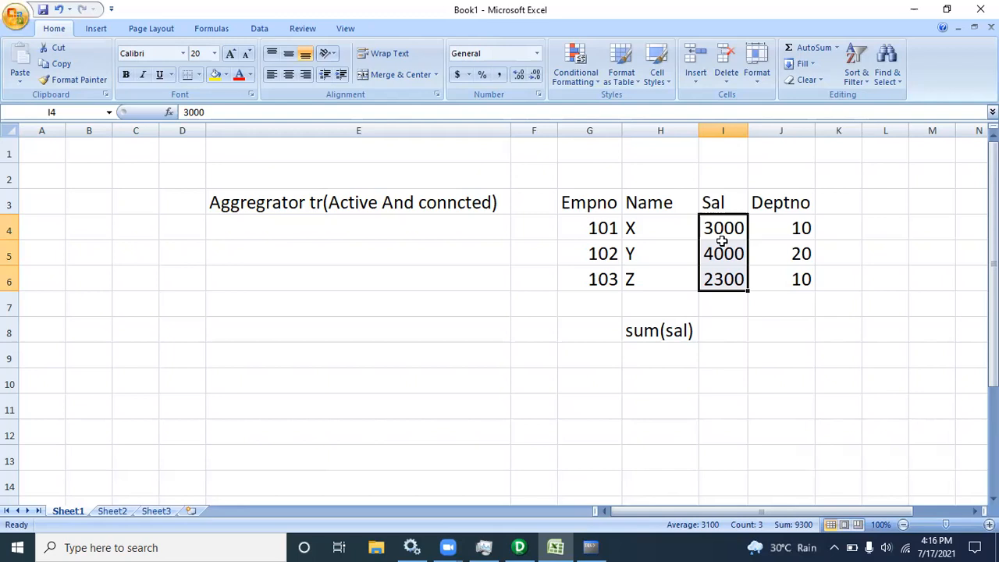
Enter the text "Max(sal)" in H9 and highlight the employee rows in F4:J6
{"action": "left_click", "coordinate": [682, 353]}
{"action": "type", "text": "MAx"}
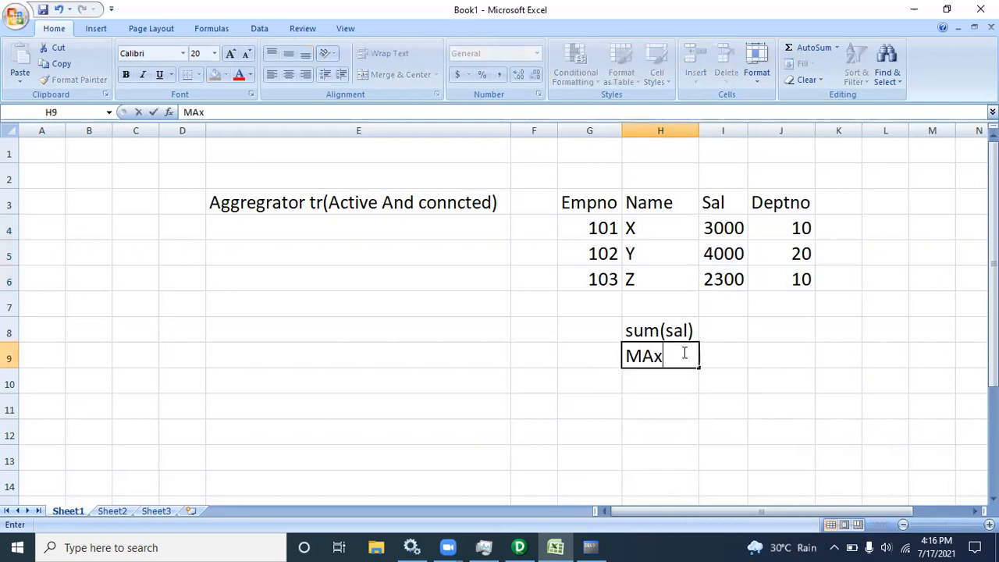
{"action": "key", "text": "BackSpace"}
{"action": "key", "text": "BackSpace"}
{"action": "type", "text": "ax("}
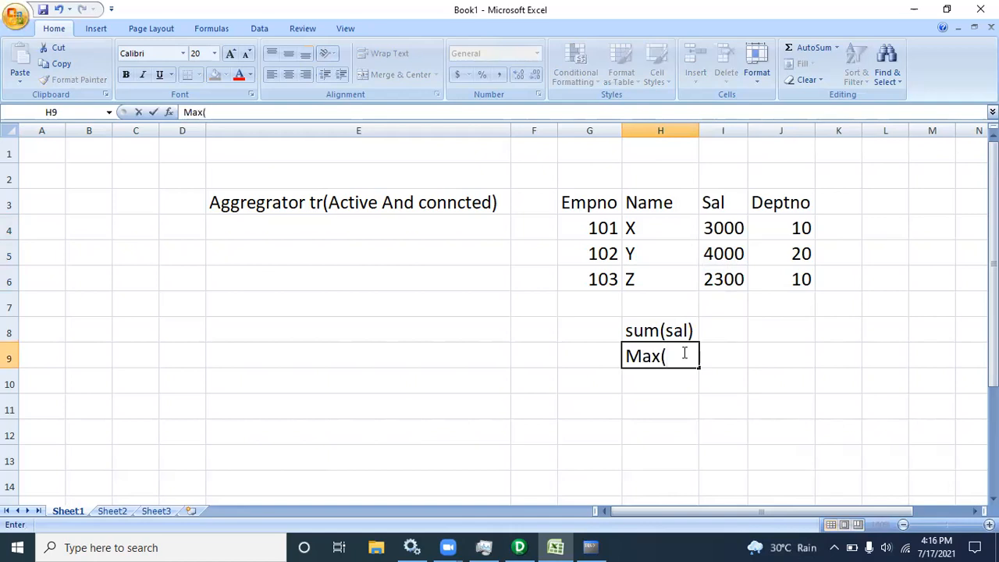
{"action": "type", "text": "sal"}
{"action": "left_click_drag", "start_coordinate": [556, 219], "coordinate": [798, 282]}
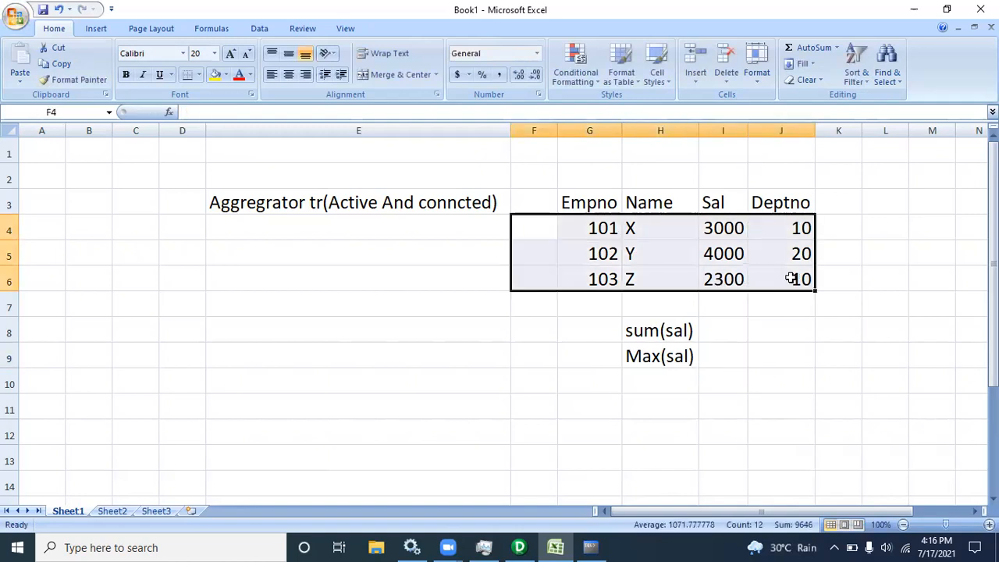
Highlight the second and third employee records up to Sal, and the Sal column in I3:I6, to examine them
{"action": "left_click", "coordinate": [717, 256]}
{"action": "left_click_drag", "start_coordinate": [562, 253], "coordinate": [745, 256]}
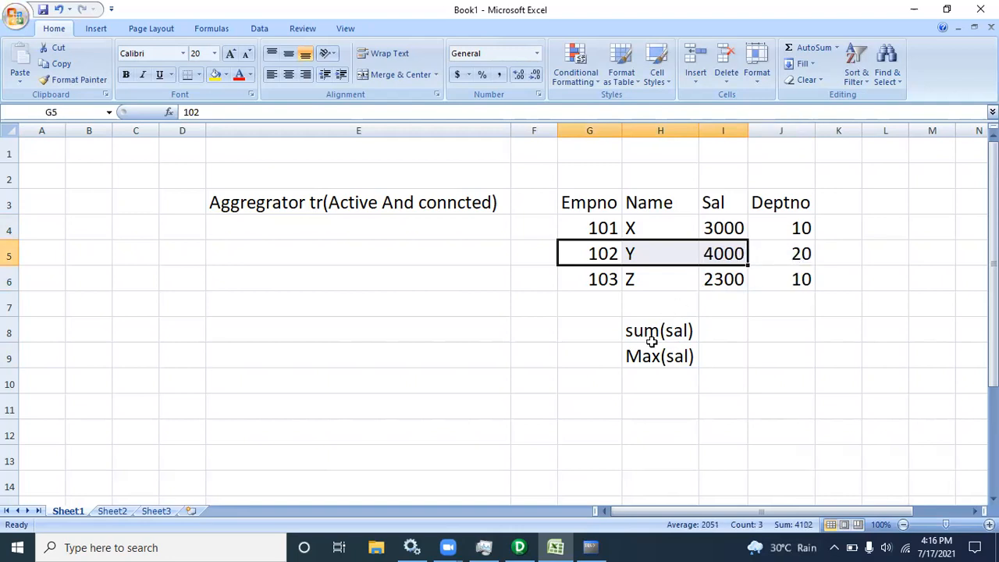
{"action": "left_click_drag", "start_coordinate": [582, 282], "coordinate": [726, 281]}
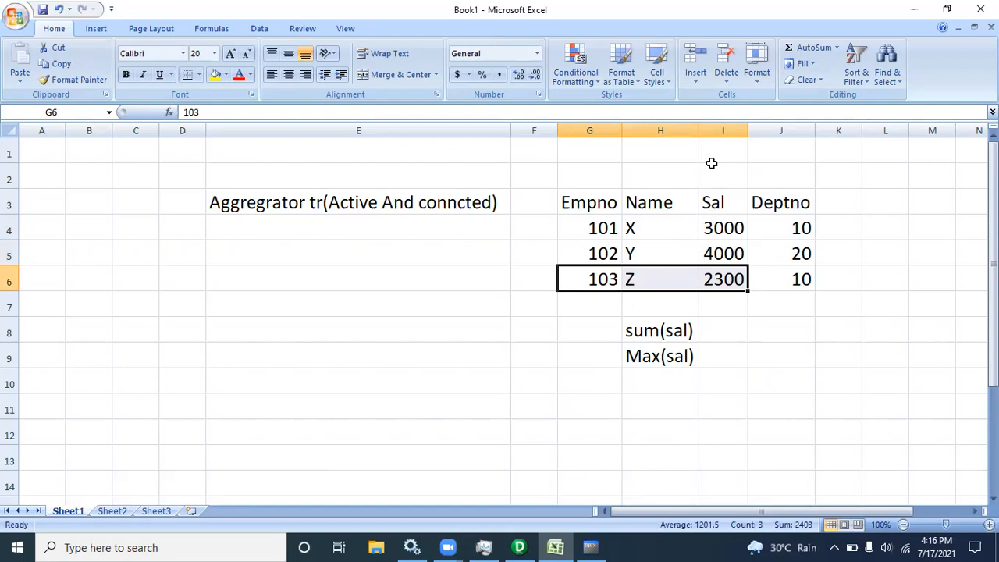
{"action": "left_click", "coordinate": [712, 129]}
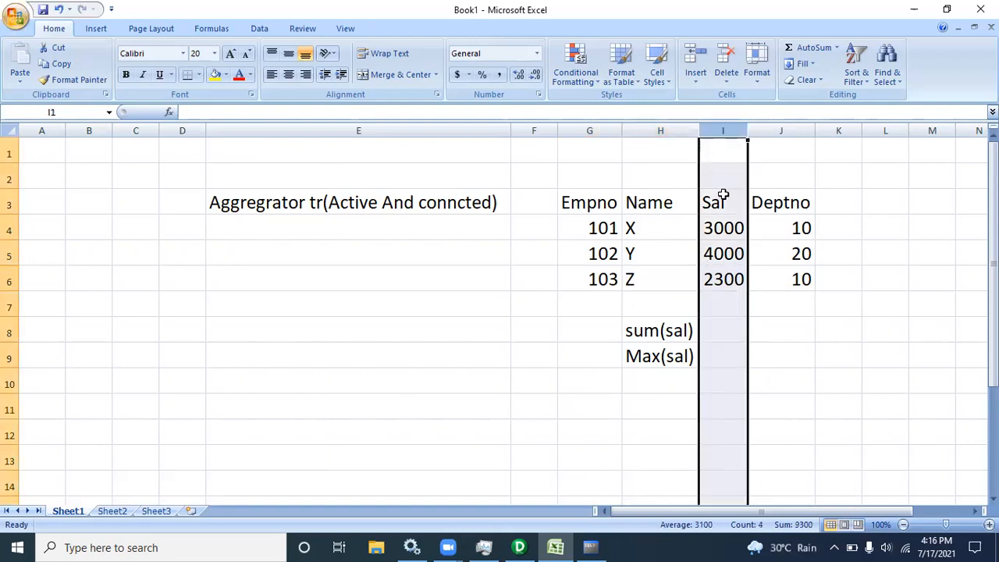
{"action": "left_click_drag", "start_coordinate": [723, 202], "coordinate": [738, 281]}
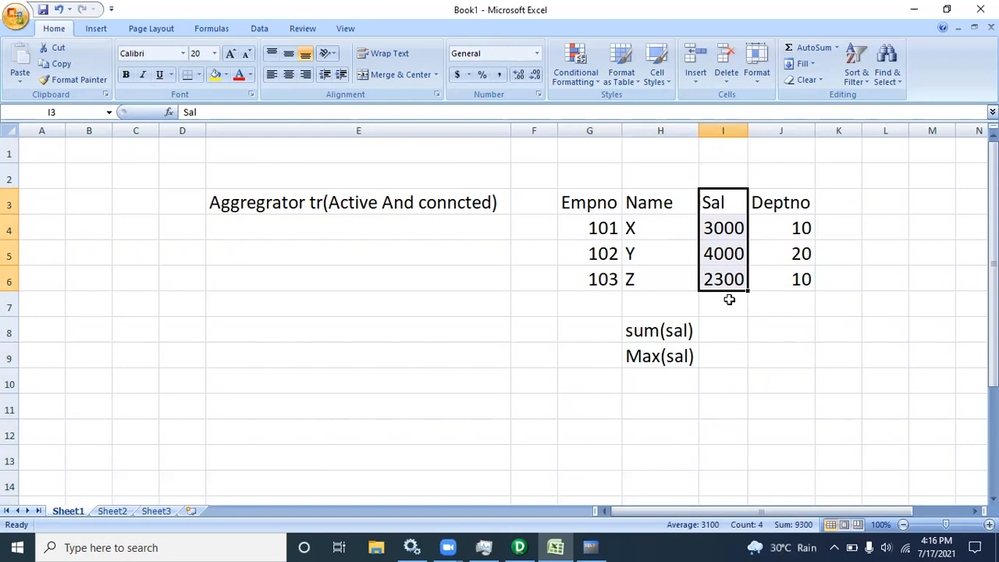
Enter the text "min(sal)" in H10 below the "Max(sal)" label
{"action": "left_click", "coordinate": [648, 331]}
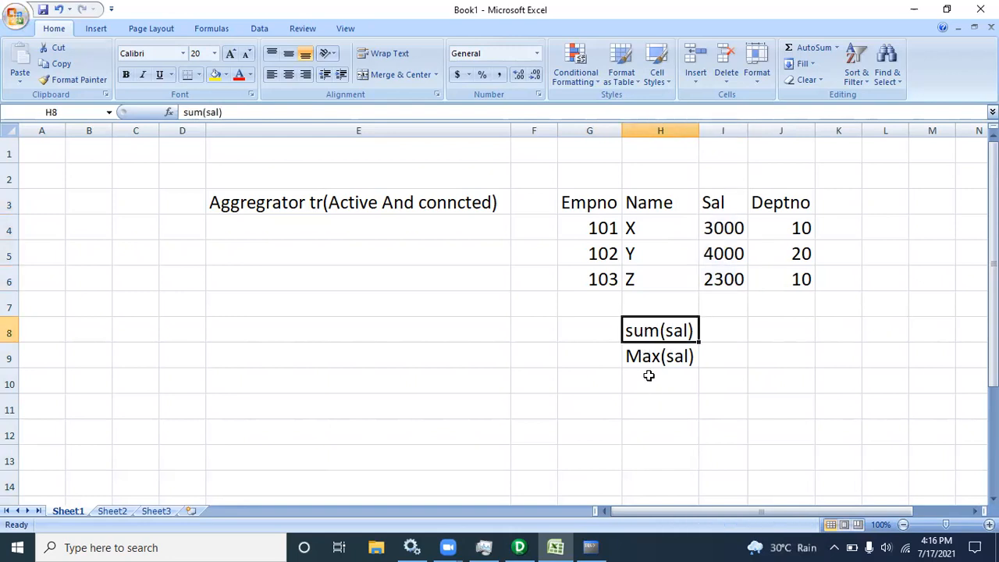
{"action": "left_click", "coordinate": [648, 376]}
{"action": "type", "text": "mi"}
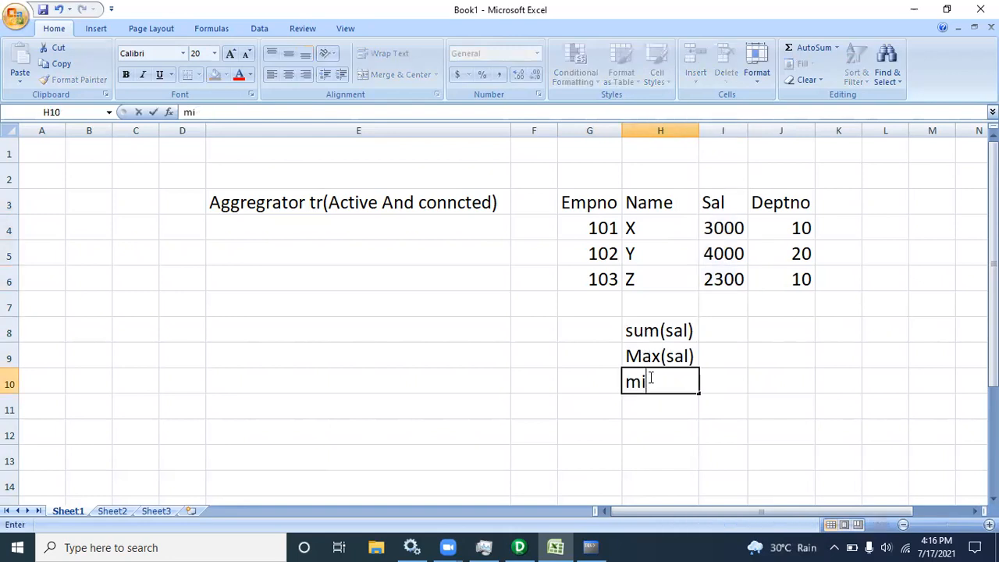
{"action": "type", "text": "n(sal)"}
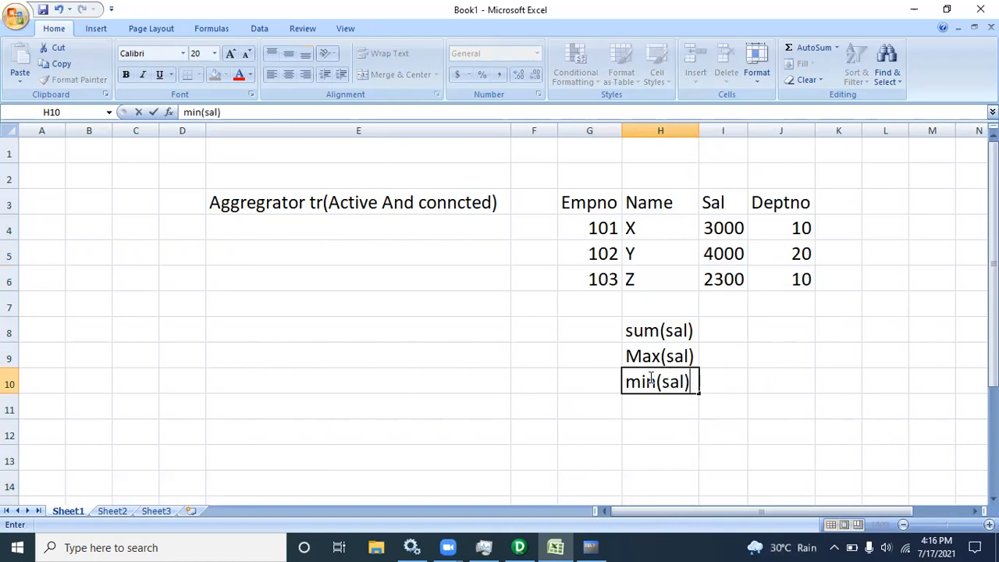
{"action": "left_click", "coordinate": [783, 360]}
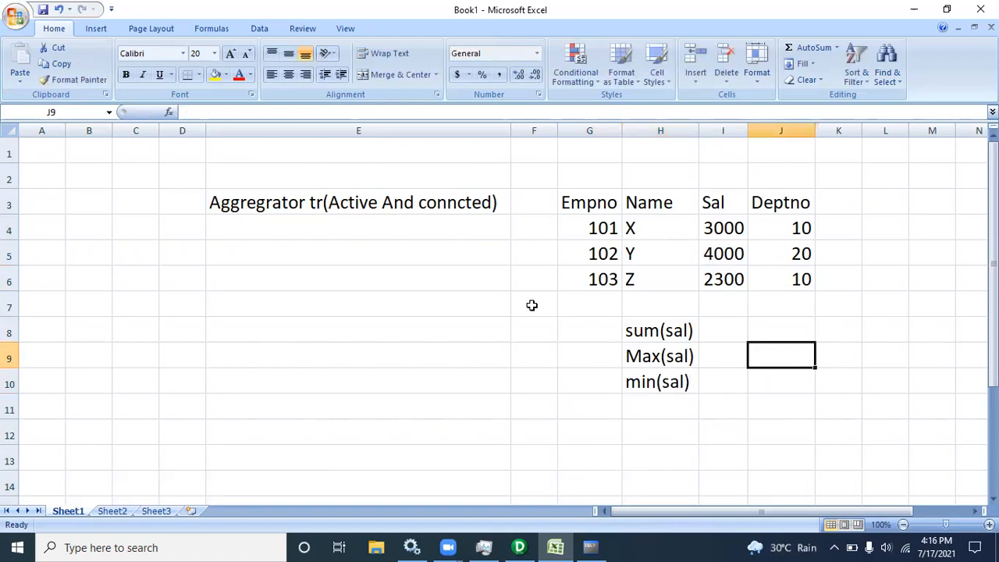
Switch to the SQL command line, run "select * from emp;" and highlight the returned employee rows
{"action": "left_click", "coordinate": [593, 546]}
{"action": "type", "text": "sele"}
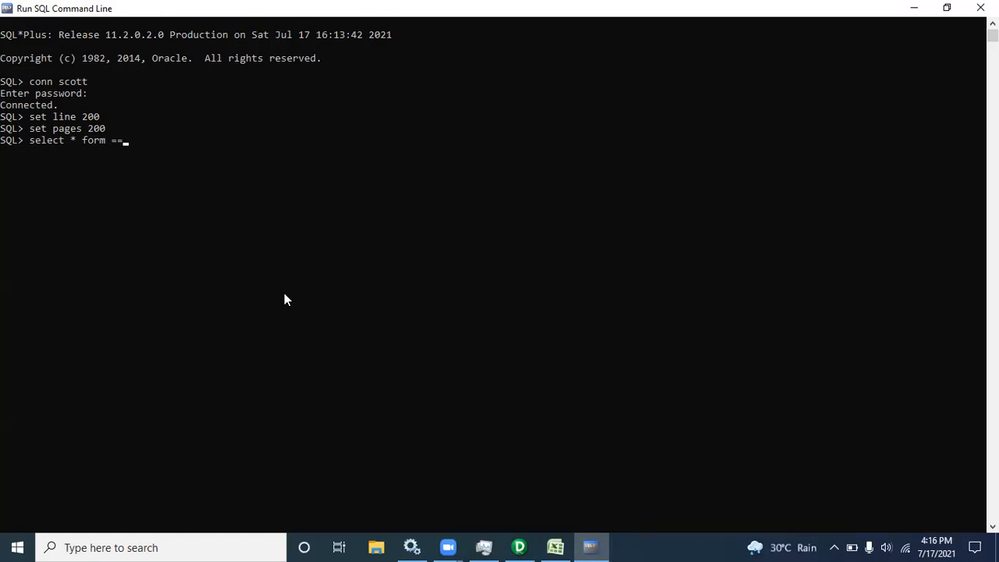
{"action": "type", "text": "ct * from emp;"}
{"action": "key", "text": "Return"}
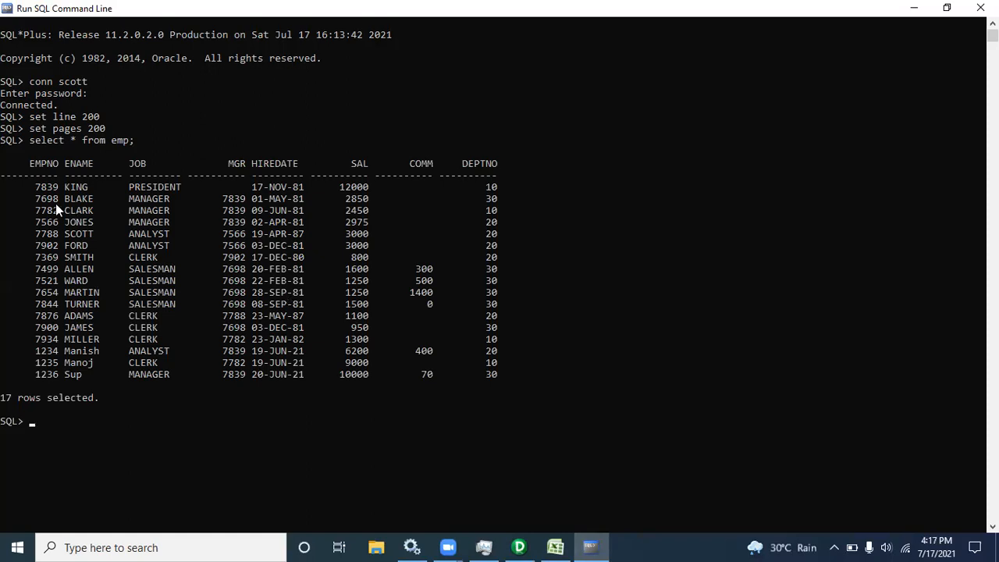
{"action": "left_click_drag", "start_coordinate": [9, 167], "coordinate": [500, 304]}
Switch back to the Excel workbook and highlight the sample employee table with its headers, ending at G3:J7
{"action": "left_click", "coordinate": [555, 548]}
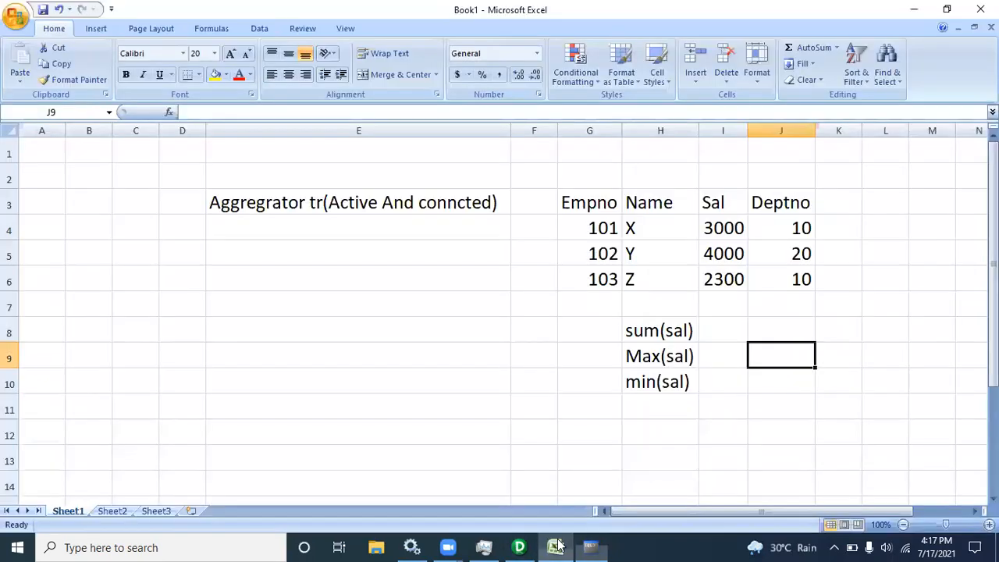
{"action": "left_click_drag", "start_coordinate": [571, 179], "coordinate": [790, 284]}
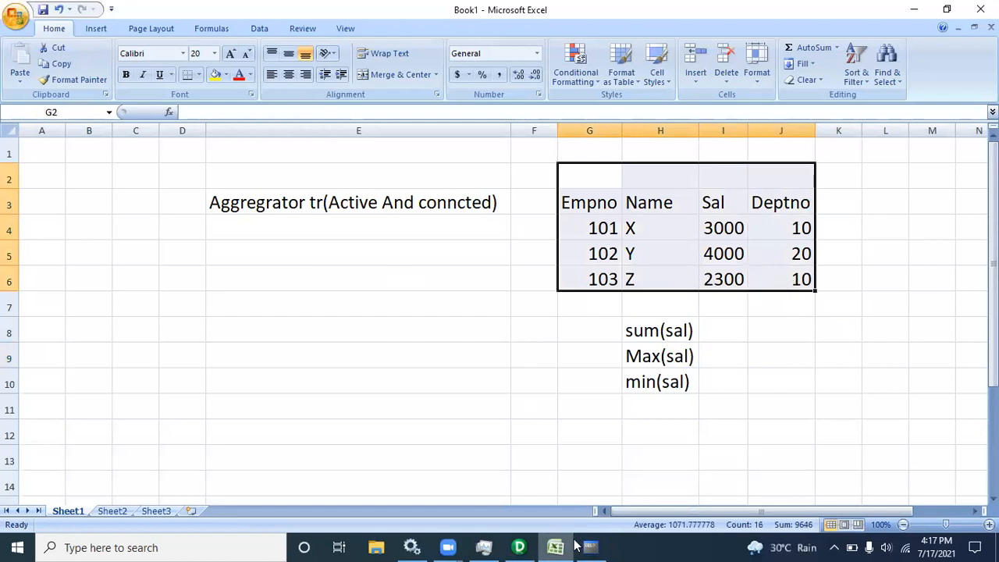
{"action": "left_click_drag", "start_coordinate": [562, 194], "coordinate": [771, 292]}
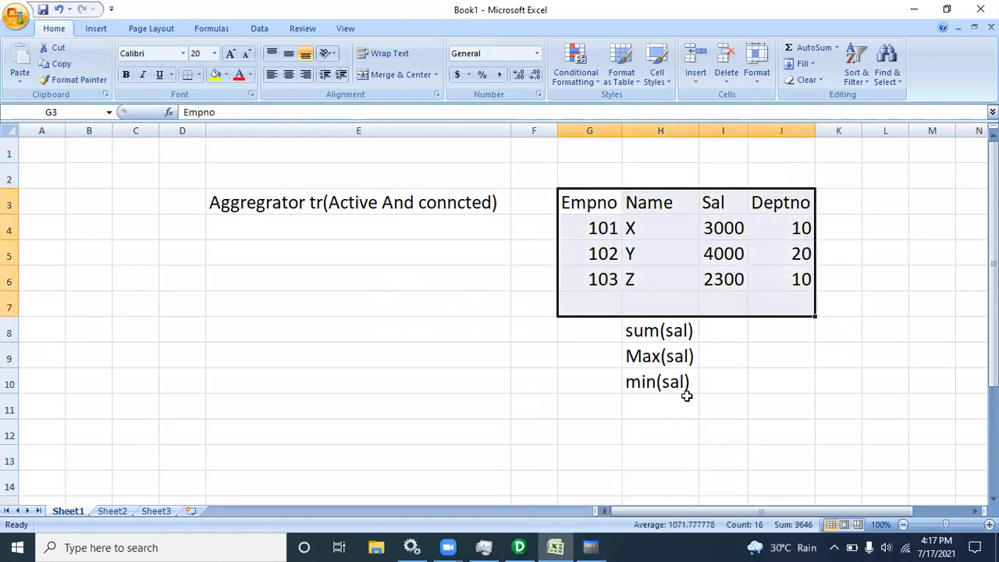
Compare the full emp query result in the SQL command line with the sample table, highlight all its rows and return to Excel
{"action": "left_click", "coordinate": [591, 546]}
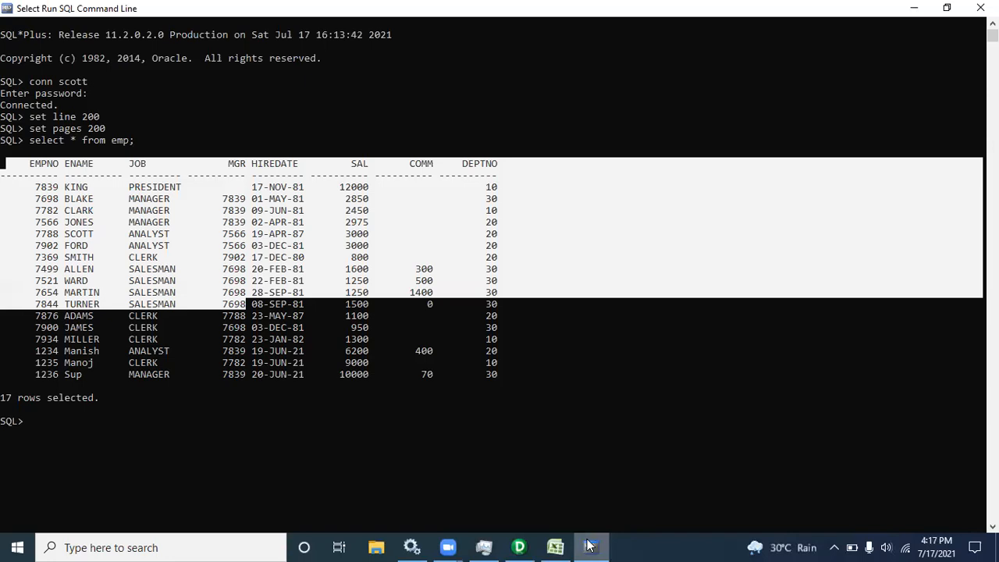
{"action": "left_click", "coordinate": [591, 547]}
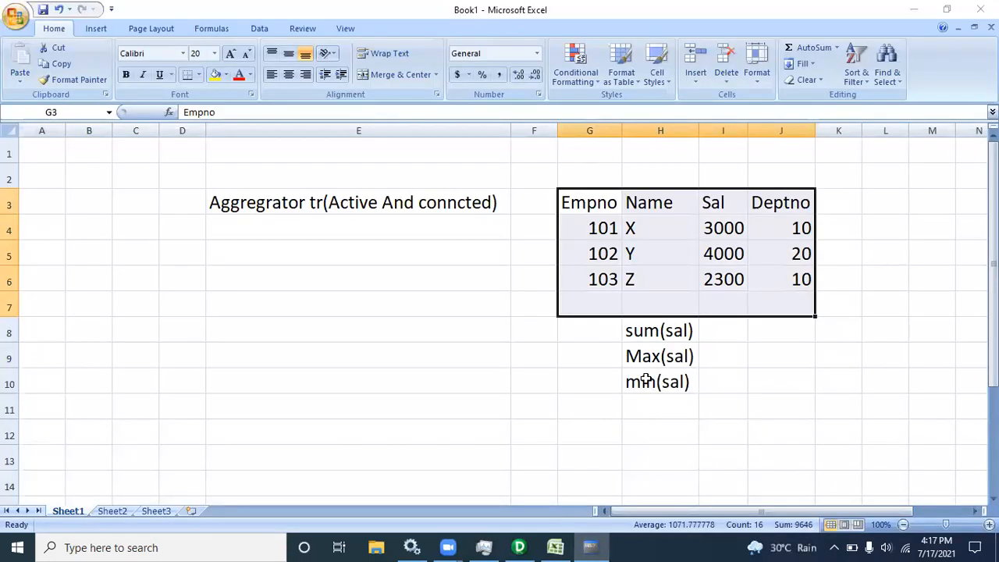
{"action": "left_click", "coordinate": [591, 546]}
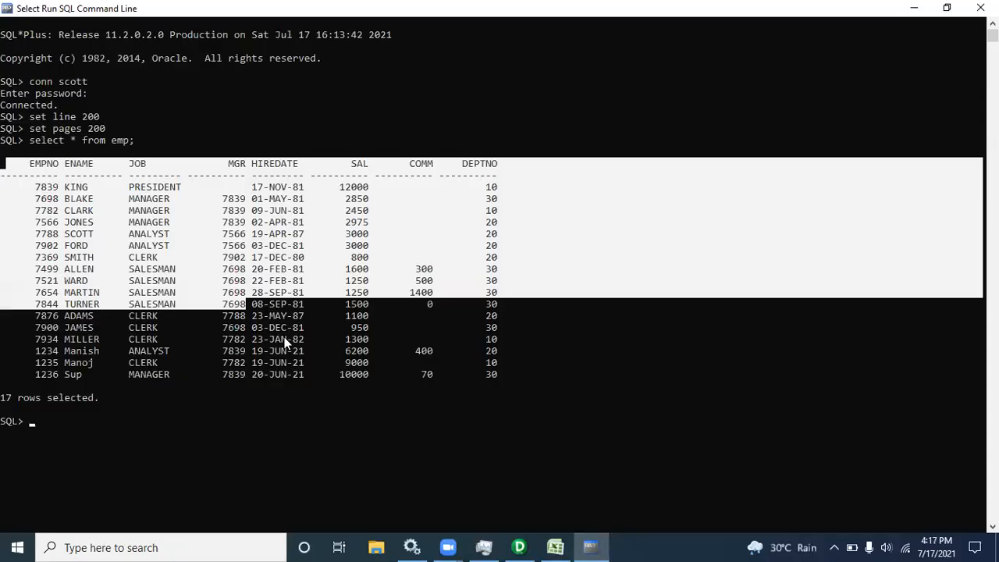
{"action": "left_click_drag", "start_coordinate": [22, 159], "coordinate": [487, 388]}
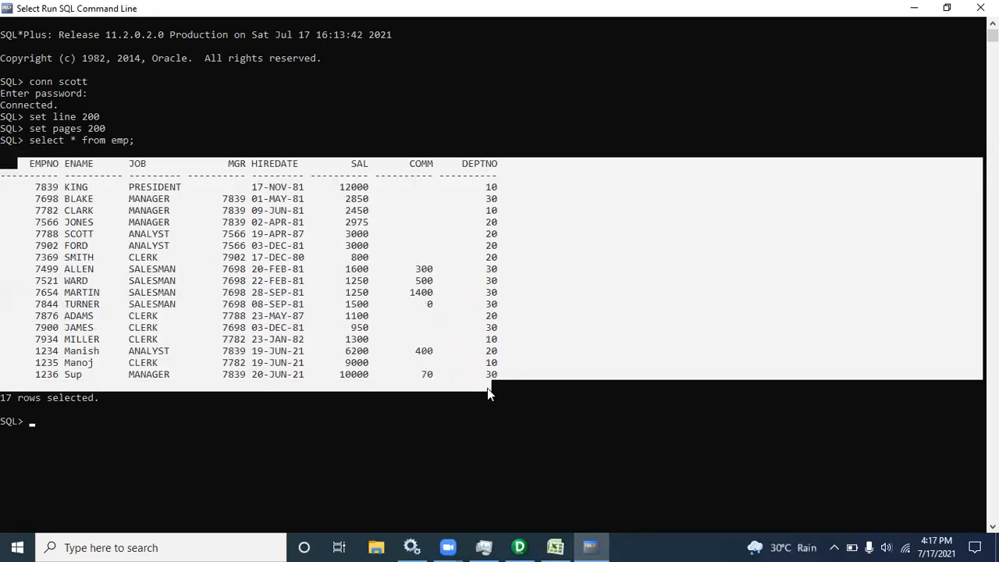
{"action": "left_click", "coordinate": [555, 546]}
{"action": "left_click", "coordinate": [591, 546]}
{"action": "left_click_drag", "start_coordinate": [31, 174], "coordinate": [507, 385]}
{"action": "left_click", "coordinate": [555, 547]}
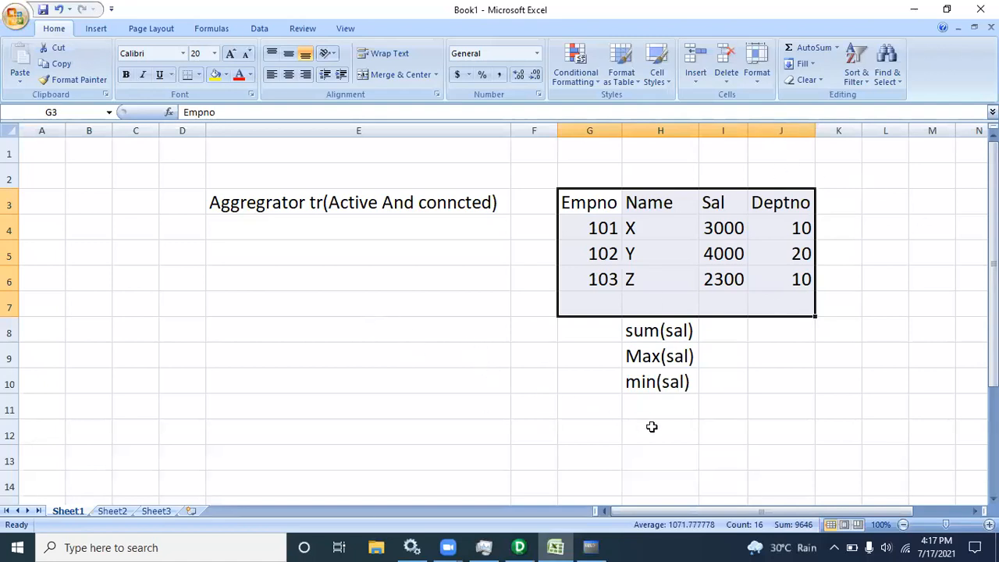
{"action": "left_click_drag", "start_coordinate": [705, 129], "coordinate": [706, 131]}
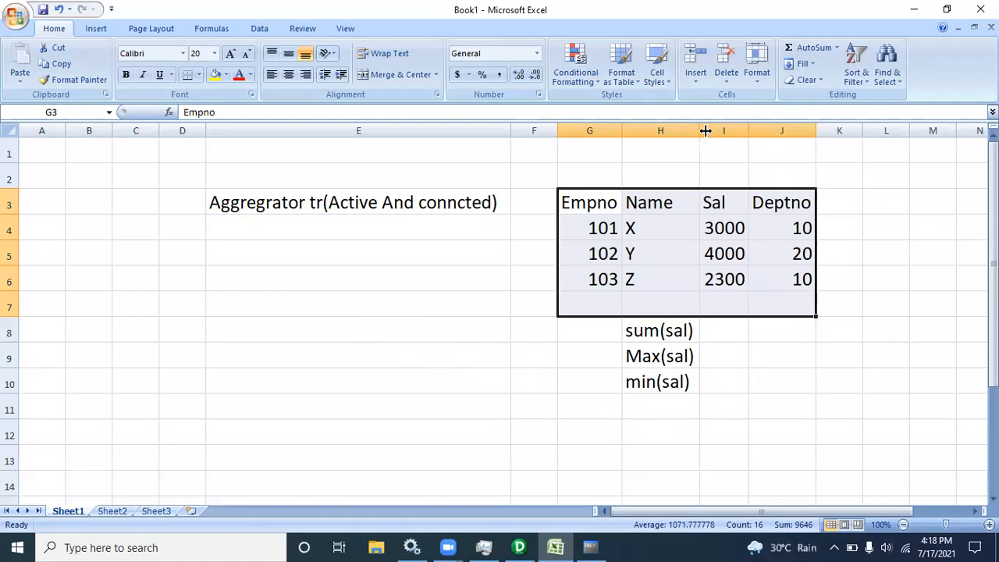
{"action": "right_click", "coordinate": [706, 132]}
{"action": "left_click", "coordinate": [714, 138]}
{"action": "left_click", "coordinate": [708, 129]}
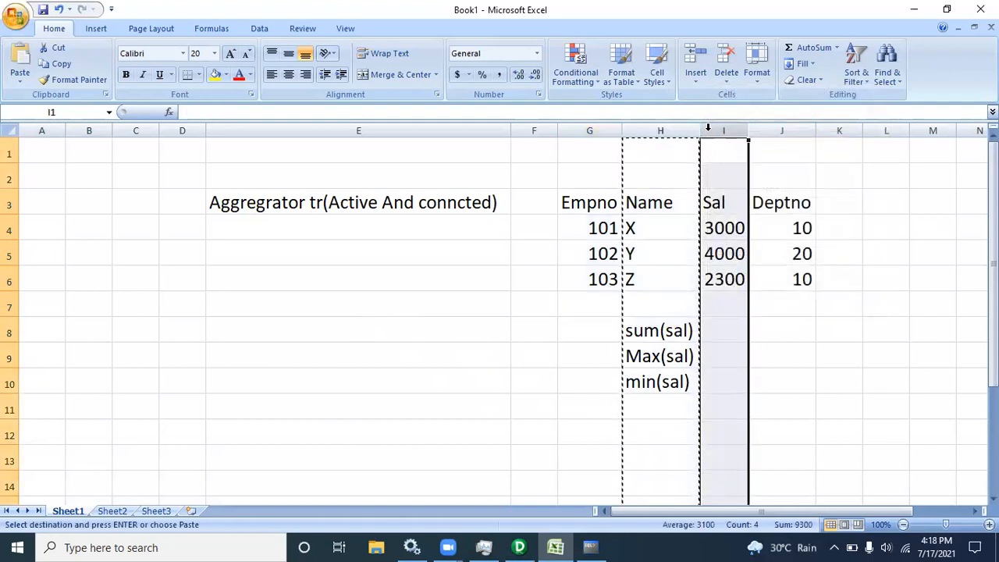
{"action": "right_click", "coordinate": [708, 130]}
{"action": "key", "text": "Escape"}
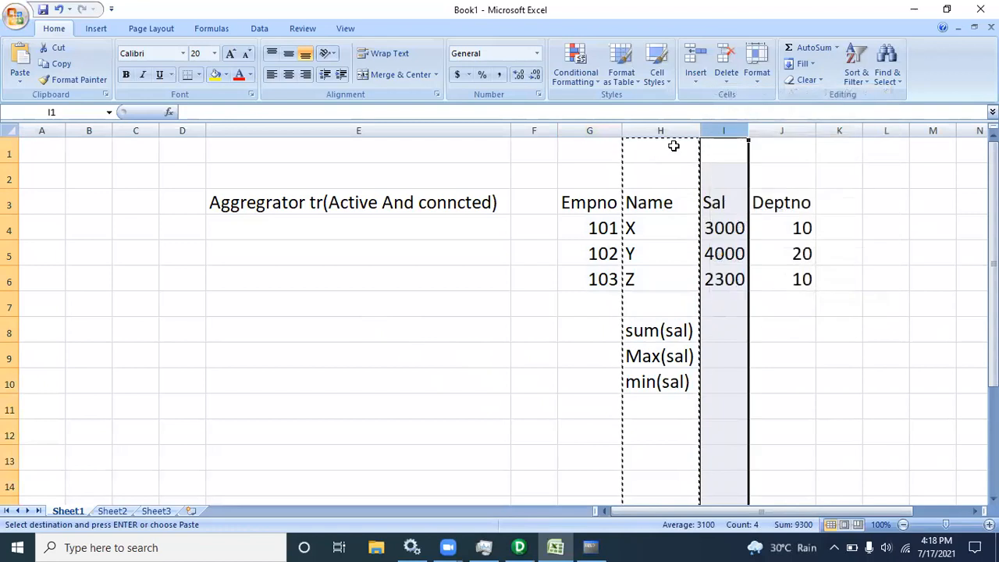
{"action": "right_click", "coordinate": [728, 138]}
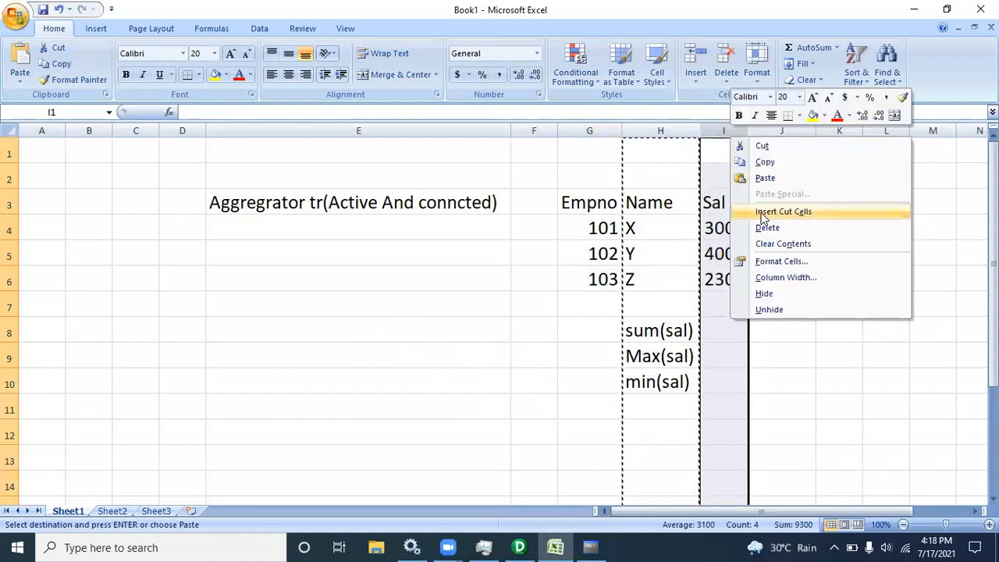
{"action": "left_click", "coordinate": [781, 212]}
{"action": "left_click", "coordinate": [723, 130]}
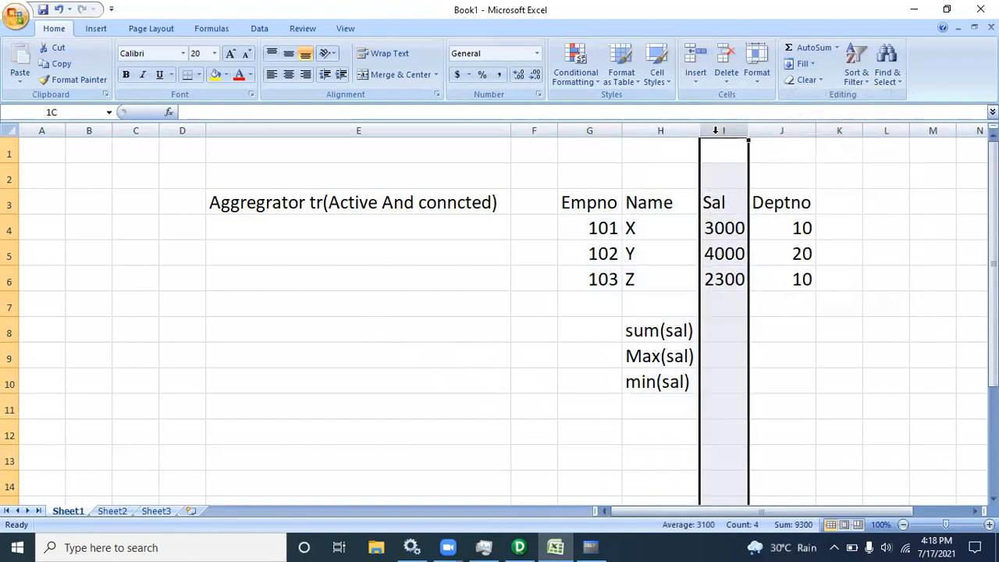
{"action": "right_click", "coordinate": [719, 133]}
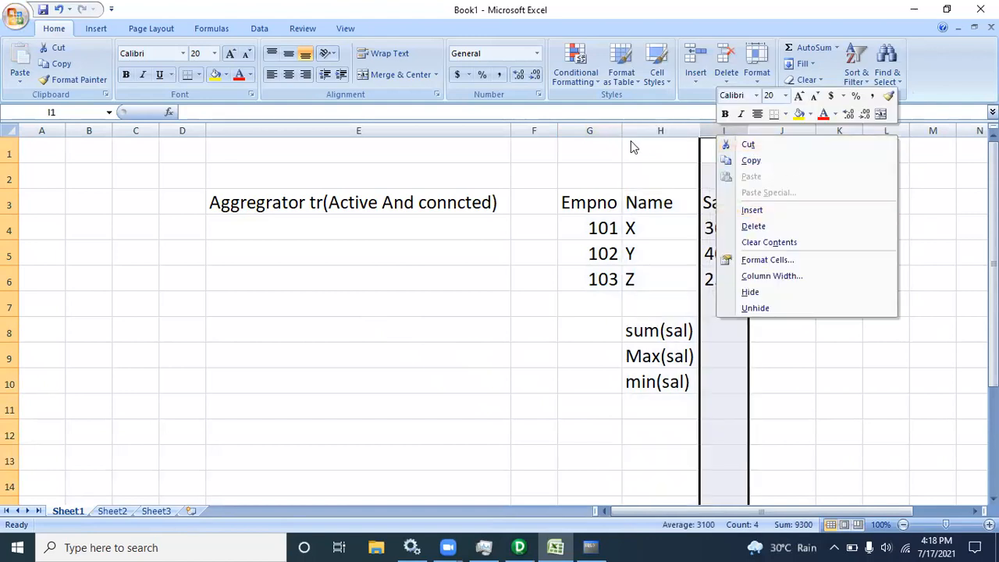
{"action": "left_click", "coordinate": [634, 138]}
Insert a column before Deptno, enter the header "Comm" in J3 and fit column J's width to it
{"action": "left_click", "coordinate": [761, 128]}
{"action": "right_click", "coordinate": [761, 130]}
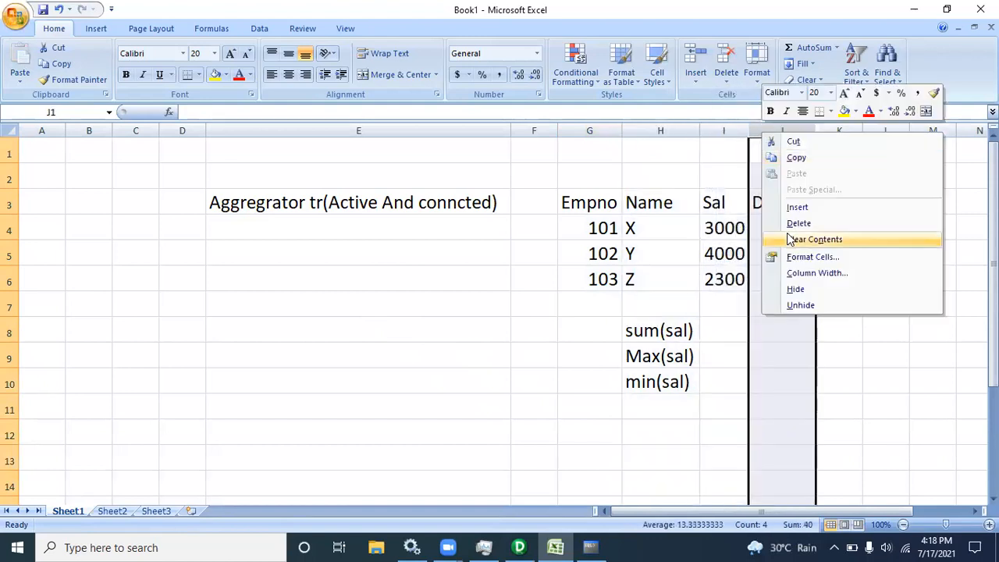
{"action": "left_click", "coordinate": [777, 206]}
{"action": "left_click", "coordinate": [769, 209]}
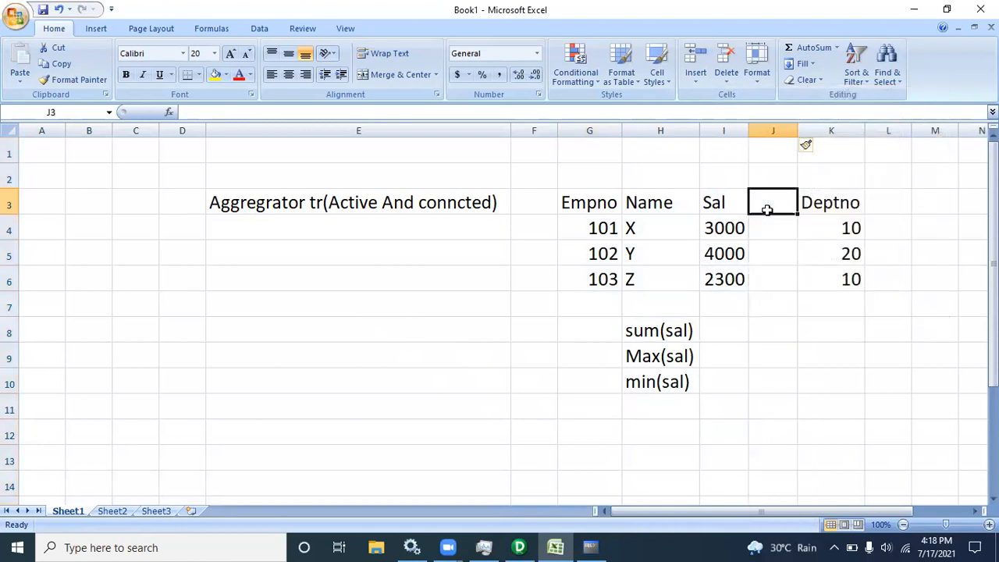
{"action": "type", "text": "Comm"}
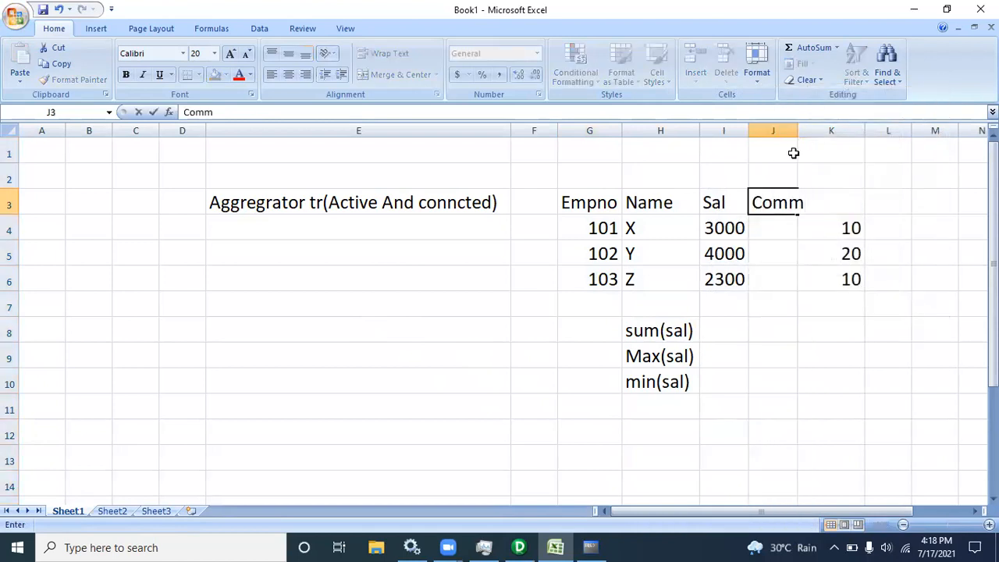
{"action": "double_click", "coordinate": [796, 127]}
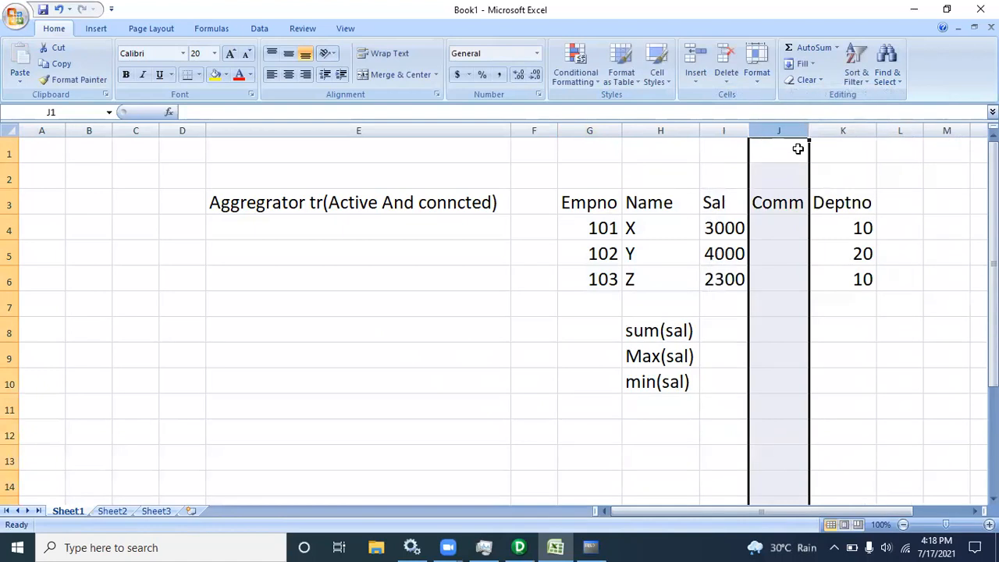
Fill the Comm values in J4:J6 with 10, 0 and 20
{"action": "left_click", "coordinate": [789, 225]}
{"action": "type", "text": "10"}
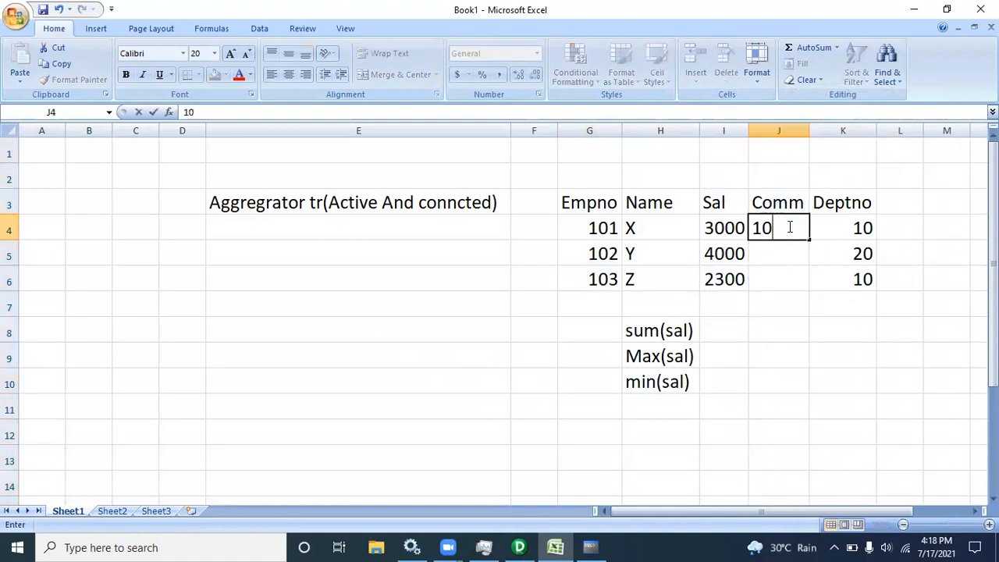
{"action": "key", "text": "Return"}
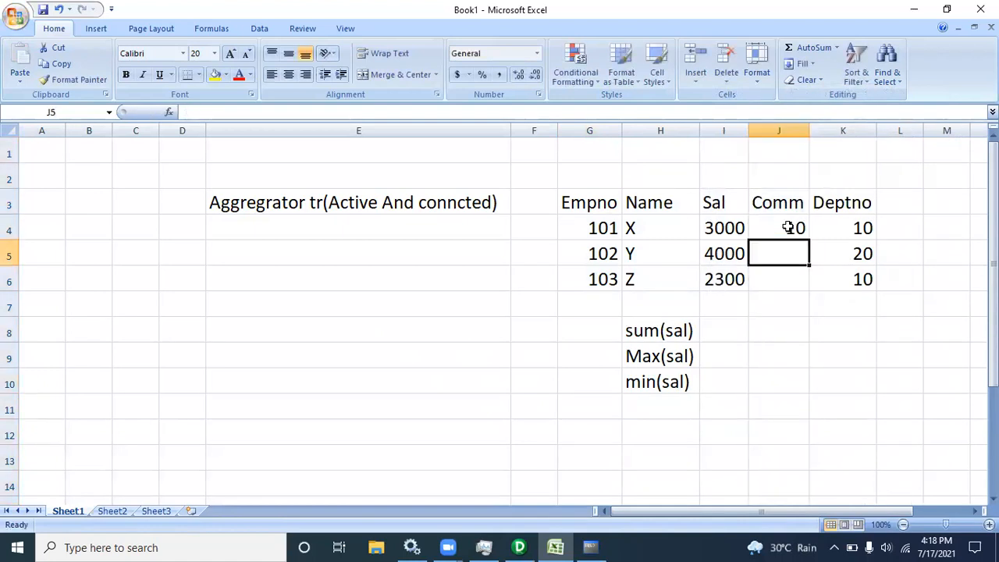
{"action": "type", "text": "0"}
{"action": "key", "text": "Return"}
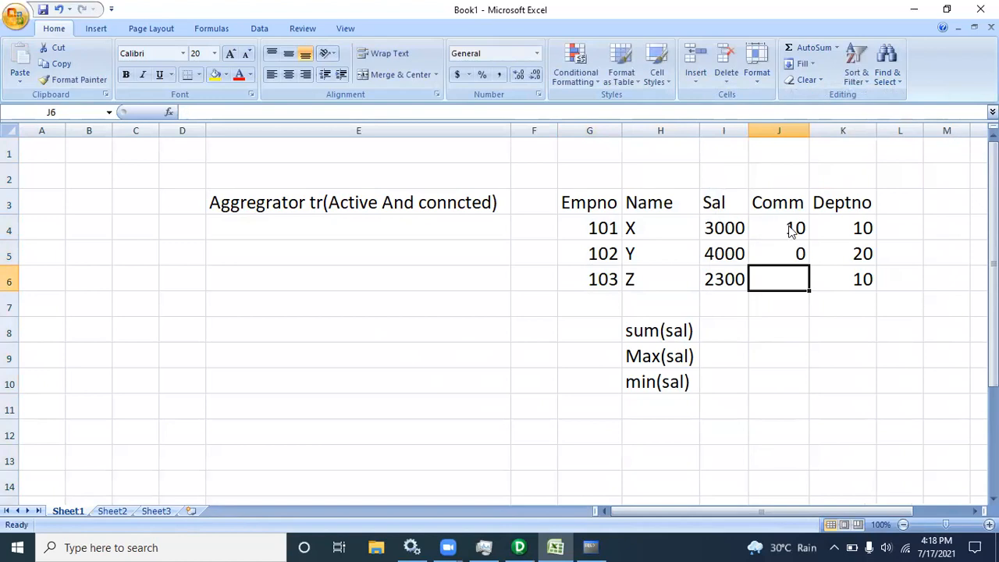
{"action": "type", "text": "20"}
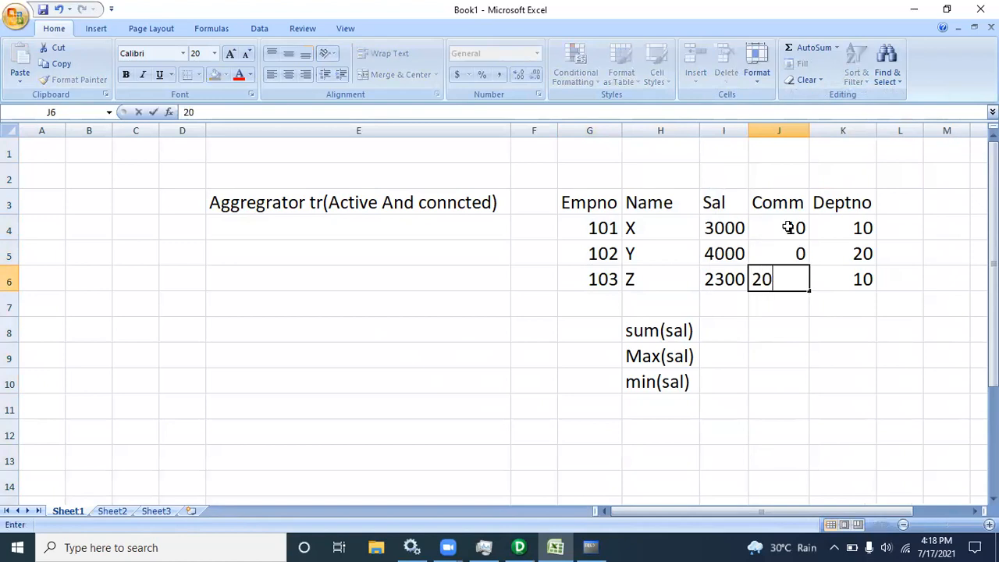
{"action": "key", "text": "Return"}
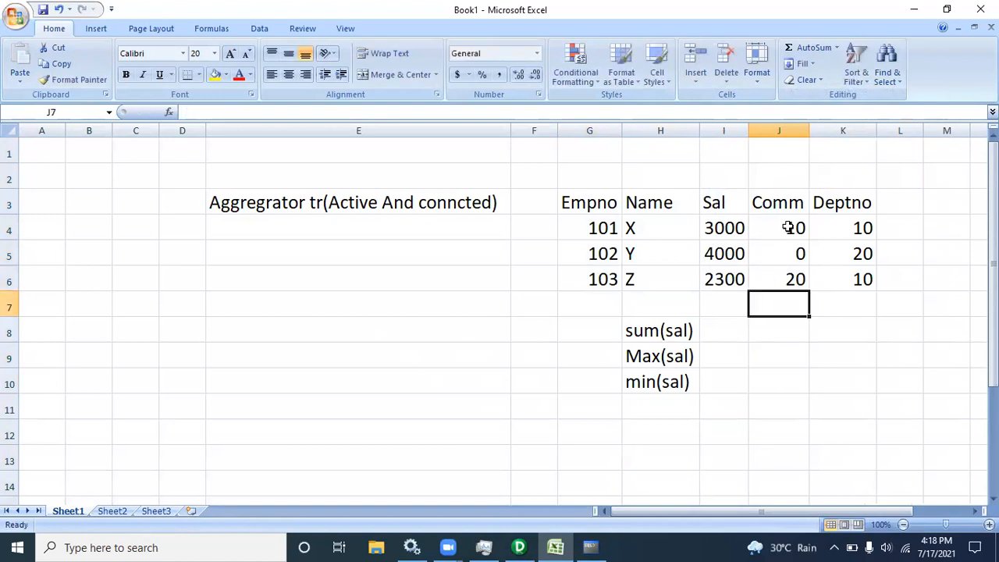
Highlight the Comm values and the first employee's name, salary and commission in H4:J4 to examine them
{"action": "left_click", "coordinate": [737, 227]}
{"action": "left_click_drag", "start_coordinate": [770, 232], "coordinate": [800, 280]}
{"action": "left_click_drag", "start_coordinate": [574, 228], "coordinate": [776, 239]}
{"action": "left_click_drag", "start_coordinate": [695, 224], "coordinate": [803, 242]}
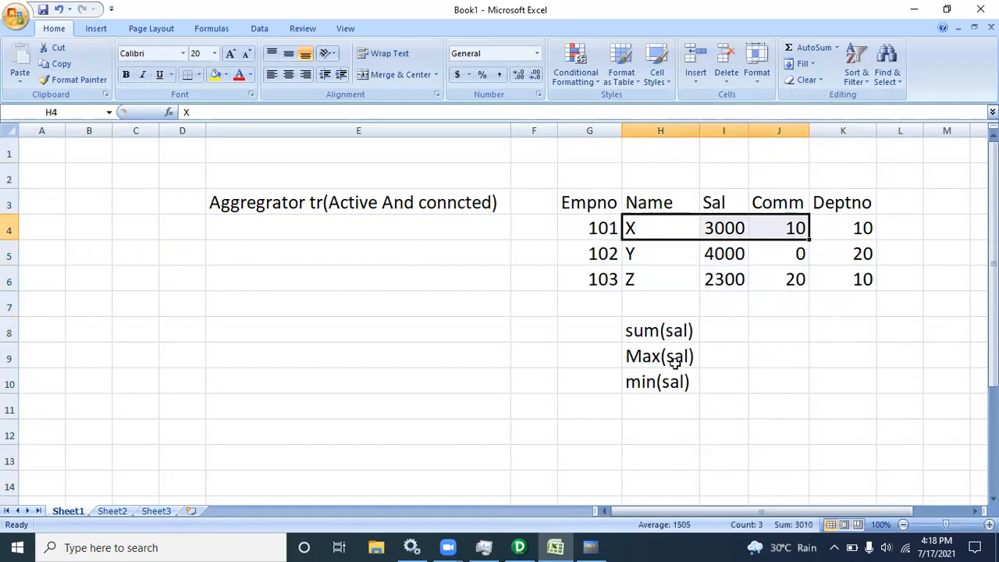
Highlight the aggregate function labels in H8:H10 and the salary values in I4:I6 to relate them
{"action": "left_click_drag", "start_coordinate": [647, 328], "coordinate": [675, 384]}
{"action": "left_click_drag", "start_coordinate": [634, 332], "coordinate": [662, 381]}
{"action": "left_click_drag", "start_coordinate": [669, 323], "coordinate": [680, 361]}
{"action": "left_click_drag", "start_coordinate": [710, 224], "coordinate": [729, 282]}
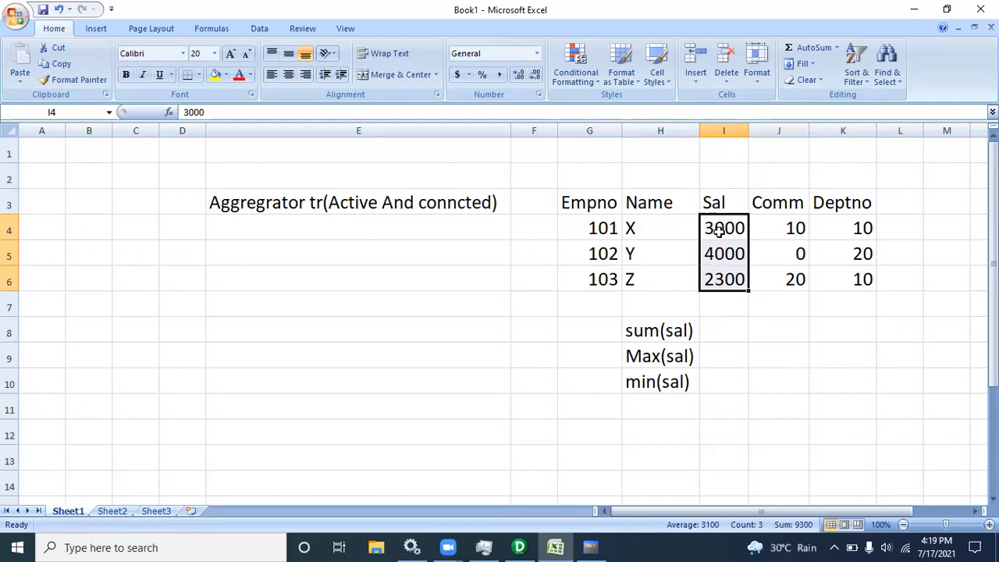
Highlight the Max(sal) and min(sal) labels and the salary values in I4:I6 to relate them
{"action": "left_click", "coordinate": [678, 357]}
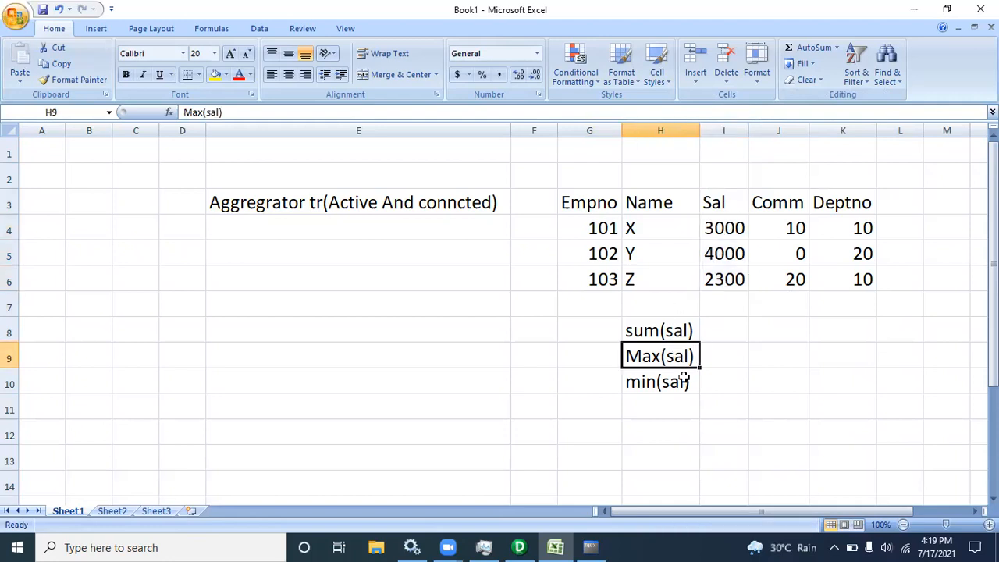
{"action": "left_click", "coordinate": [684, 379]}
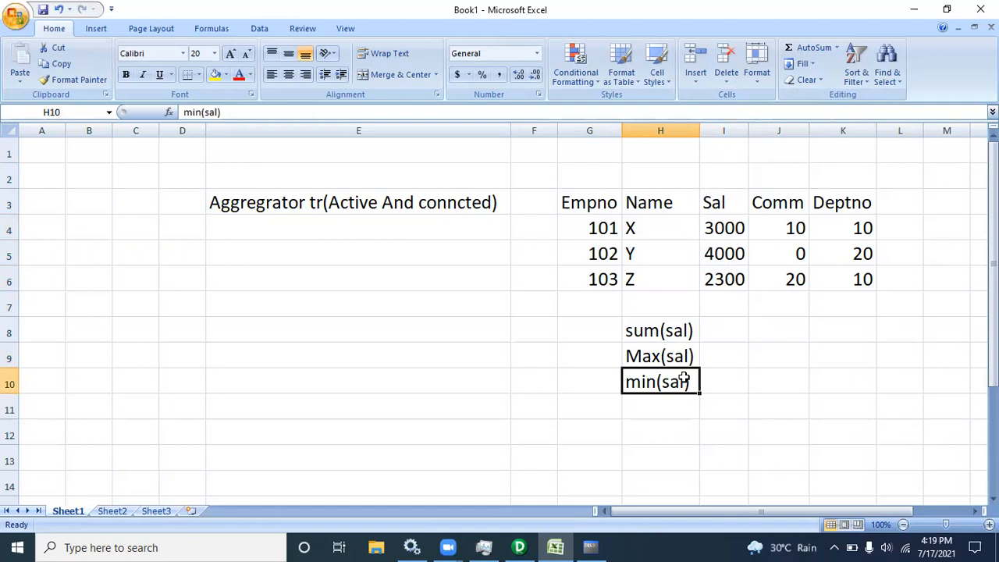
{"action": "left_click_drag", "start_coordinate": [712, 230], "coordinate": [728, 278]}
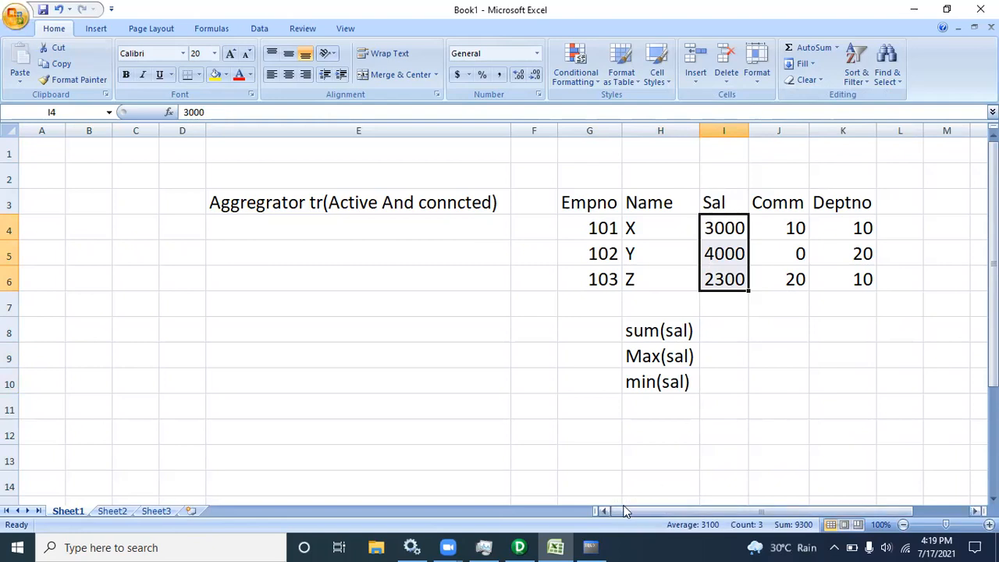
Enter the note "Aggregrate function or group by" in J10
{"action": "left_click", "coordinate": [755, 382]}
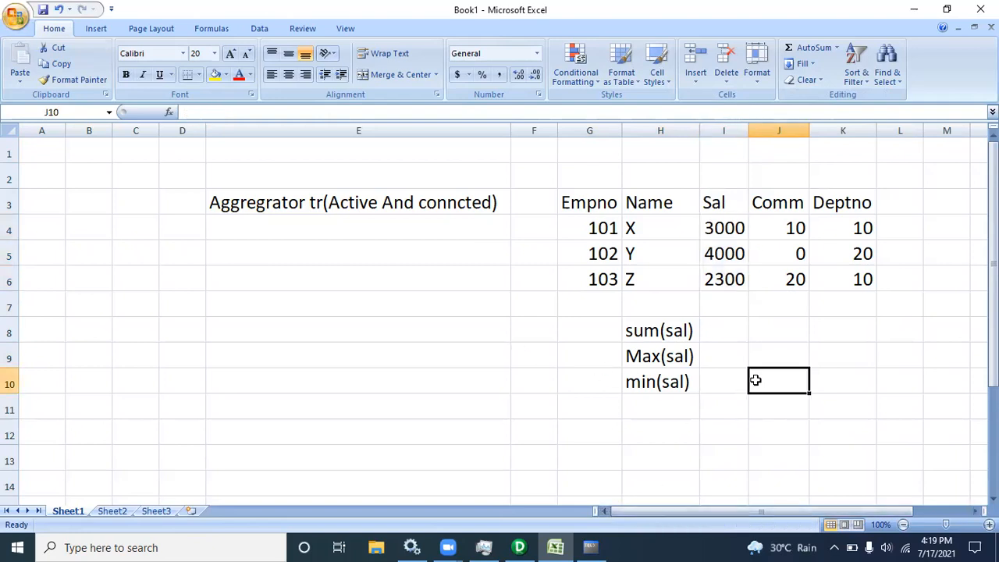
{"action": "type", "text": "Aggr"}
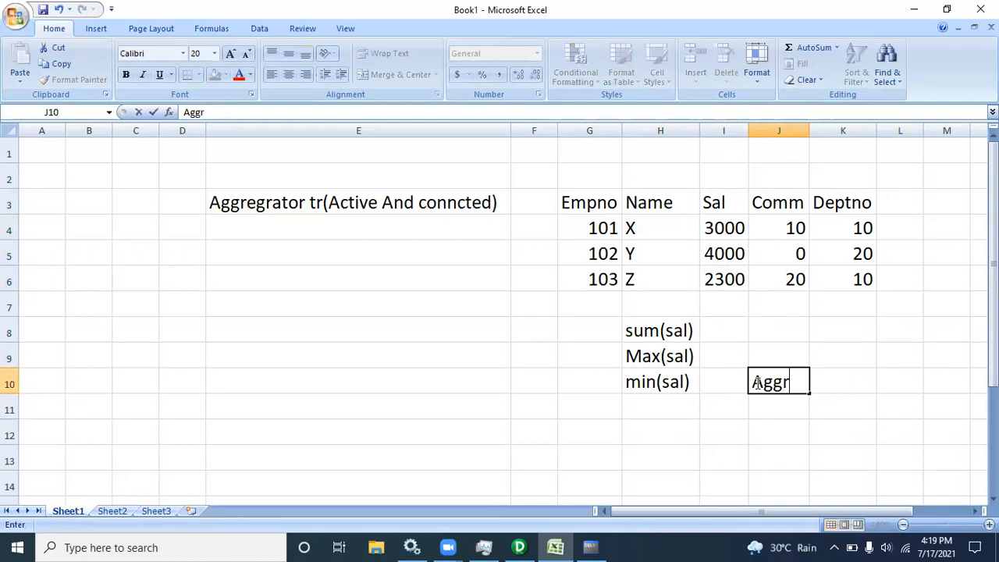
{"action": "type", "text": "egr"}
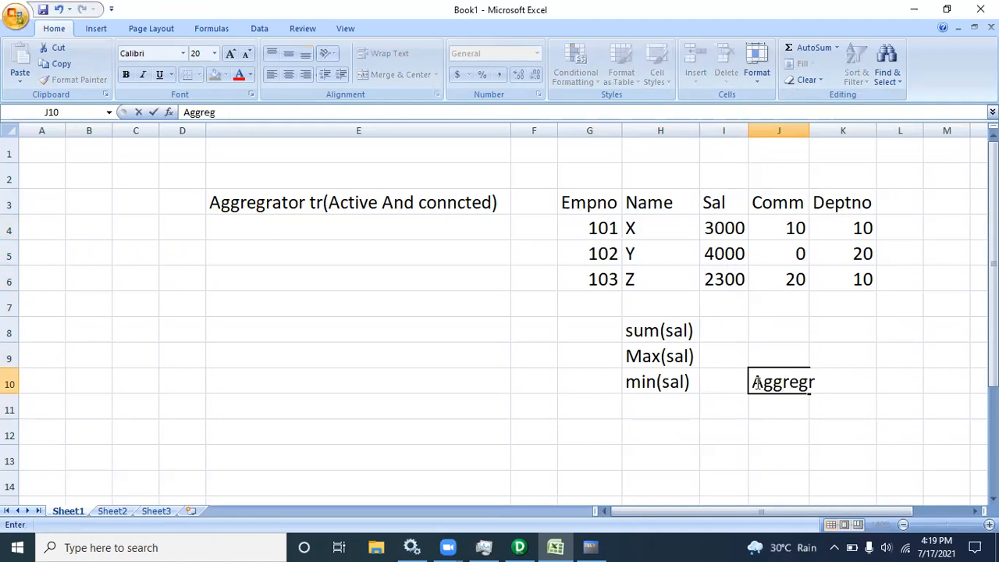
{"action": "type", "text": "ate functio"}
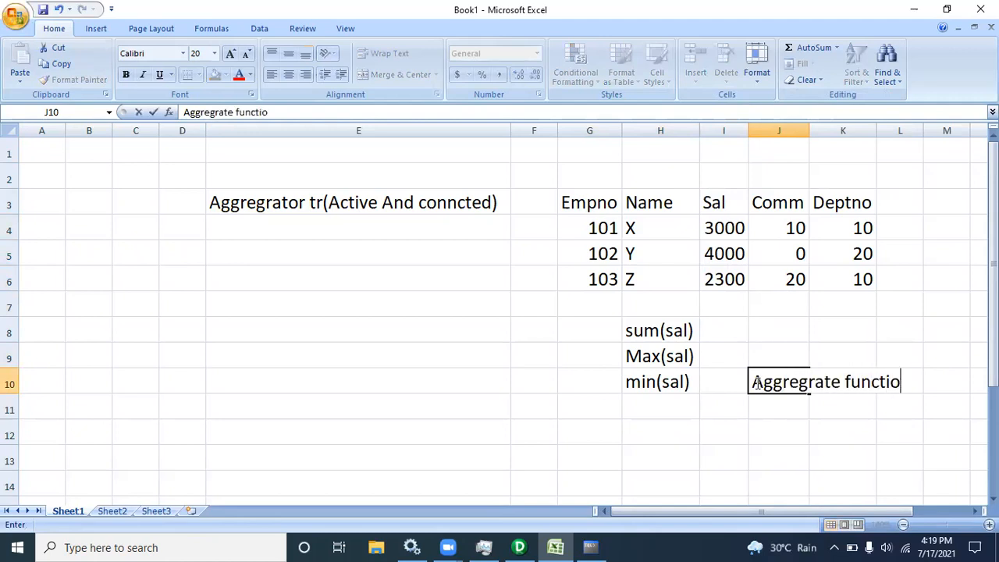
{"action": "type", "text": "n or gr"}
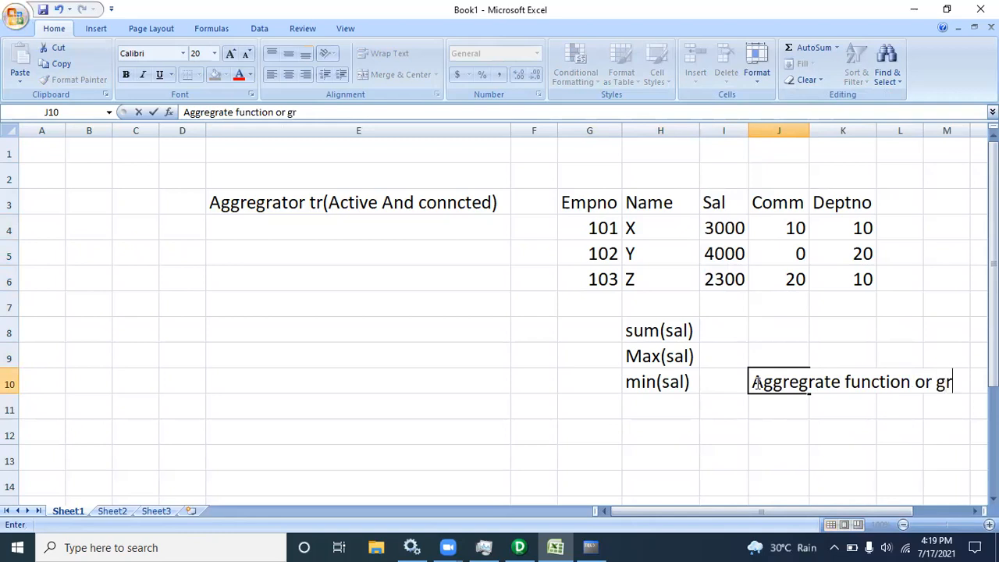
{"action": "type", "text": "oup"}
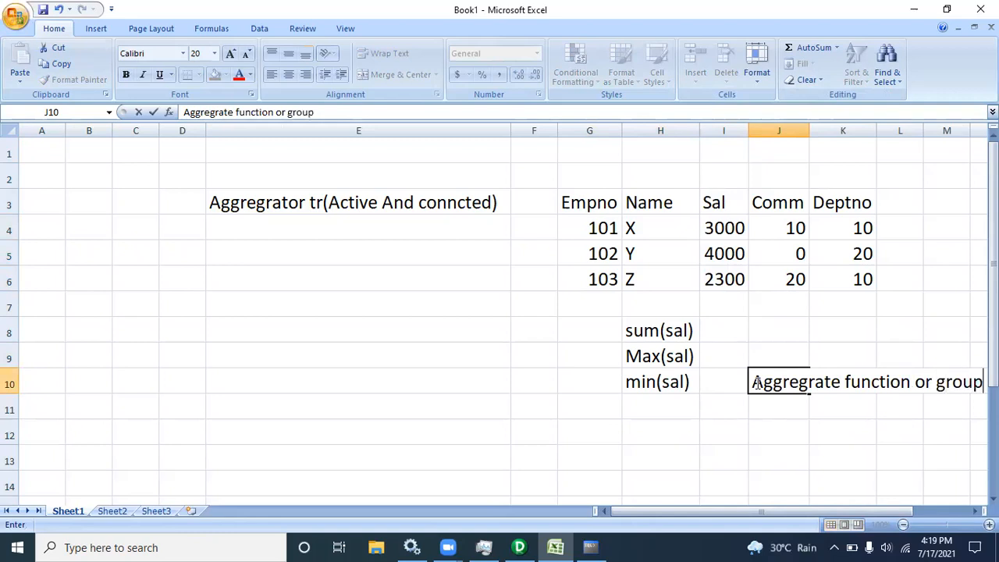
{"action": "type", "text": " by"}
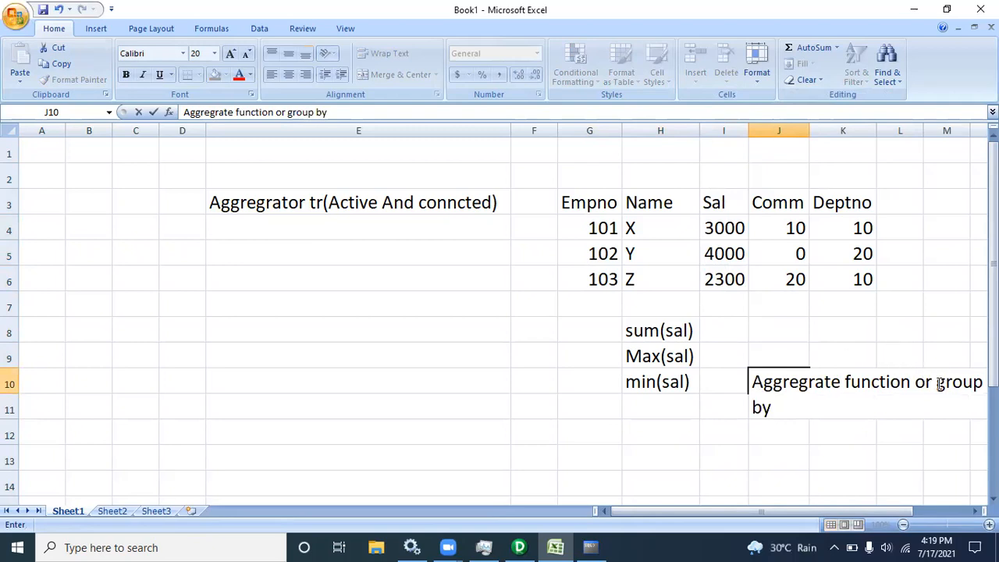
{"action": "left_click_drag", "start_coordinate": [937, 383], "coordinate": [948, 408]}
{"action": "left_click", "coordinate": [839, 403]}
{"action": "left_click_drag", "start_coordinate": [911, 382], "coordinate": [746, 384]}
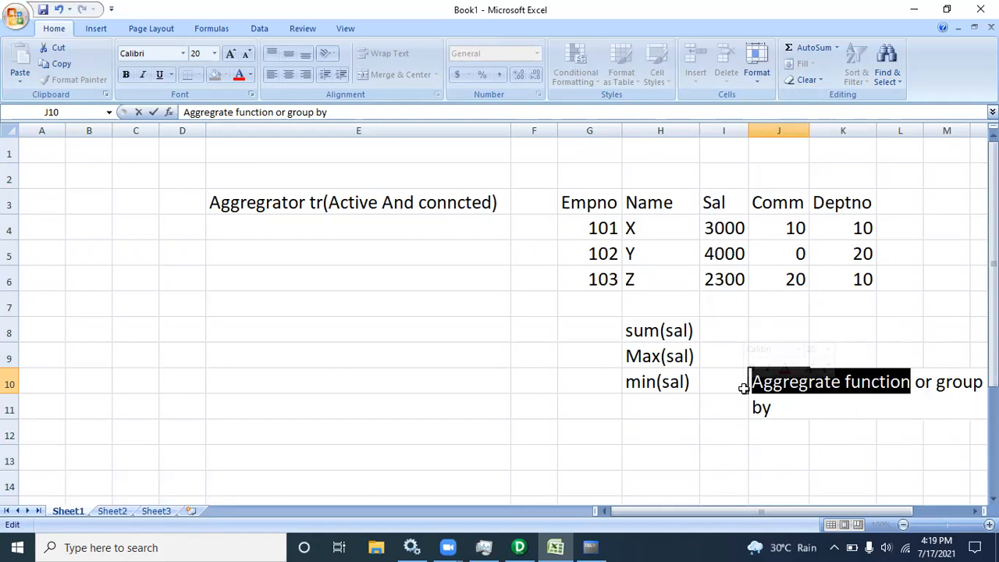
{"action": "left_click", "coordinate": [793, 304]}
Highlight the first employee's row and the Deptno values in K4:K6 to examine the department grouping
{"action": "left_click_drag", "start_coordinate": [577, 225], "coordinate": [821, 228]}
{"action": "left_click", "coordinate": [826, 228]}
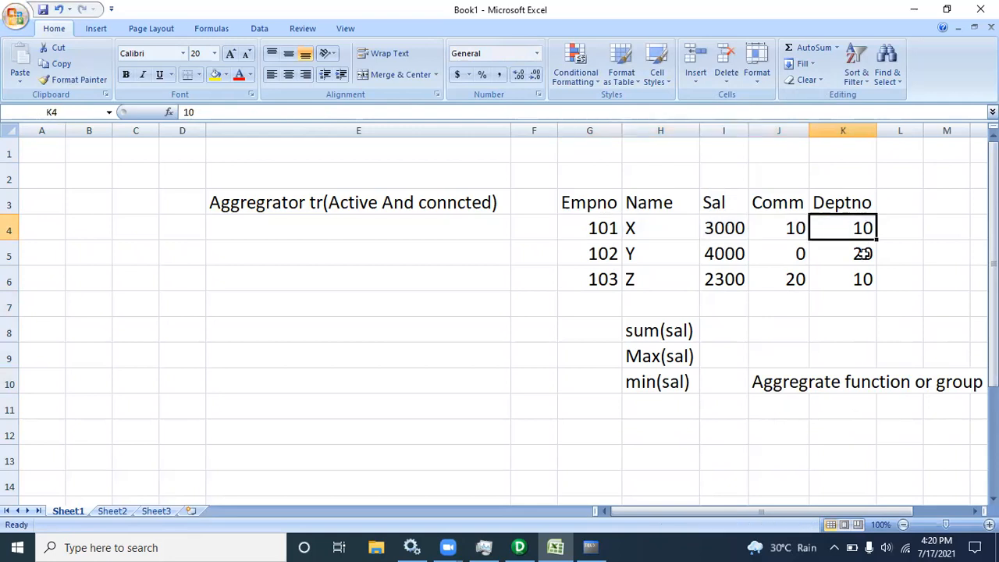
{"action": "left_click", "coordinate": [847, 286], "text": "shift"}
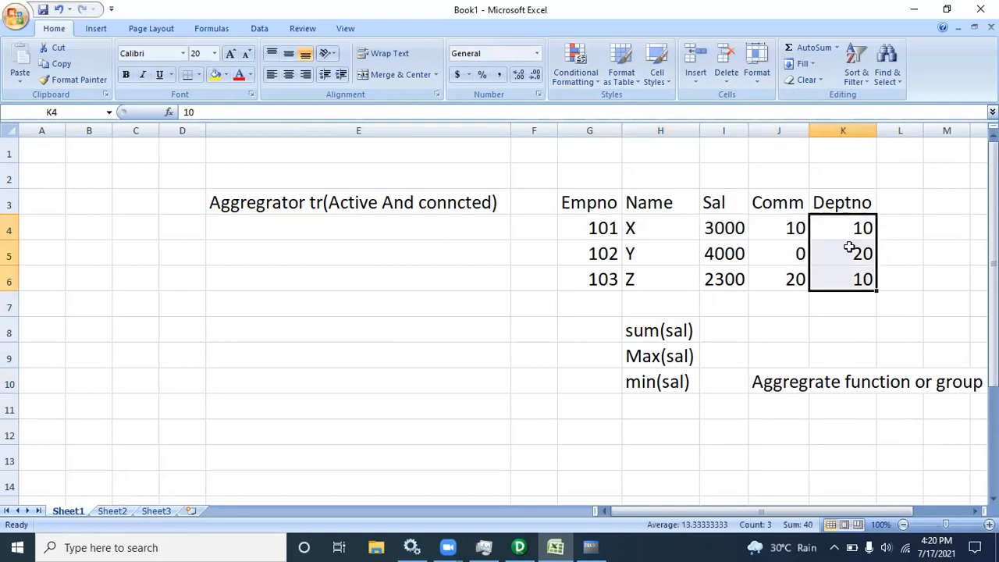
{"action": "key", "text": "Return"}
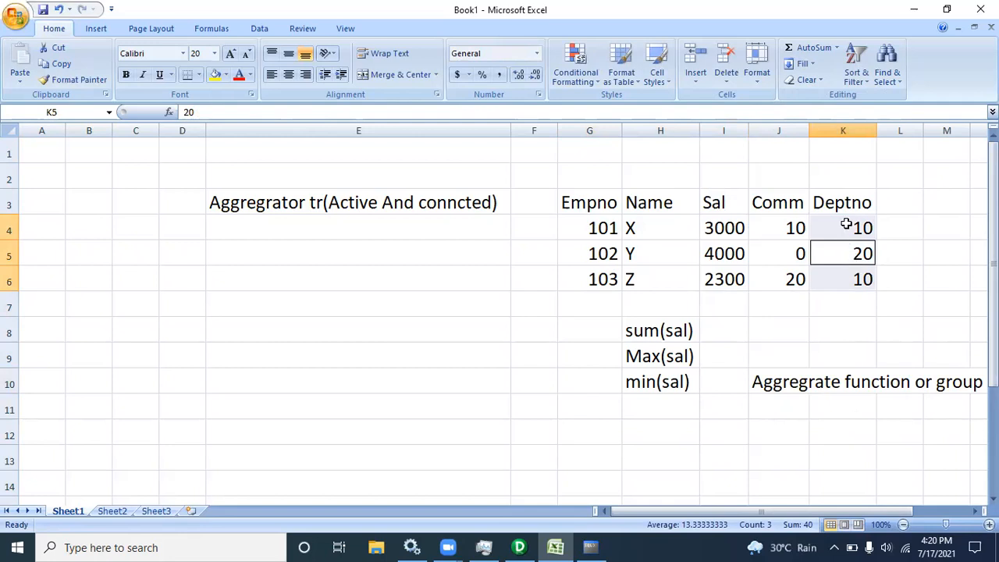
{"action": "left_click", "coordinate": [847, 225]}
{"action": "left_click_drag", "start_coordinate": [584, 231], "coordinate": [663, 234]}
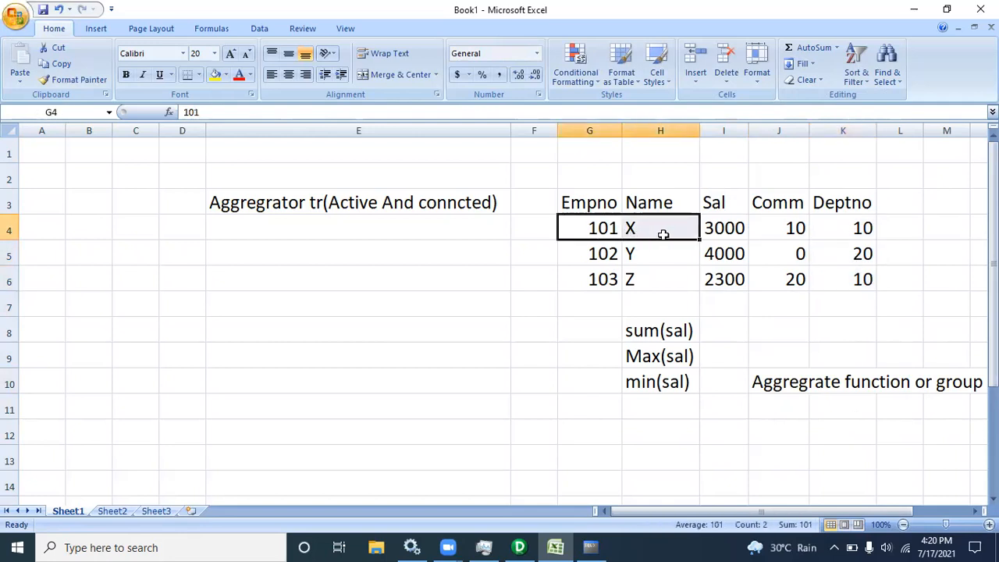
Examine the sum(sal) label alongside the employees' salary and Deptno values to compare rows by department
{"action": "left_click", "coordinate": [637, 332]}
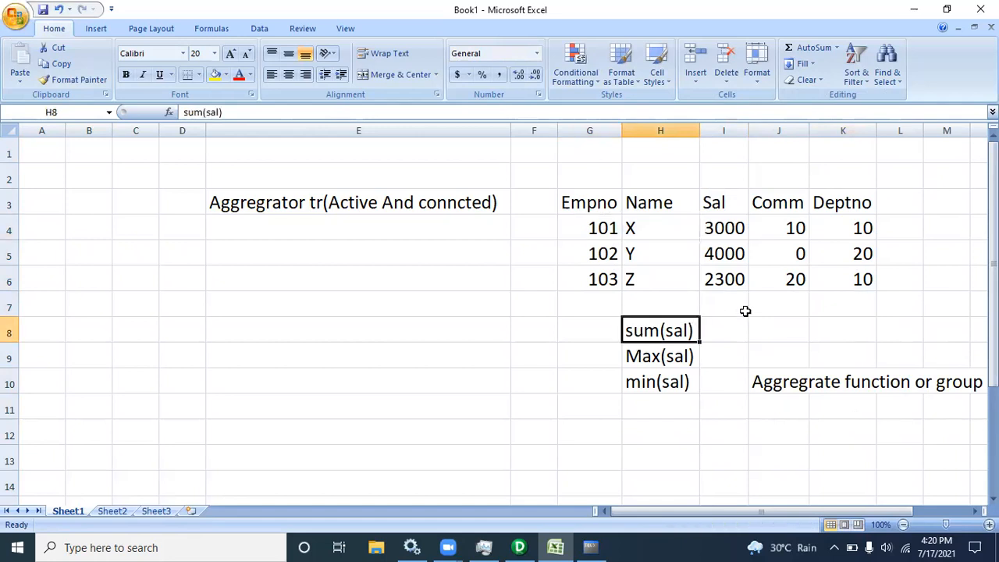
{"action": "left_click", "coordinate": [846, 228]}
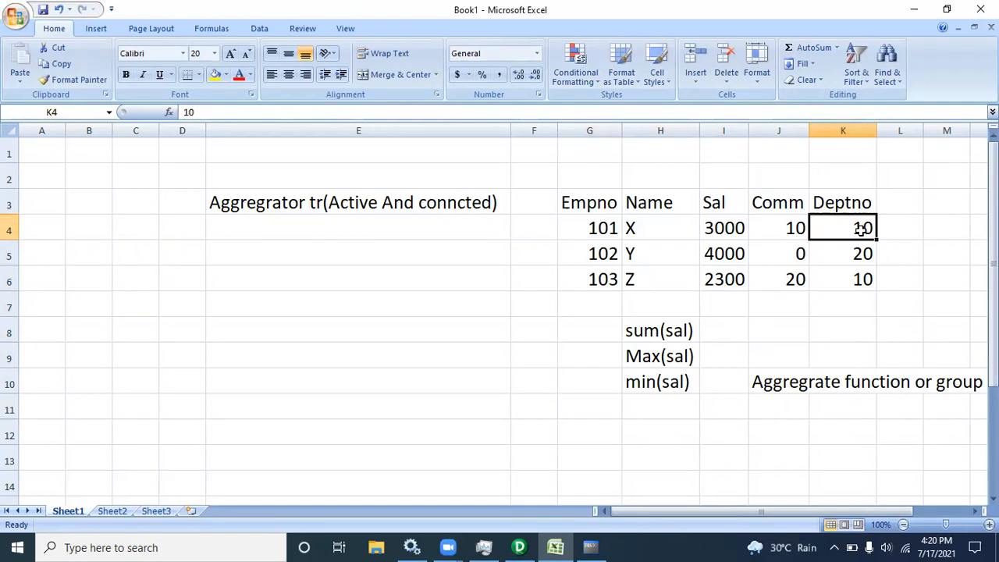
{"action": "left_click", "coordinate": [598, 254]}
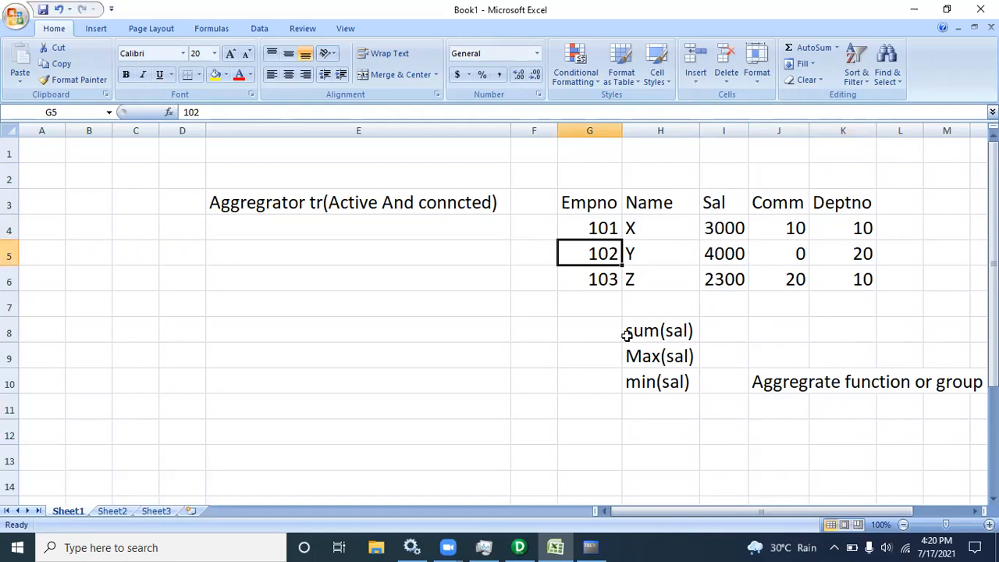
{"action": "left_click", "coordinate": [716, 228]}
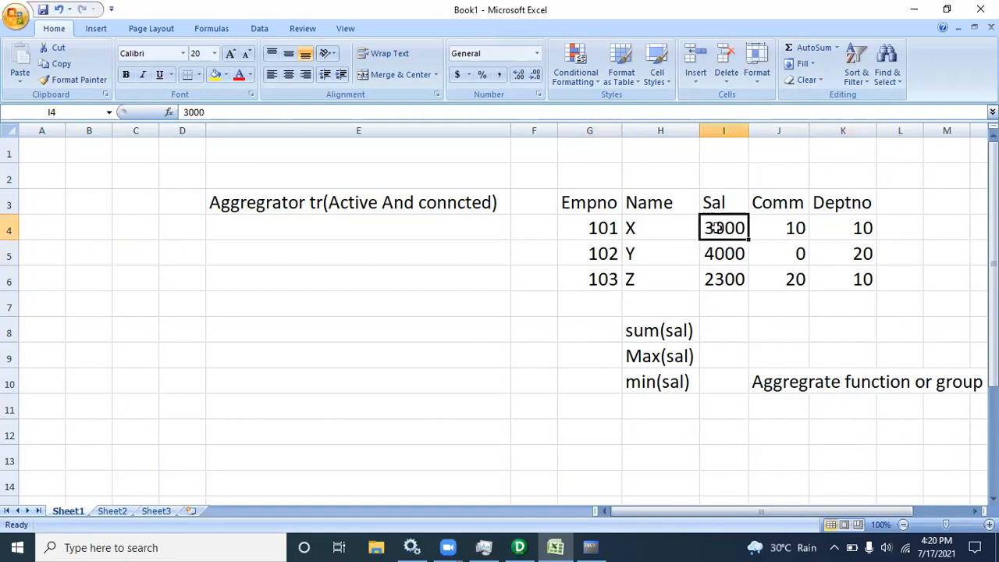
{"action": "left_click_drag", "start_coordinate": [718, 228], "coordinate": [833, 227]}
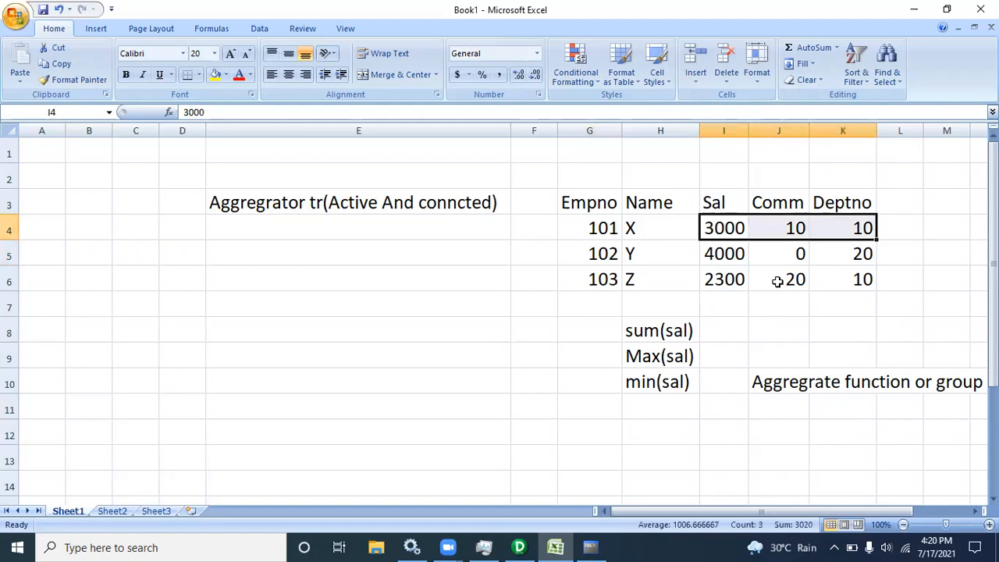
{"action": "left_click", "coordinate": [705, 281]}
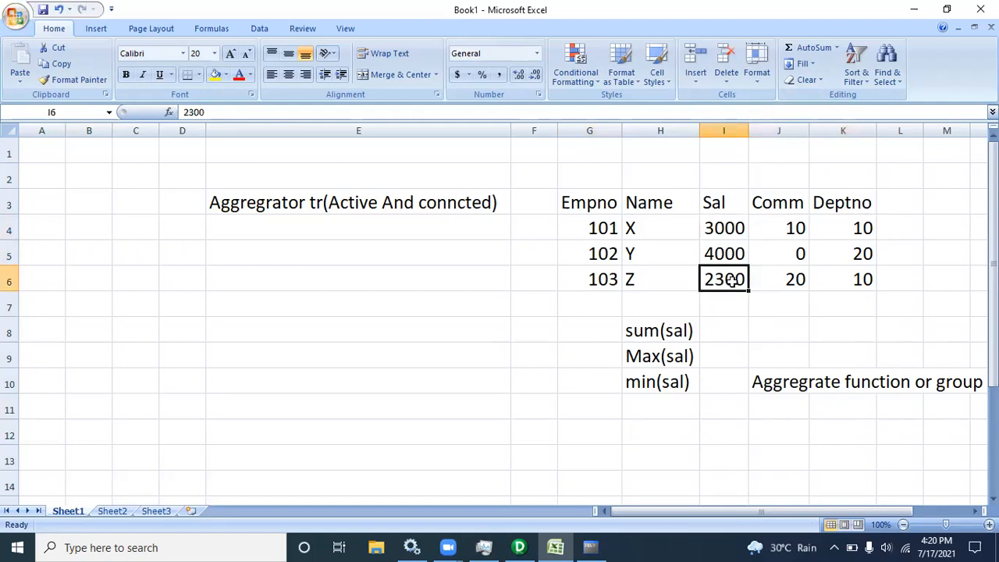
{"action": "left_click_drag", "start_coordinate": [712, 249], "coordinate": [835, 248]}
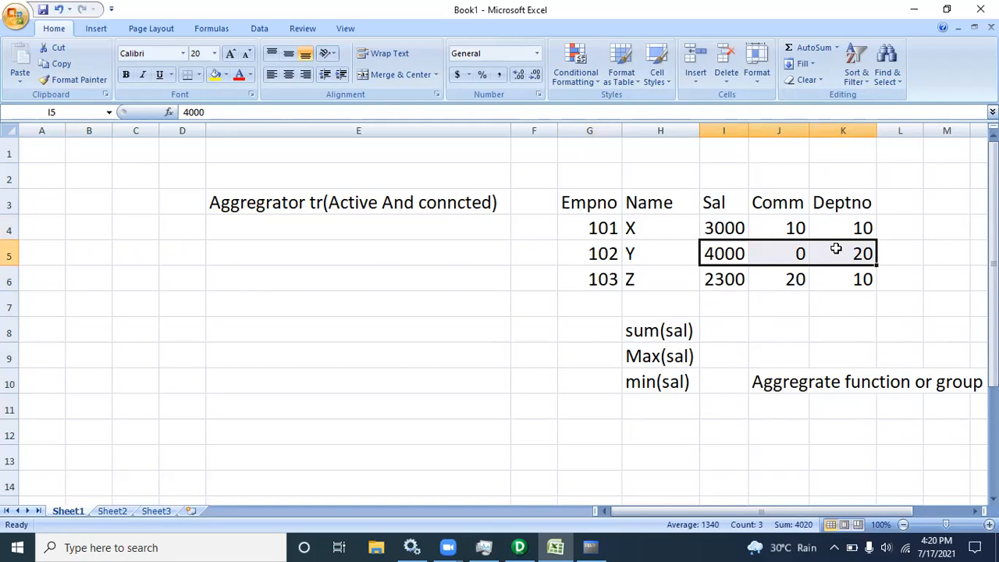
{"action": "double_click", "coordinate": [935, 379]}
{"action": "left_click", "coordinate": [944, 432]}
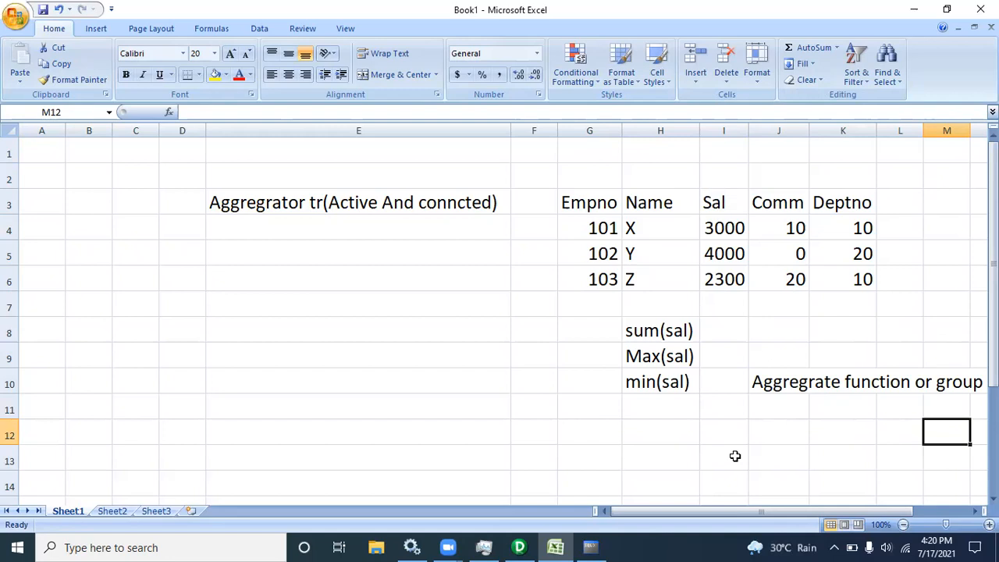
Switch to Run SQL Command Line and query the highest salary with "select max(sal) from emp;"
{"action": "left_click", "coordinate": [591, 547]}
{"action": "left_click_drag", "start_coordinate": [18, 175], "coordinate": [349, 385]}
{"action": "left_click", "coordinate": [175, 423]}
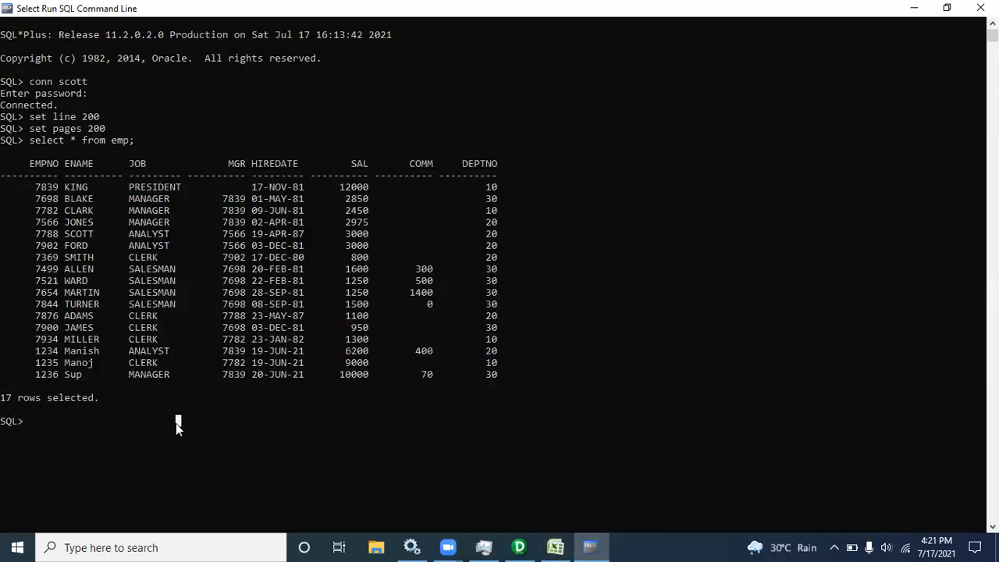
{"action": "type", "text": "select "}
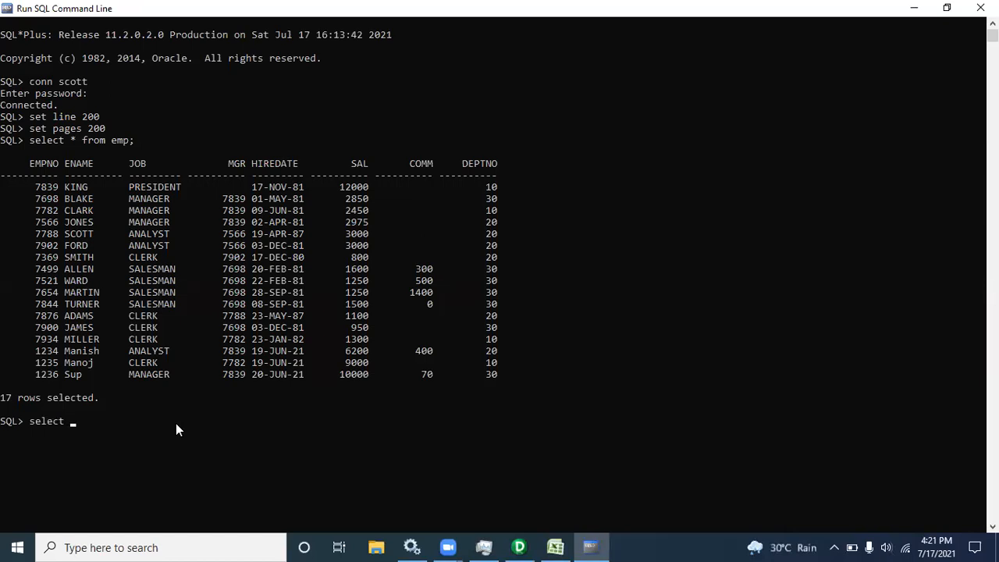
{"action": "type", "text": "max(sal) from emp;"}
{"action": "key", "text": "Return"}
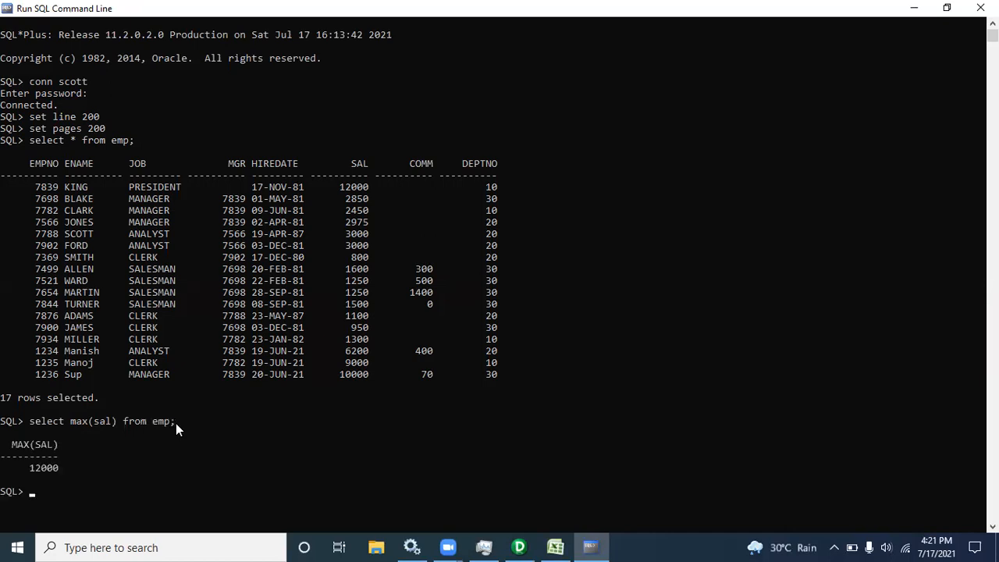
Highlight the maximum salary result and the PRESIDENT row in the emp listing to match them
{"action": "left_click_drag", "start_coordinate": [19, 477], "coordinate": [49, 469]}
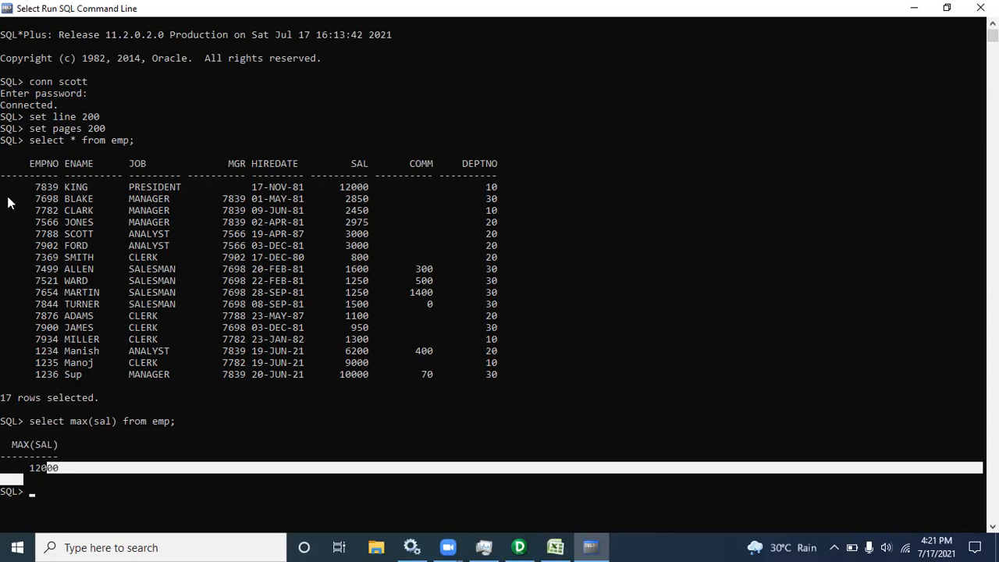
{"action": "left_click_drag", "start_coordinate": [7, 187], "coordinate": [357, 190]}
{"action": "left_click_drag", "start_coordinate": [490, 188], "coordinate": [500, 192]}
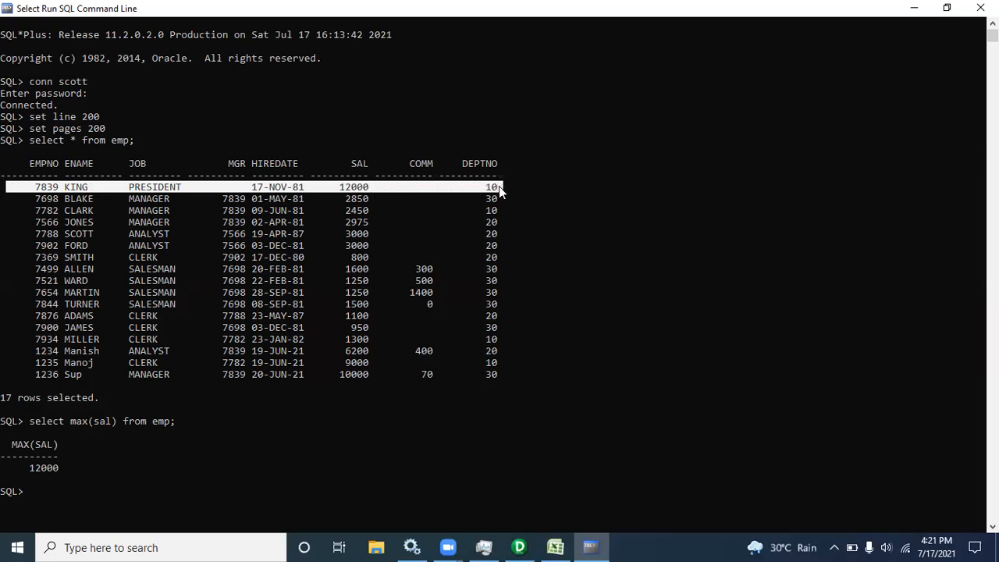
Recall the max(sal) query and try adding "deptno," before the aggregate function
{"action": "key", "text": "Up"}
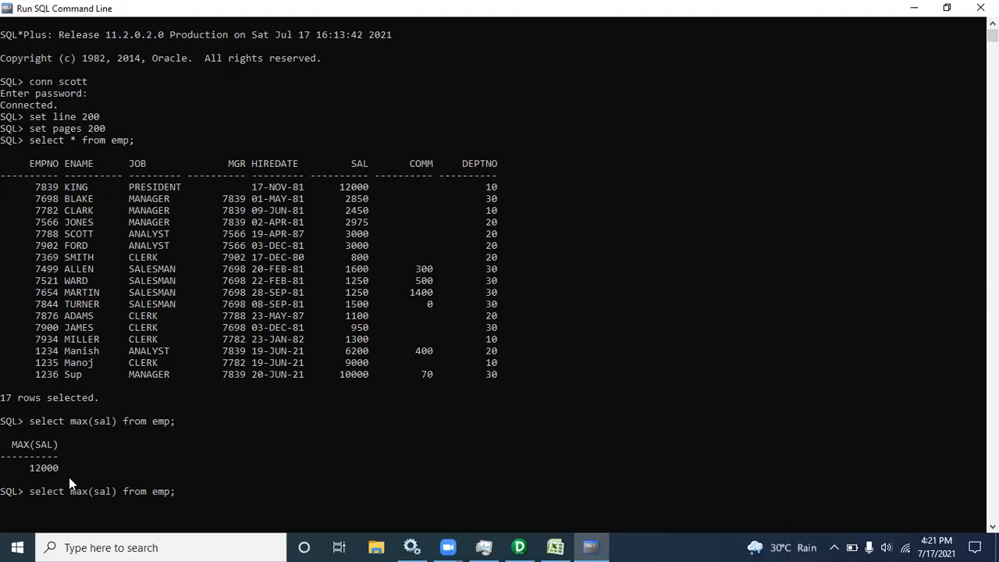
{"action": "key", "text": "Left"}
{"action": "key", "text": "Left"}
{"action": "key", "text": "Left"}
{"action": "key", "text": "Left"}
{"action": "key", "text": "Left"}
{"action": "key", "text": "Left"}
{"action": "key", "text": "Left"}
{"action": "key", "text": "Left"}
{"action": "key", "text": "Left"}
{"action": "key", "text": "Left"}
{"action": "key", "text": "Left"}
{"action": "key", "text": "Left"}
{"action": "key", "text": "Left"}
{"action": "key", "text": "Left"}
{"action": "key", "text": "Left"}
{"action": "key", "text": "Left"}
{"action": "key", "text": "Left"}
{"action": "key", "text": "Left"}
{"action": "key", "text": "Left"}
{"action": "key", "text": "Left"}
{"action": "key", "text": "Right"}
{"action": "key", "text": "Right"}
{"action": "key", "text": "Right"}
{"action": "key", "text": "Right"}
{"action": "key", "text": "Right"}
{"action": "key", "text": "Right"}
{"action": "key", "text": "Right"}
{"action": "key", "text": "Right"}
{"action": "key", "text": "Right"}
{"action": "key", "text": "Right"}
{"action": "key", "text": "Right"}
{"action": "key", "text": "Right"}
{"action": "key", "text": "Right"}
{"action": "key", "text": "Right"}
{"action": "key", "text": "Right"}
{"action": "key", "text": "Right"}
{"action": "key", "text": "Right"}
{"action": "key", "text": "Right"}
{"action": "key", "text": "Right"}
{"action": "key", "text": "Right"}
{"action": "key", "text": "Left"}
{"action": "key", "text": "Left"}
{"action": "key", "text": "Left"}
{"action": "key", "text": "Left"}
{"action": "key", "text": "Left"}
{"action": "key", "text": "Left"}
{"action": "key", "text": "Left"}
{"action": "type", "text": "deptno,"}
{"action": "key", "text": "Right"}
{"action": "key", "text": "Right"}
{"action": "key", "text": "Right"}
{"action": "key", "text": "Right"}
{"action": "key", "text": "Right"}
{"action": "key", "text": "Right"}
{"action": "key", "text": "Right"}
{"action": "key", "text": "Right"}
{"action": "key", "text": "Right"}
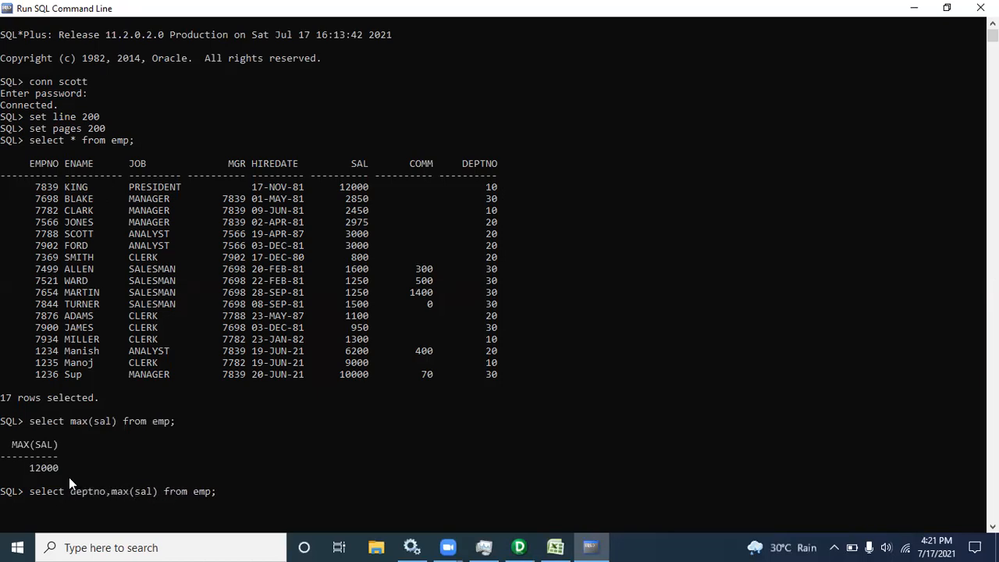
Remove deptno from the recalled query, replace max with sum, and try running "sele sum(sal) from emp;"
{"action": "key", "text": "Left"}
{"action": "key", "text": "Left"}
{"action": "key", "text": "Left"}
{"action": "key", "text": "Left"}
{"action": "key", "text": "Left"}
{"action": "key", "text": "Left"}
{"action": "key", "text": "Left"}
{"action": "key", "text": "Left"}
{"action": "key", "text": "BackSpace"}
{"action": "key", "text": "BackSpace"}
{"action": "key", "text": "BackSpace"}
{"action": "key", "text": "BackSpace"}
{"action": "key", "text": "BackSpace"}
{"action": "key", "text": "BackSpace"}
{"action": "key", "text": "BackSpace"}
{"action": "key", "text": "BackSpace"}
{"action": "key", "text": "BackSpace"}
{"action": "key", "text": "BackSpace"}
{"action": "key", "text": "BackSpace"}
{"action": "key", "text": "BackSpace"}
{"action": "type", "text": "m"}
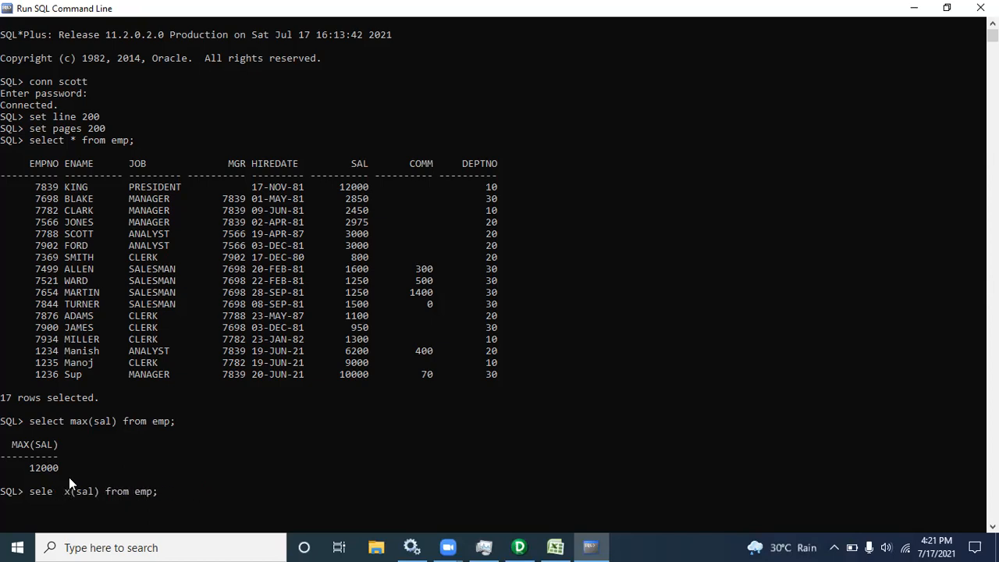
{"action": "key", "text": "Delete"}
{"action": "key", "text": "Delete"}
{"action": "key", "text": "BackSpace"}
{"action": "type", "text": "sum("}
{"action": "key", "text": "Return"}
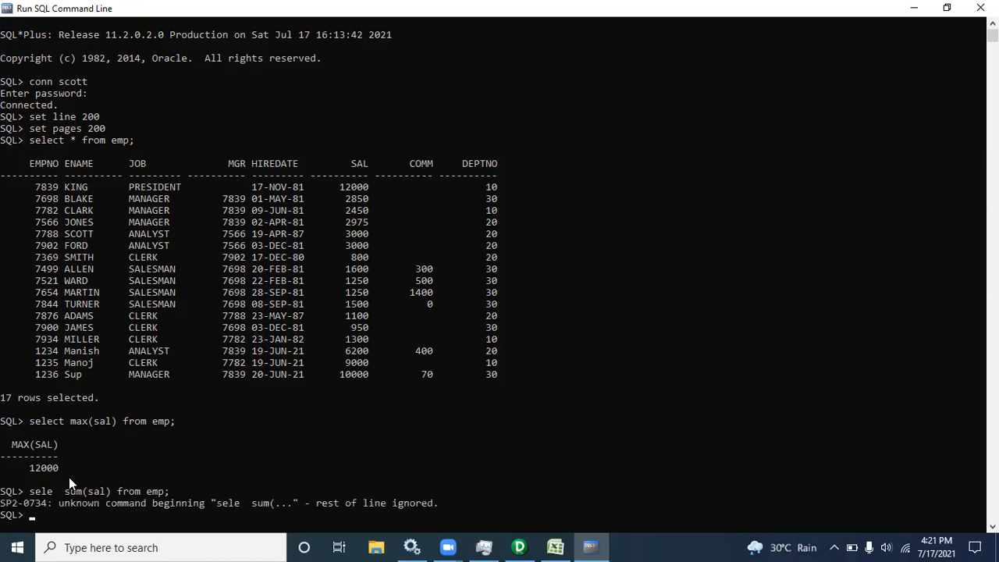
Correct the keyword to select, run "select sum(sal) from emp;" and highlight its output
{"action": "key", "text": "Up"}
{"action": "key", "text": "Left"}
{"action": "key", "text": "Left"}
{"action": "key", "text": "Left"}
{"action": "key", "text": "Left"}
{"action": "key", "text": "Left"}
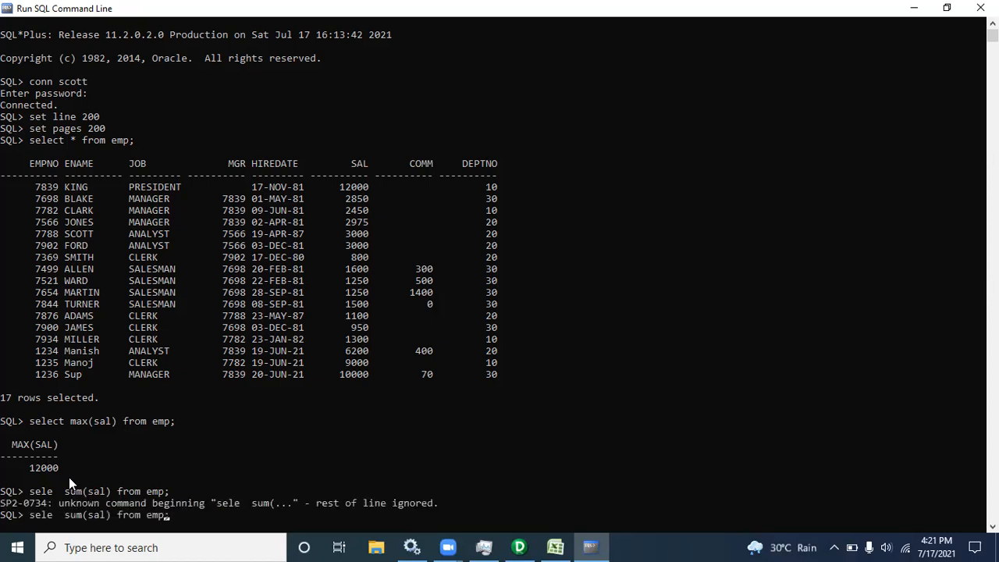
{"action": "key", "text": "Left"}
{"action": "key", "text": "Left"}
{"action": "key", "text": "Left"}
{"action": "key", "text": "Left"}
{"action": "key", "text": "Left"}
{"action": "key", "text": "Left"}
{"action": "key", "text": "Left"}
{"action": "key", "text": "Left"}
{"action": "key", "text": "Left"}
{"action": "key", "text": "Left"}
{"action": "key", "text": "Left"}
{"action": "key", "text": "Left"}
{"action": "key", "text": "Left"}
{"action": "key", "text": "Left"}
{"action": "key", "text": "Left"}
{"action": "type", "text": "ct"}
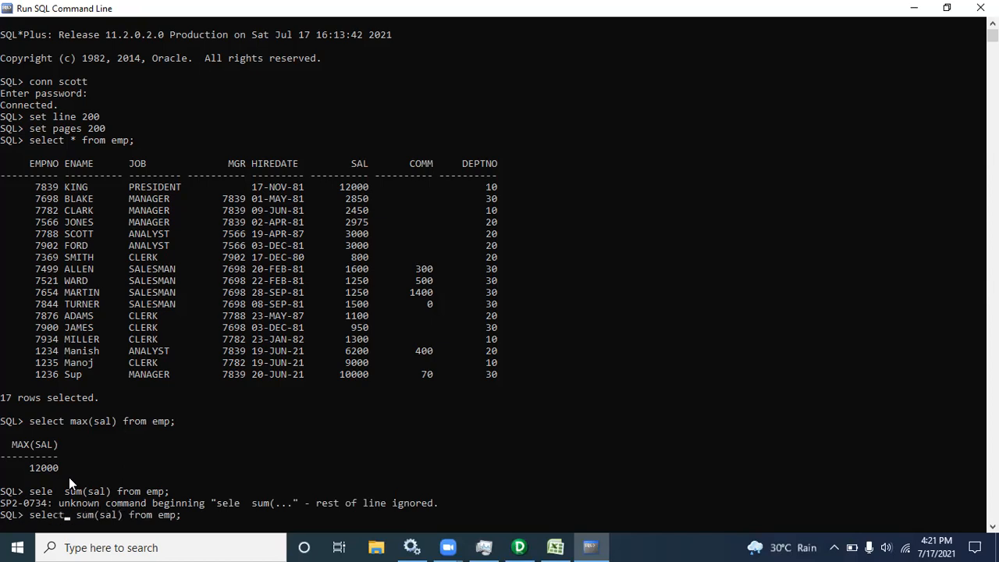
{"action": "key", "text": "Return"}
{"action": "left_click", "coordinate": [23, 503]}
{"action": "left_click_drag", "start_coordinate": [27, 510], "coordinate": [388, 248]}
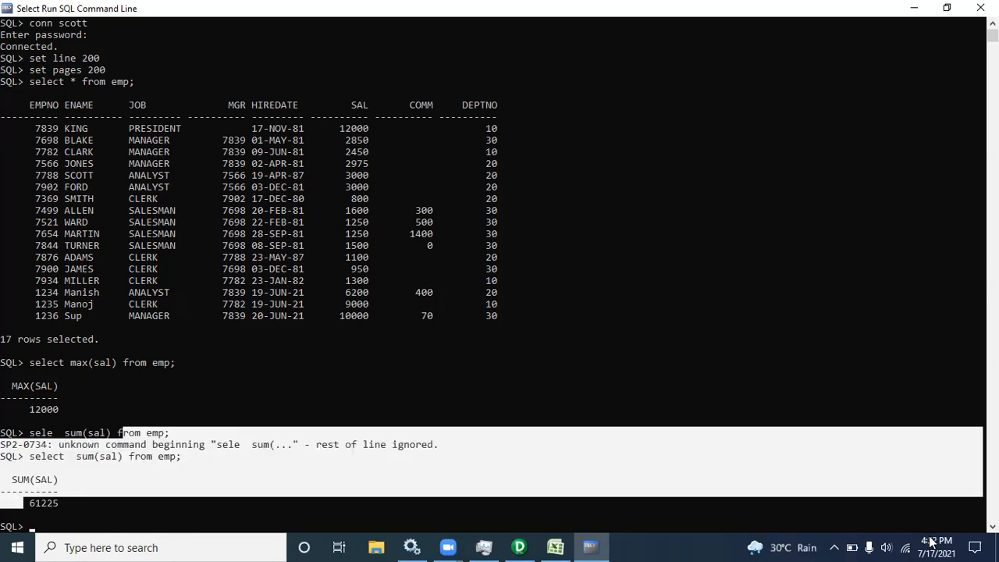
Highlight the whole emp listing and the sum(sal) result beneath it
{"action": "scroll", "coordinate": [186, 261], "scroll_direction": "down", "scroll_amount": 4}
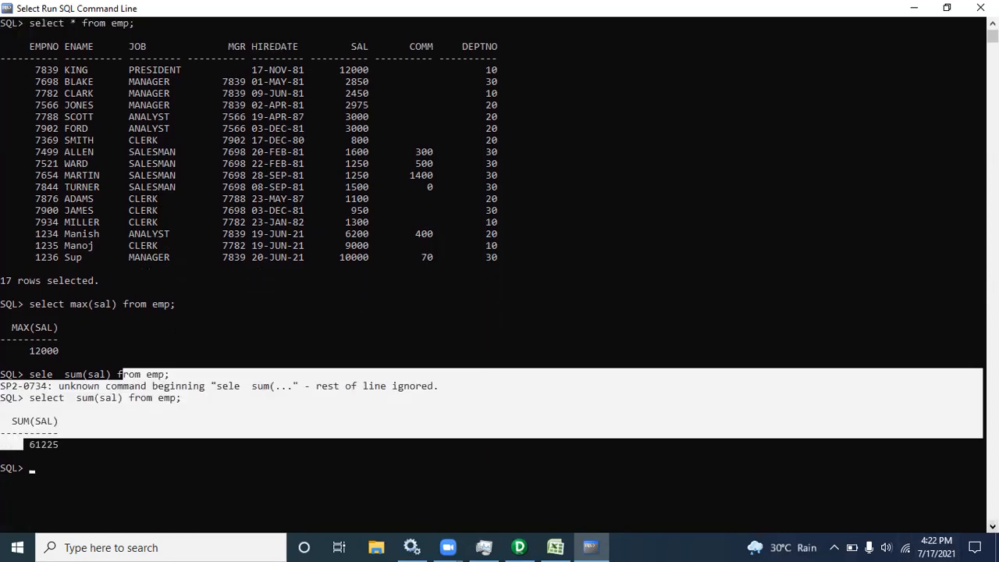
{"action": "left_click_drag", "start_coordinate": [25, 47], "coordinate": [544, 273]}
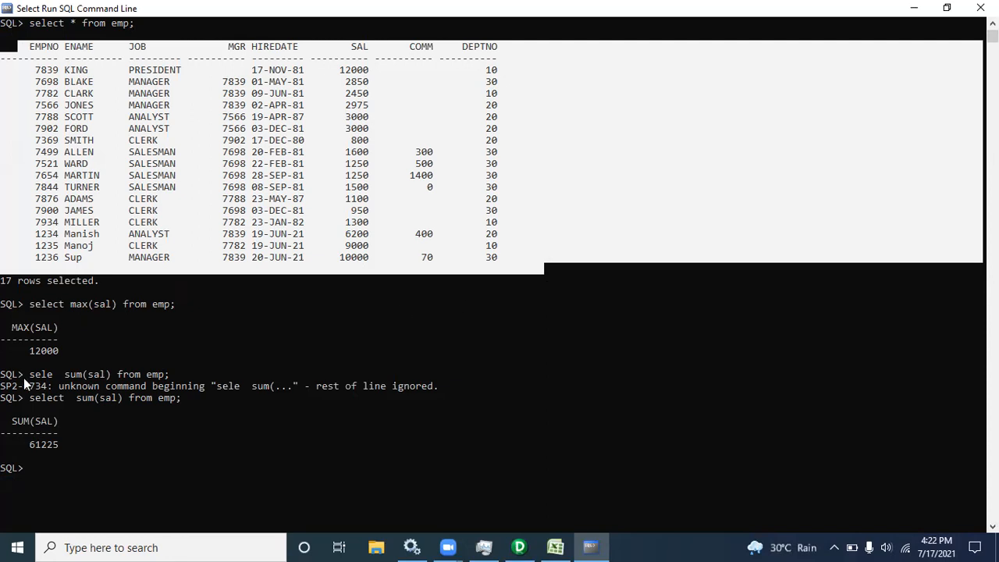
{"action": "left_click", "coordinate": [22, 445]}
{"action": "left_click_drag", "start_coordinate": [22, 446], "coordinate": [30, 449]}
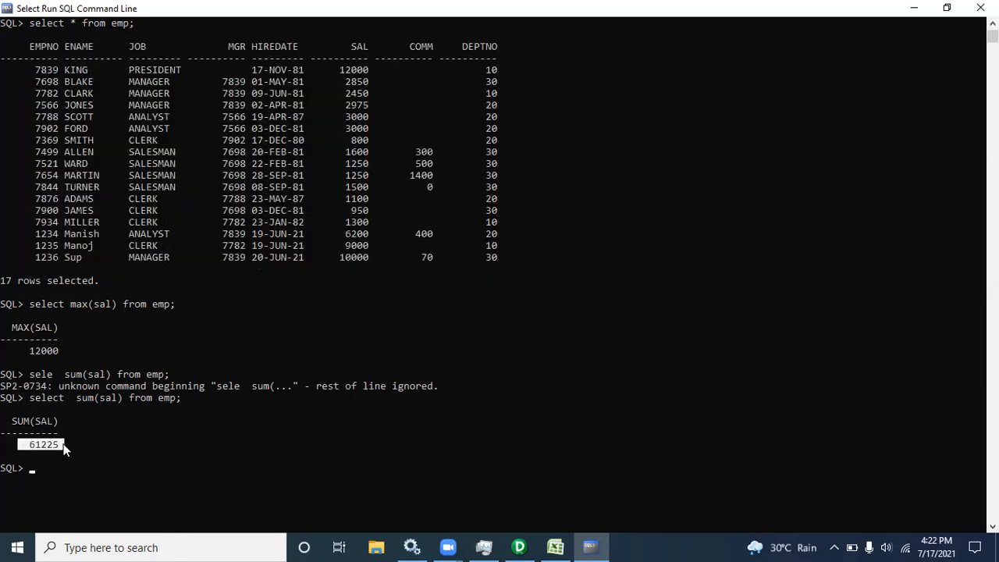
Copy the emp listing from the SAL heading down to the last salary value
{"action": "left_click_drag", "start_coordinate": [345, 67], "coordinate": [360, 252]}
{"action": "right_click", "coordinate": [341, 71]}
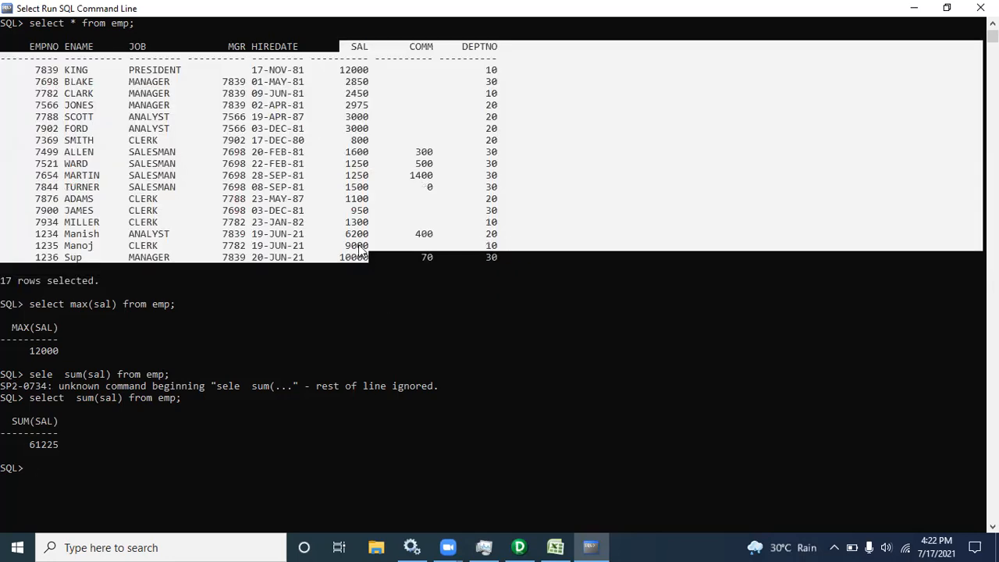
{"action": "right_click", "coordinate": [269, 7]}
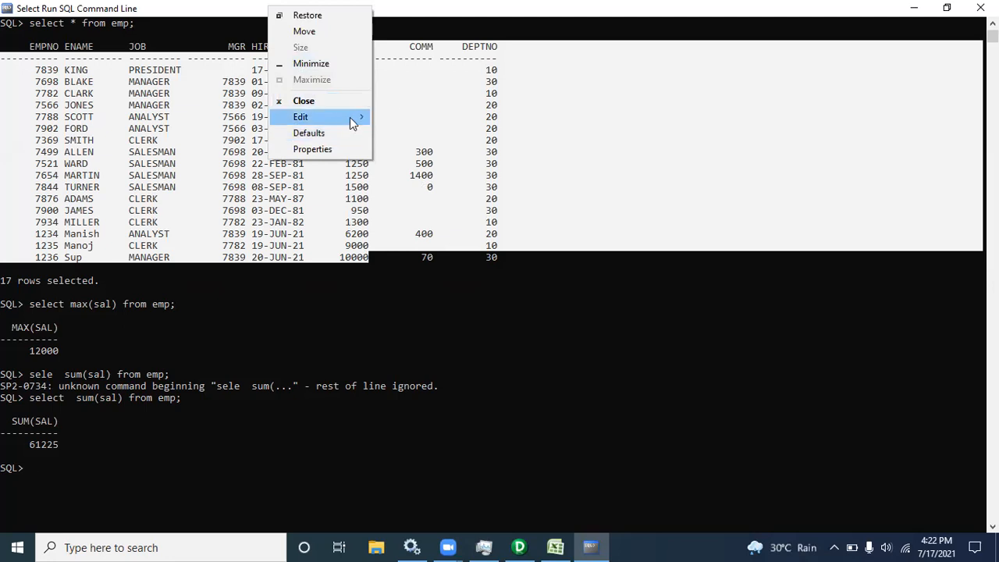
{"action": "mouse_move", "coordinate": [349, 117]}
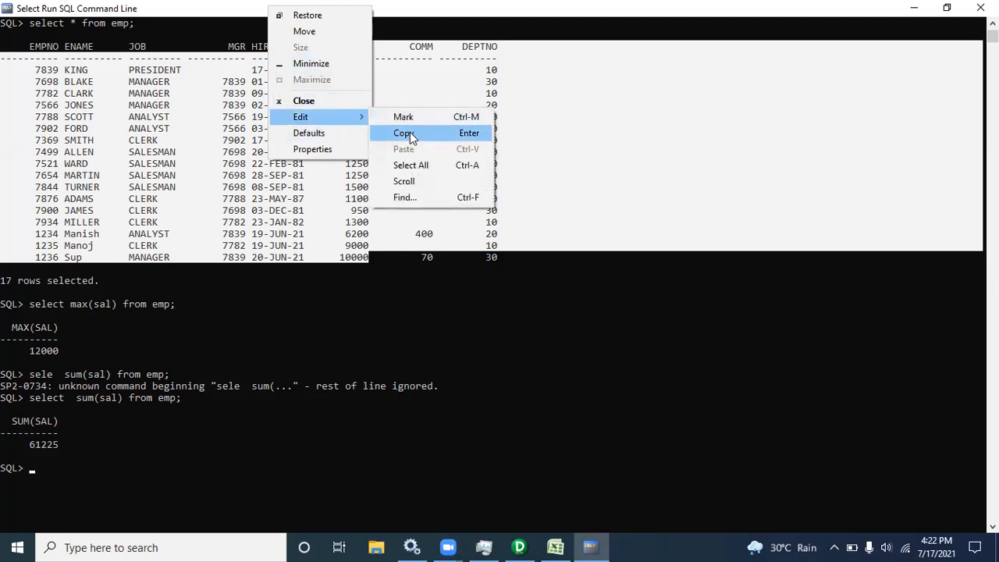
{"action": "left_click", "coordinate": [403, 133]}
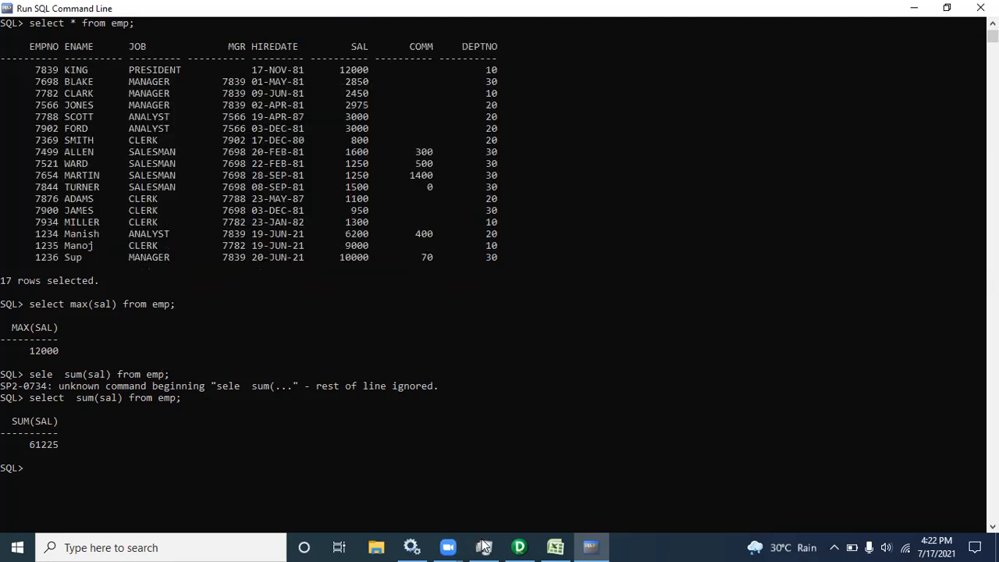
Switch to Excel, try pasting the copied listing into Sheet2 with column A fitted to it, and undo both changes
{"action": "left_click", "coordinate": [555, 547]}
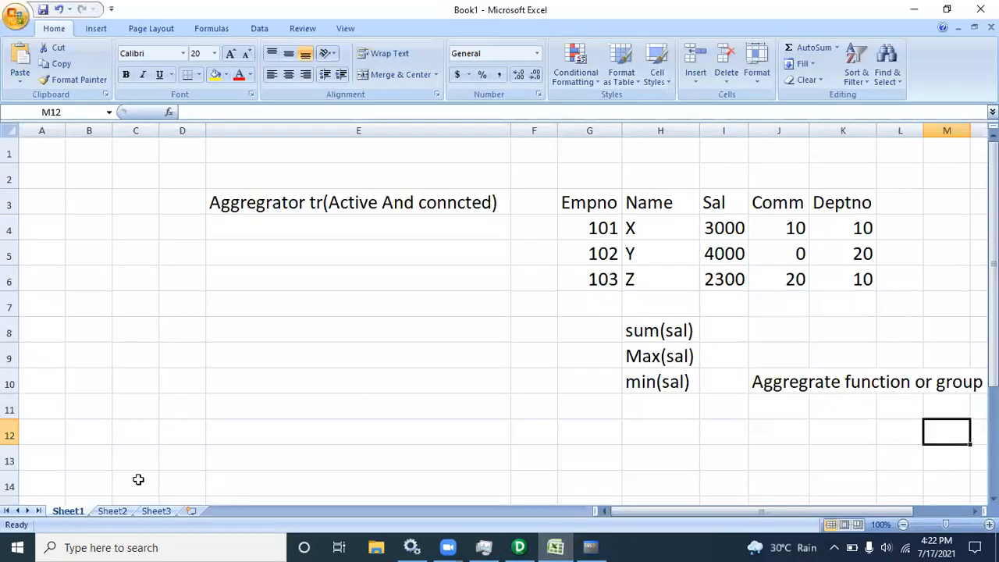
{"action": "left_click", "coordinate": [116, 513]}
{"action": "key", "text": "ctrl+v"}
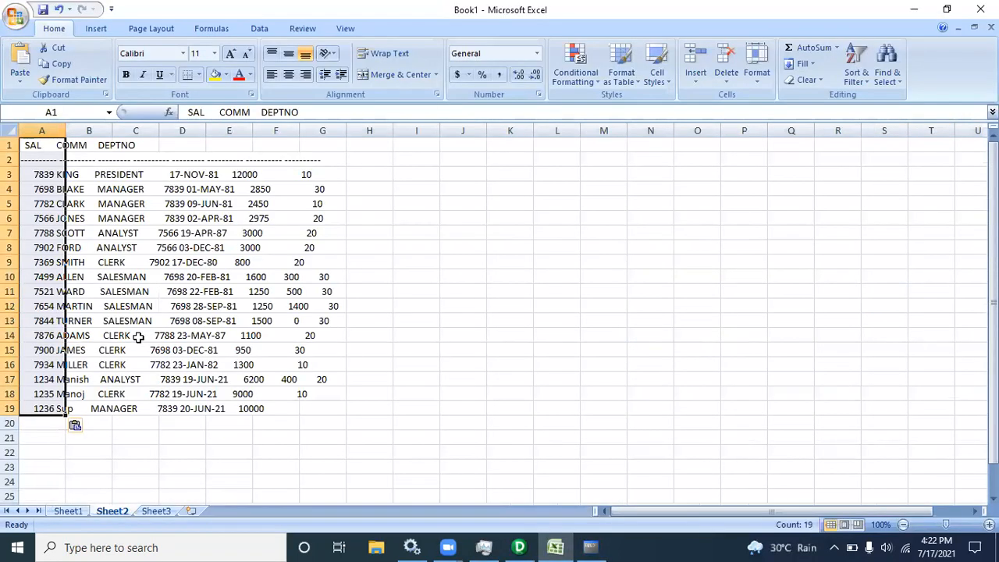
{"action": "double_click", "coordinate": [67, 128]}
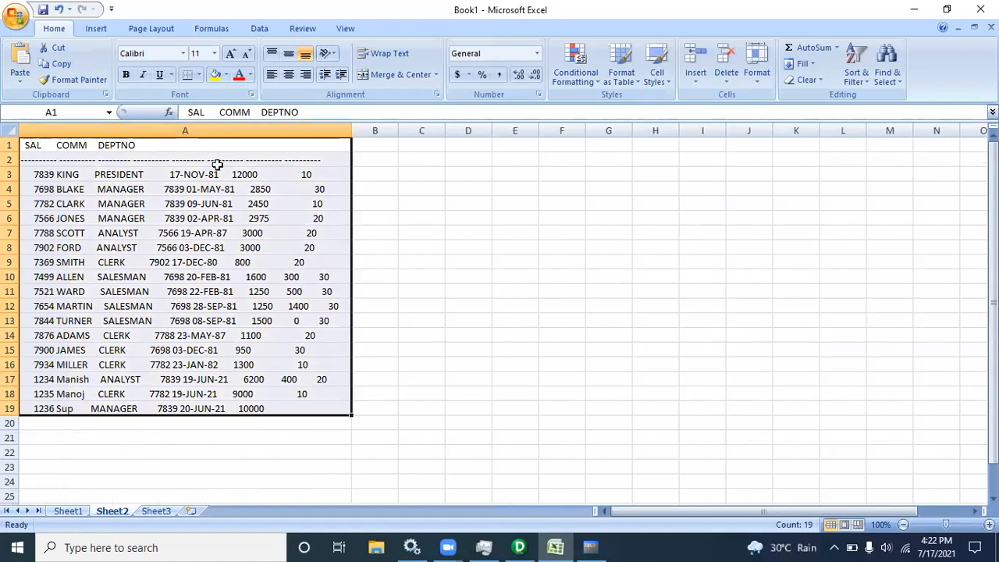
{"action": "left_click", "coordinate": [253, 181]}
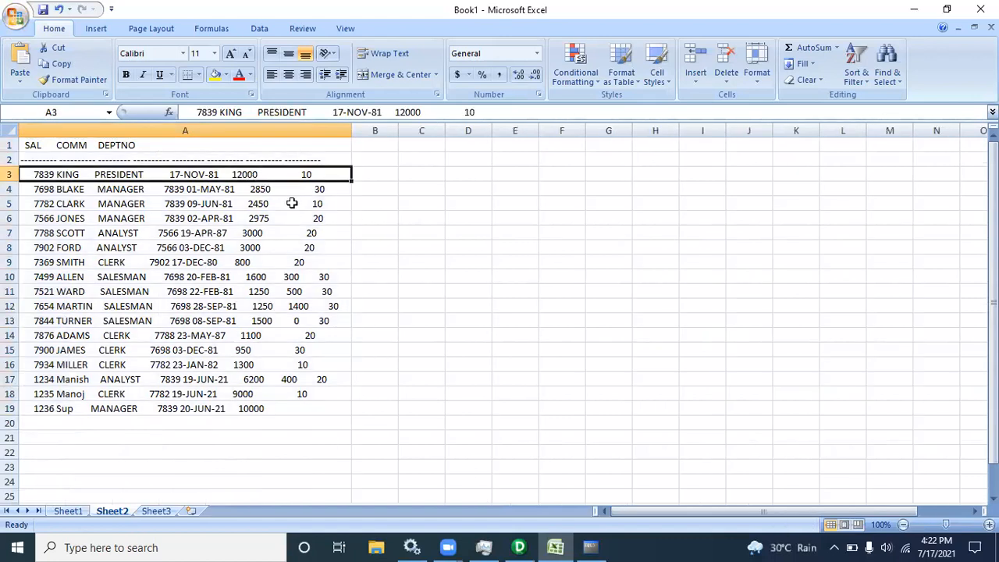
{"action": "key", "text": "ctrl+z"}
{"action": "key", "text": "ctrl+z"}
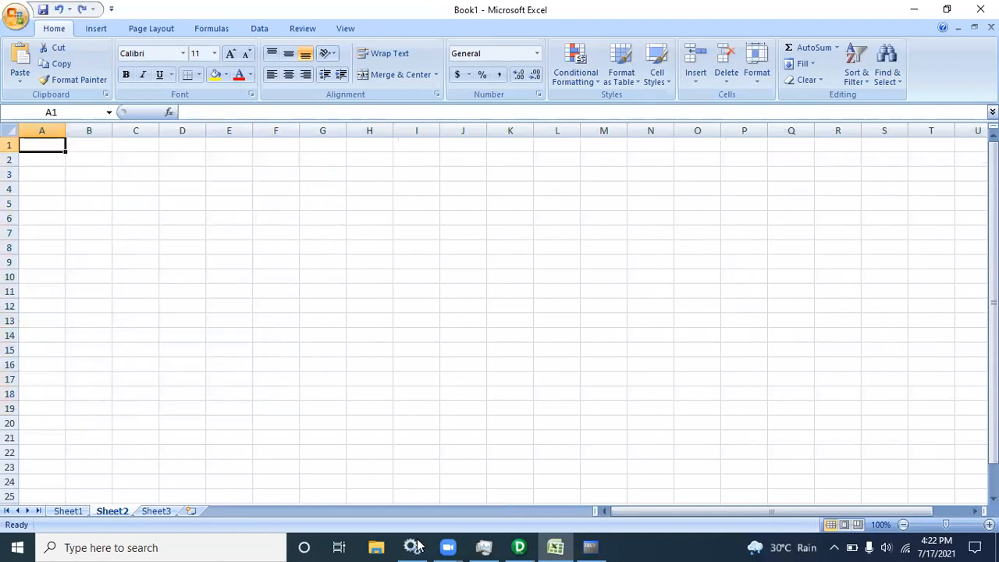
Open Notepad++, decline its update, and paste the copied listing into a new file
{"action": "left_click", "coordinate": [242, 546]}
{"action": "type", "text": "no"}
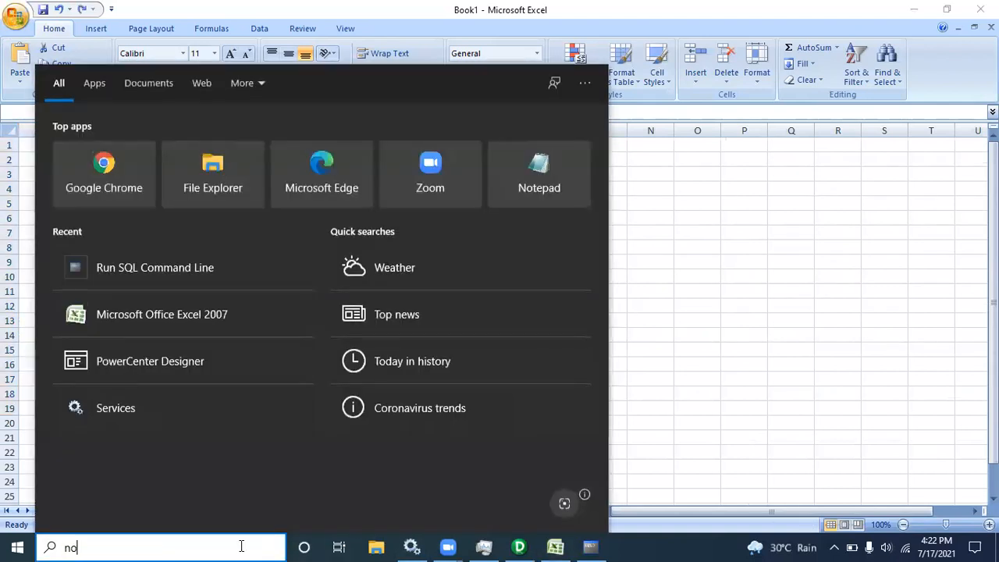
{"action": "left_click", "coordinate": [145, 141]}
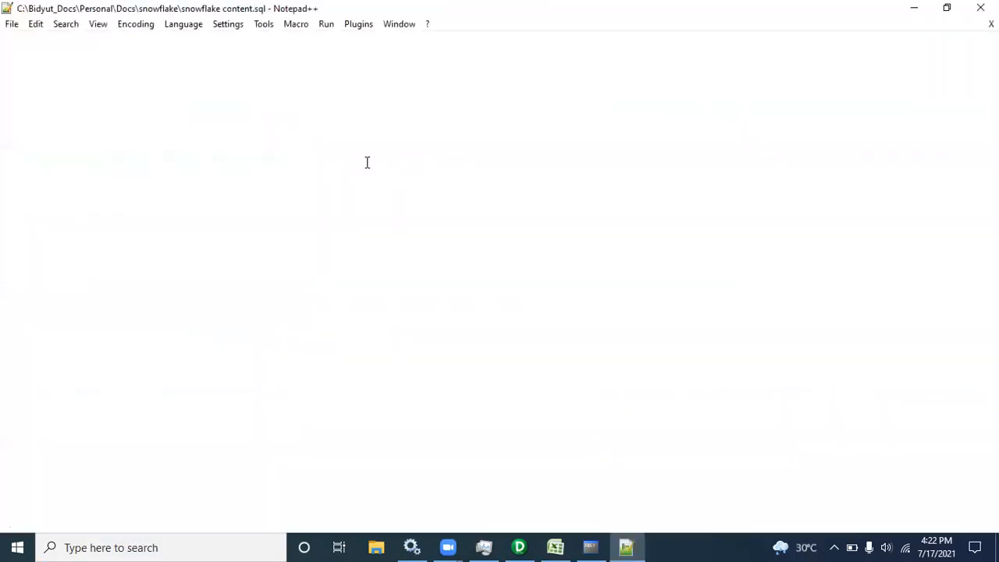
{"action": "left_click", "coordinate": [594, 315]}
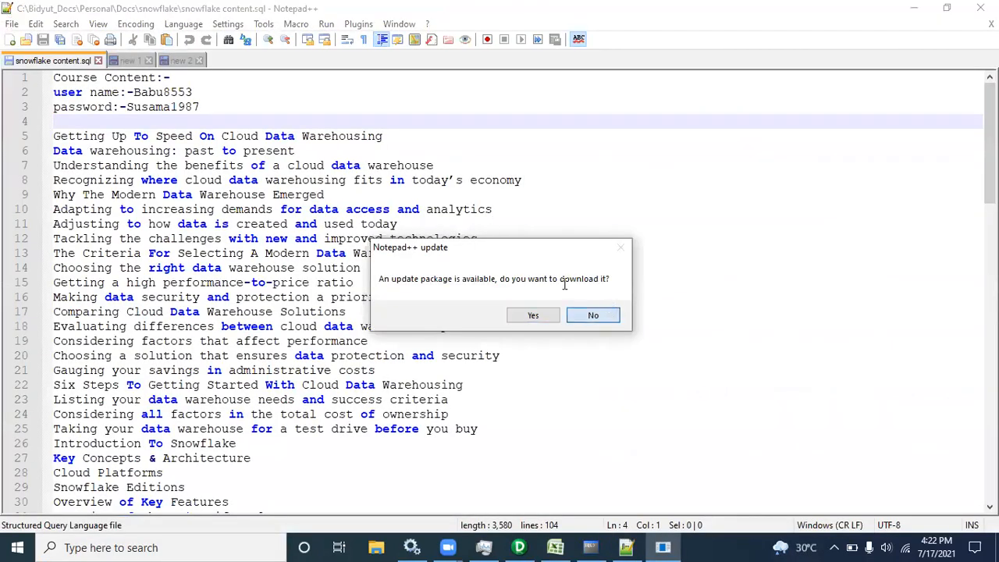
{"action": "key", "text": "ctrl+n"}
{"action": "key", "text": "ctrl+v"}
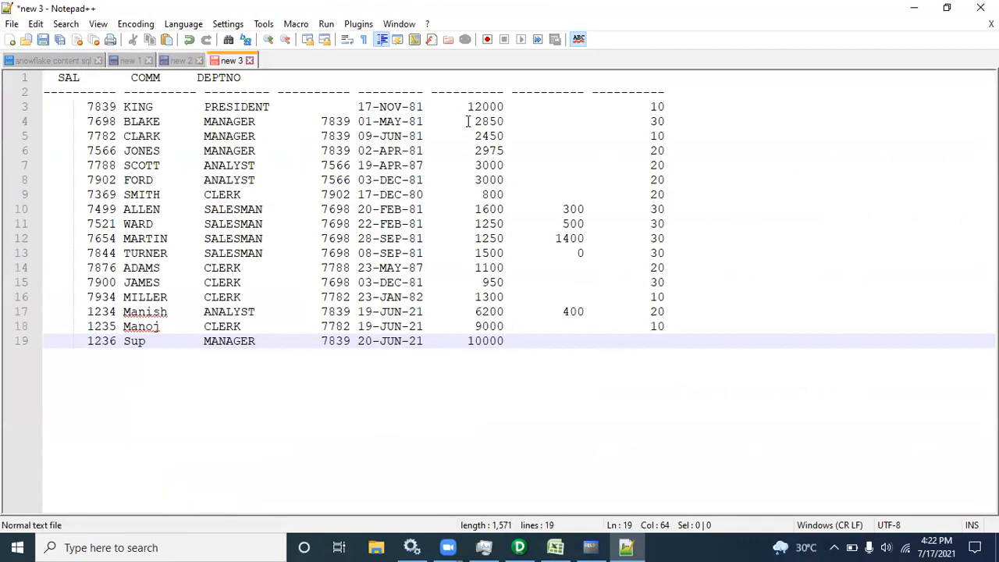
Block-select the salary column from the dashed line to the last row and cut it out of the listing
{"action": "left_click_drag", "start_coordinate": [436, 92], "coordinate": [442, 95]}
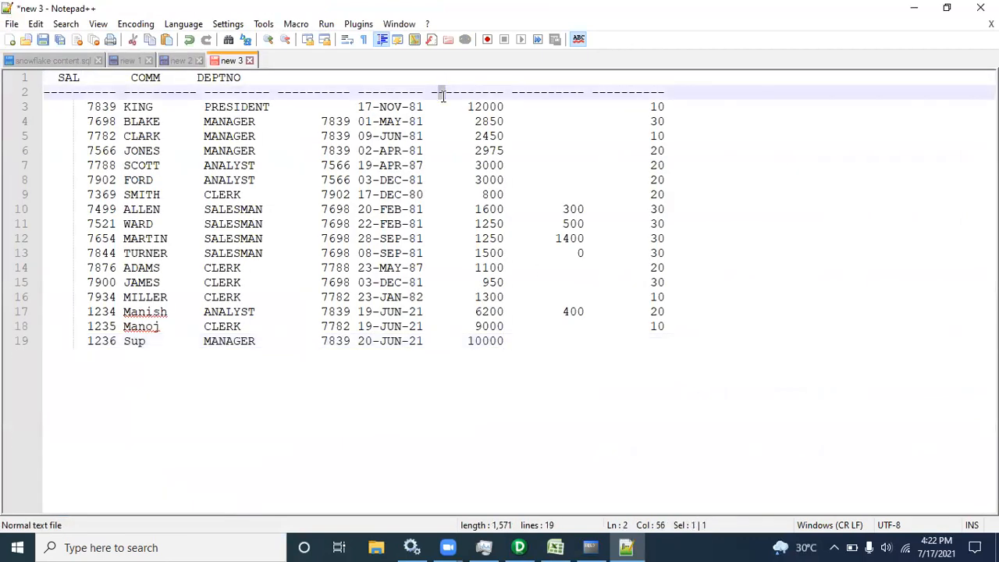
{"action": "left_click", "coordinate": [459, 94]}
{"action": "key", "text": "alt+shift+Down"}
{"action": "key", "text": "alt+shift+Down"}
{"action": "key", "text": "alt+shift+Down"}
{"action": "key", "text": "alt+shift+Down"}
{"action": "key", "text": "alt+shift+Down"}
{"action": "key", "text": "alt+shift+Down"}
{"action": "key", "text": "alt+shift+Down"}
{"action": "key", "text": "alt+shift+Down"}
{"action": "key", "text": "alt+shift+Down"}
{"action": "key", "text": "alt+shift+Down"}
{"action": "key", "text": "alt+shift+Down"}
{"action": "key", "text": "alt+shift+Down"}
{"action": "key", "text": "alt+shift+Down"}
{"action": "key", "text": "alt+shift+Down"}
{"action": "key", "text": "alt+shift+Down"}
{"action": "key", "text": "alt+shift+Down"}
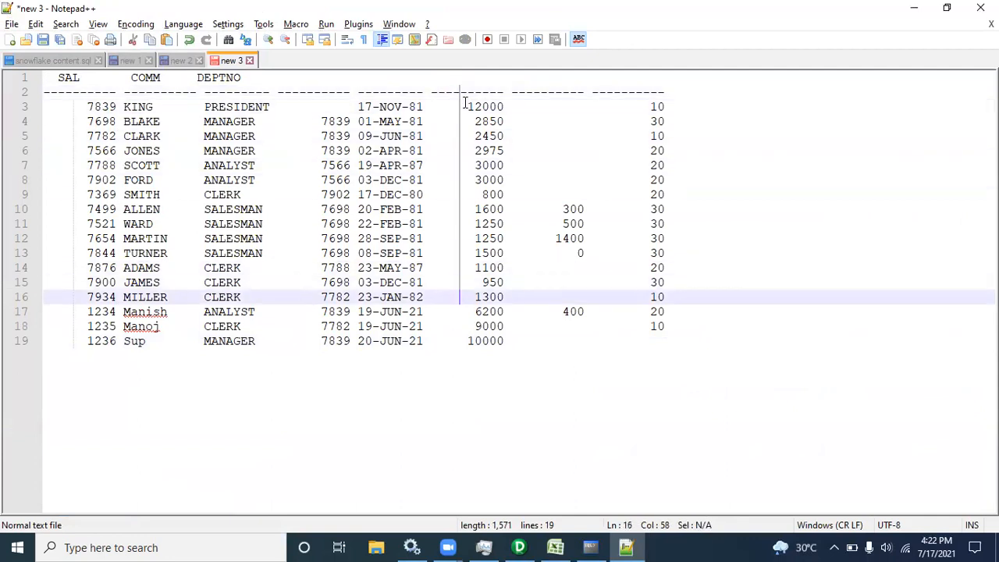
{"action": "key", "text": "alt+shift+Down"}
{"action": "key", "text": "alt+shift+End"}
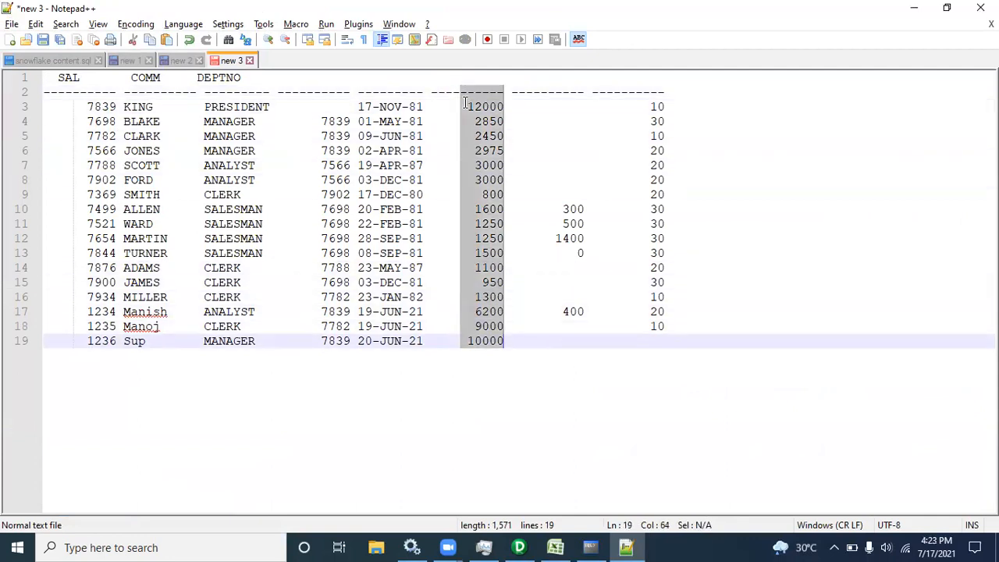
{"action": "key", "text": "Delete"}
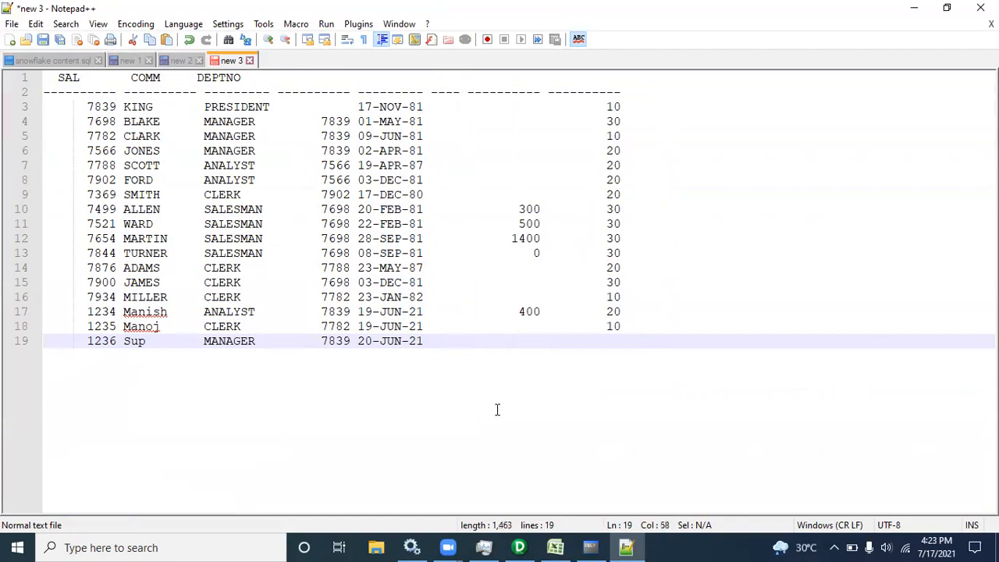
Switch to Excel, paste the salary values into Sheet2 starting at A1, and widen column A
{"action": "left_click", "coordinate": [555, 547]}
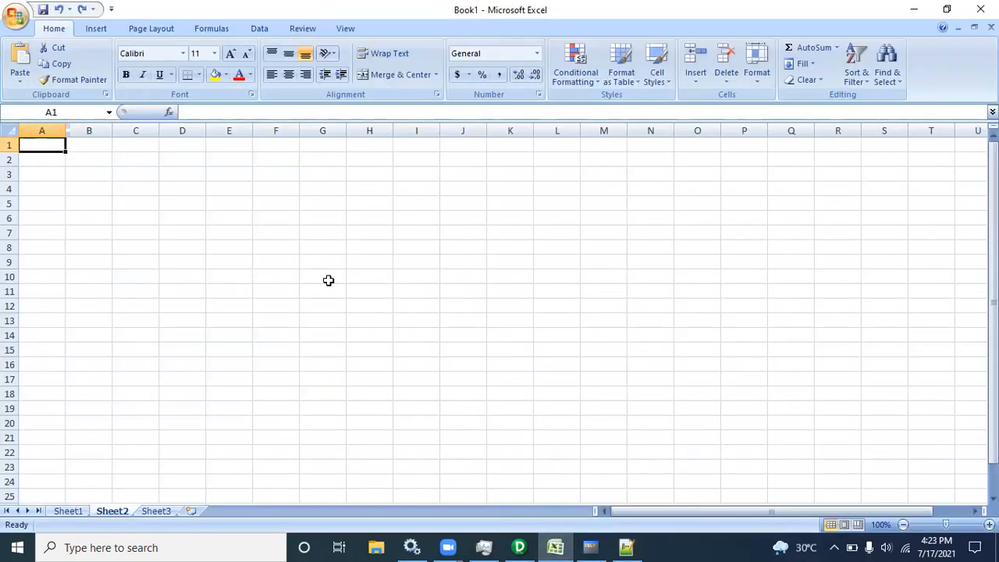
{"action": "key", "text": "ctrl+v"}
{"action": "double_click", "coordinate": [65, 130]}
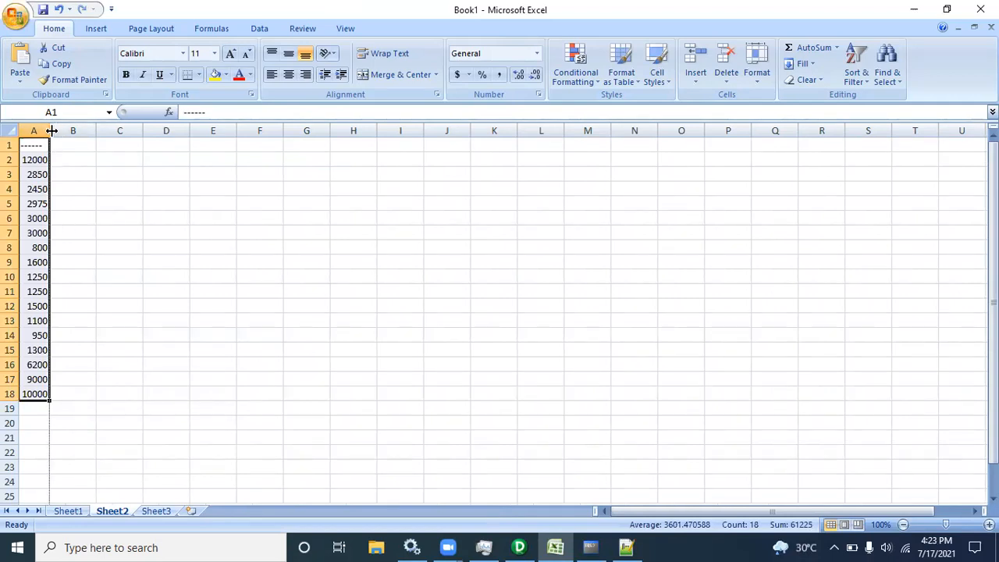
{"action": "left_click_drag", "start_coordinate": [49, 131], "coordinate": [84, 141]}
Clear the dashes from cell A1 above the salary values
{"action": "left_click", "coordinate": [65, 159]}
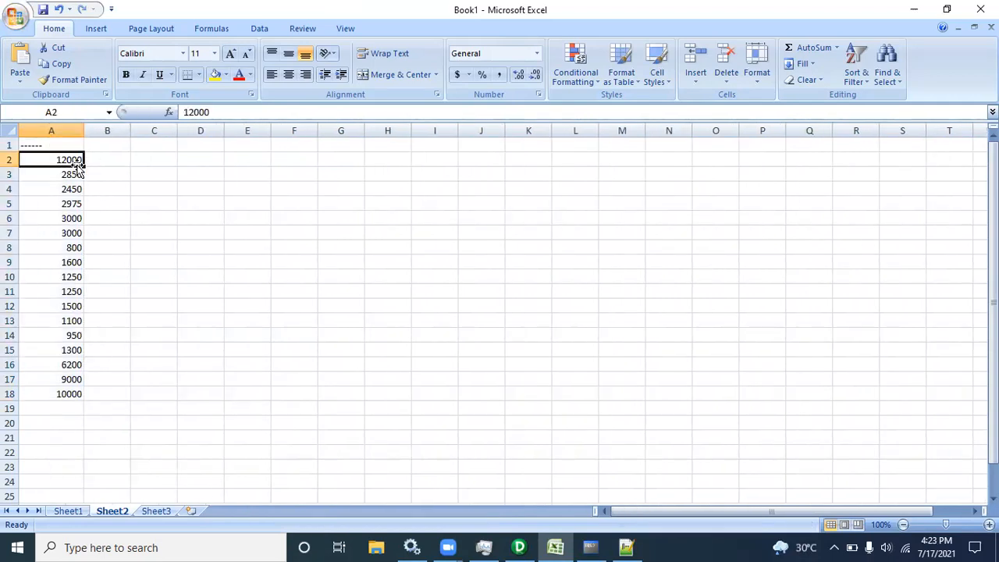
{"action": "left_click", "coordinate": [120, 163]}
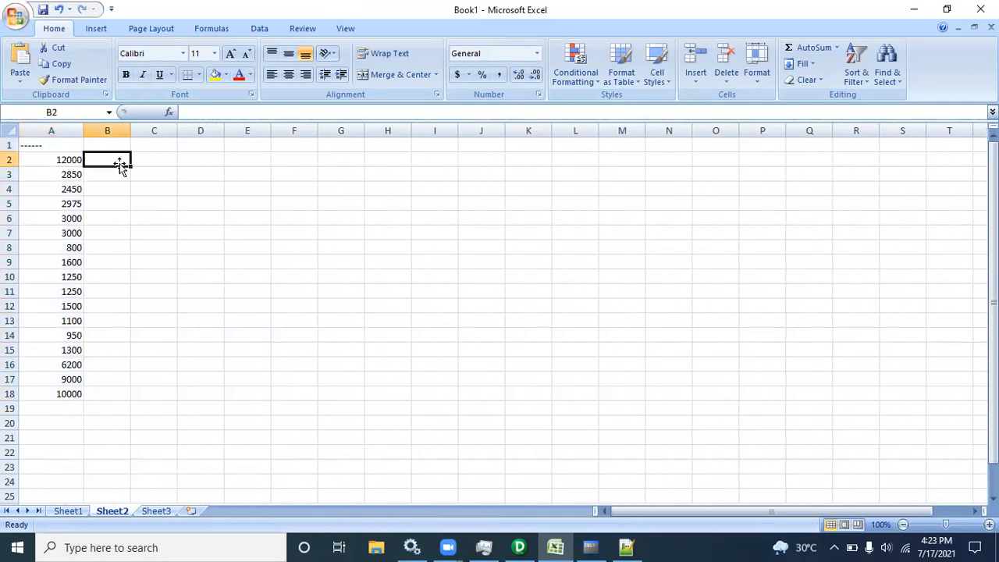
{"action": "left_click", "coordinate": [43, 146]}
{"action": "left_click", "coordinate": [69, 160]}
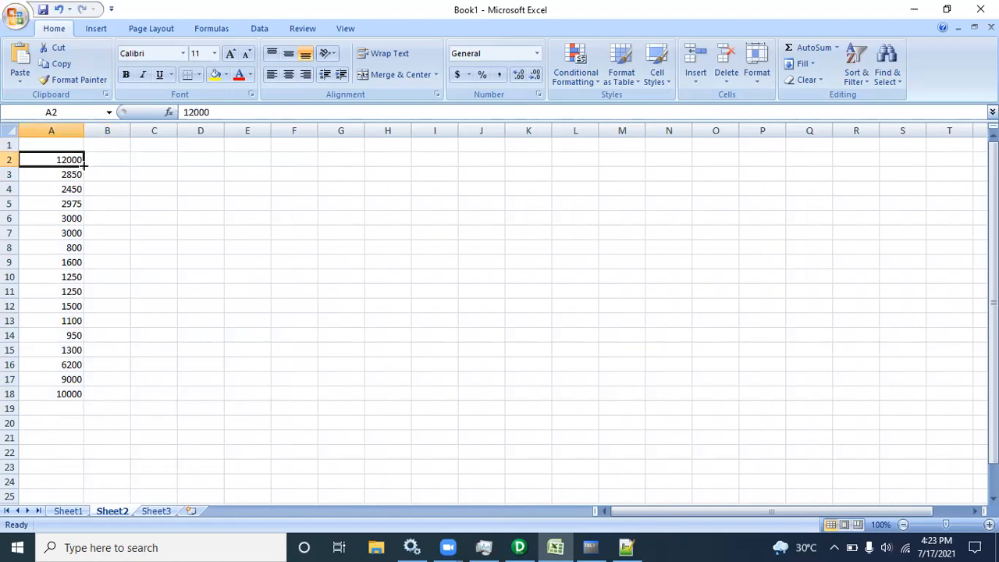
{"action": "left_click", "coordinate": [55, 409]}
{"action": "type", "text": "su"}
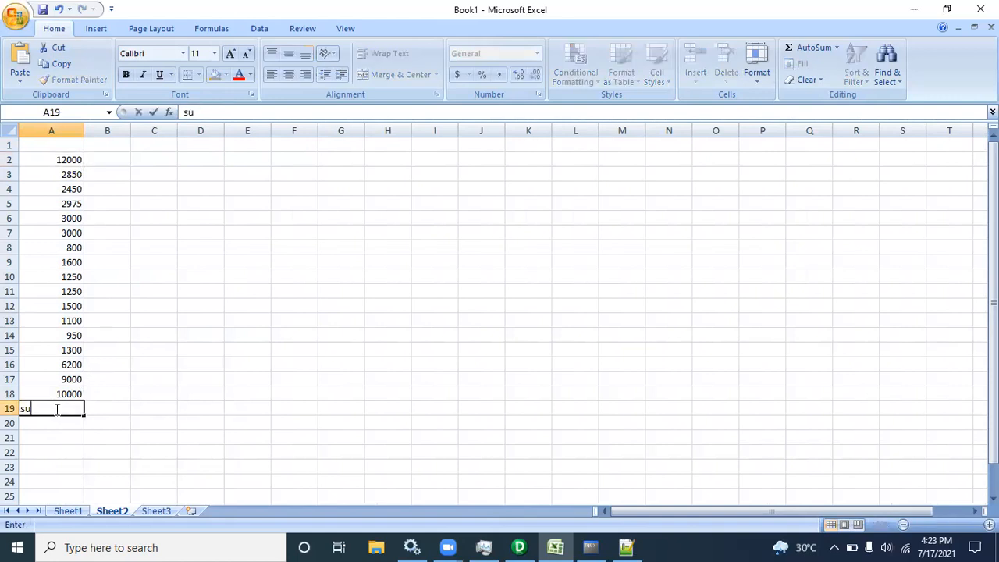
{"action": "type", "text": "m("}
{"action": "key", "text": "BackSpace"}
{"action": "key", "text": "BackSpace"}
{"action": "key", "text": "BackSpace"}
{"action": "key", "text": "BackSpace"}
Try filling the value of A2 down through A18, and undo the fill
{"action": "left_click", "coordinate": [68, 159]}
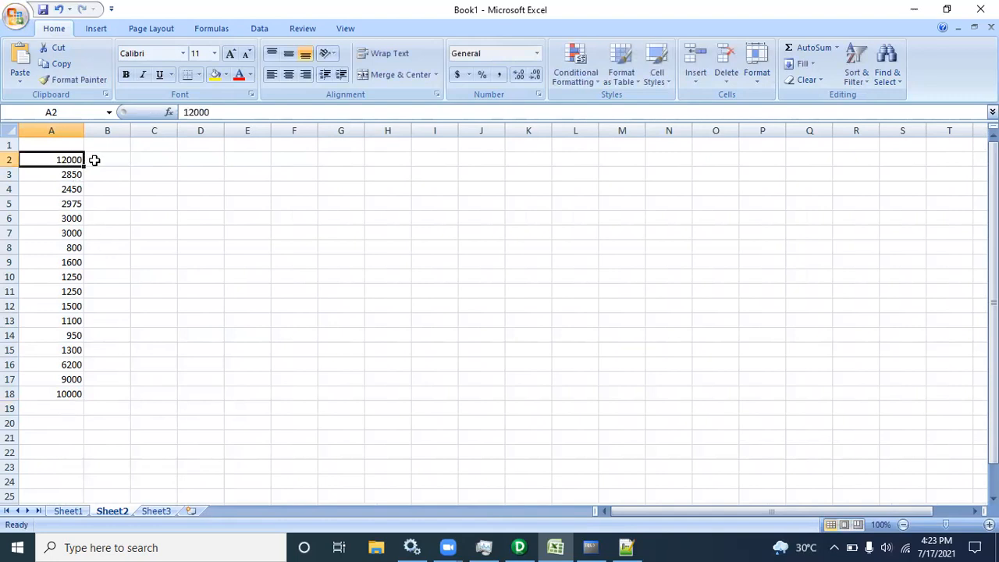
{"action": "left_click_drag", "start_coordinate": [84, 166], "coordinate": [83, 401]}
{"action": "key", "text": "ctrl+z"}
{"action": "double_click", "coordinate": [84, 166]}
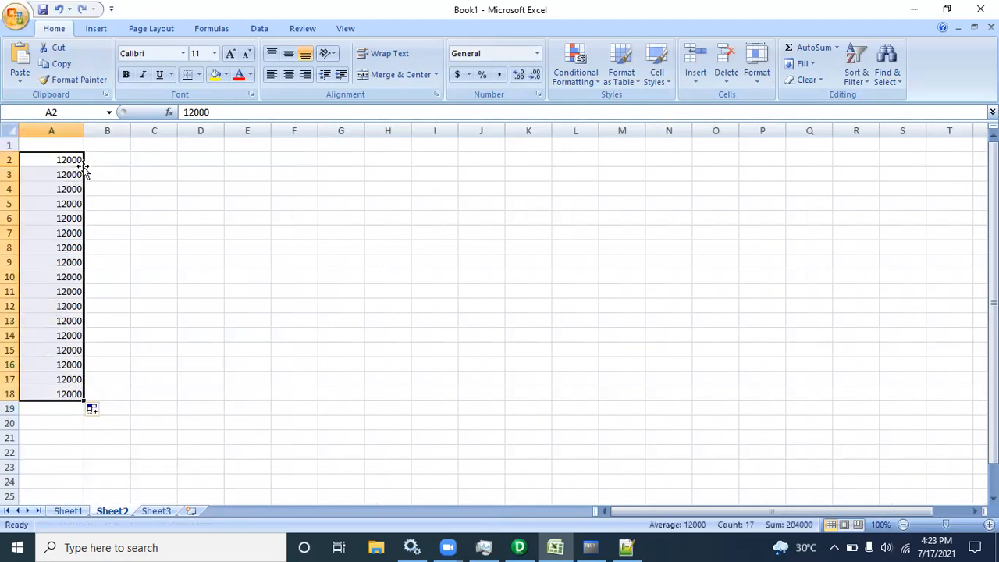
{"action": "key", "text": "ctrl+z"}
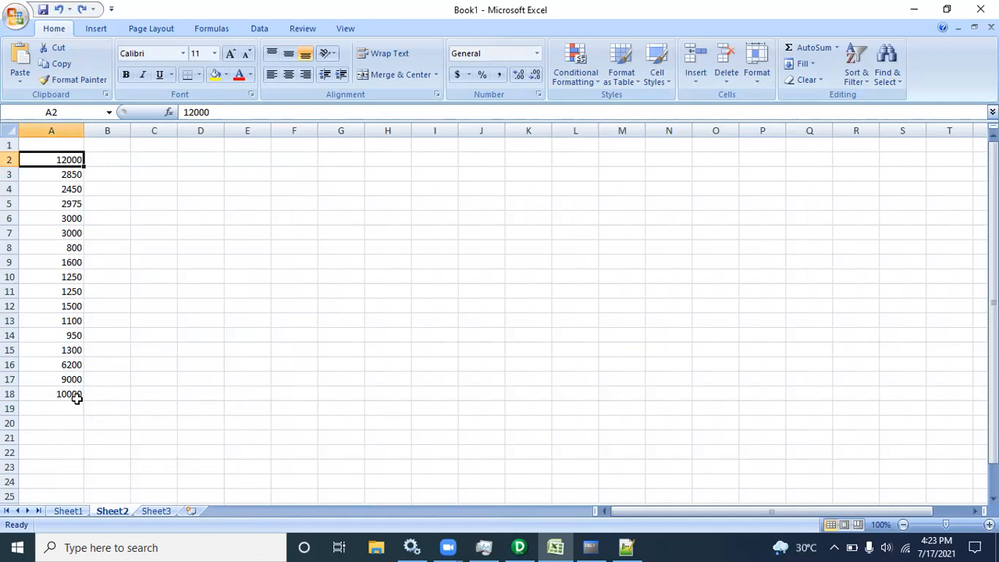
Delete the empty row 1 above the salary values
{"action": "left_click", "coordinate": [68, 143]}
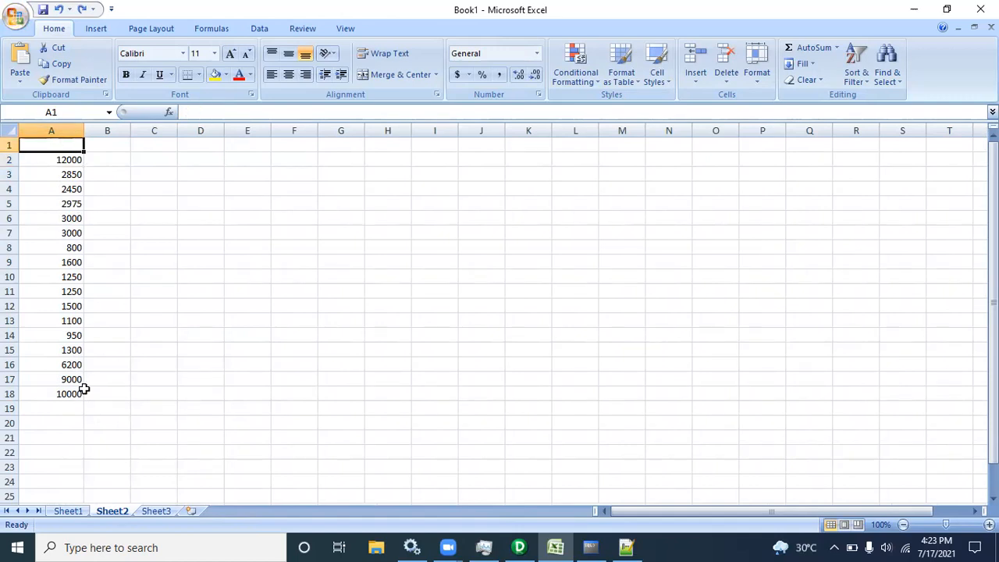
{"action": "right_click", "coordinate": [9, 148]}
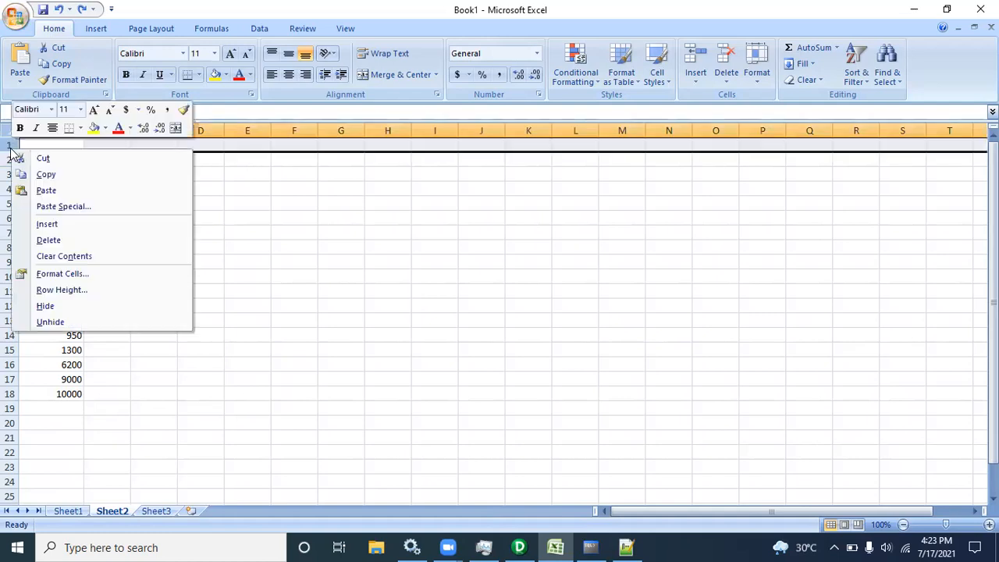
{"action": "left_click", "coordinate": [47, 239]}
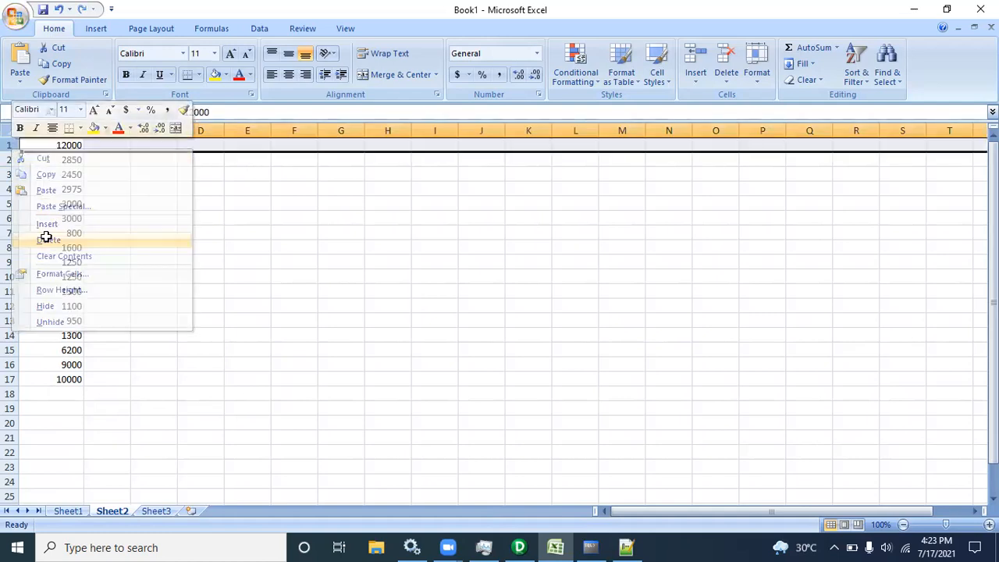
Select A1:A17 to read their sum, and switch to the SQL command line to highlight the matching sum(sal) result
{"action": "left_click", "coordinate": [71, 146]}
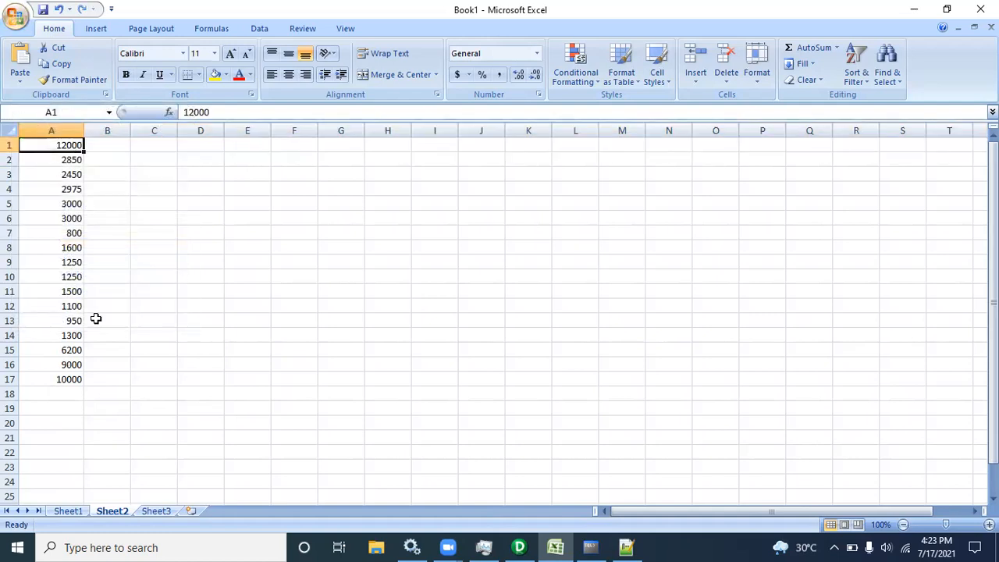
{"action": "left_click", "coordinate": [73, 380], "text": "shift"}
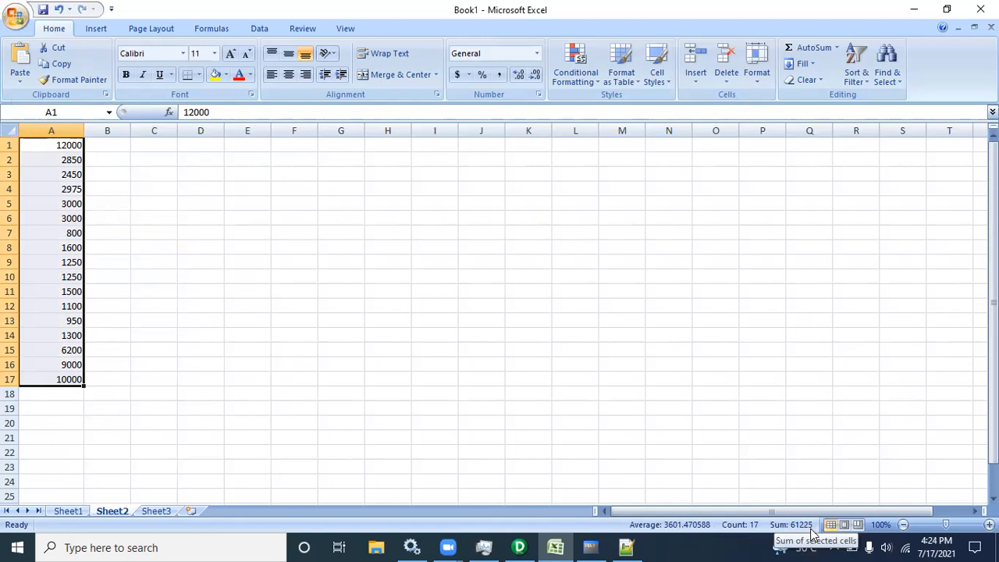
{"action": "left_click", "coordinate": [593, 547]}
{"action": "left_click_drag", "start_coordinate": [67, 442], "coordinate": [28, 446]}
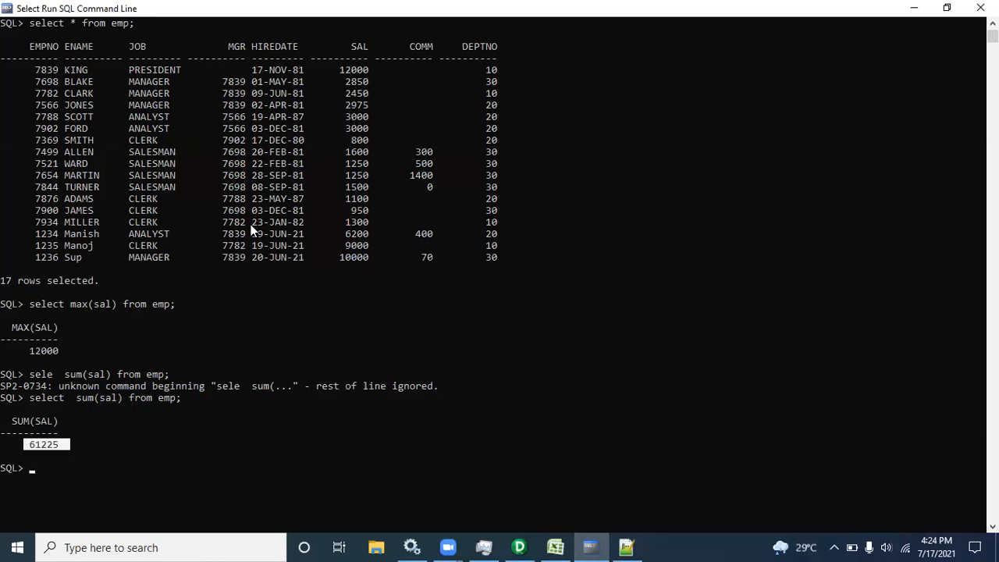
Highlight the mistyped sum(sal) command, and the corrected sum(sal) query with its result
{"action": "left_click", "coordinate": [167, 376]}
{"action": "left_click_drag", "start_coordinate": [137, 377], "coordinate": [25, 375]}
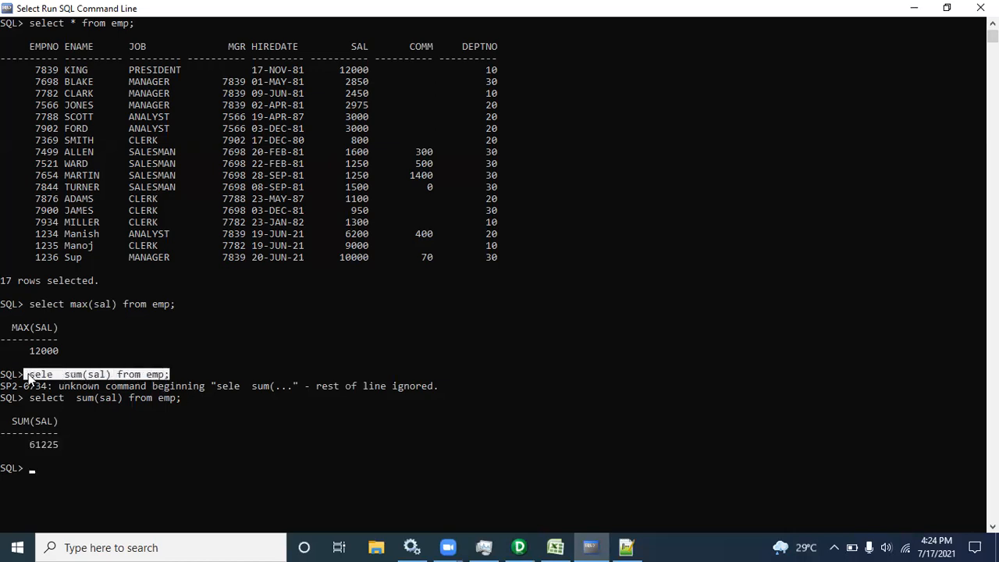
{"action": "left_click_drag", "start_coordinate": [78, 458], "coordinate": [26, 406]}
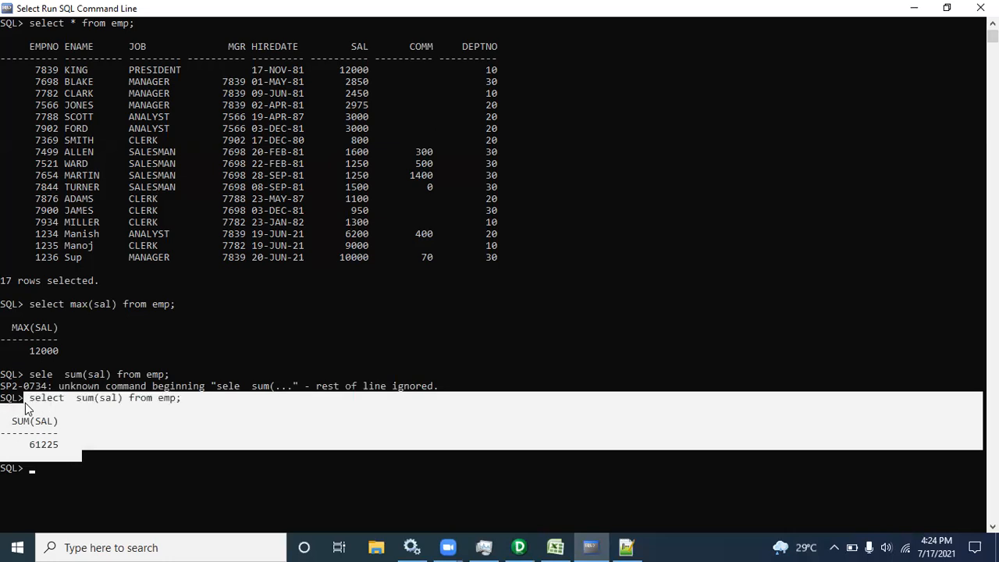
Run the query "select deptno,sum(sal) from emp group by deptno;" by extending the previous sum query
{"action": "left_click", "coordinate": [78, 472]}
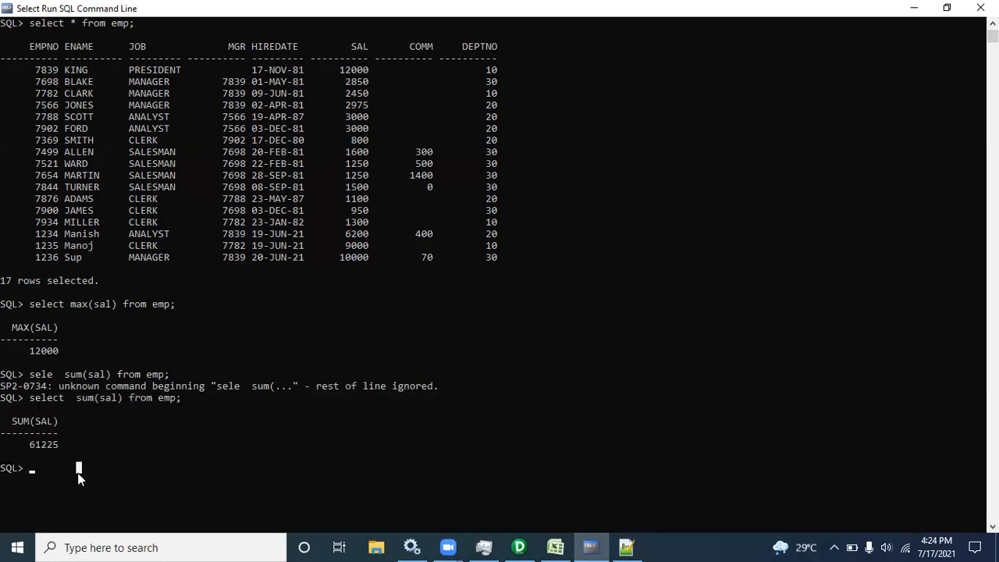
{"action": "key", "text": "Up"}
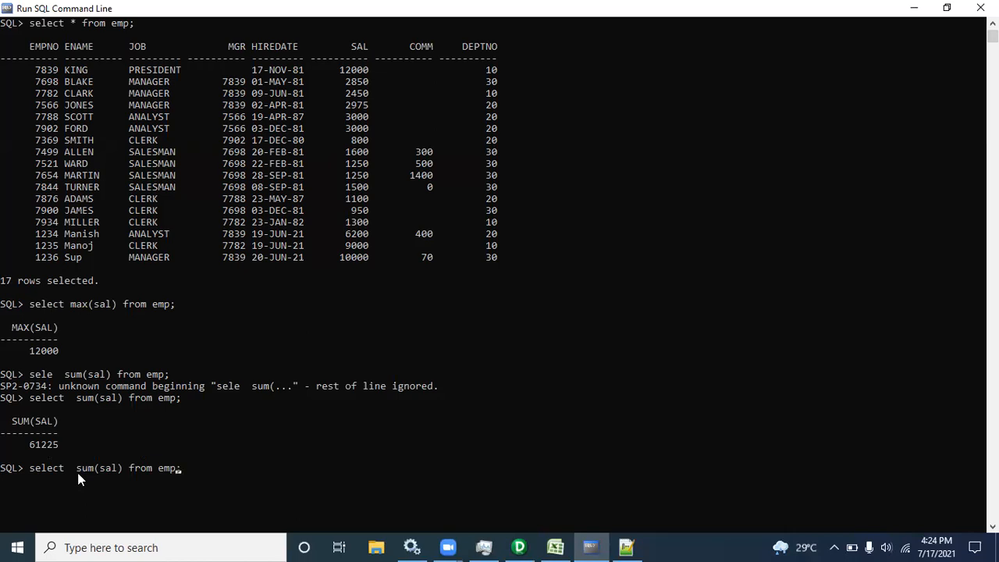
{"action": "key", "text": "Left"}
{"action": "key", "text": "Left"}
{"action": "key", "text": "Left"}
{"action": "key", "text": "Left"}
{"action": "key", "text": "Left"}
{"action": "key", "text": "Left"}
{"action": "key", "text": "Left"}
{"action": "key", "text": "Left"}
{"action": "key", "text": "Left"}
{"action": "key", "text": "Left"}
{"action": "key", "text": "Left"}
{"action": "key", "text": "Left"}
{"action": "key", "text": "Left"}
{"action": "key", "text": "Left"}
{"action": "key", "text": "Left"}
{"action": "key", "text": "Left"}
{"action": "type", "text": "deptno,"}
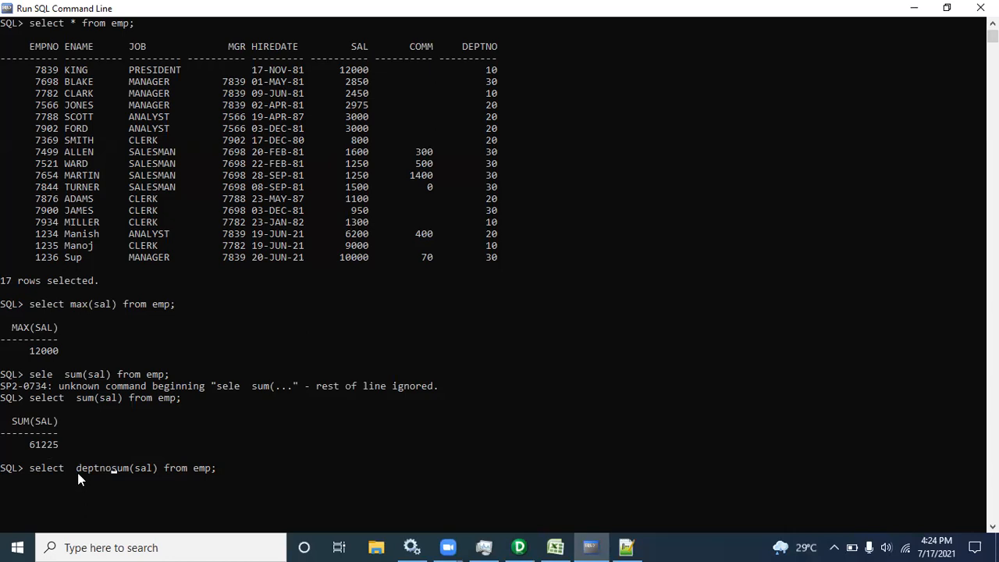
{"action": "key", "text": "Right"}
{"action": "key", "text": "Right"}
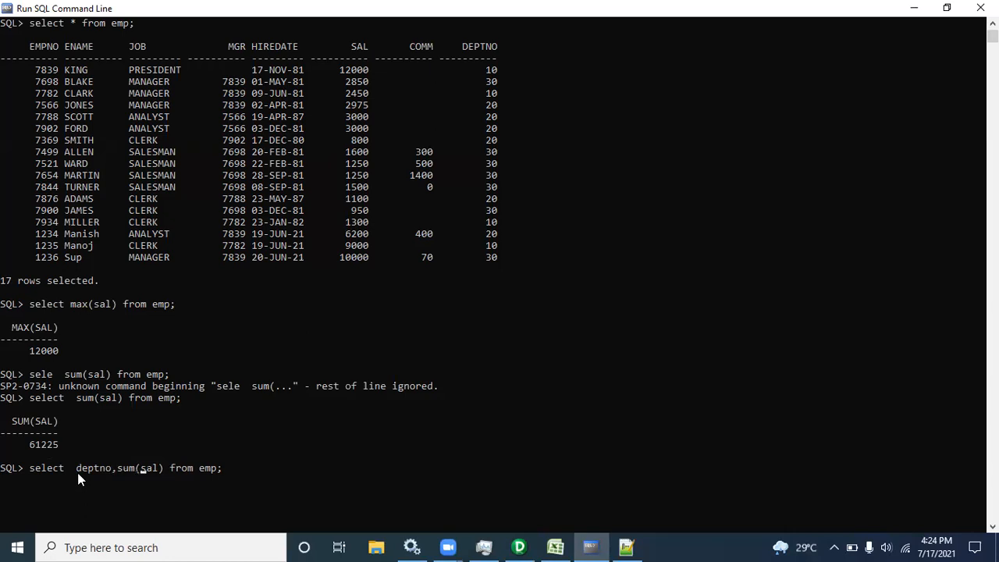
{"action": "key", "text": "Right"}
{"action": "key", "text": "Right"}
{"action": "key", "text": "Right"}
{"action": "key", "text": "Right"}
{"action": "type", "text": "group by deptno;"}
{"action": "key", "text": "Return"}
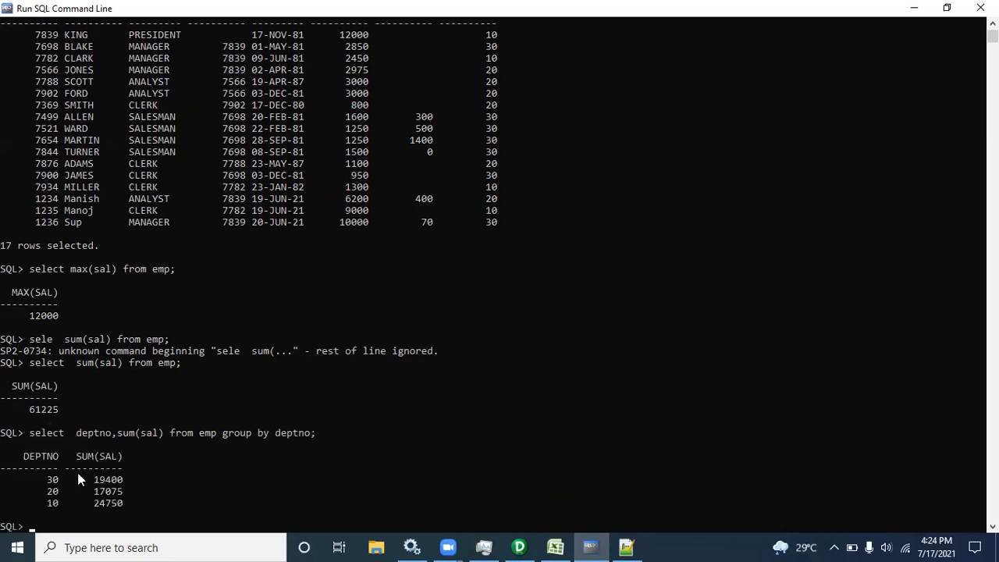
Highlight the salary sums of departments 30 and 20 in the grouped result, and compare with the emp rows above
{"action": "left_click", "coordinate": [31, 480]}
{"action": "left_click_drag", "start_coordinate": [87, 485], "coordinate": [131, 480]}
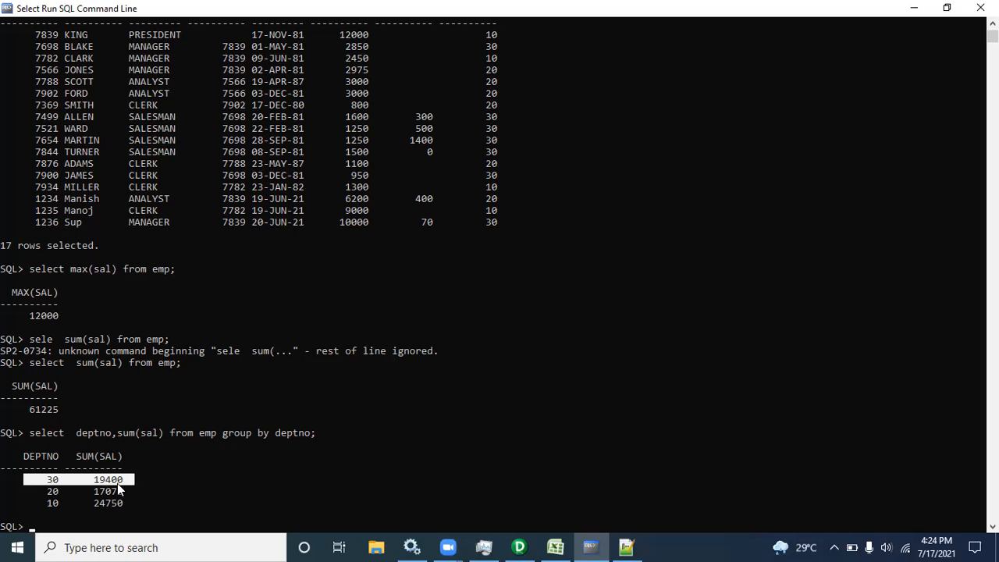
{"action": "left_click_drag", "start_coordinate": [29, 490], "coordinate": [128, 493]}
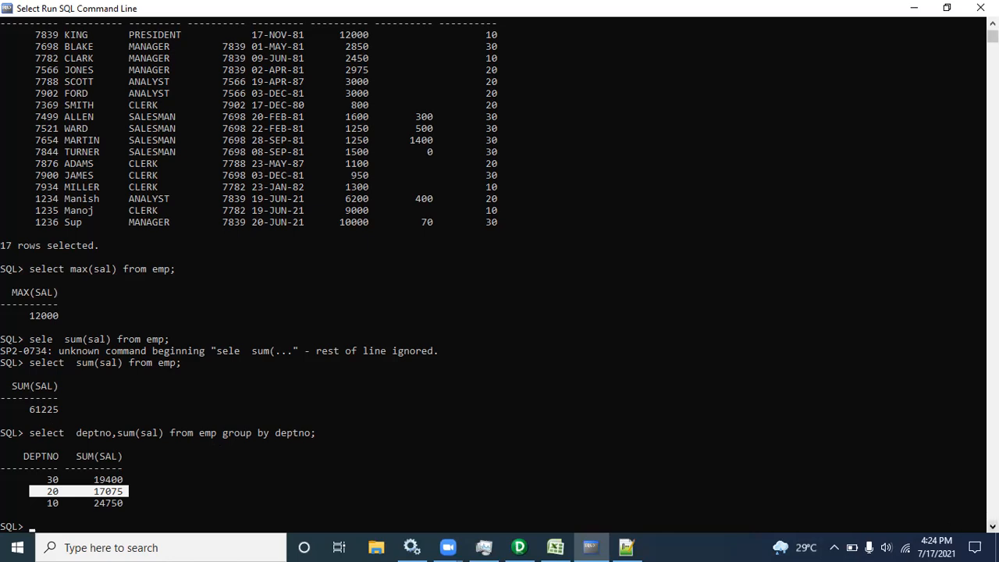
{"action": "scroll", "coordinate": [499, 276], "scroll_direction": "down", "scroll_amount": 2}
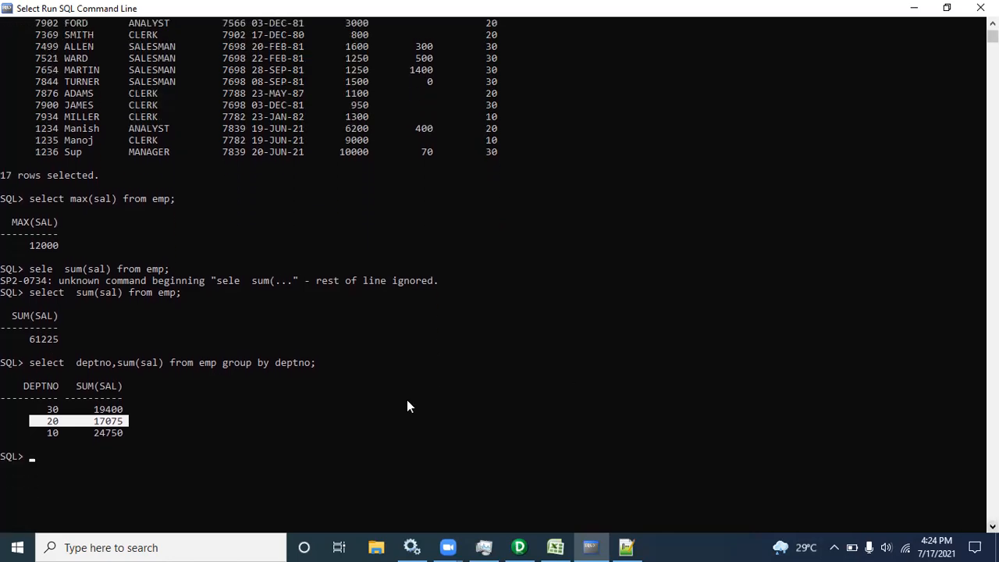
{"action": "left_click_drag", "start_coordinate": [490, 147], "coordinate": [261, 176]}
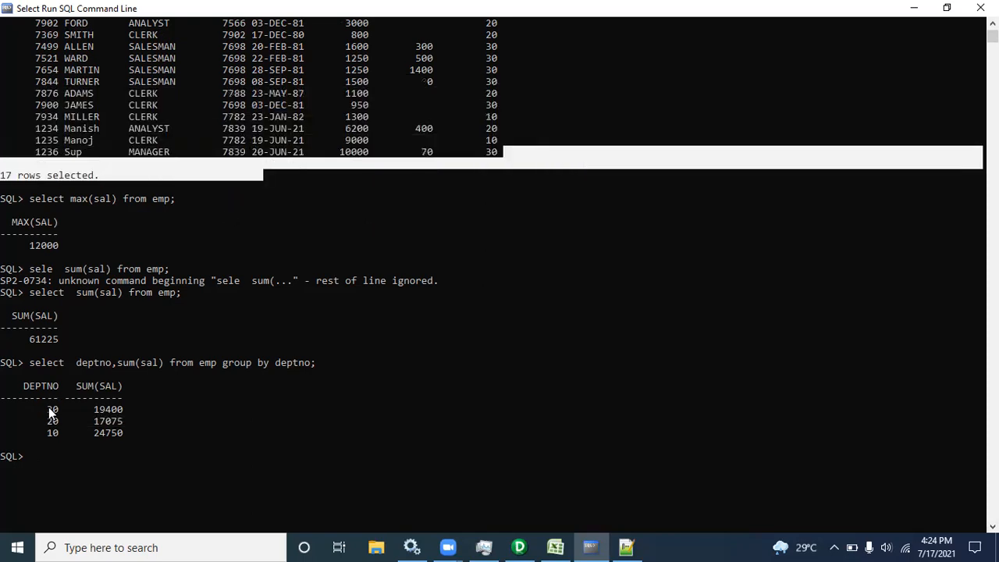
List the employees of department 10 with "select * from emp where deptno=10;"
{"action": "left_click", "coordinate": [76, 466]}
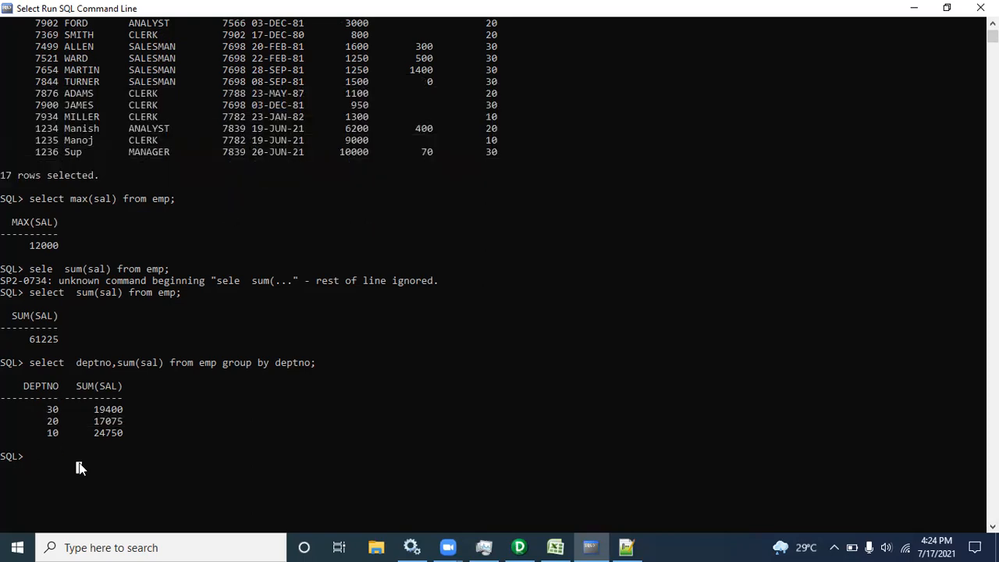
{"action": "type", "text": "select"}
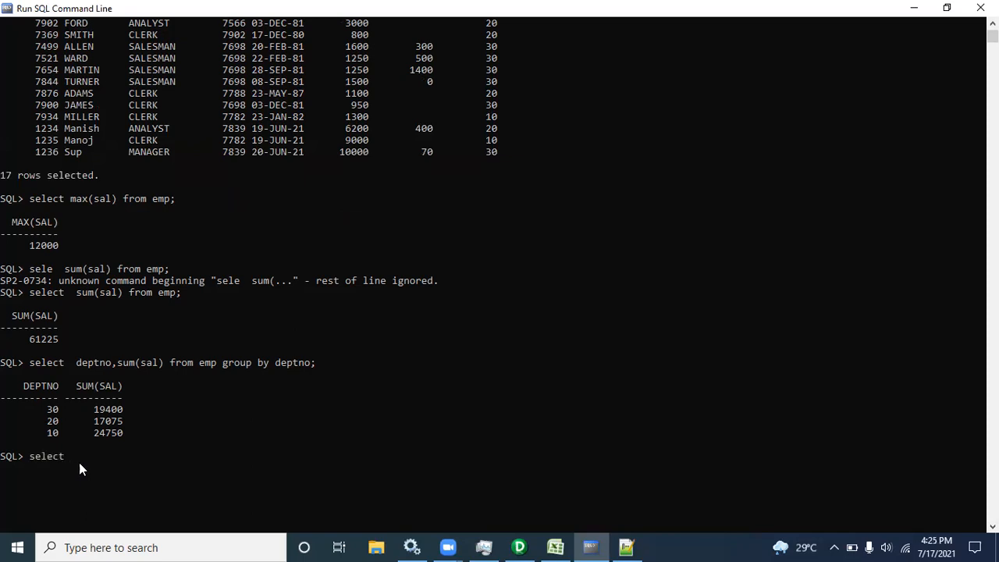
{"action": "type", "text": " * form"}
{"action": "key", "text": "BackSpace"}
{"action": "type", "text": "m emp where deptno=10;"}
{"action": "key", "text": "Return"}
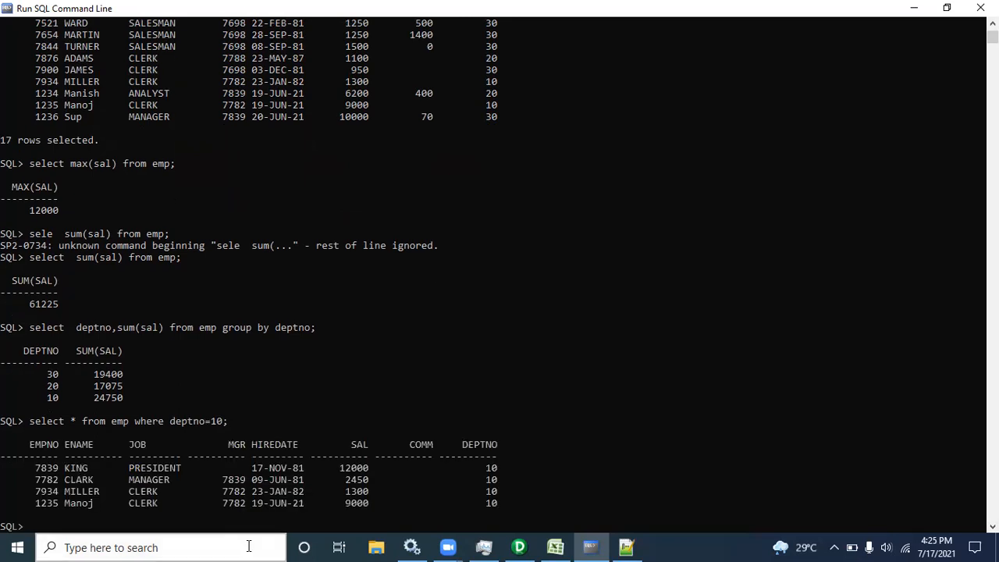
Compare the department 10 rows with that department's salary sum, and highlight the "group by deptno" clause
{"action": "left_click_drag", "start_coordinate": [486, 502], "coordinate": [27, 474]}
{"action": "left_click_drag", "start_coordinate": [32, 397], "coordinate": [151, 409]}
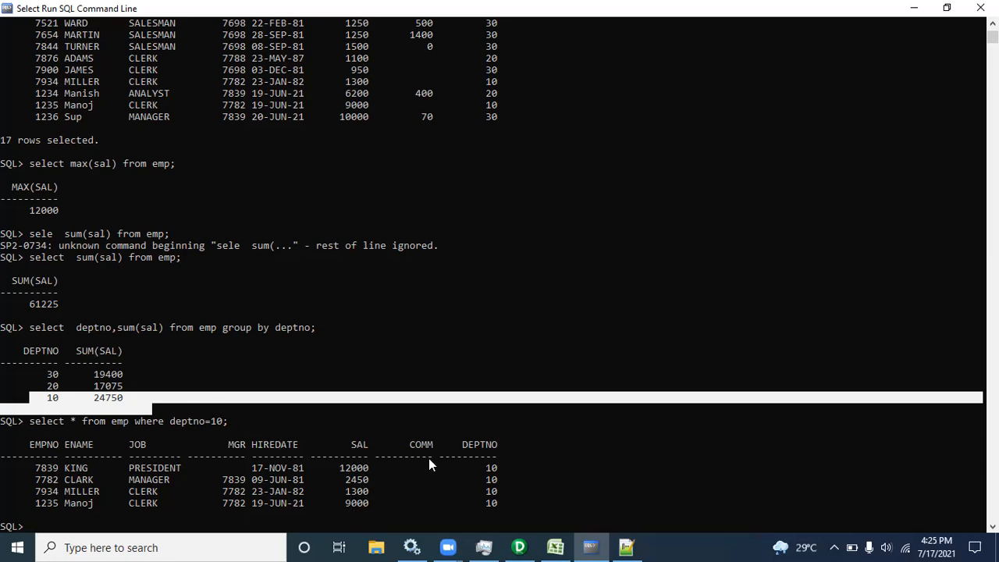
{"action": "left_click_drag", "start_coordinate": [481, 460], "coordinate": [509, 507]}
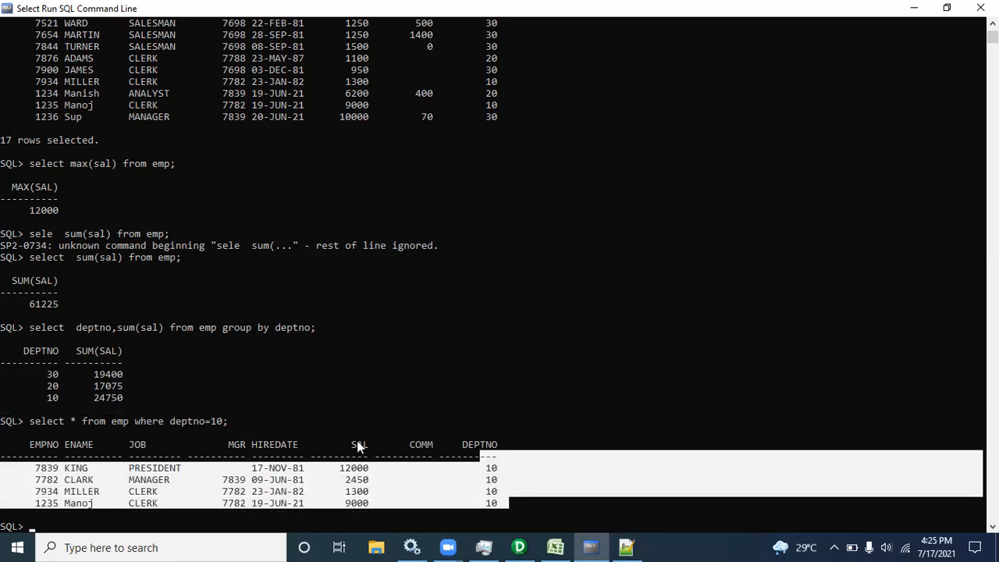
{"action": "left_click_drag", "start_coordinate": [319, 329], "coordinate": [224, 329]}
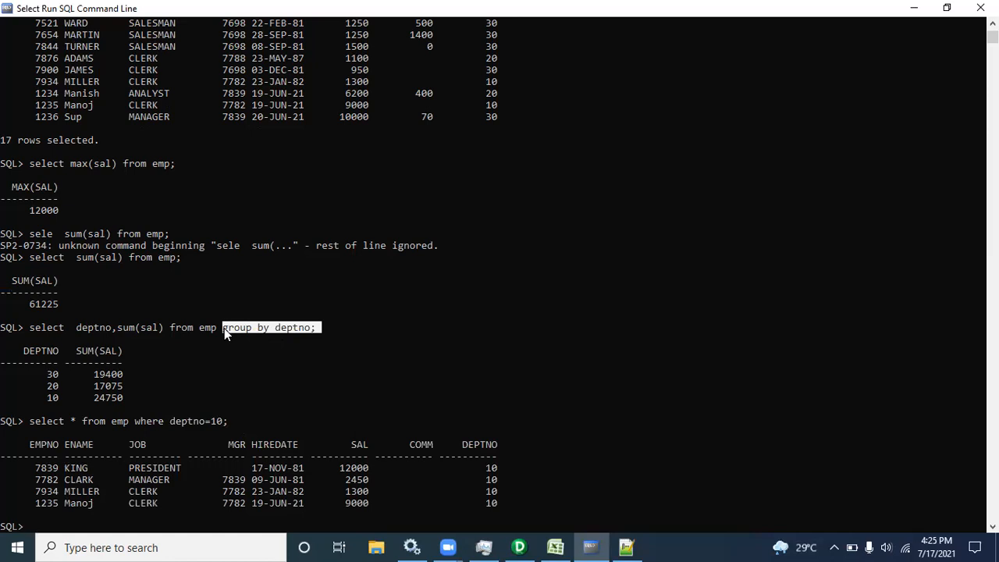
{"action": "left_click", "coordinate": [320, 329]}
{"action": "left_click_drag", "start_coordinate": [324, 328], "coordinate": [248, 329]}
Recall the grouped sum query, replace sum with max, and run "select deptno,max(sal) from emp group by deptno;"
{"action": "left_click", "coordinate": [321, 430]}
{"action": "key", "text": "Up"}
{"action": "key", "text": "Up"}
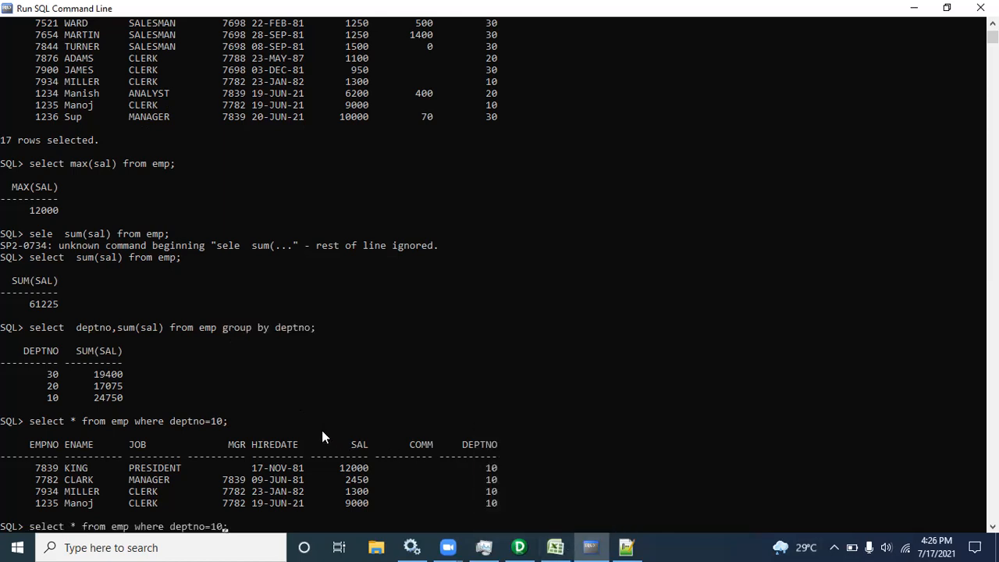
{"action": "key", "text": "Left"}
{"action": "key", "text": "Left"}
{"action": "key", "text": "Left"}
{"action": "key", "text": "Left"}
{"action": "key", "text": "Left"}
{"action": "key", "text": "Left"}
{"action": "key", "text": "Left"}
{"action": "key", "text": "Left"}
{"action": "key", "text": "Left"}
{"action": "key", "text": "Left"}
{"action": "key", "text": "Left"}
{"action": "key", "text": "Left"}
{"action": "key", "text": "Left"}
{"action": "key", "text": "Left"}
{"action": "key", "text": "Left"}
{"action": "key", "text": "Left"}
{"action": "key", "text": "Left"}
{"action": "key", "text": "Left"}
{"action": "key", "text": "Left"}
{"action": "key", "text": "Left"}
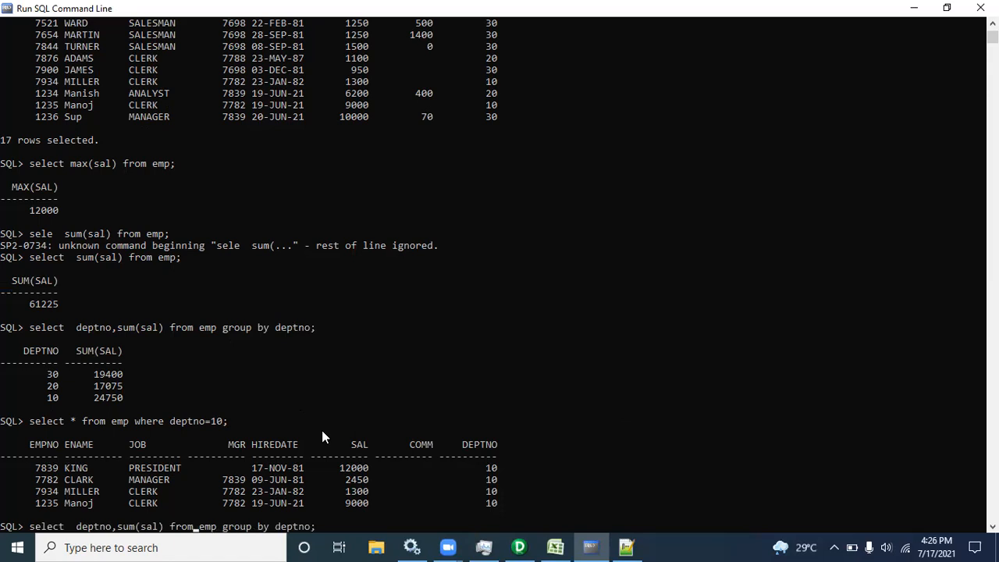
{"action": "key", "text": "BackSpace"}
{"action": "key", "text": "BackSpace"}
{"action": "key", "text": "BackSpace"}
{"action": "type", "text": "max"}
{"action": "key", "text": "Return"}
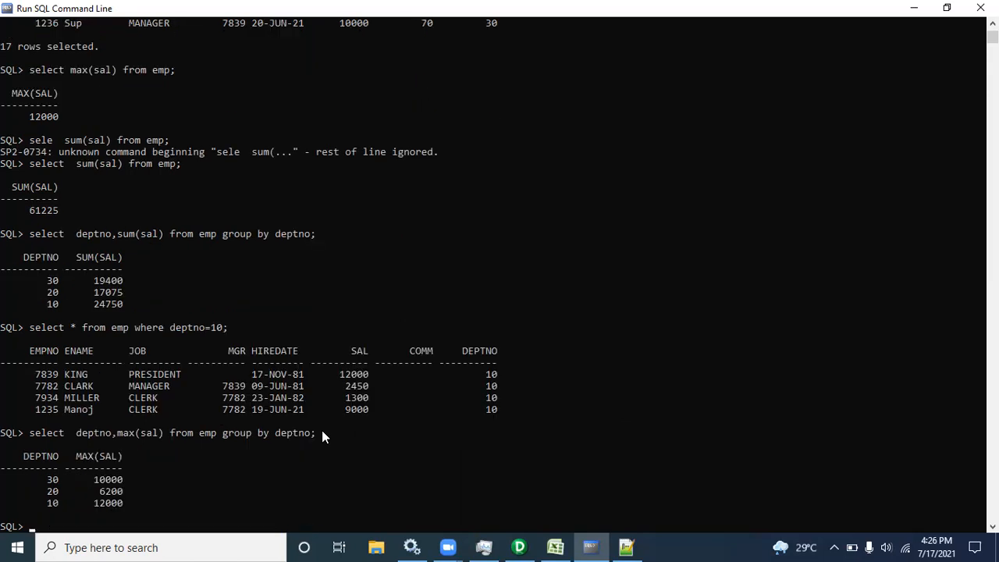
Highlight the grouped max(sal) query and the maximum salary row of each department
{"action": "left_click_drag", "start_coordinate": [324, 432], "coordinate": [87, 438]}
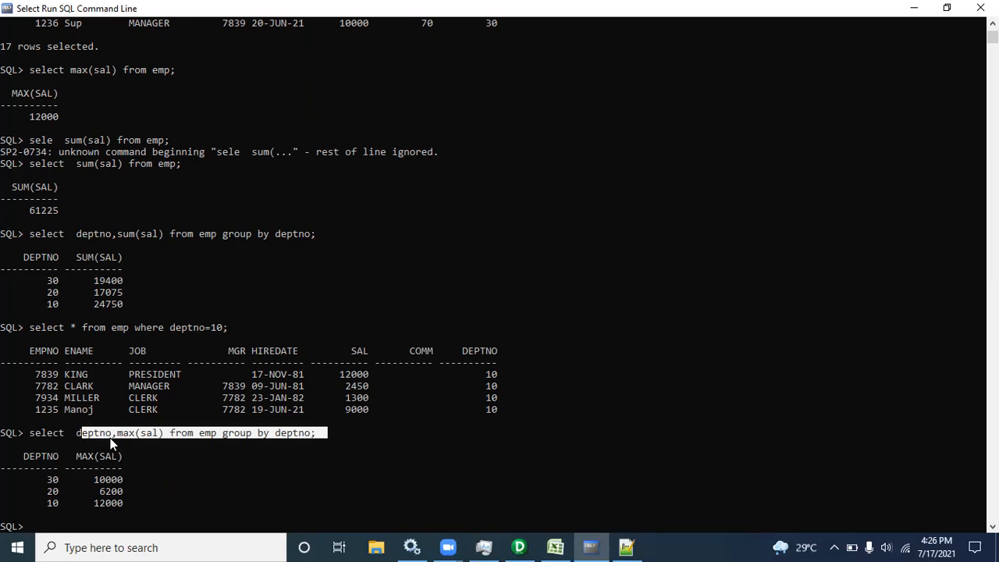
{"action": "left_click", "coordinate": [111, 438]}
{"action": "left_click", "coordinate": [131, 504]}
{"action": "left_click_drag", "start_coordinate": [132, 508], "coordinate": [44, 509]}
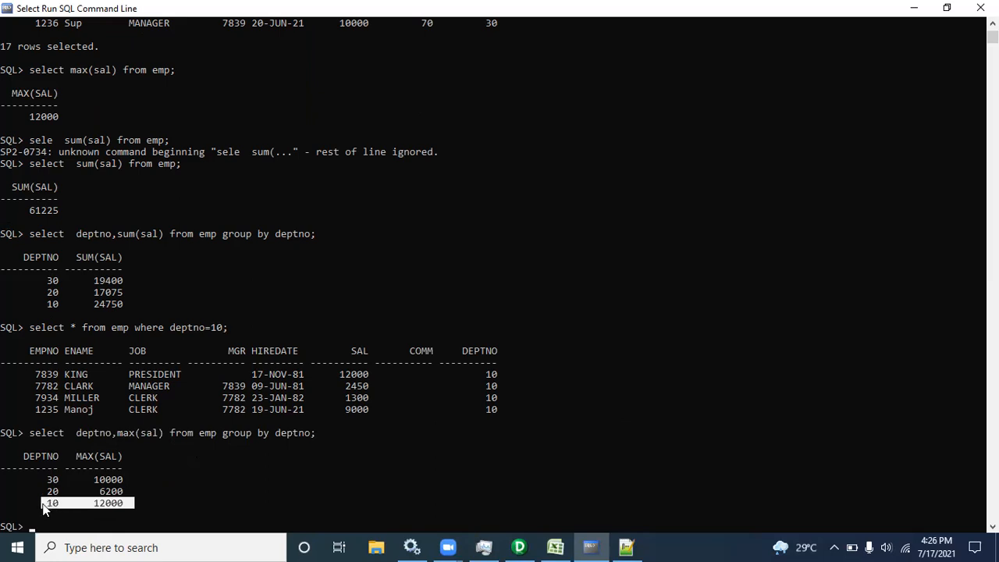
{"action": "left_click_drag", "start_coordinate": [128, 480], "coordinate": [36, 480]}
{"action": "left_click_drag", "start_coordinate": [137, 490], "coordinate": [46, 491]}
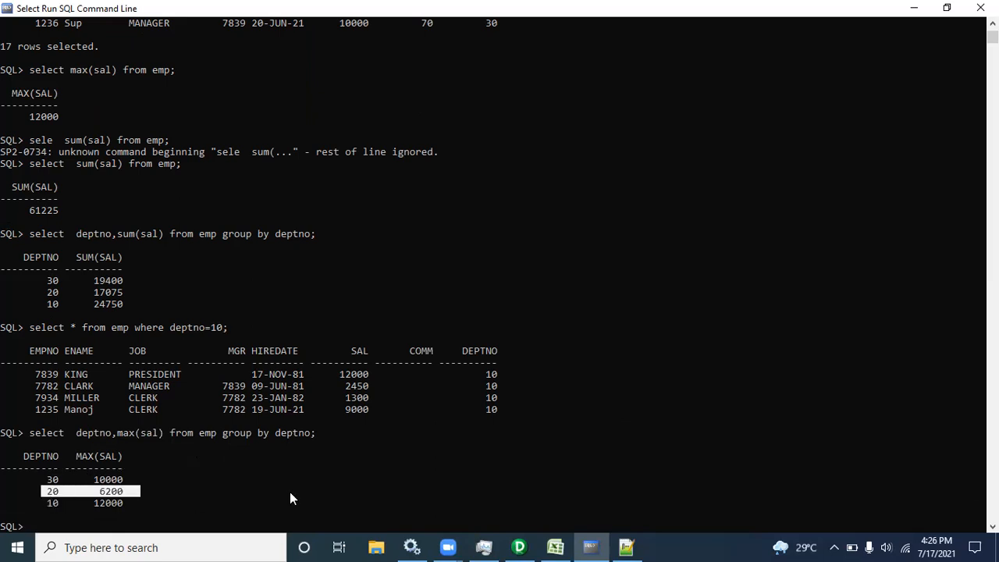
Change max to min in the recalled query and run "select deptno,min(sal) from emp group by deptno;"
{"action": "key", "text": "Up"}
{"action": "key", "text": "Left"}
{"action": "key", "text": "Left"}
{"action": "key", "text": "Left"}
{"action": "key", "text": "Left"}
{"action": "key", "text": "Left"}
{"action": "key", "text": "Left"}
{"action": "key", "text": "Left"}
{"action": "key", "text": "Left"}
{"action": "key", "text": "Left"}
{"action": "key", "text": "Left"}
{"action": "key", "text": "Left"}
{"action": "key", "text": "Left"}
{"action": "key", "text": "Left"}
{"action": "key", "text": "Left"}
{"action": "key", "text": "Left"}
{"action": "key", "text": "Left"}
{"action": "key", "text": "Left"}
{"action": "key", "text": "Left"}
{"action": "key", "text": "Left"}
{"action": "key", "text": "Left"}
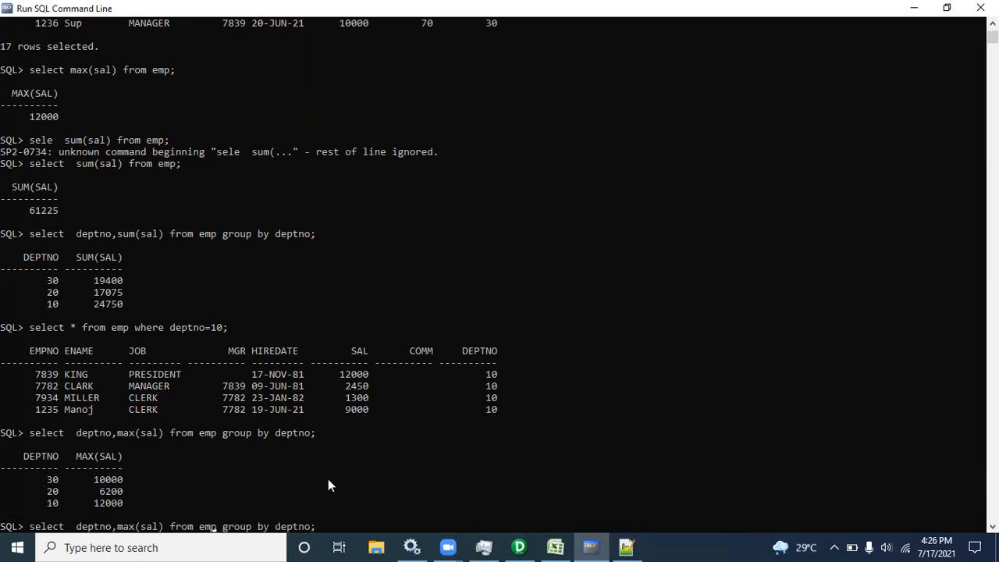
{"action": "key", "text": "BackSpace"}
{"action": "key", "text": "BackSpace"}
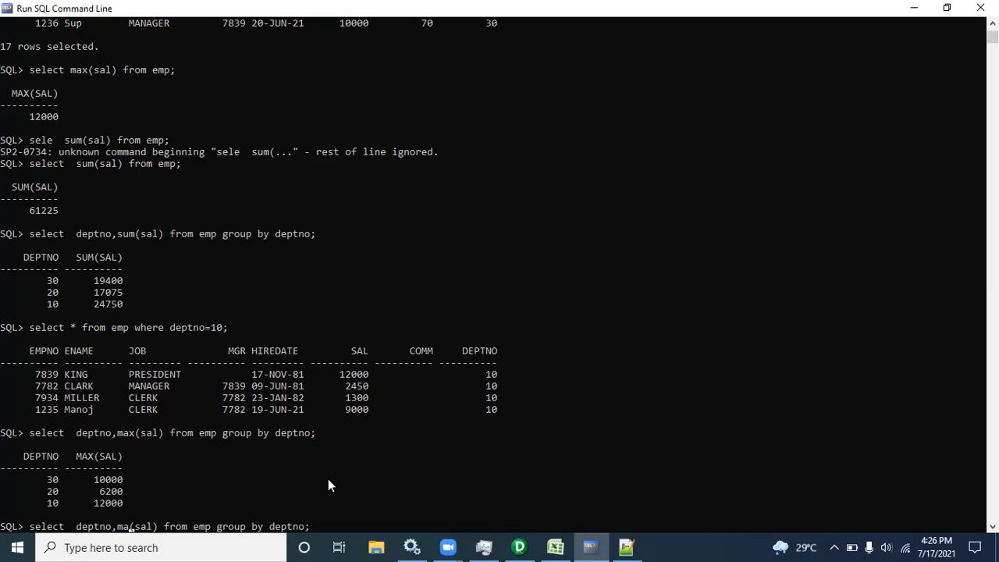
{"action": "type", "text": "in"}
{"action": "key", "text": "Return"}
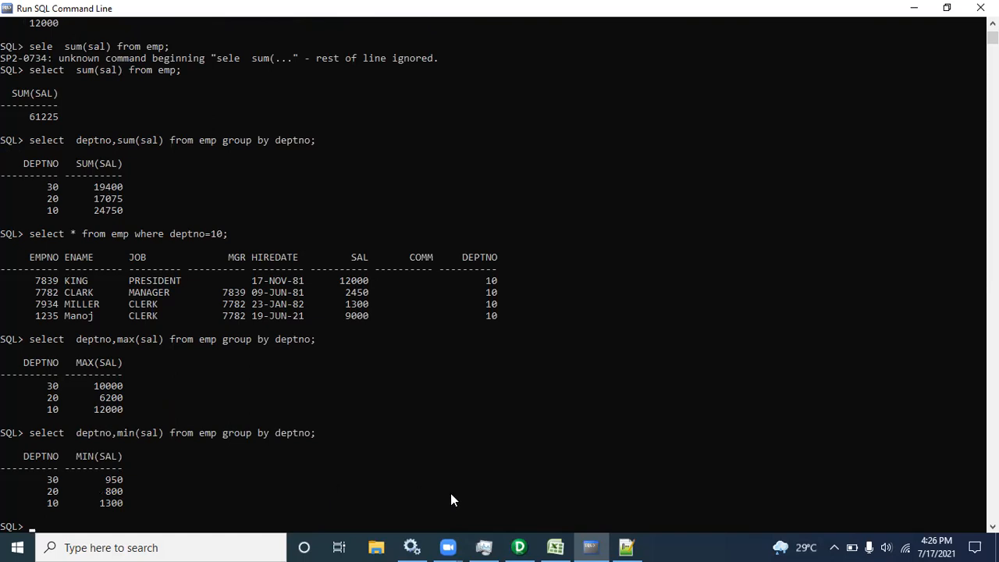
Examine the minimum salary of each department, and highlight min(sal) in the grouped query
{"action": "left_click_drag", "start_coordinate": [451, 494], "coordinate": [541, 513]}
{"action": "left_click", "coordinate": [993, 23]}
{"action": "left_click", "coordinate": [993, 23]}
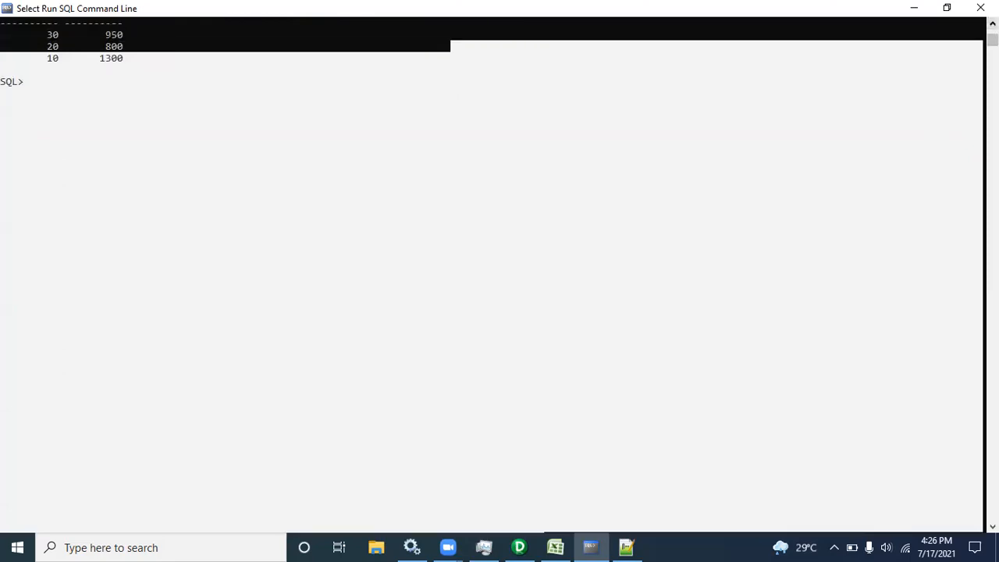
{"action": "scroll", "coordinate": [491, 275], "scroll_direction": "up", "scroll_amount": 4}
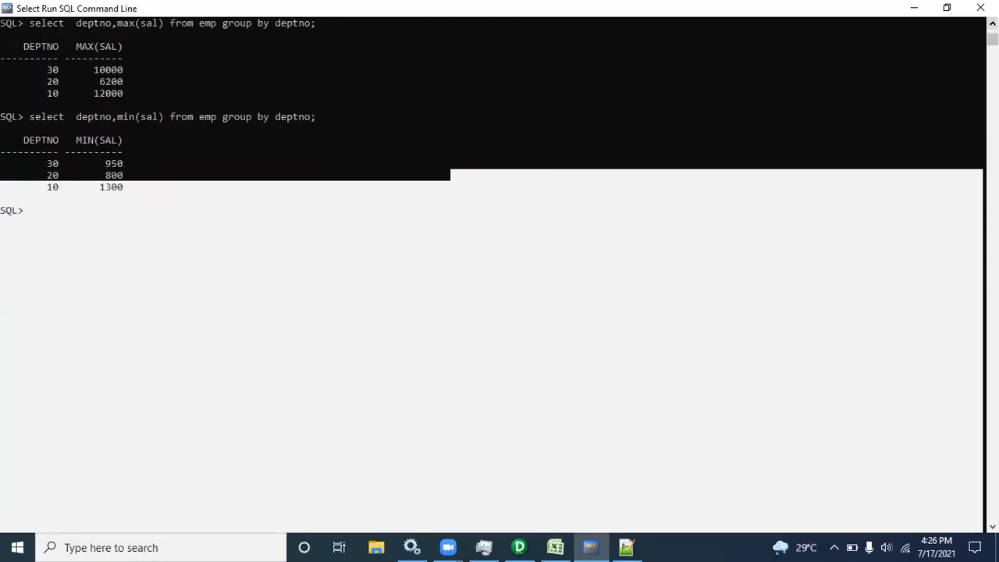
{"action": "left_click_drag", "start_coordinate": [316, 117], "coordinate": [324, 125]}
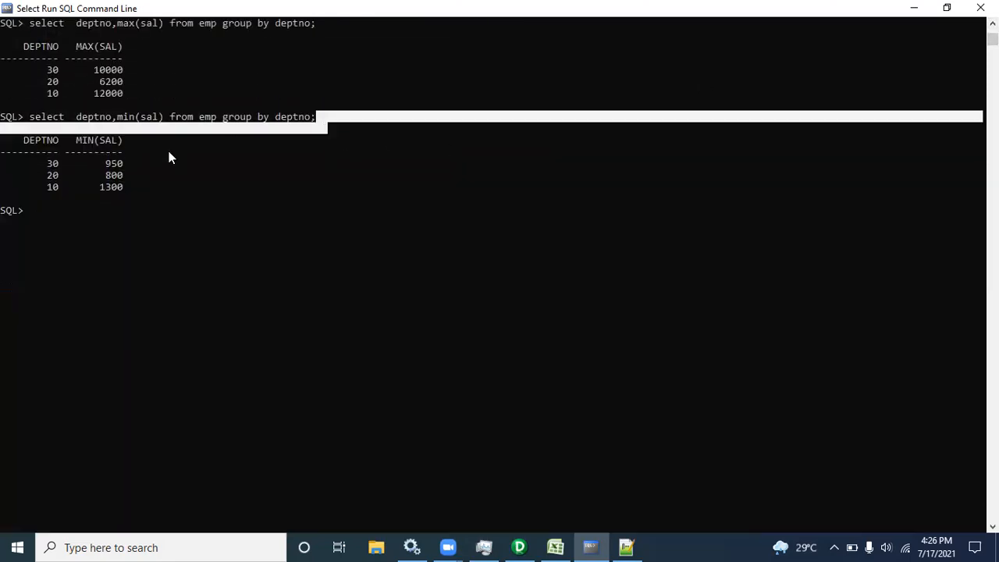
{"action": "left_click_drag", "start_coordinate": [24, 158], "coordinate": [144, 188]}
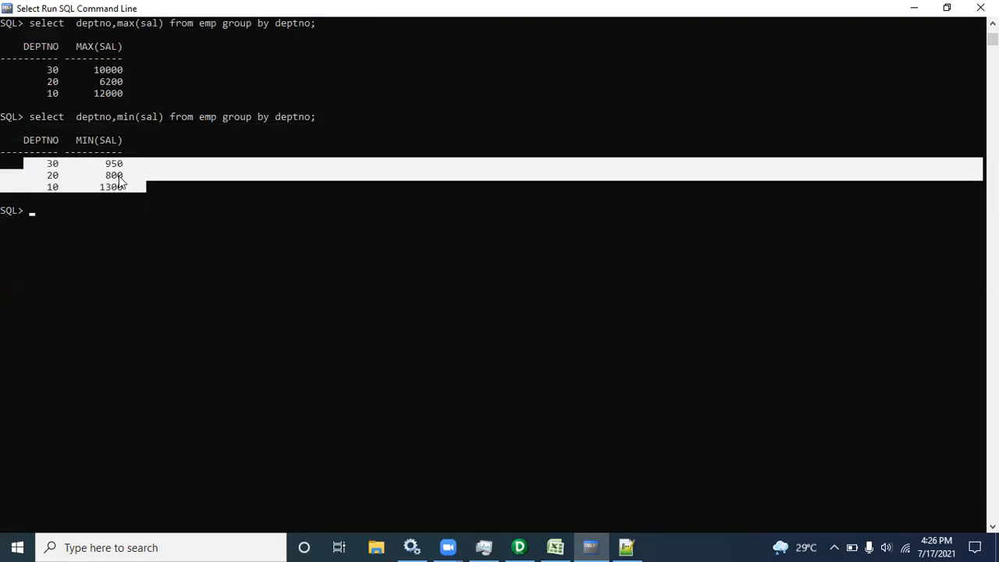
{"action": "left_click_drag", "start_coordinate": [11, 117], "coordinate": [127, 200]}
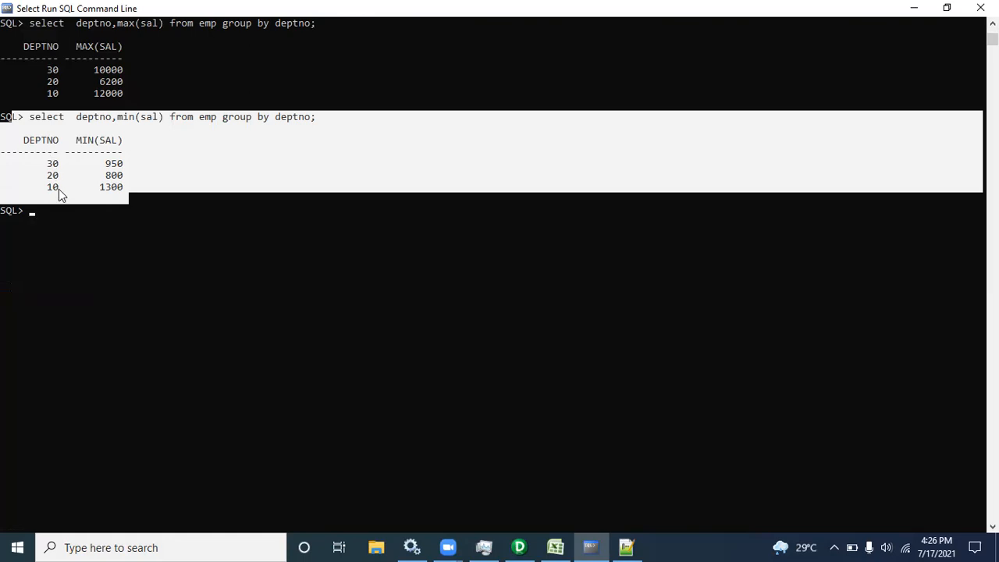
{"action": "left_click", "coordinate": [162, 117]}
{"action": "left_click_drag", "start_coordinate": [120, 117], "coordinate": [118, 117]}
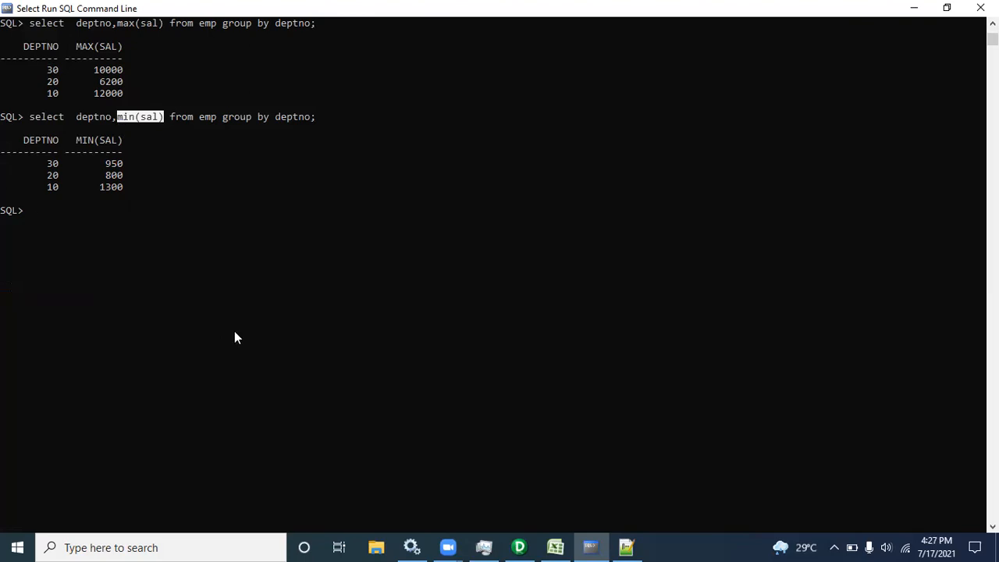
Switch to Excel, open Sheet1 with the Aggregator notes, and select cell F4
{"action": "left_click", "coordinate": [556, 547]}
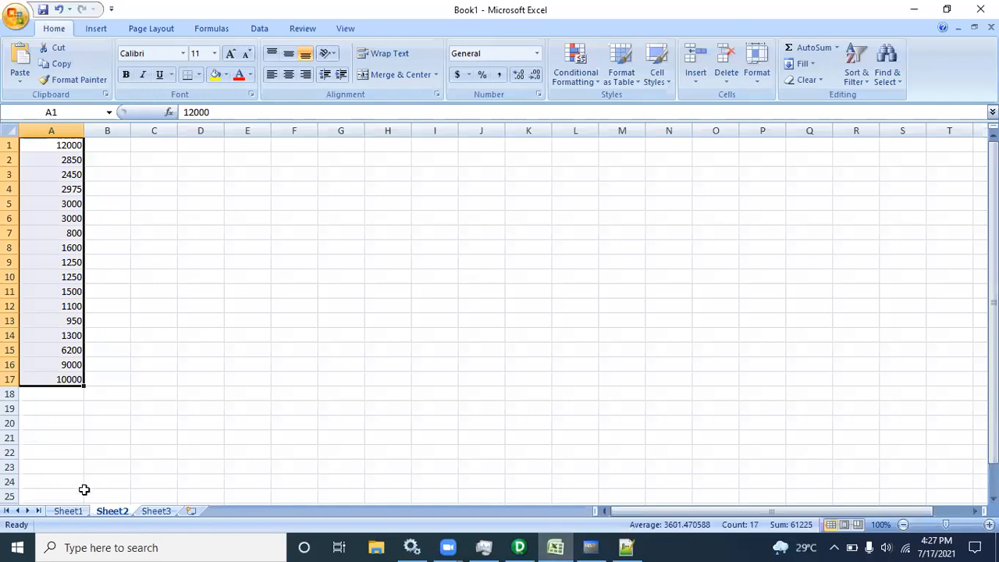
{"action": "left_click", "coordinate": [68, 511]}
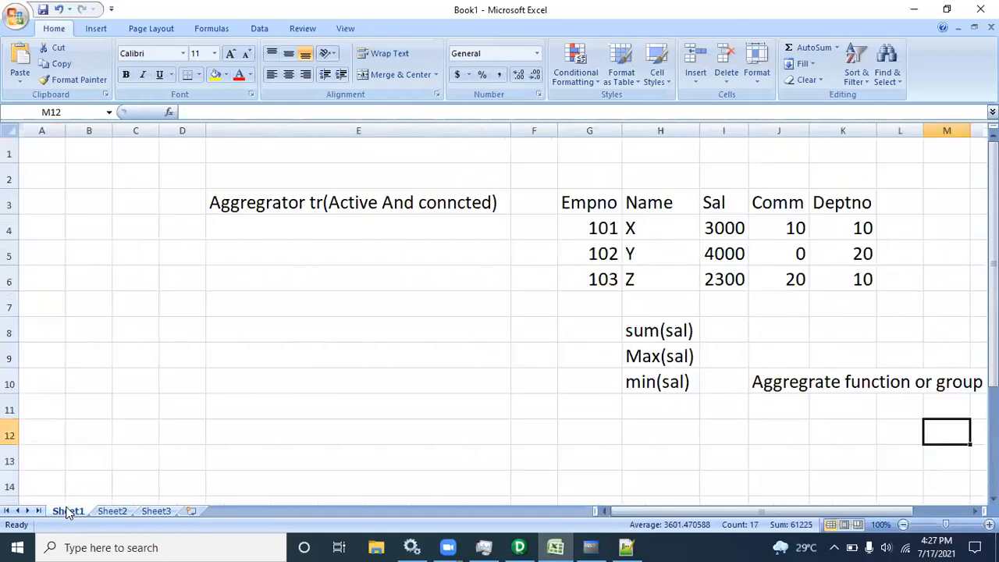
{"action": "left_click", "coordinate": [555, 228]}
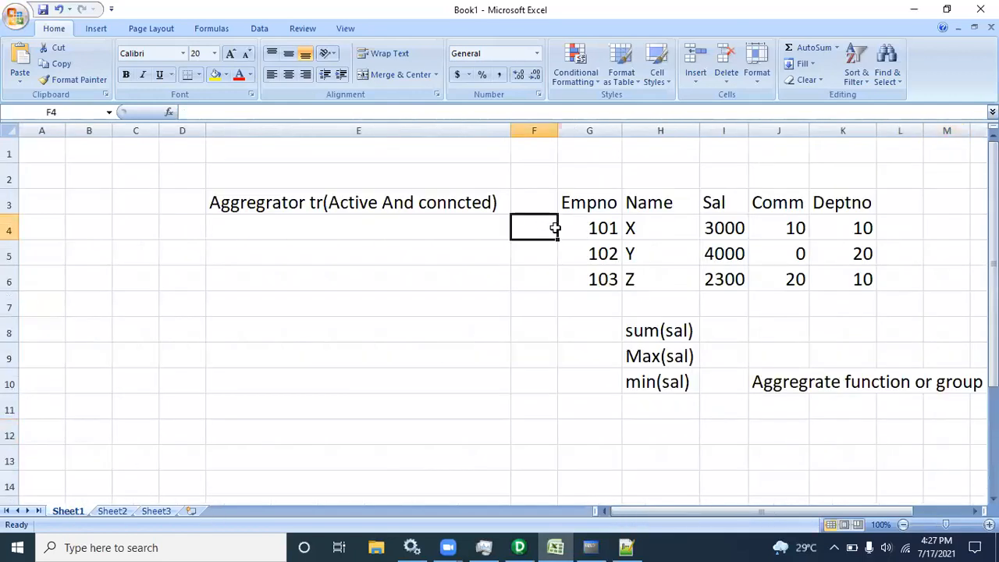
Switch back to the SQL command line and clear the highlight on min(sal)
{"action": "left_click", "coordinate": [636, 239], "text": "shift"}
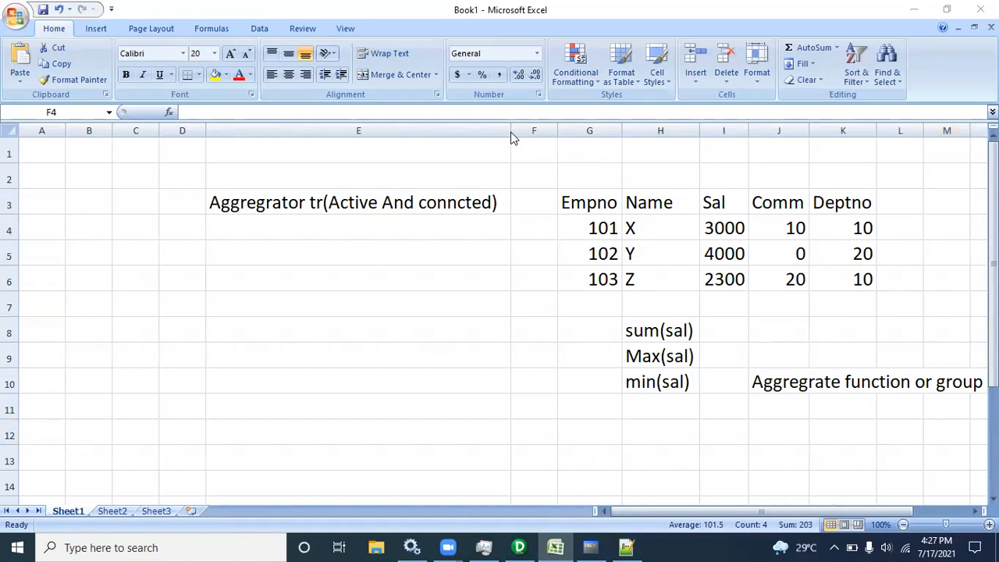
{"action": "left_click", "coordinate": [591, 547]}
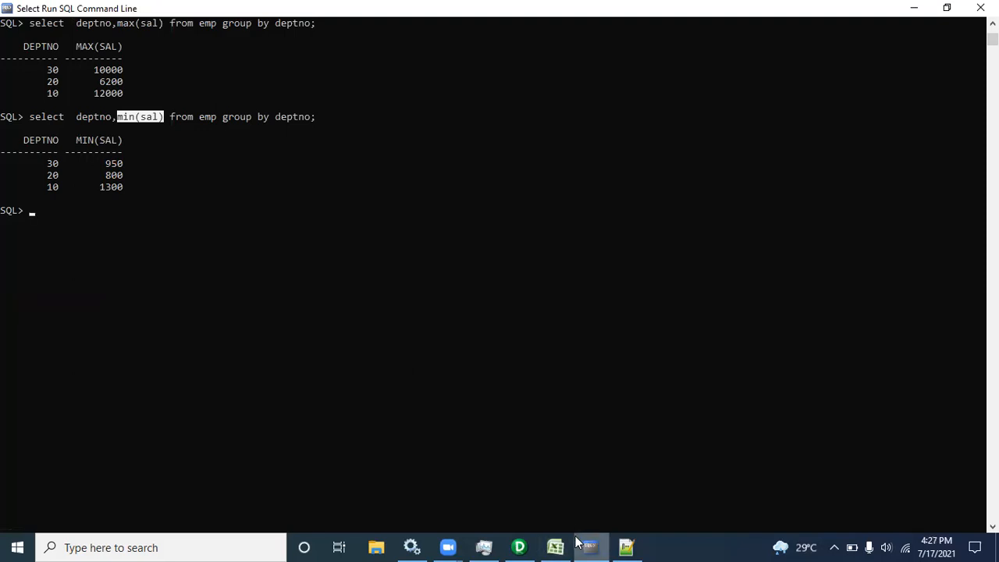
{"action": "mouse_move", "coordinate": [448, 547]}
{"action": "left_click", "coordinate": [489, 485]}
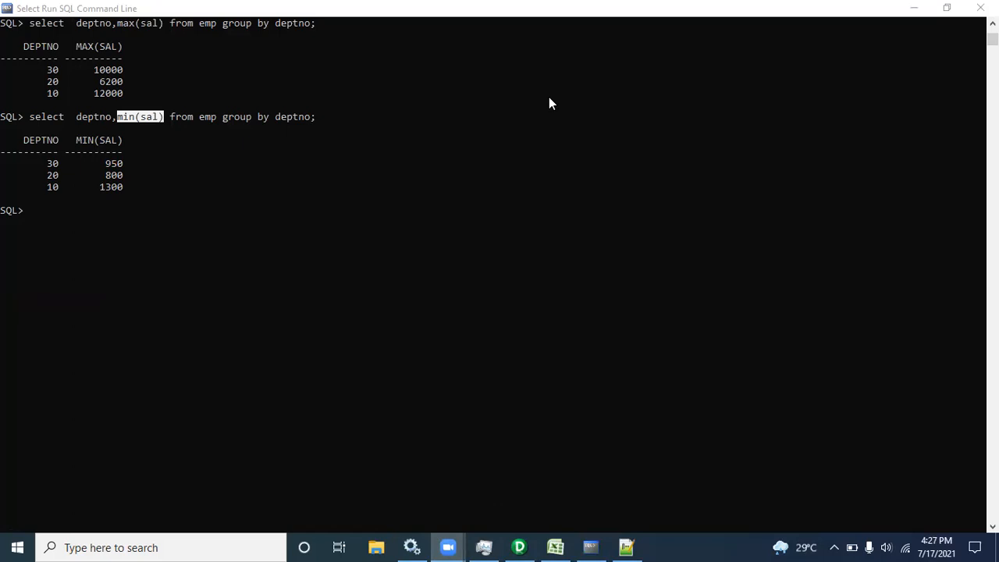
{"action": "left_click", "coordinate": [329, 207]}
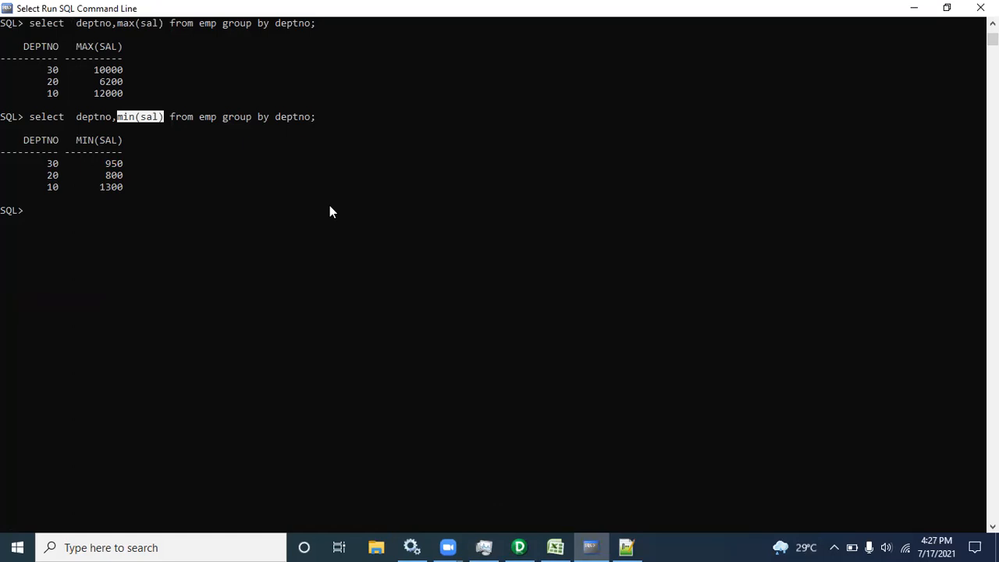
{"action": "left_click", "coordinate": [179, 258]}
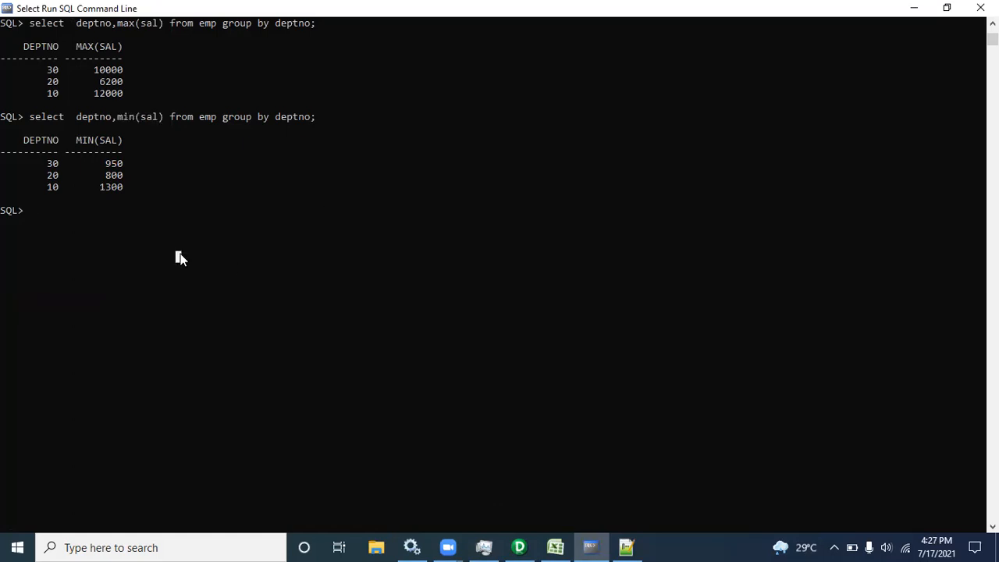
Recall the grouped min(sal) query and erase everything after select
{"action": "key", "text": "Up"}
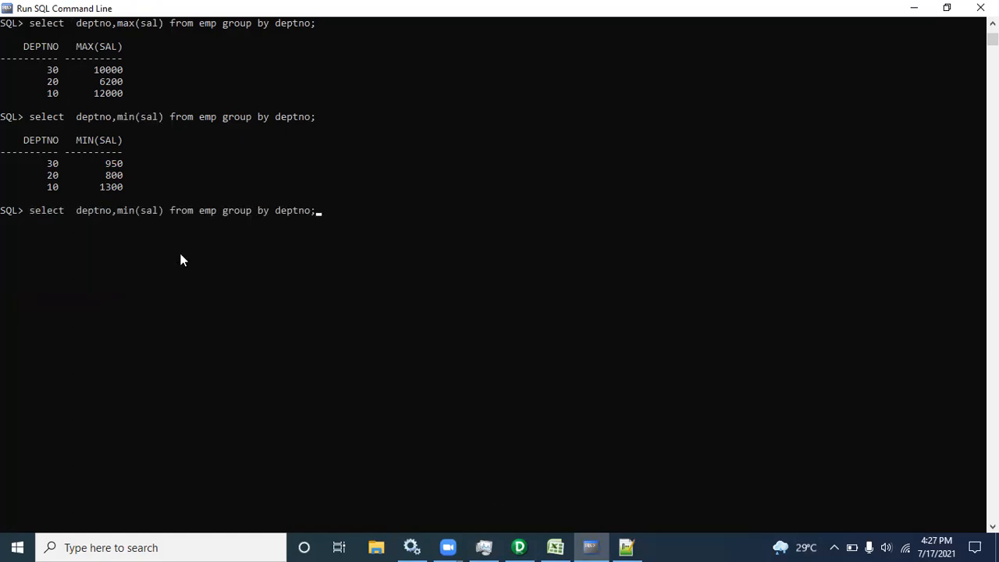
{"action": "key", "text": "Left"}
{"action": "key", "text": "Left"}
{"action": "key", "text": "Left"}
{"action": "key", "text": "Left"}
{"action": "key", "text": "Left"}
{"action": "key", "text": "Left"}
{"action": "key", "text": "Left"}
{"action": "key", "text": "Delete"}
{"action": "key", "text": "Delete"}
{"action": "key", "text": "Delete"}
{"action": "key", "text": "Delete"}
{"action": "key", "text": "Delete"}
{"action": "key", "text": "Delete"}
{"action": "key", "text": "Delete"}
{"action": "key", "text": "BackSpace"}
{"action": "key", "text": "BackSpace"}
{"action": "key", "text": "BackSpace"}
{"action": "key", "text": "BackSpace"}
{"action": "key", "text": "BackSpace"}
{"action": "key", "text": "BackSpace"}
{"action": "key", "text": "BackSpace"}
{"action": "key", "text": "BackSpace"}
{"action": "key", "text": "BackSpace"}
{"action": "key", "text": "BackSpace"}
{"action": "key", "text": "BackSpace"}
{"action": "key", "text": "BackSpace"}
{"action": "key", "text": "BackSpace"}
{"action": "key", "text": "BackSpace"}
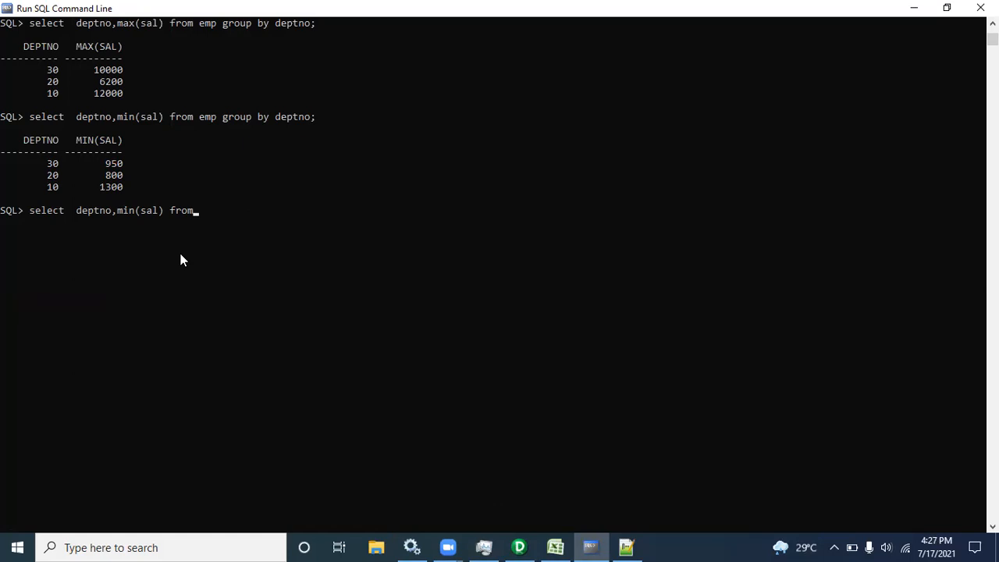
{"action": "key", "text": "BackSpace"}
{"action": "key", "text": "BackSpace"}
{"action": "key", "text": "BackSpace"}
{"action": "key", "text": "BackSpace"}
{"action": "key", "text": "BackSpace"}
{"action": "key", "text": "BackSpace"}
{"action": "key", "text": "BackSpace"}
{"action": "key", "text": "BackSpace"}
{"action": "key", "text": "BackSpace"}
{"action": "key", "text": "BackSpace"}
{"action": "key", "text": "BackSpace"}
{"action": "key", "text": "BackSpace"}
{"action": "key", "text": "BackSpace"}
{"action": "key", "text": "BackSpace"}
{"action": "key", "text": "BackSpace"}
{"action": "key", "text": "BackSpace"}
{"action": "key", "text": "BackSpace"}
{"action": "key", "text": "BackSpace"}
{"action": "key", "text": "BackSpace"}
{"action": "key", "text": "BackSpace"}
Complete the query as "select * from emp where deptno=&deptno;" and run it for department 10
{"action": "type", "text": "* form"}
{"action": "key", "text": "BackSpace"}
{"action": "key", "text": "BackSpace"}
{"action": "key", "text": "BackSpace"}
{"action": "type", "text": "rom "}
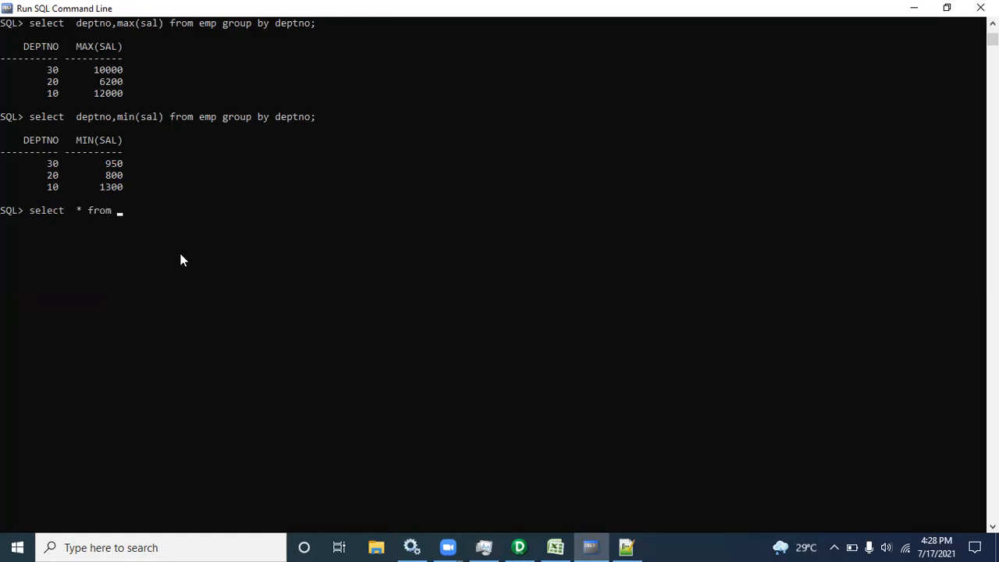
{"action": "type", "text": "emp where deptno=&deptno"}
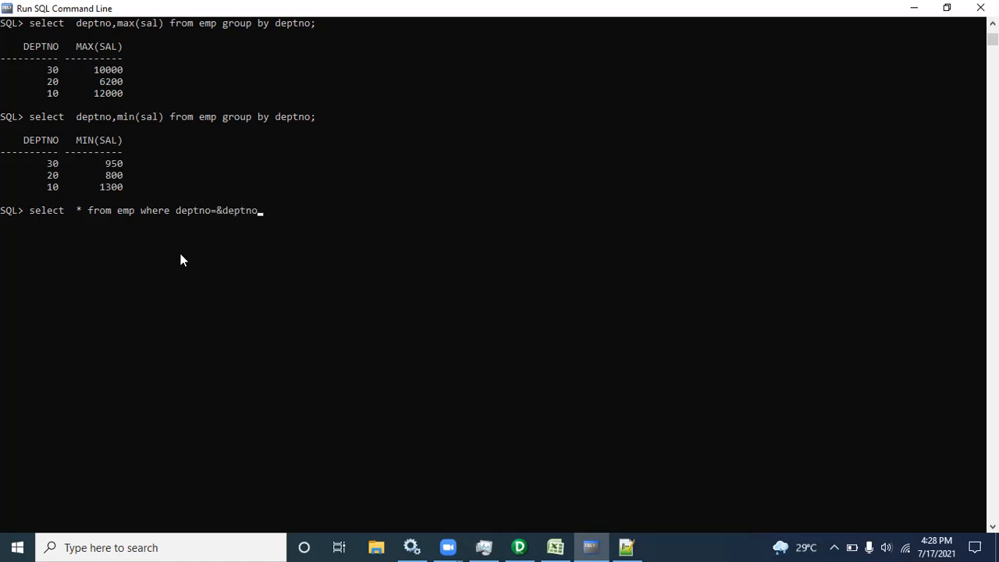
{"action": "type", "text": ";"}
{"action": "key", "text": "Return"}
{"action": "type", "text": "10"}
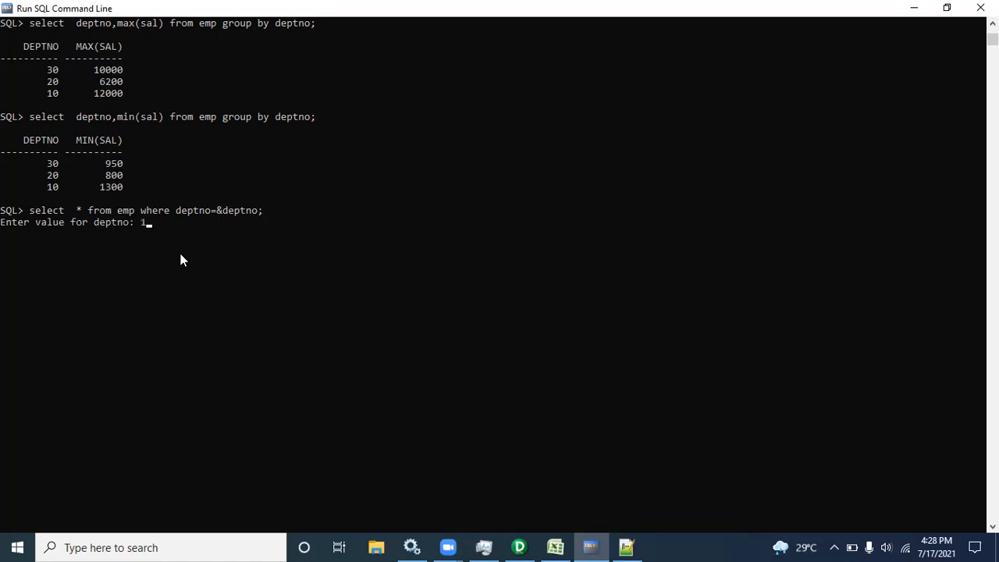
{"action": "key", "text": "Return"}
Rerun the buffered query for department 20, and highlight &deptno in the first run's old query line
{"action": "type", "text": "/"}
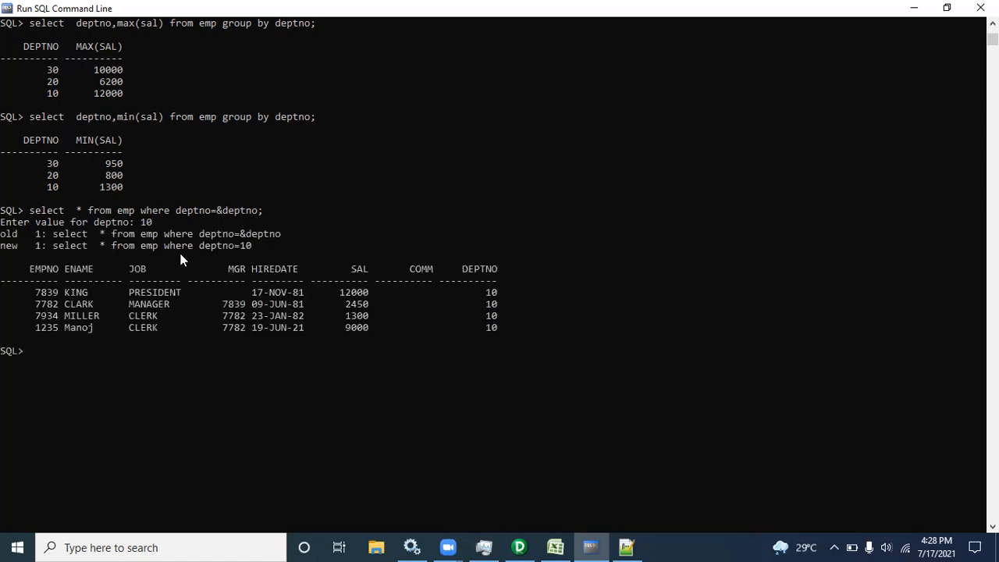
{"action": "key", "text": "Return"}
{"action": "type", "text": "20"}
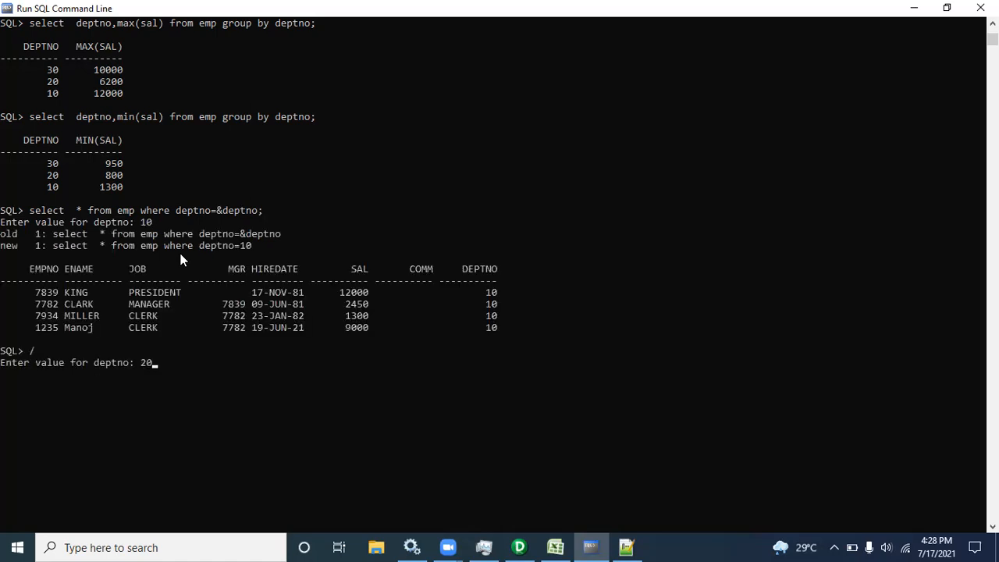
{"action": "key", "text": "Return"}
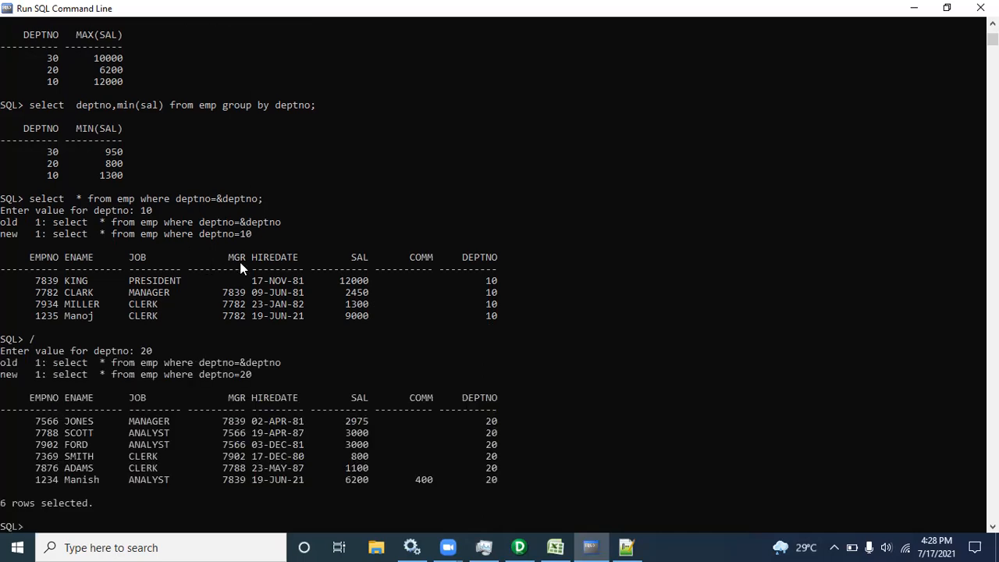
{"action": "left_click_drag", "start_coordinate": [288, 224], "coordinate": [244, 221]}
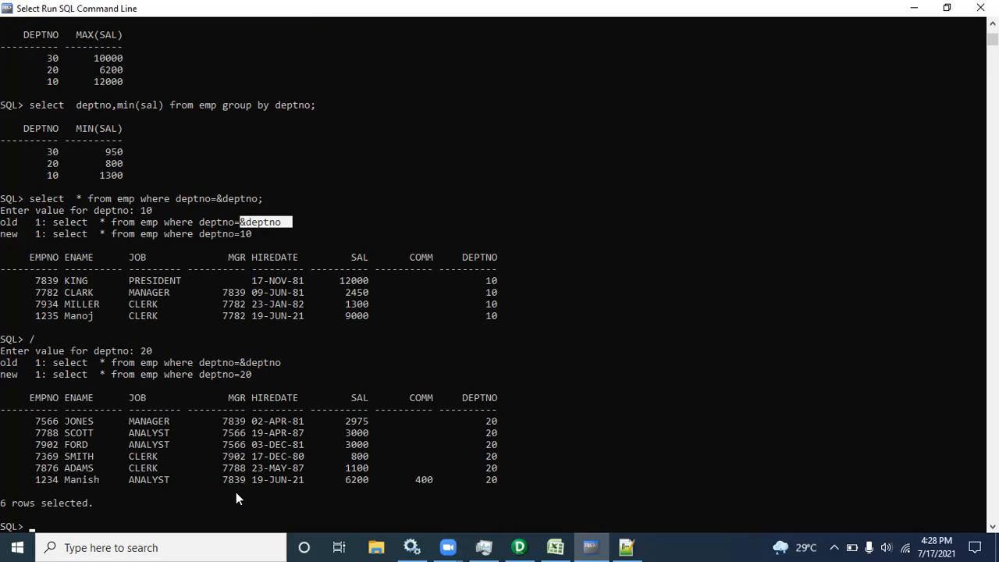
Recall the earlier query "select deptno,sum(sal) from emp group by deptno;" at the prompt
{"action": "left_click", "coordinate": [993, 526]}
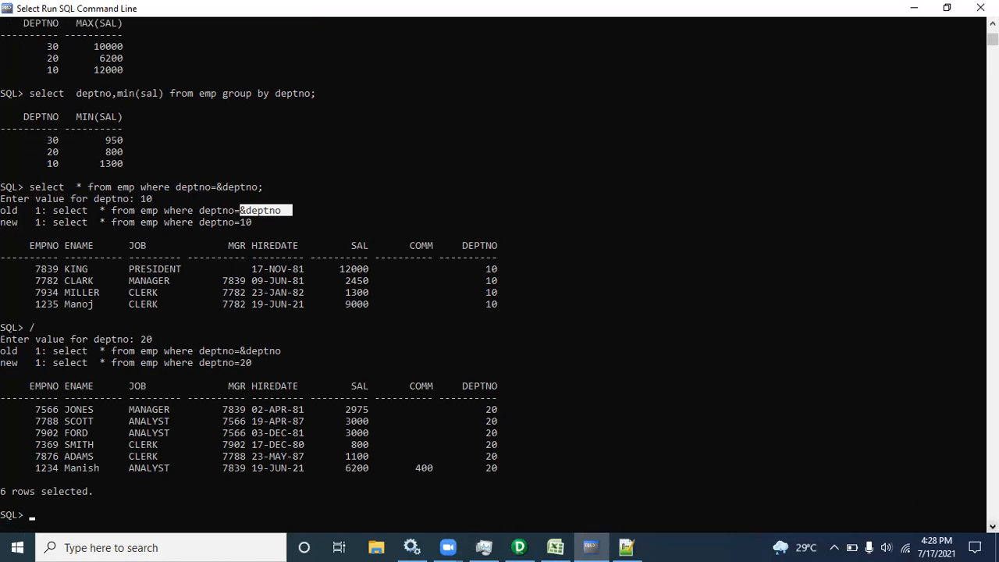
{"action": "left_click", "coordinate": [993, 526]}
{"action": "left_click", "coordinate": [993, 526]}
{"action": "left_click", "coordinate": [994, 526]}
{"action": "left_click", "coordinate": [993, 526]}
{"action": "left_click", "coordinate": [993, 526]}
{"action": "left_click", "coordinate": [993, 526]}
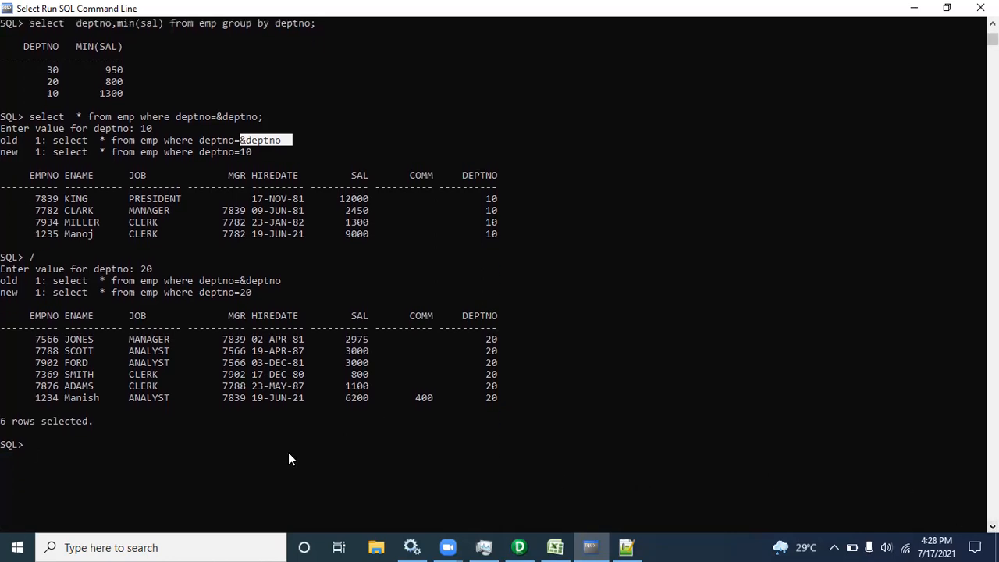
{"action": "key", "text": "Up"}
{"action": "key", "text": "Up"}
{"action": "key", "text": "Up"}
{"action": "key", "text": "Up"}
{"action": "key", "text": "Up"}
{"action": "key", "text": "Up"}
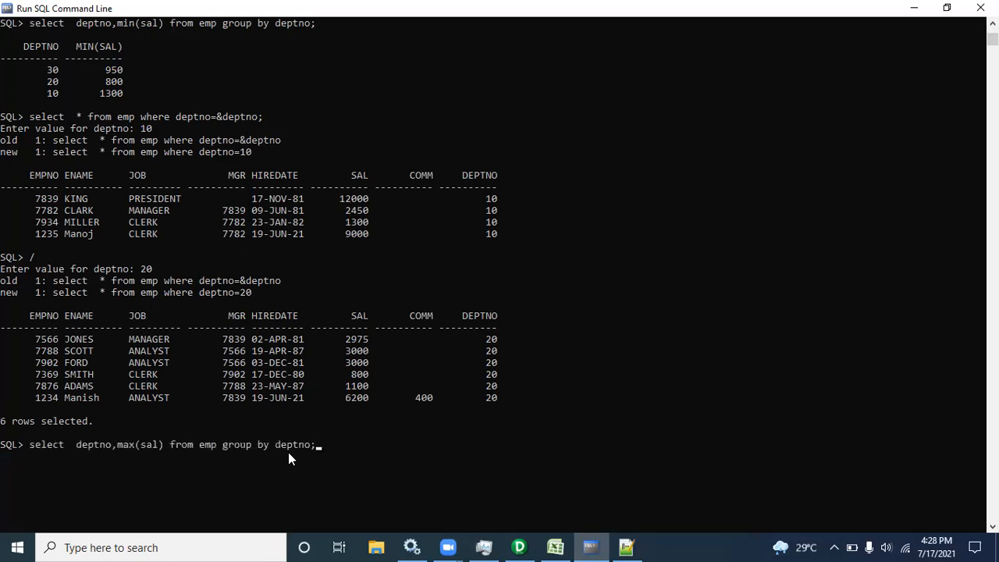
{"action": "key", "text": "Up"}
{"action": "key", "text": "Up"}
Highlight the column list and the group by deptno part of the recalled sum(sal) query
{"action": "left_click_drag", "start_coordinate": [348, 446], "coordinate": [79, 447]}
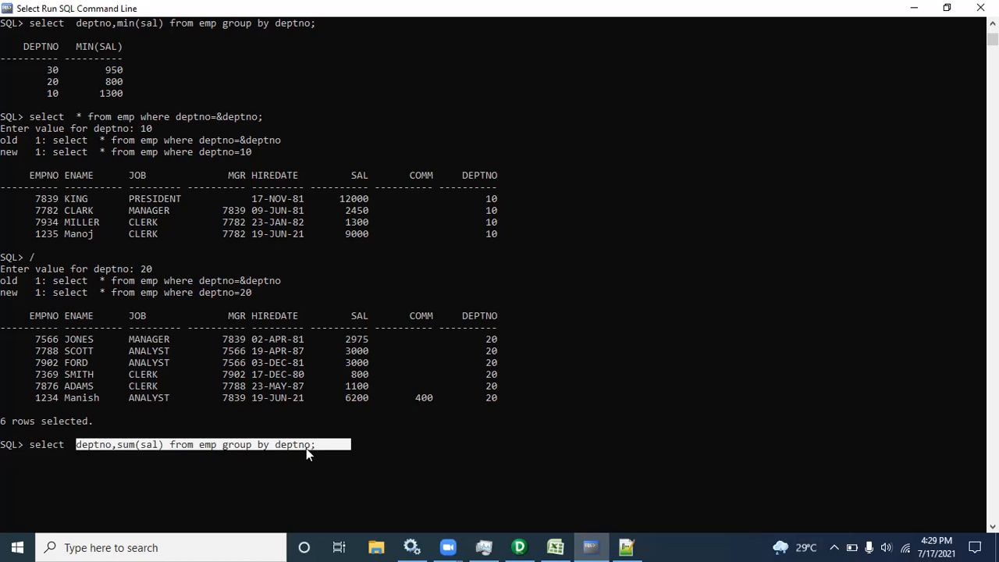
{"action": "left_click_drag", "start_coordinate": [319, 448], "coordinate": [283, 443]}
{"action": "left_click_drag", "start_coordinate": [202, 450], "coordinate": [78, 453]}
{"action": "left_click_drag", "start_coordinate": [320, 444], "coordinate": [32, 450]}
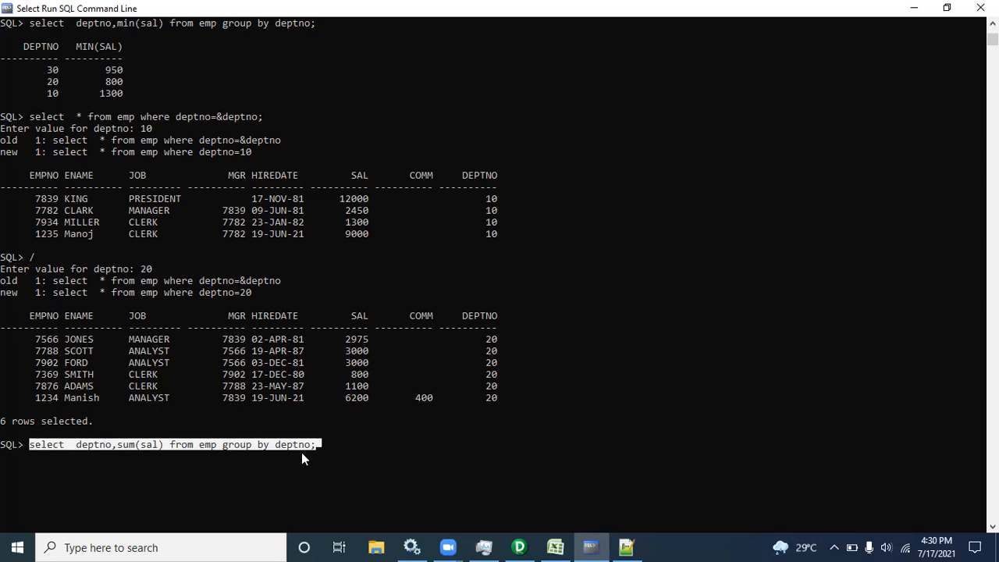
Clear the highlight and mark the whole grouped sum(sal) query from select to the semicolon again
{"action": "left_click", "coordinate": [994, 526]}
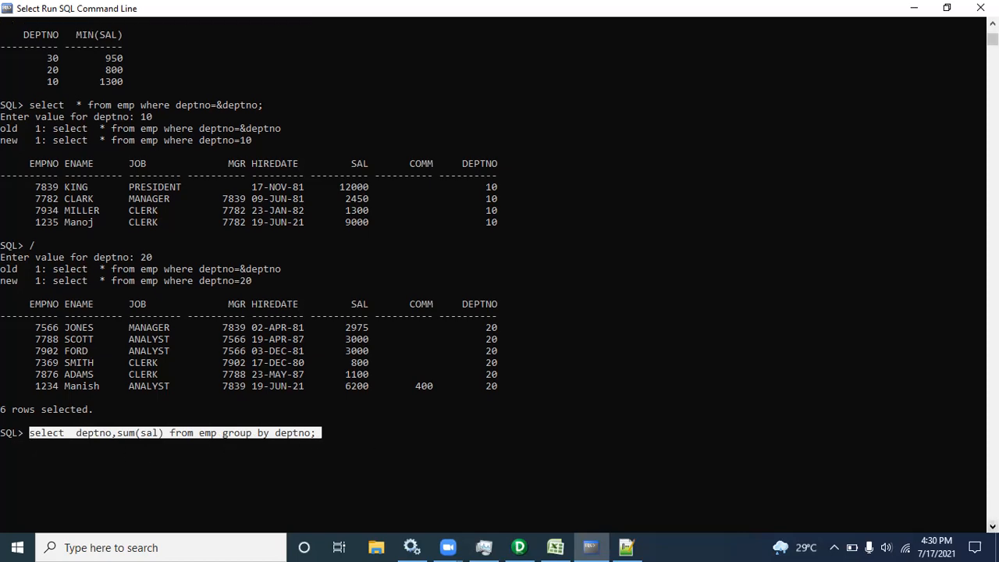
{"action": "left_click", "coordinate": [994, 526]}
{"action": "left_click", "coordinate": [993, 527]}
{"action": "left_click", "coordinate": [994, 526]}
{"action": "left_click", "coordinate": [994, 526]}
{"action": "left_click", "coordinate": [994, 526]}
{"action": "left_click", "coordinate": [994, 526]}
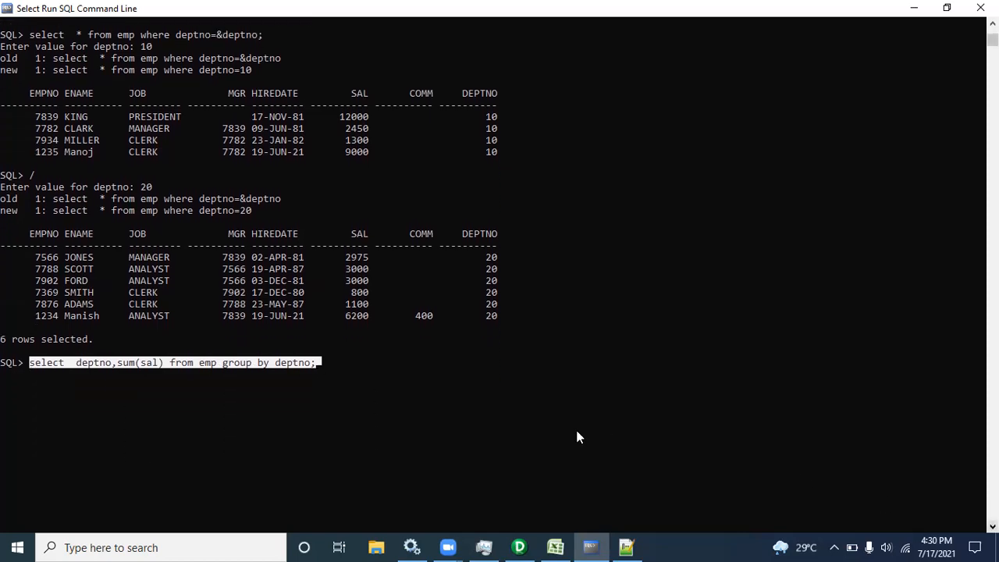
{"action": "right_click", "coordinate": [328, 376]}
{"action": "left_click_drag", "start_coordinate": [316, 362], "coordinate": [32, 369]}
{"action": "right_click", "coordinate": [224, 444]}
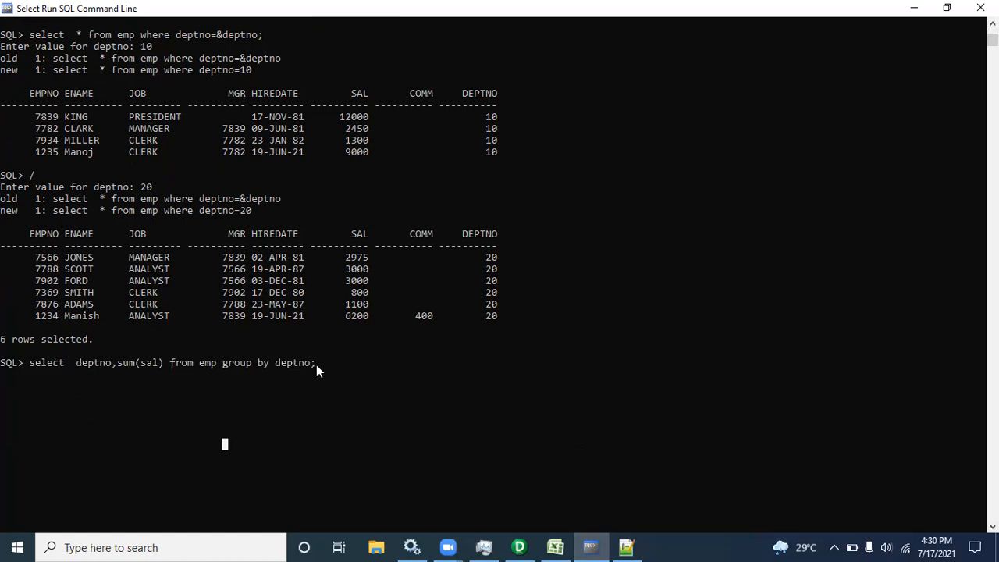
{"action": "left_click_drag", "start_coordinate": [318, 365], "coordinate": [31, 368]}
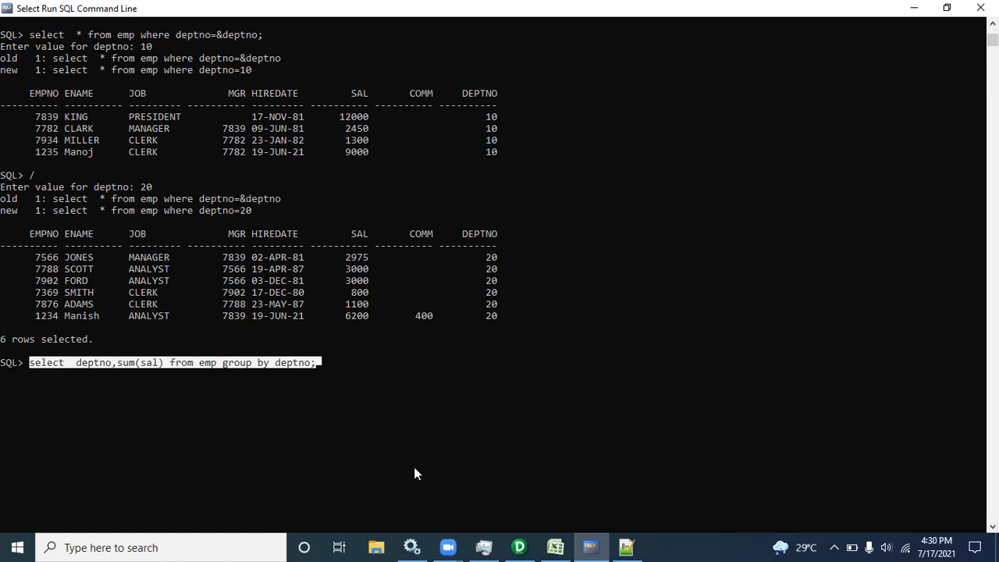
Switch to Excel and select the Aggregator transformation heading in cell E3
{"action": "mouse_move", "coordinate": [539, 541]}
{"action": "left_click", "coordinate": [555, 548]}
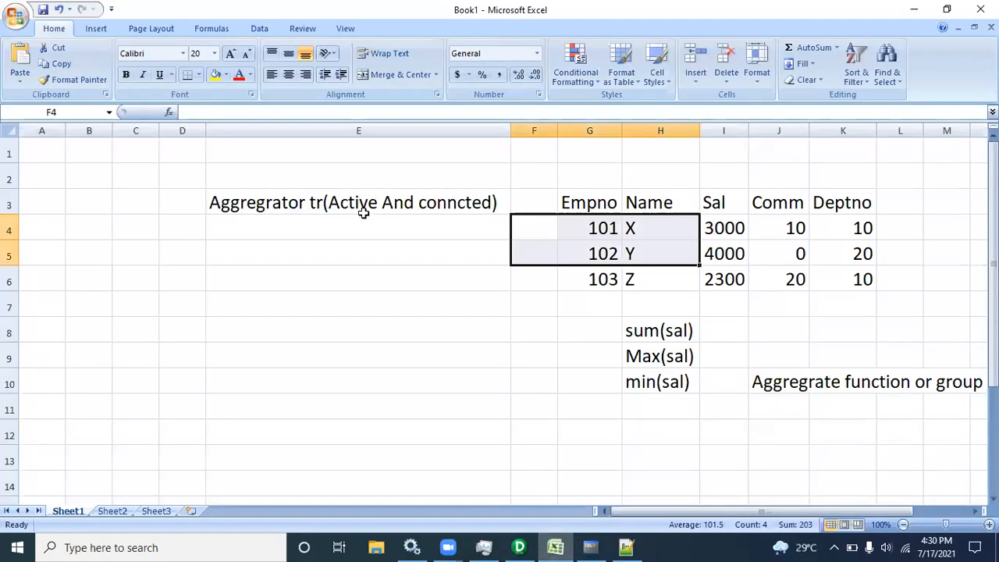
{"action": "left_click_drag", "start_coordinate": [215, 205], "coordinate": [428, 212]}
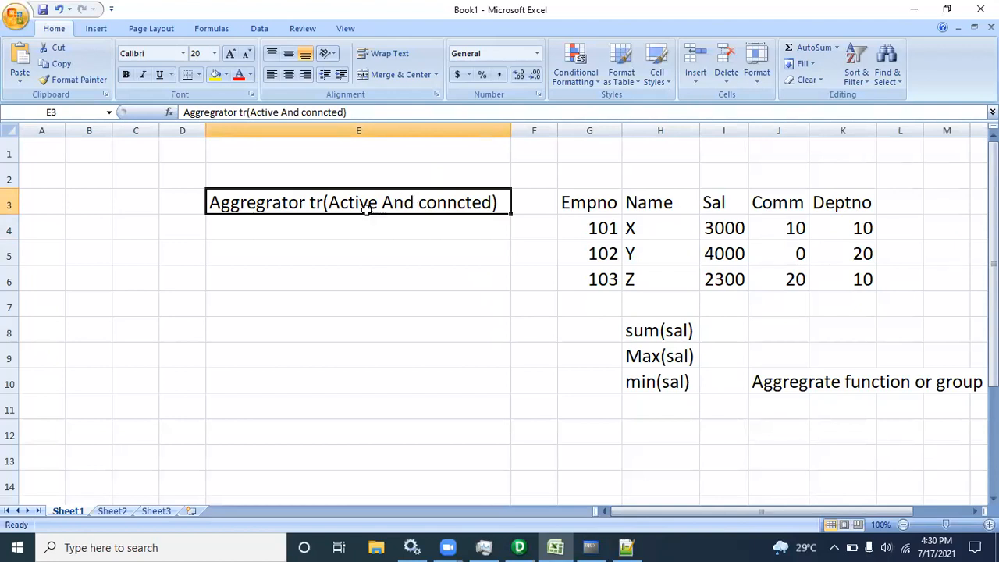
Write the note "All aggretae fun of database is implemented in" in cell E4 below the Aggregator heading
{"action": "left_click", "coordinate": [336, 224]}
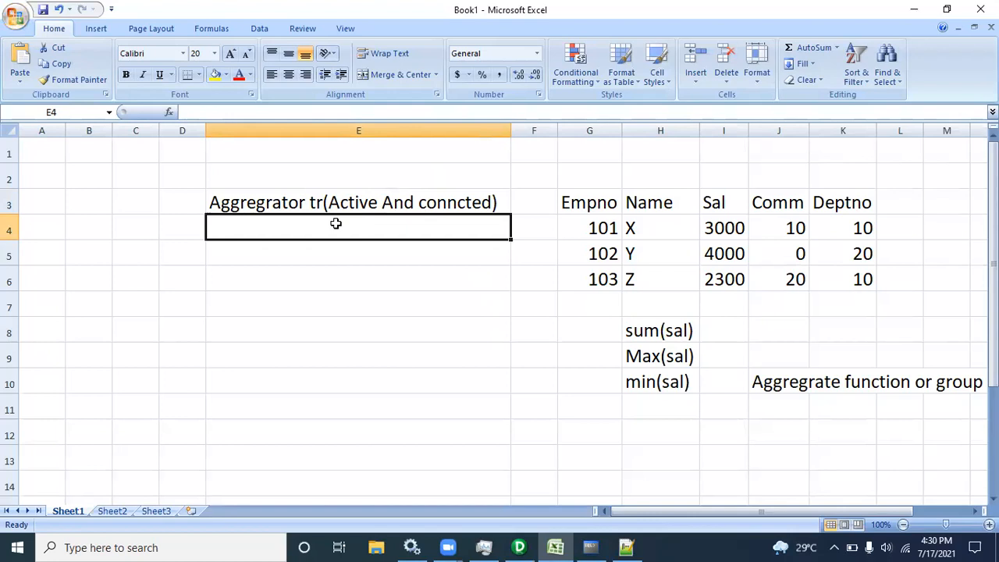
{"action": "type", "text": "All "}
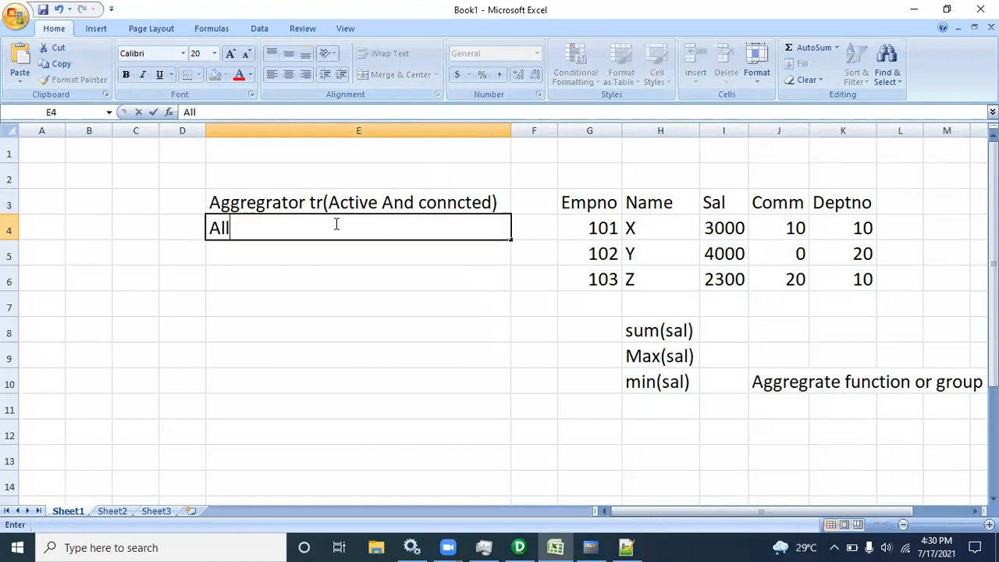
{"action": "type", "text": "aggretae fu"}
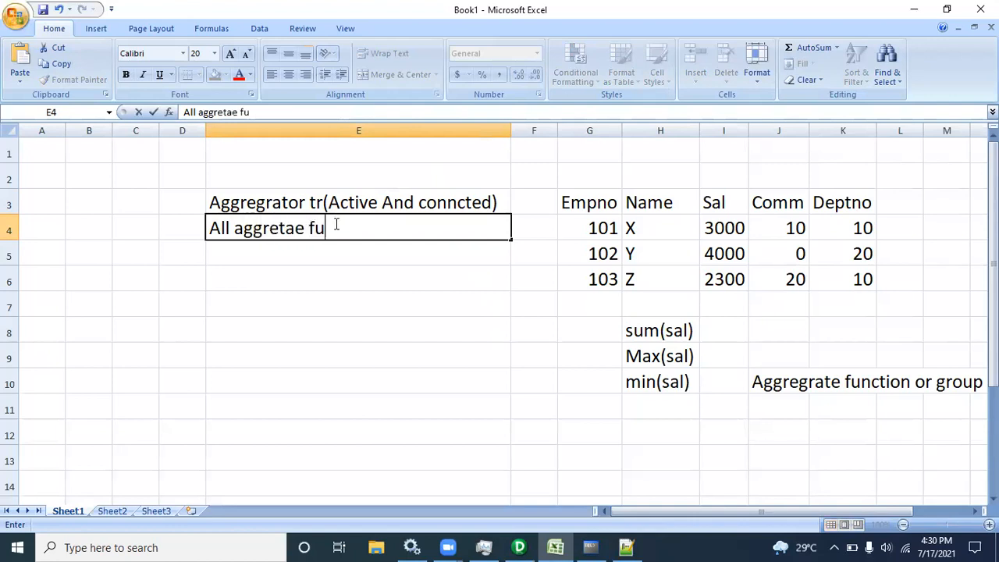
{"action": "type", "text": "n of d"}
{"action": "type", "text": "base us"}
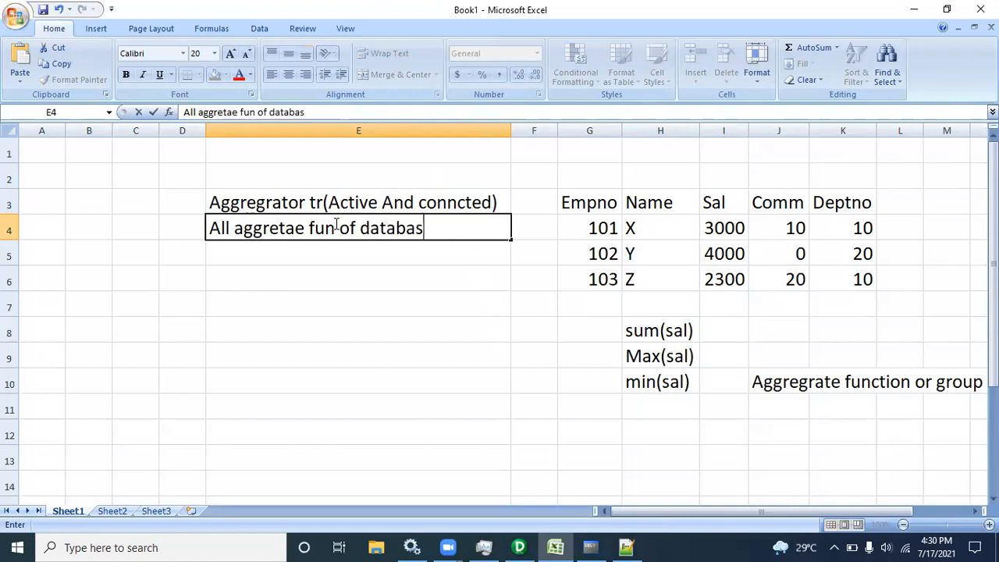
{"action": "key", "text": "BackSpace"}
{"action": "key", "text": "BackSpace"}
{"action": "type", "text": "is iml"}
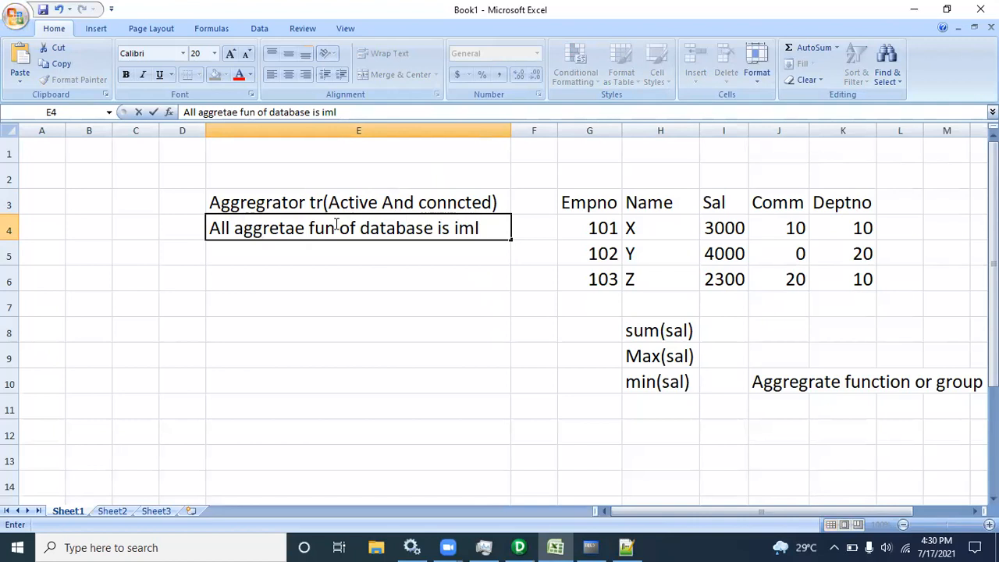
{"action": "key", "text": "BackSpace"}
{"action": "type", "text": "pleme"}
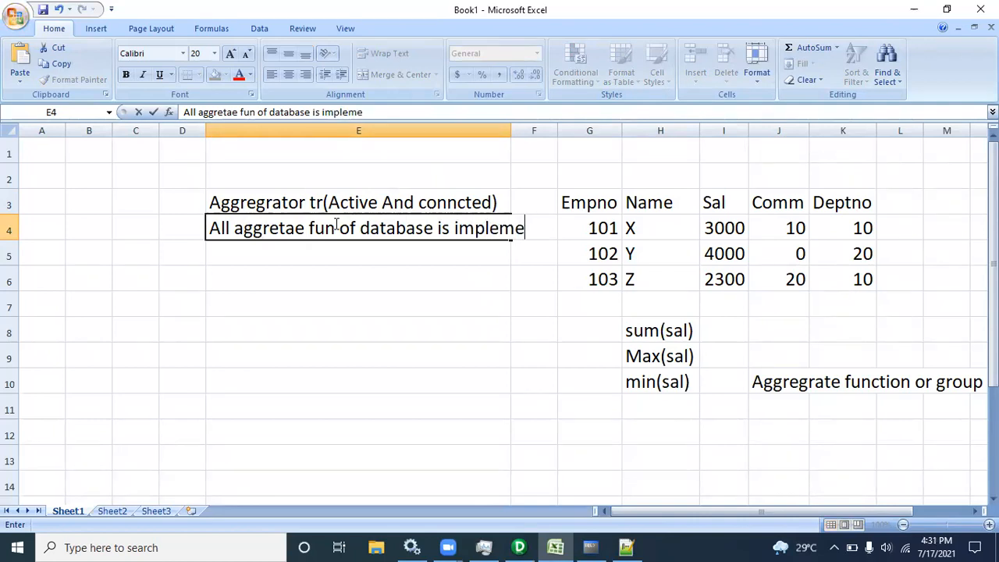
{"action": "type", "text": "nted in"}
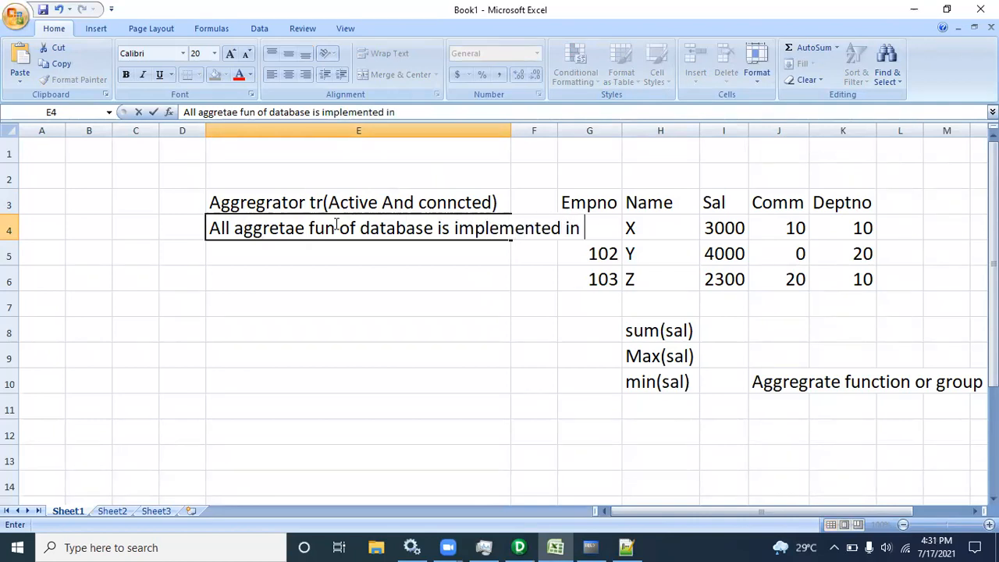
Turn on text wrapping for the whole of column E through the cell alignment format
{"action": "left_click", "coordinate": [397, 126]}
{"action": "right_click", "coordinate": [397, 126]}
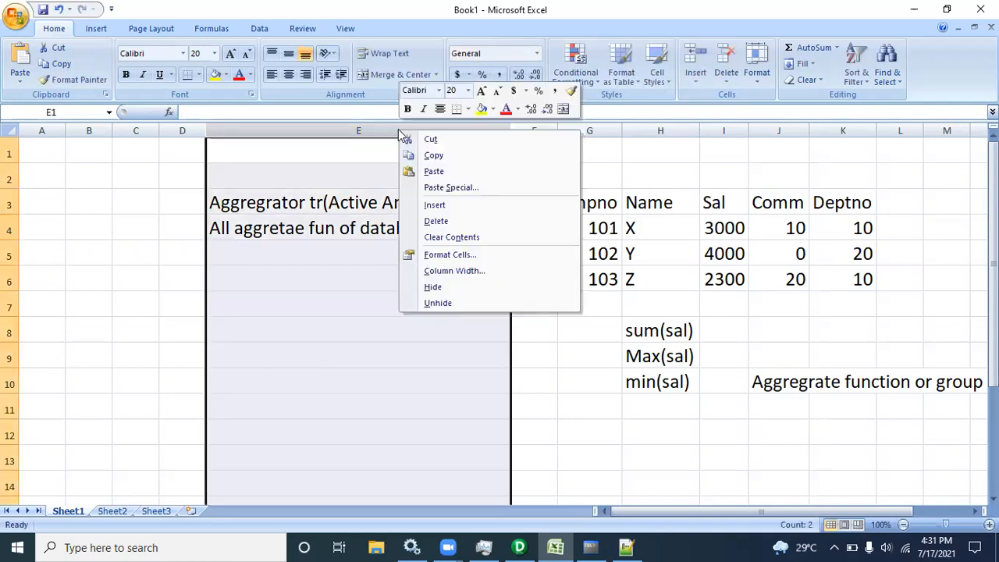
{"action": "left_click", "coordinate": [444, 255]}
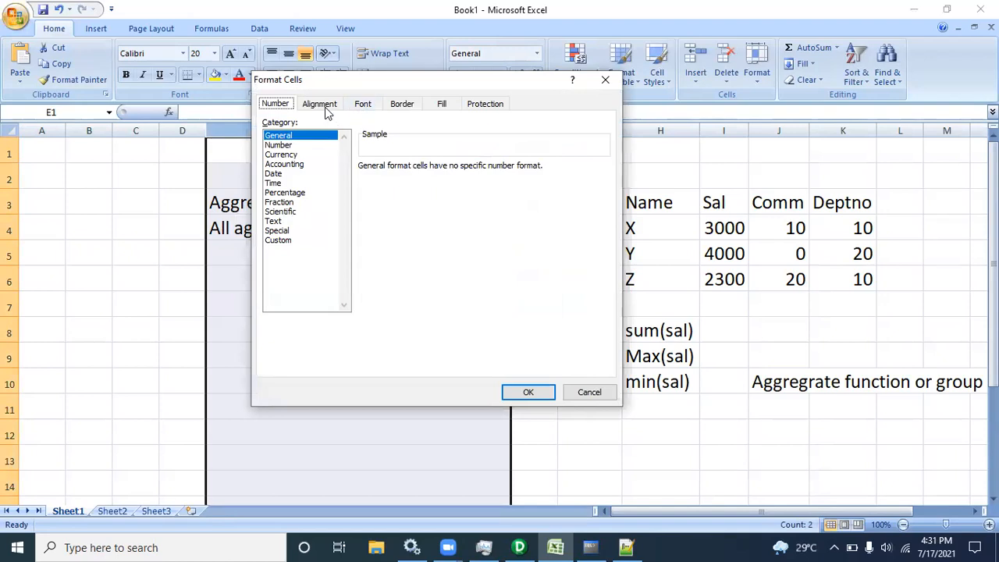
{"action": "left_click", "coordinate": [328, 107]}
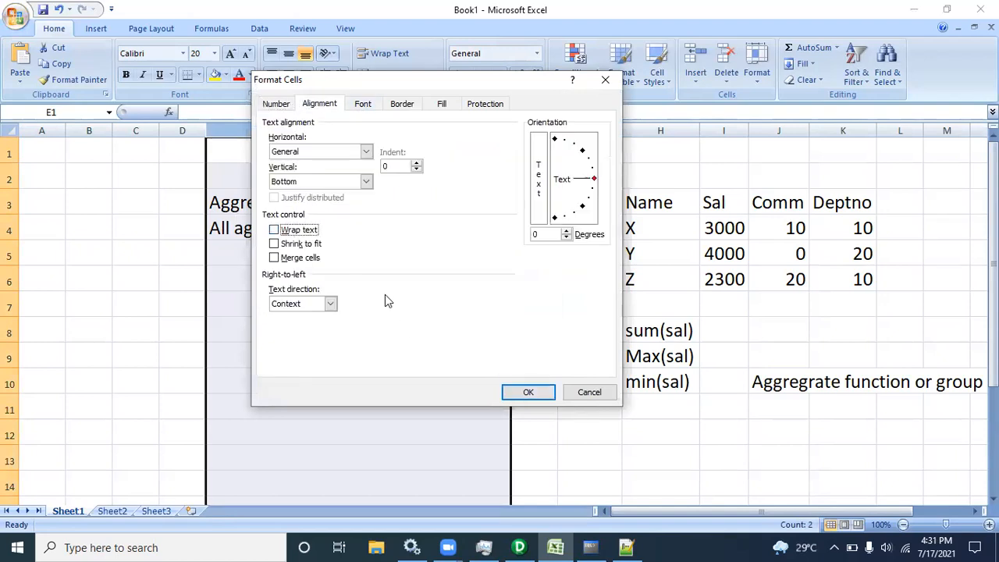
{"action": "left_click", "coordinate": [289, 231]}
{"action": "left_click", "coordinate": [528, 393]}
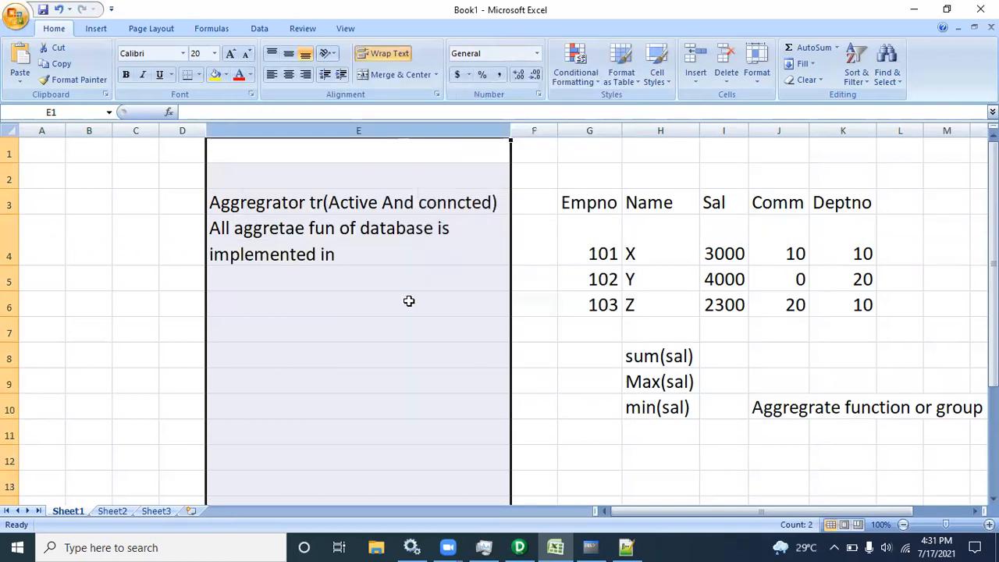
Complete the note in cell E4 by adding "informatca aggregrate tr" after "implemented in"
{"action": "double_click", "coordinate": [370, 259]}
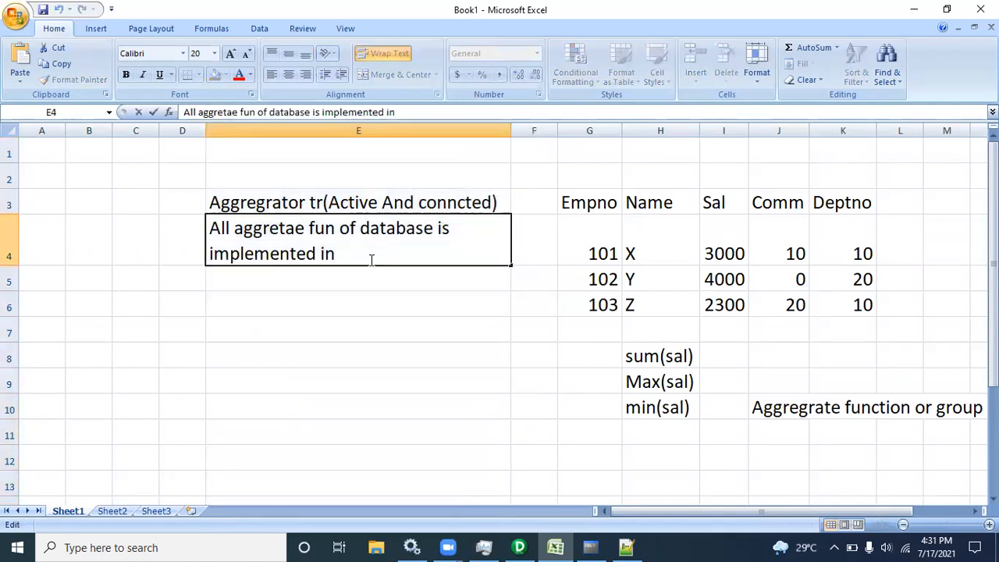
{"action": "type", "text": "informat"}
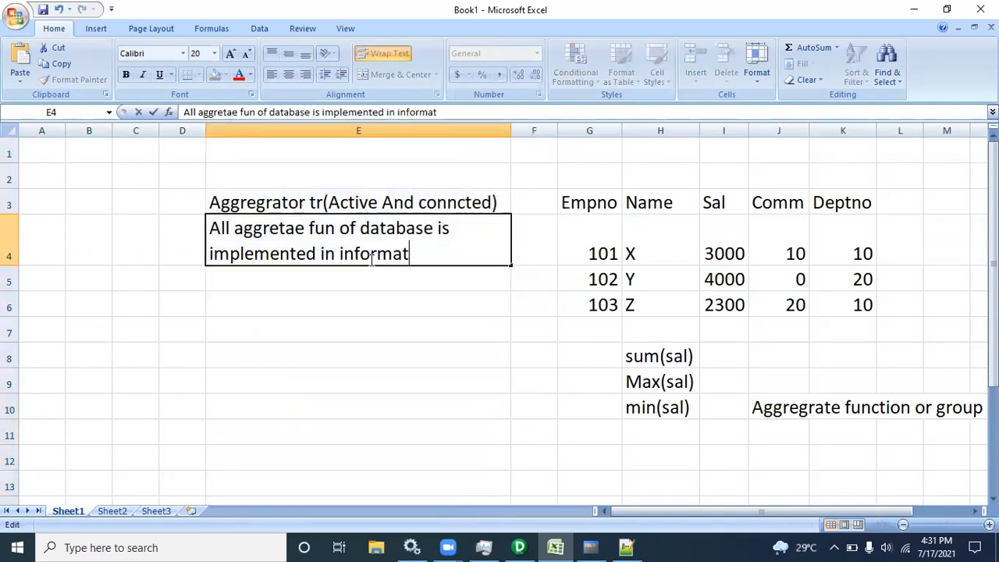
{"action": "type", "text": "ca aggre"}
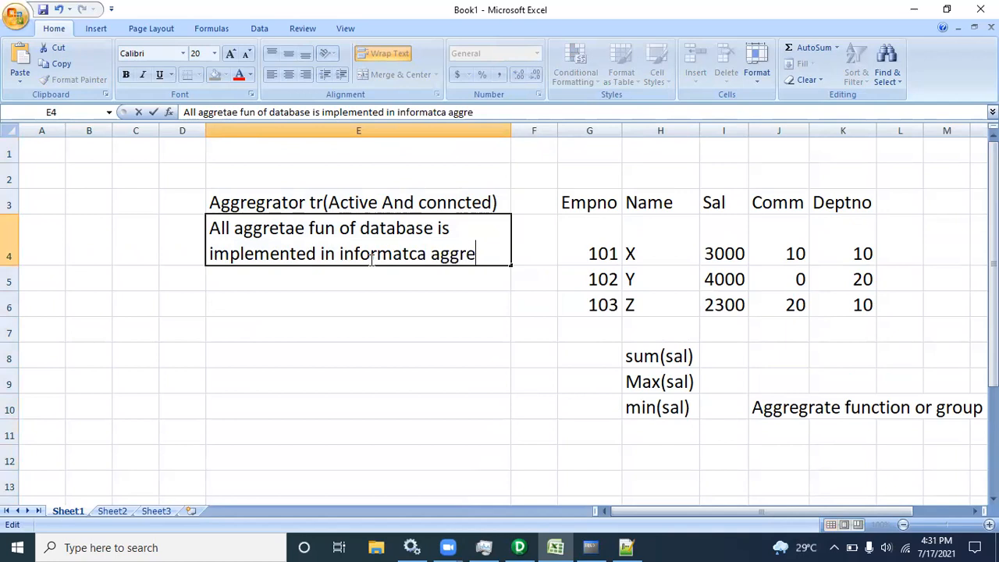
{"action": "type", "text": "grate tr"}
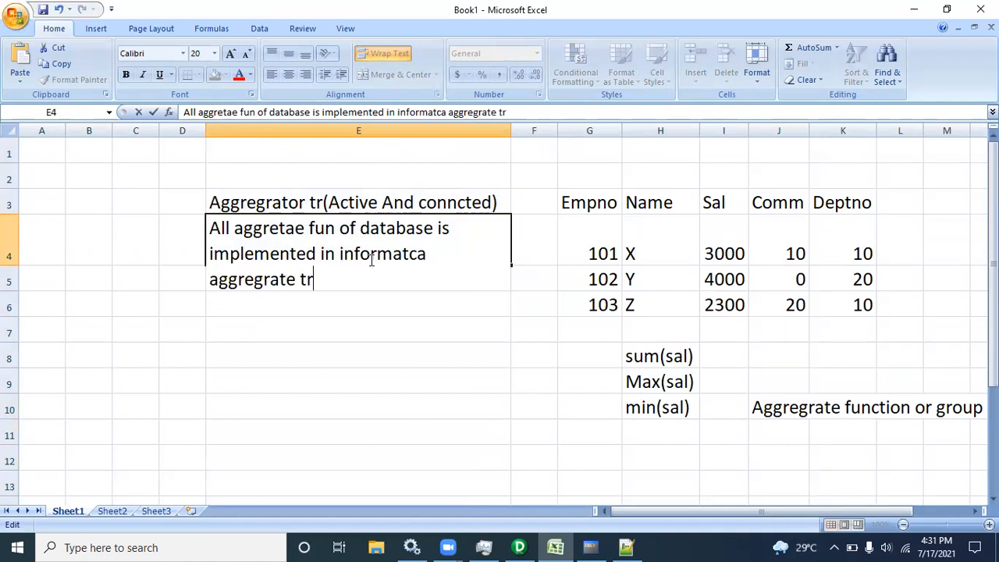
{"action": "left_click", "coordinate": [406, 333]}
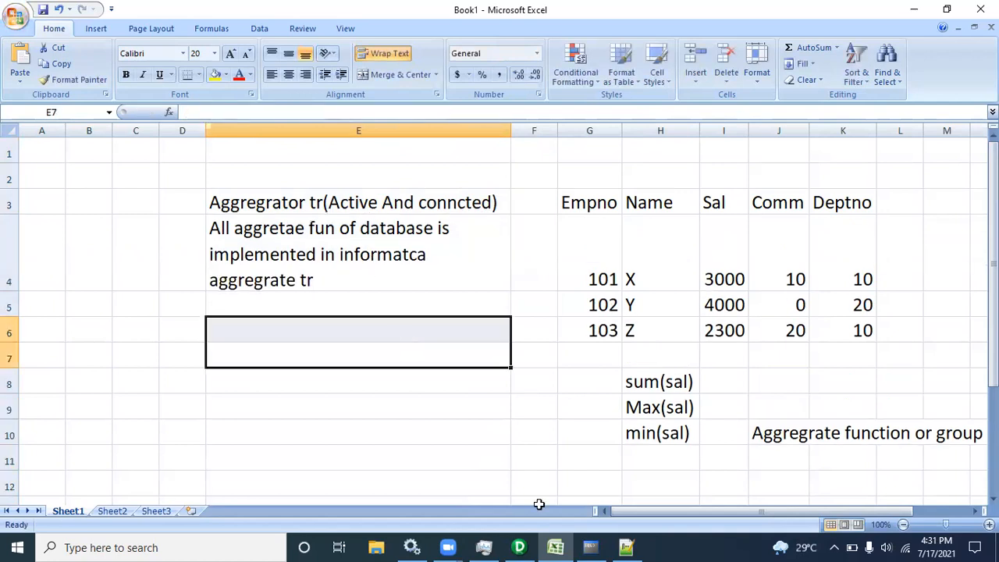
Switch to the SQL command line, mark the pending "select deptno,sum(sal) from emp group by deptno;" query and run it
{"action": "left_click", "coordinate": [578, 544]}
{"action": "left_click_drag", "start_coordinate": [304, 403], "coordinate": [310, 410]}
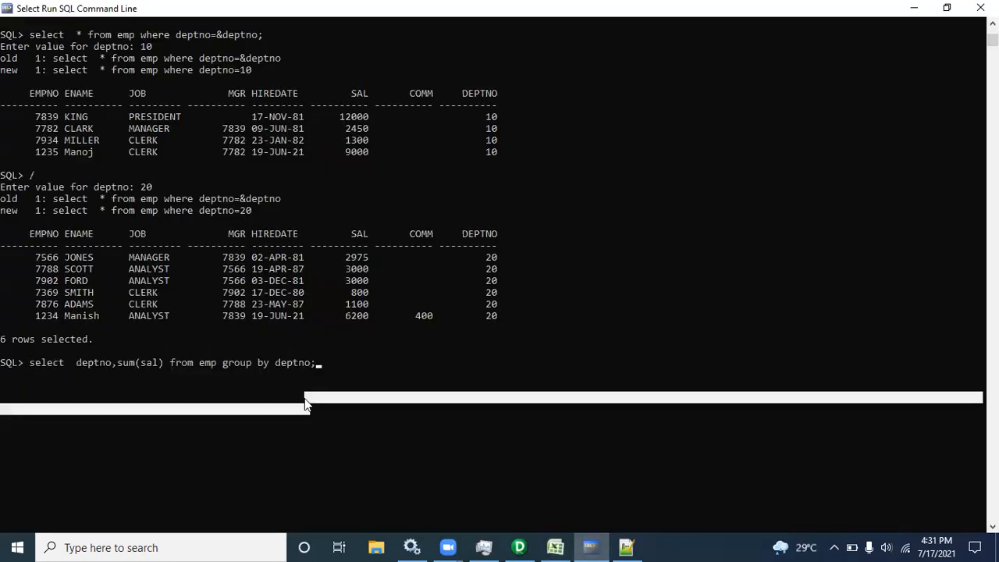
{"action": "left_click_drag", "start_coordinate": [332, 363], "coordinate": [5, 363]}
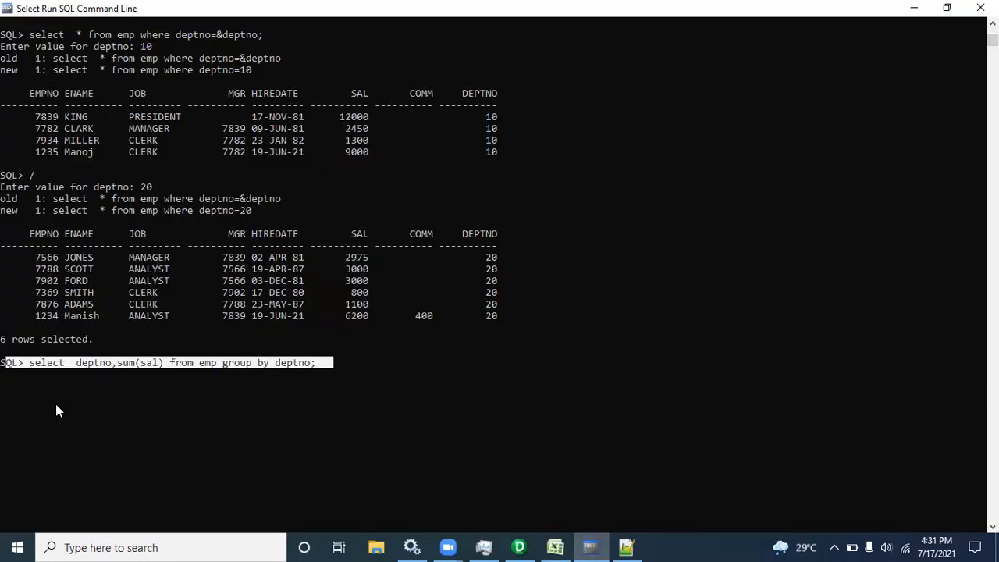
{"action": "key", "text": "Return"}
{"action": "key", "text": "Return"}
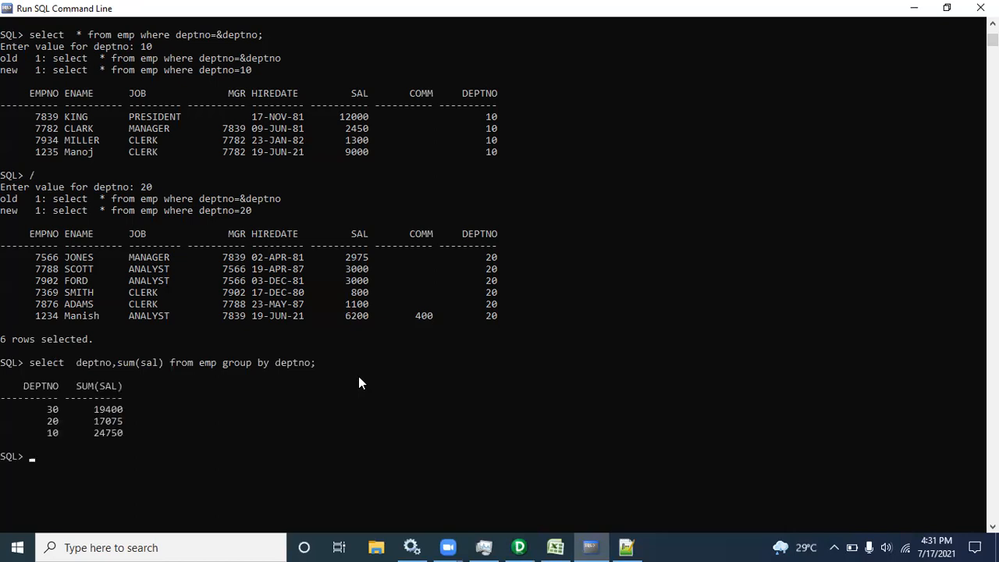
Rework the recalled sum(sal) query into "select * from emp;", run it, and highlight the grouped sum(sal) result rows above it
{"action": "type", "text": "select  sum(sal) from emp;"}
{"action": "key", "text": "Left"}
{"action": "key", "text": "Left"}
{"action": "key", "text": "Left"}
{"action": "key", "text": "Left"}
{"action": "key", "text": "Left"}
{"action": "key", "text": "Left"}
{"action": "key", "text": "Left"}
{"action": "key", "text": "Left"}
{"action": "key", "text": "Left"}
{"action": "key", "text": "Left"}
{"action": "key", "text": "BackSpace"}
{"action": "key", "text": "BackSpace"}
{"action": "key", "text": "BackSpace"}
{"action": "key", "text": "BackSpace"}
{"action": "key", "text": "BackSpace"}
{"action": "key", "text": "BackSpace"}
{"action": "key", "text": "BackSpace"}
{"action": "key", "text": "BackSpace"}
{"action": "key", "text": "BackSpace"}
{"action": "type", "text": "*"}
{"action": "key", "text": "Return"}
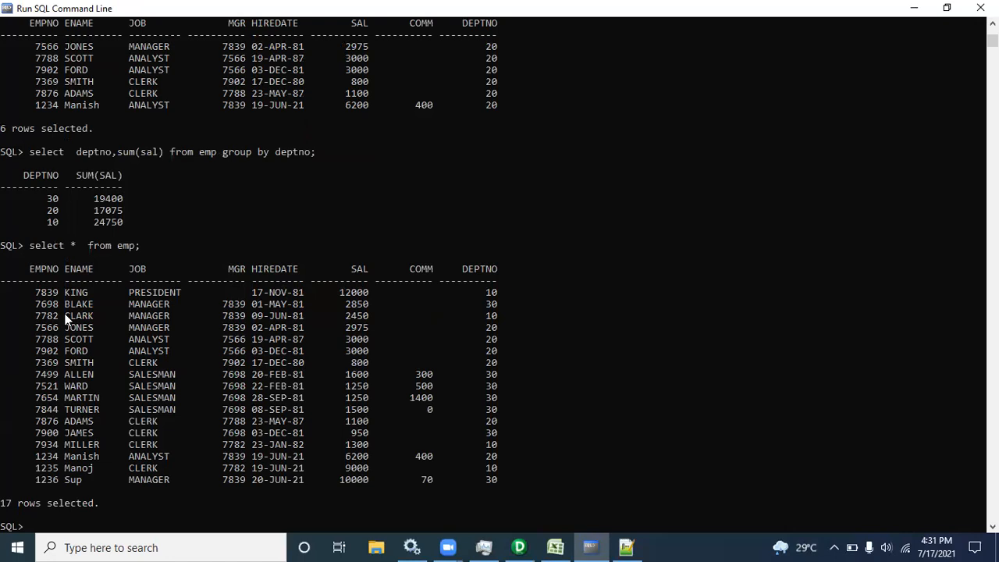
{"action": "left_click_drag", "start_coordinate": [19, 188], "coordinate": [129, 227]}
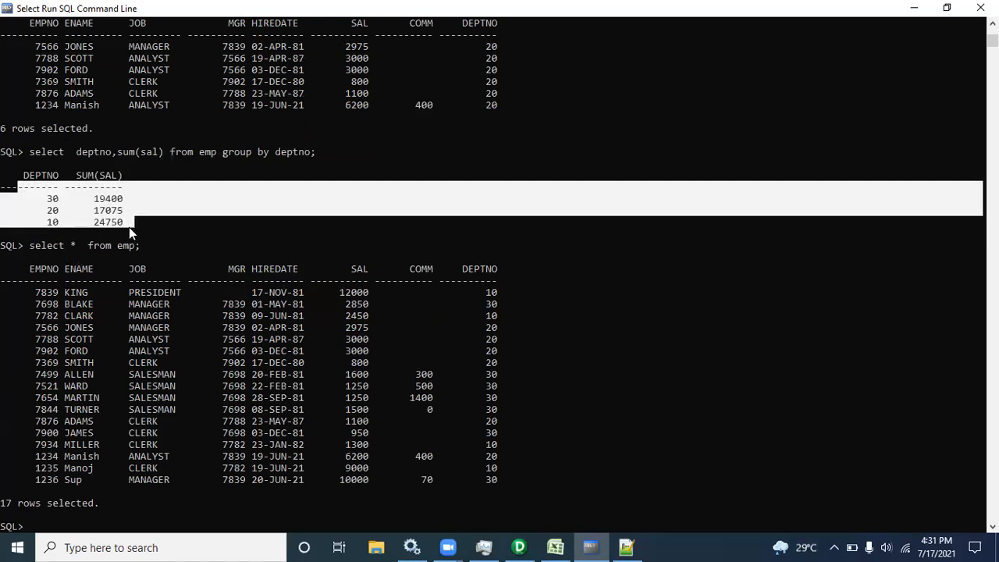
Switch to Excel, highlight "Active" and "And conncted" in the Aggregator heading, and select the note in cell E4
{"action": "left_click", "coordinate": [556, 547]}
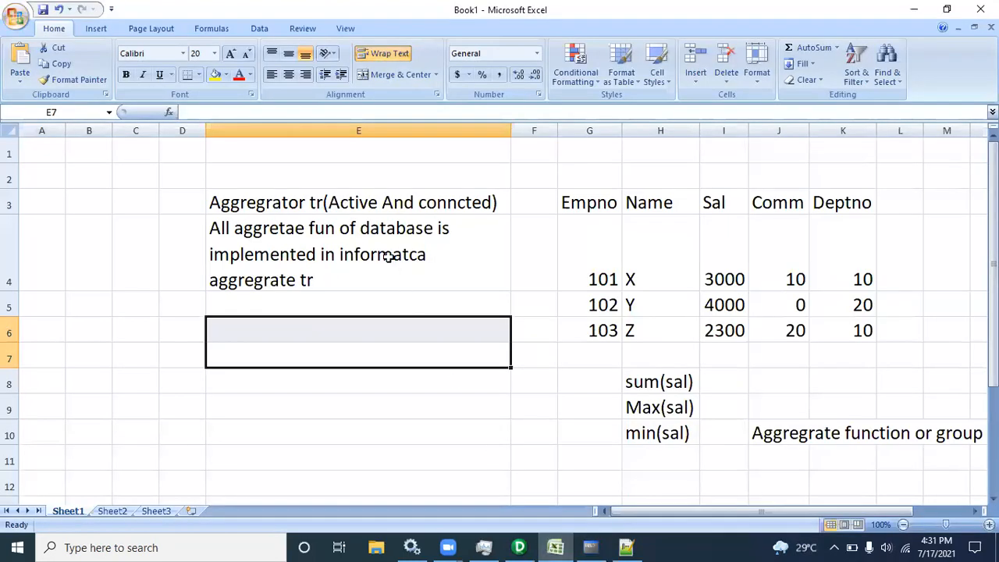
{"action": "left_click", "coordinate": [375, 202]}
{"action": "double_click", "coordinate": [376, 202]}
{"action": "left_click_drag", "start_coordinate": [376, 202], "coordinate": [334, 205]}
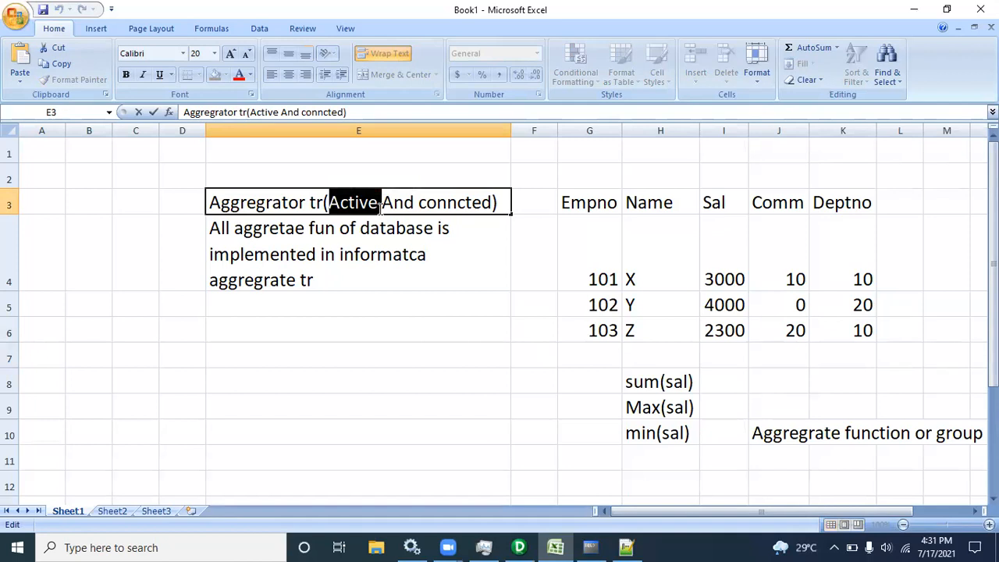
{"action": "left_click_drag", "start_coordinate": [379, 203], "coordinate": [493, 202]}
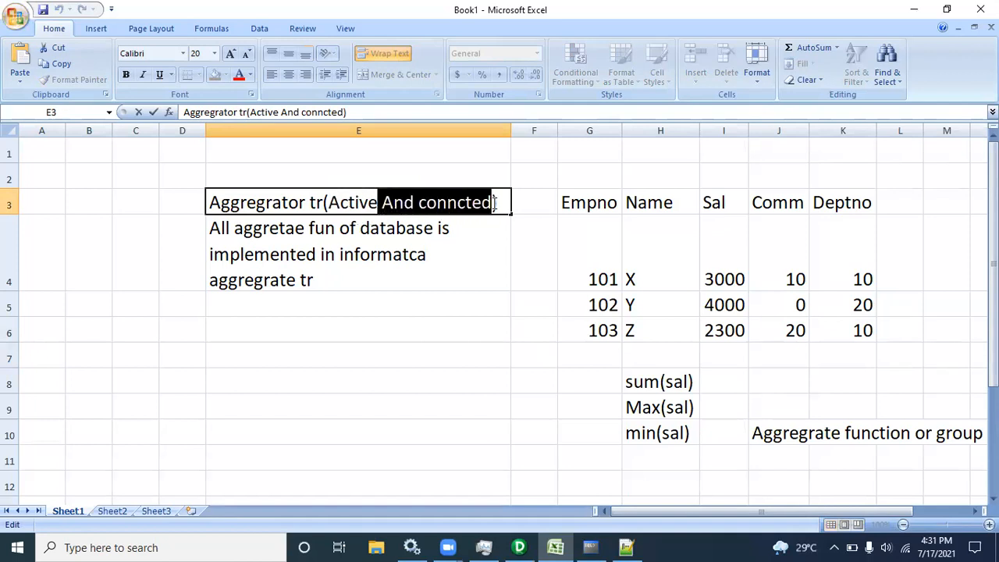
{"action": "left_click", "coordinate": [326, 297]}
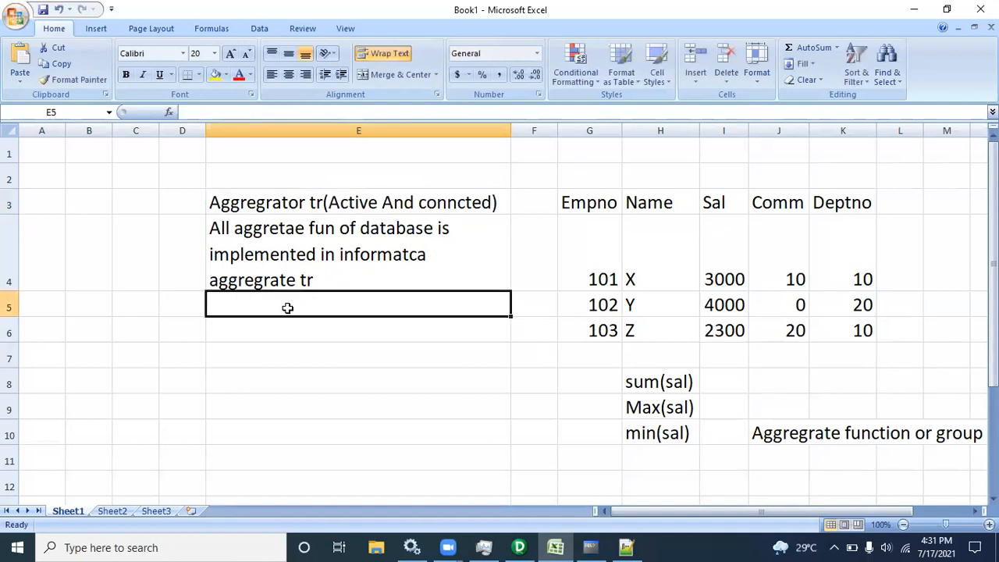
{"action": "left_click", "coordinate": [308, 250]}
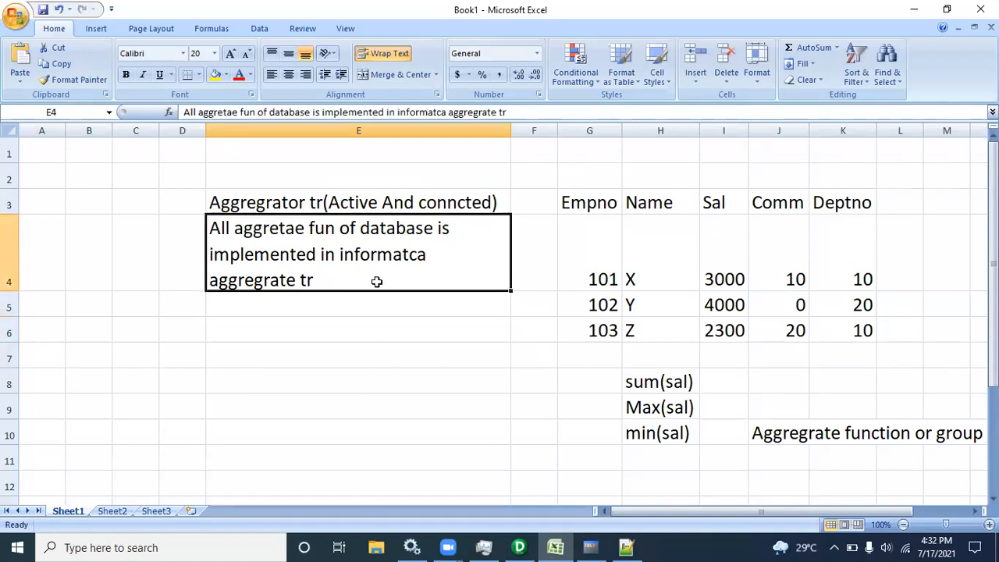
Switch to Informatica PowerCenter Designer and connect to the inf_rep repository, pasting the account password
{"action": "left_click", "coordinate": [519, 547]}
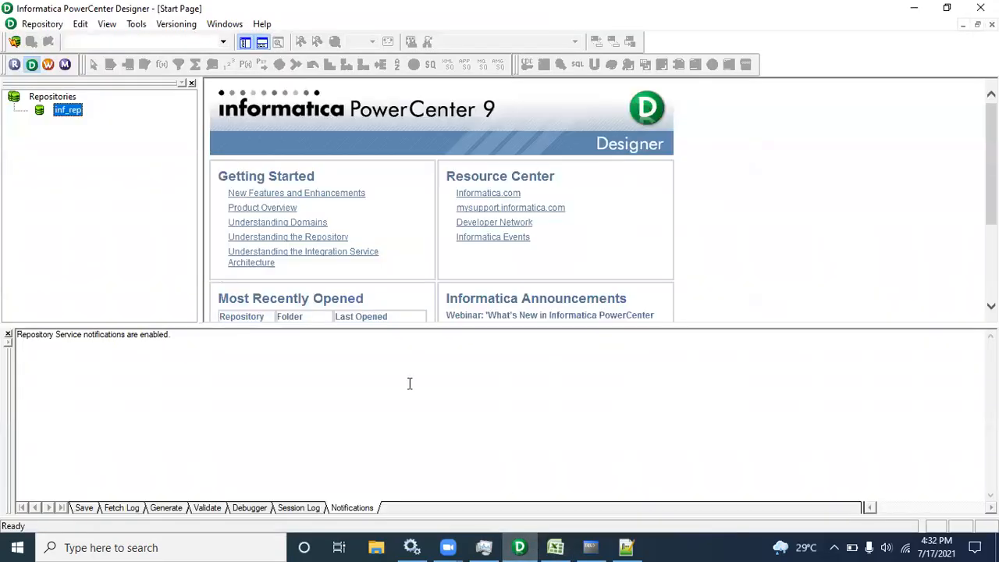
{"action": "right_click", "coordinate": [68, 114]}
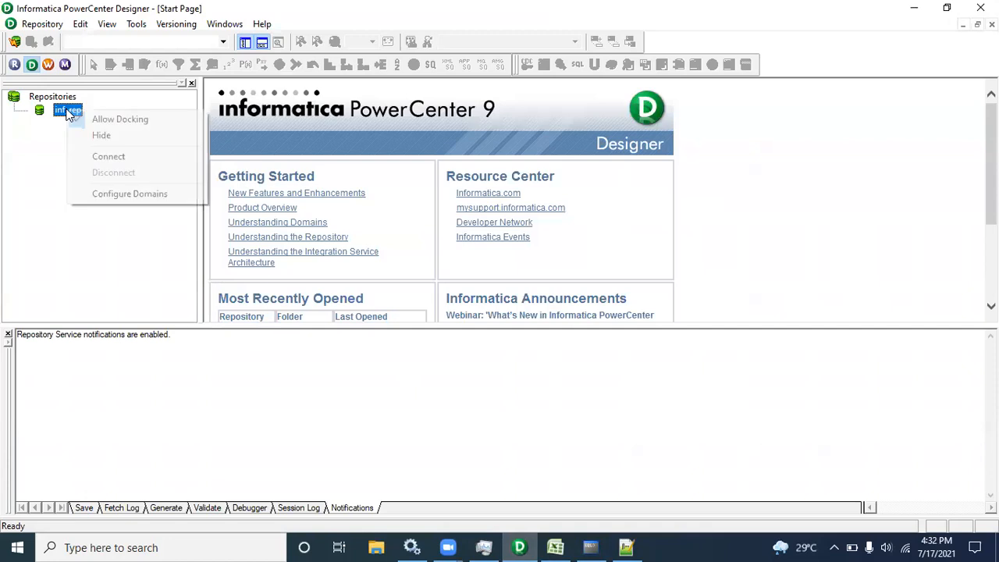
{"action": "left_click", "coordinate": [103, 156]}
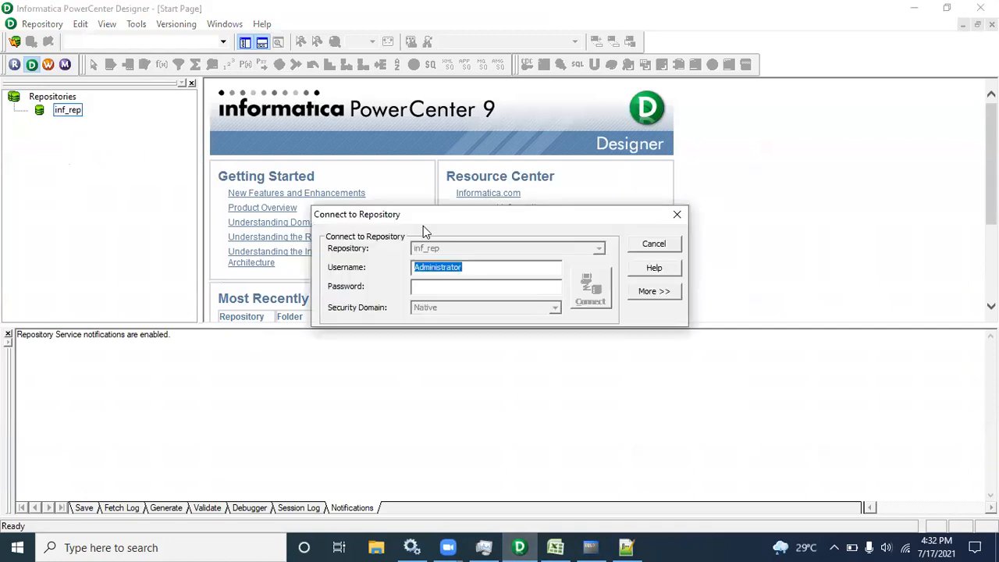
{"action": "left_click", "coordinate": [472, 287]}
{"action": "key", "text": "ctrl+v"}
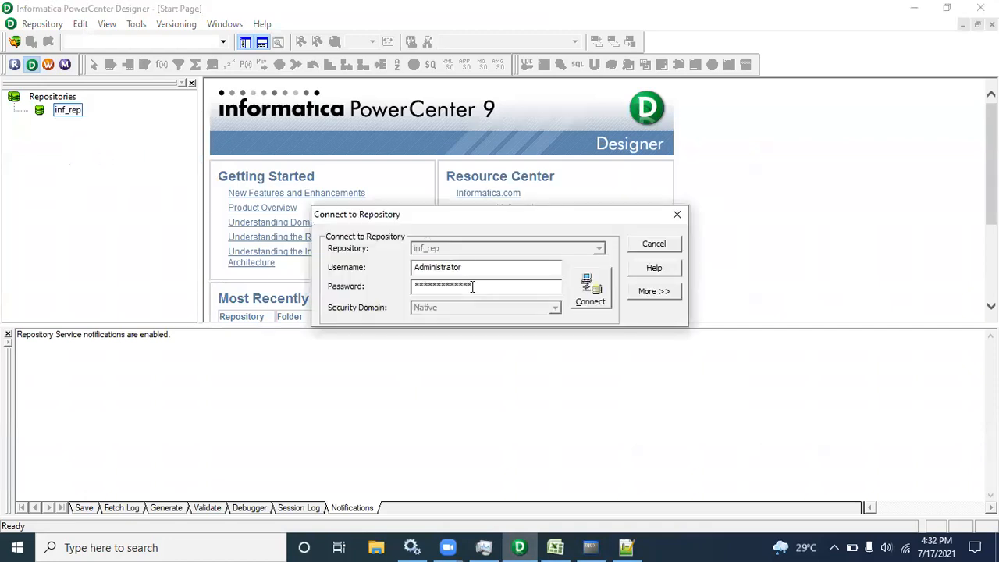
{"action": "left_click", "coordinate": [591, 282]}
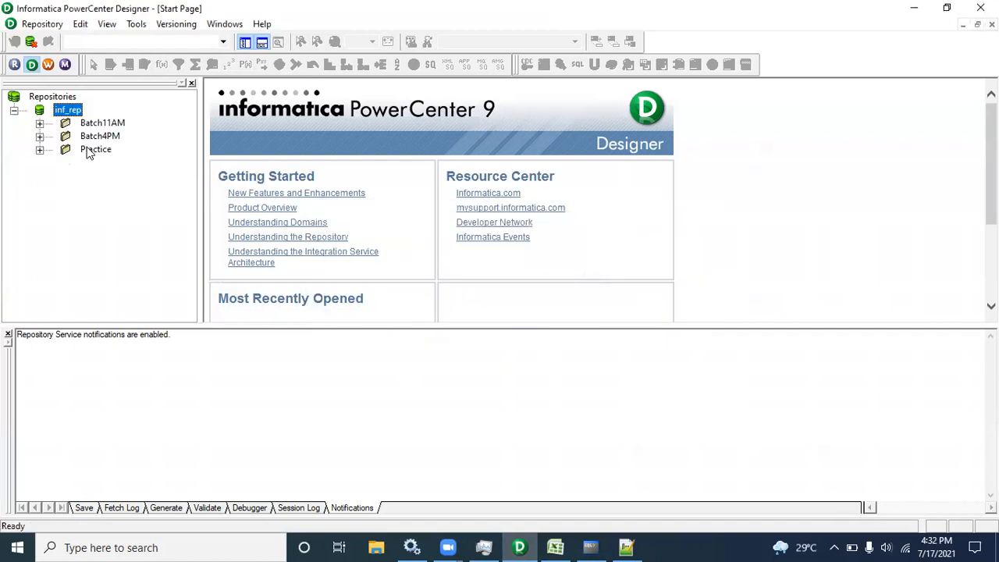
Open the Batch4PM folder and arrange all objects of the m_EMP_ROUTER mapping as icons
{"action": "double_click", "coordinate": [92, 137]}
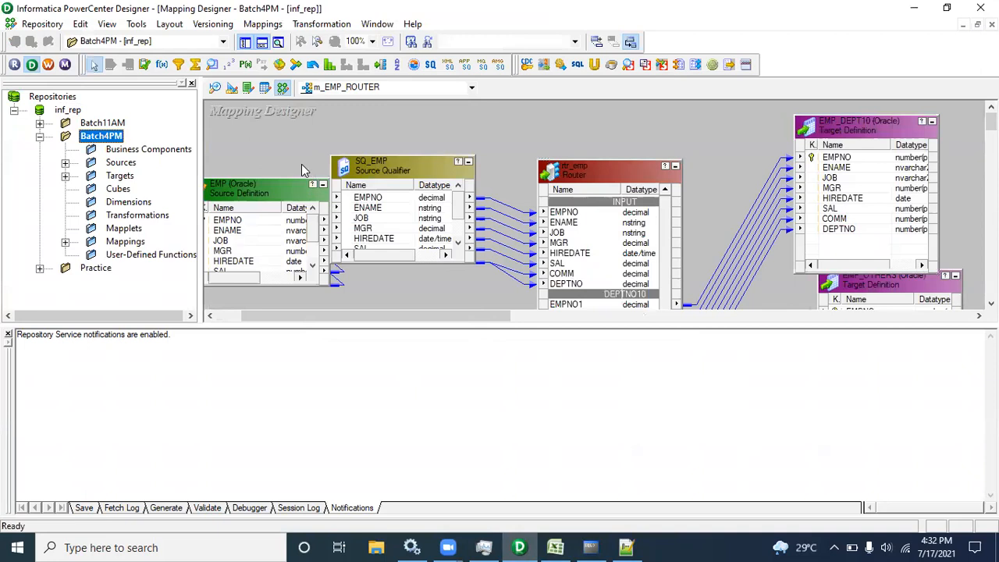
{"action": "right_click", "coordinate": [304, 167]}
{"action": "left_click", "coordinate": [353, 261]}
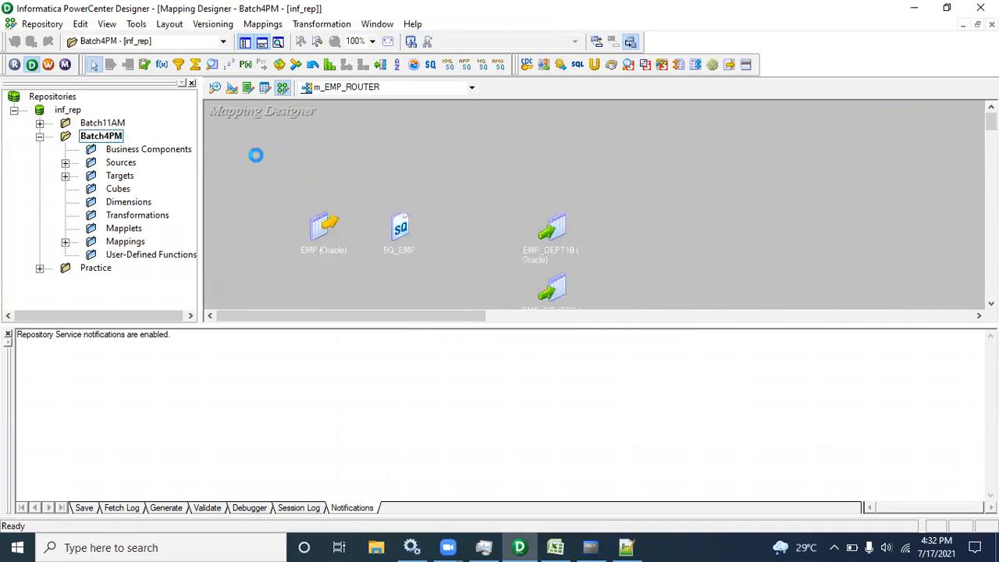
Open the Target Designer and clear all objects from its workspace
{"action": "left_click", "coordinate": [232, 89]}
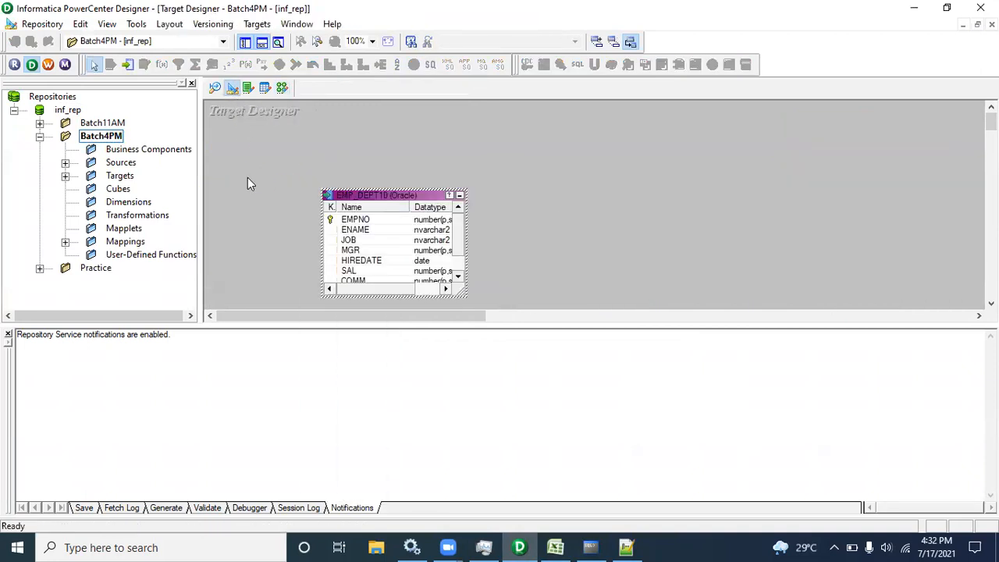
{"action": "right_click", "coordinate": [254, 169]}
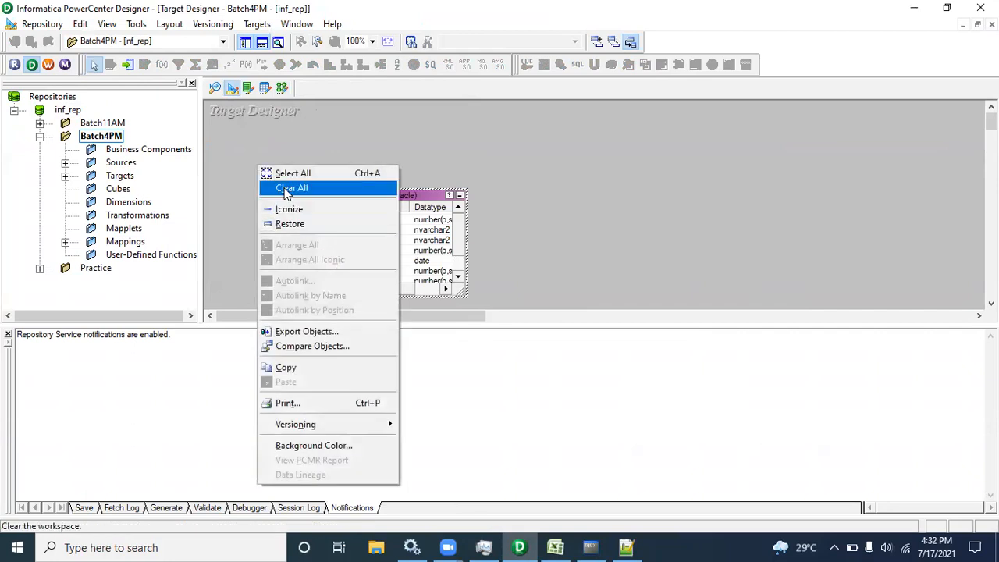
Clear the Target Designer workspace and add a target table based on the scott EMP source
{"action": "left_click", "coordinate": [289, 188]}
{"action": "left_click", "coordinate": [65, 162]}
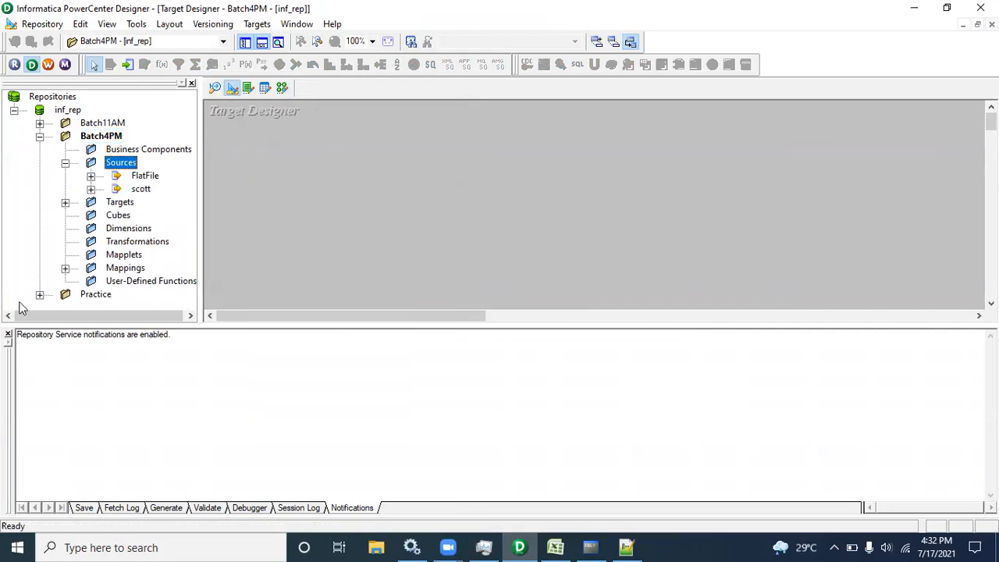
{"action": "left_click", "coordinate": [8, 335]}
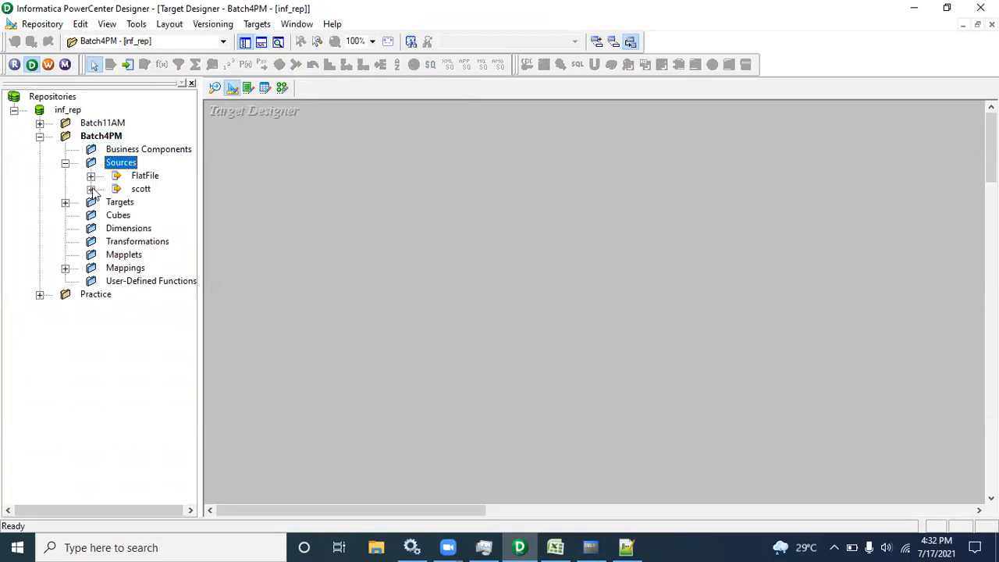
{"action": "left_click", "coordinate": [92, 189]}
{"action": "left_click_drag", "start_coordinate": [181, 206], "coordinate": [315, 201]}
Rename the EMP target table to EMP_AGG_TR
{"action": "left_click", "coordinate": [369, 245]}
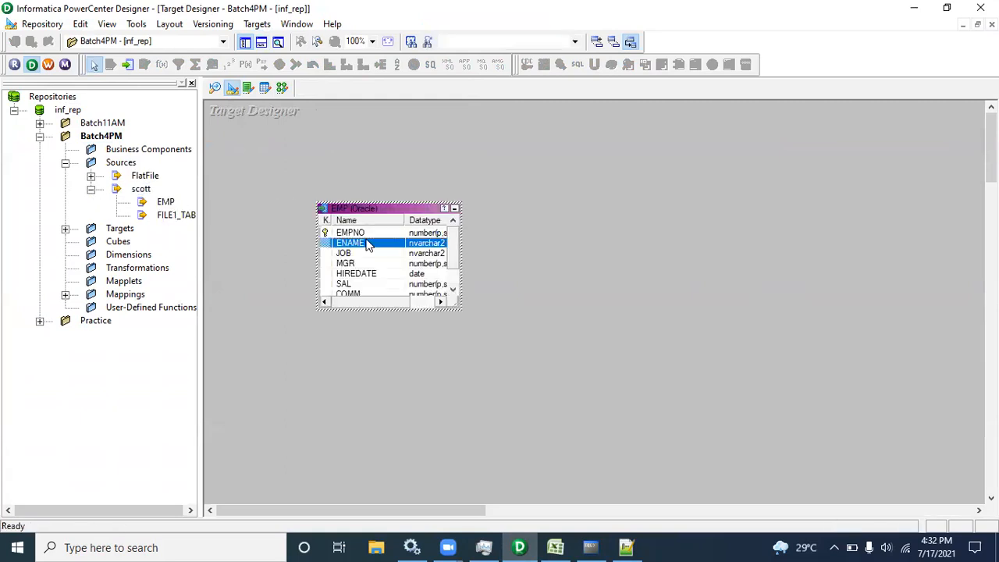
{"action": "double_click", "coordinate": [368, 245]}
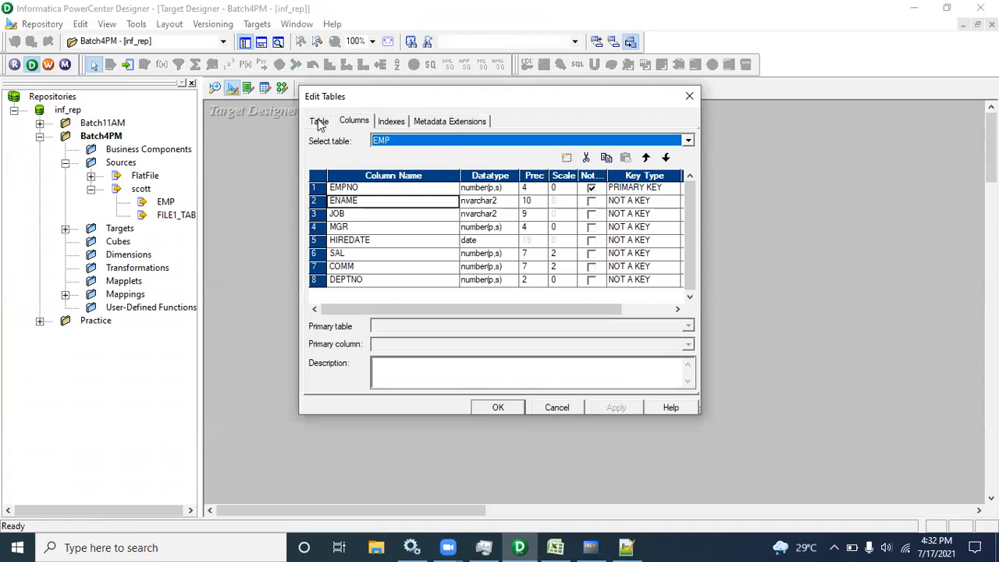
{"action": "left_click", "coordinate": [319, 122]}
{"action": "left_click", "coordinate": [670, 140]}
{"action": "left_click", "coordinate": [401, 250]}
{"action": "type", "text": "_AGG_TR"}
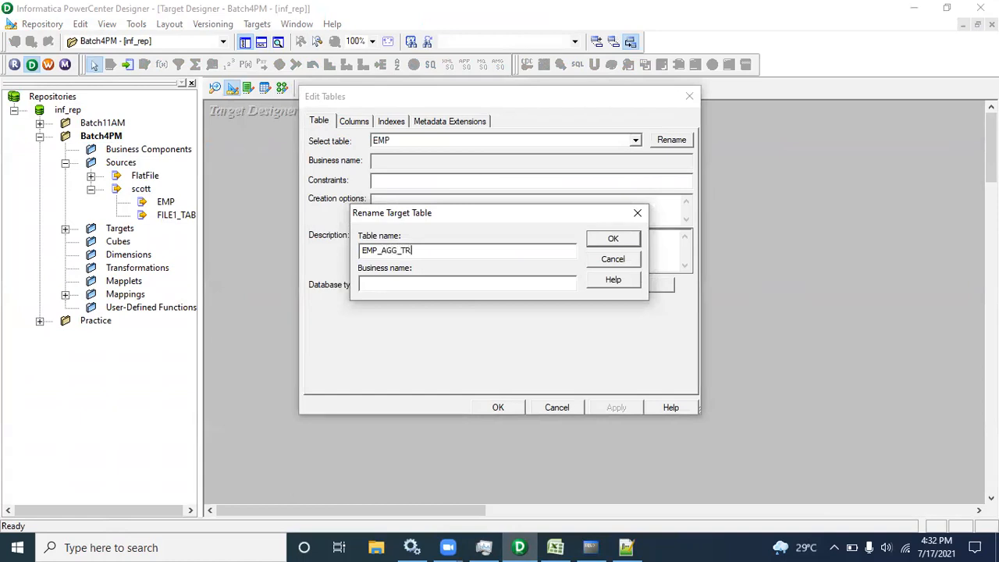
{"action": "key", "text": "Return"}
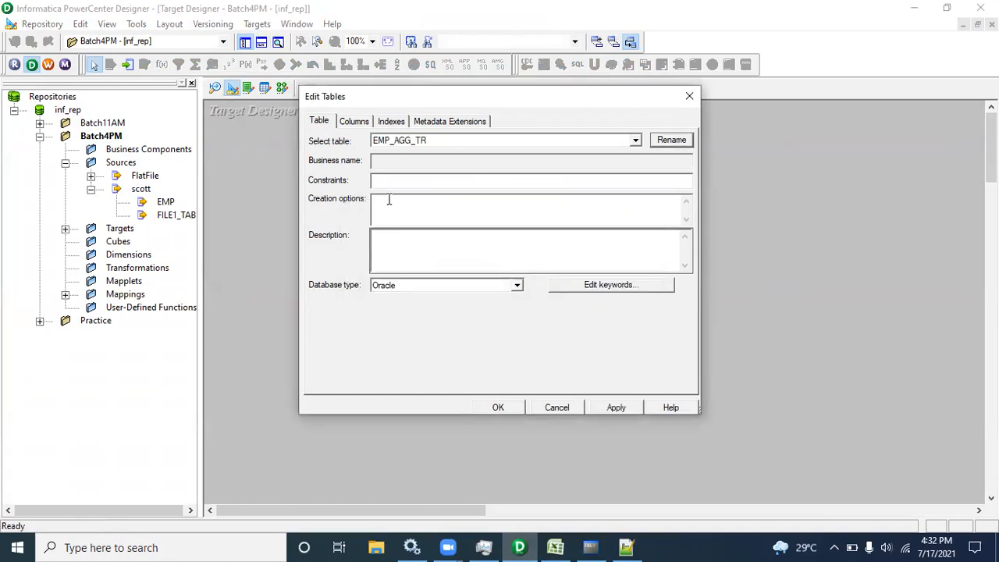
Remove the EMPNO, ENAME, JOB, MGR, HIREDATE and COMM columns from the EMP_AGG_TR target, keeping SAL and DEPTNO
{"action": "left_click", "coordinate": [362, 123]}
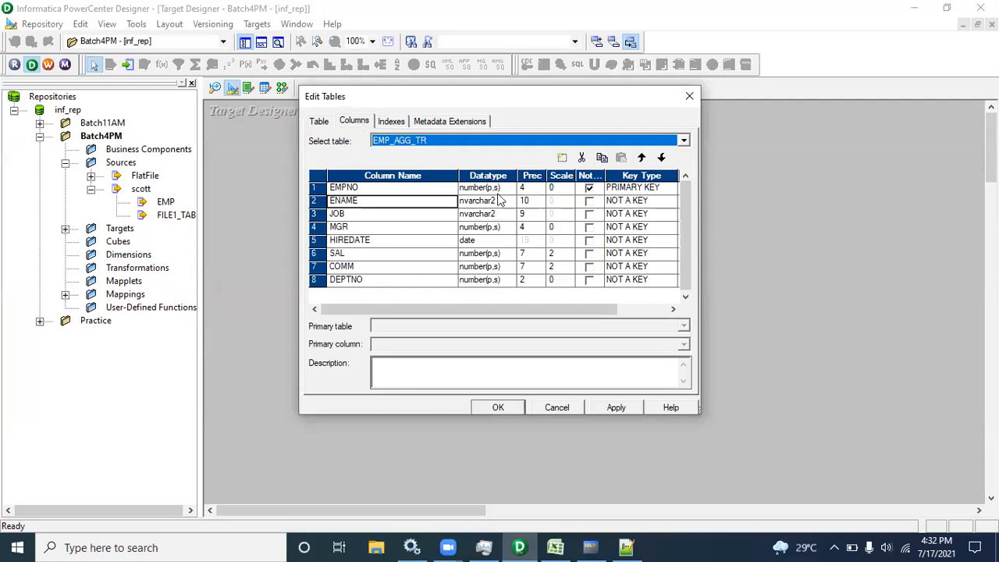
{"action": "left_click", "coordinate": [583, 159]}
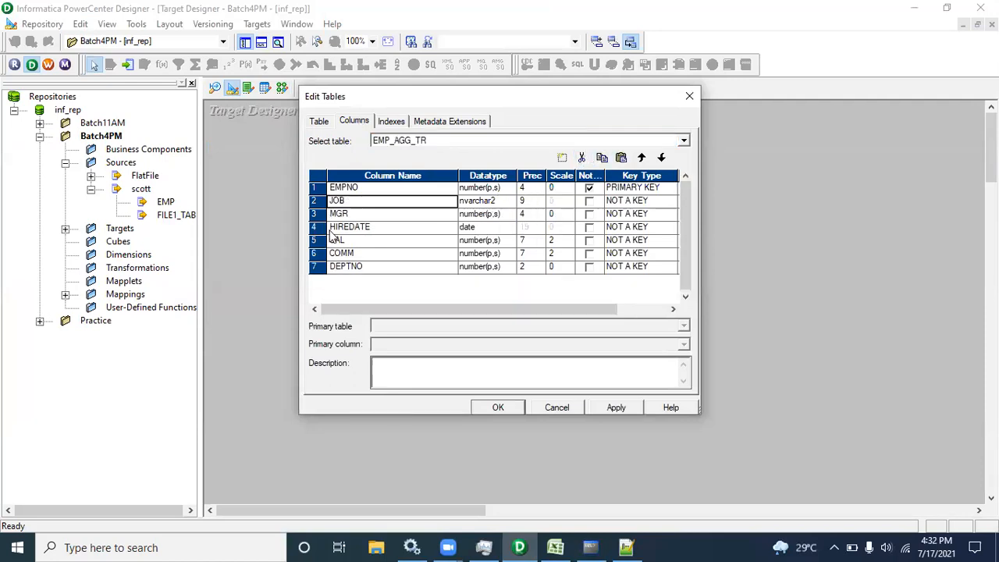
{"action": "left_click", "coordinate": [314, 191]}
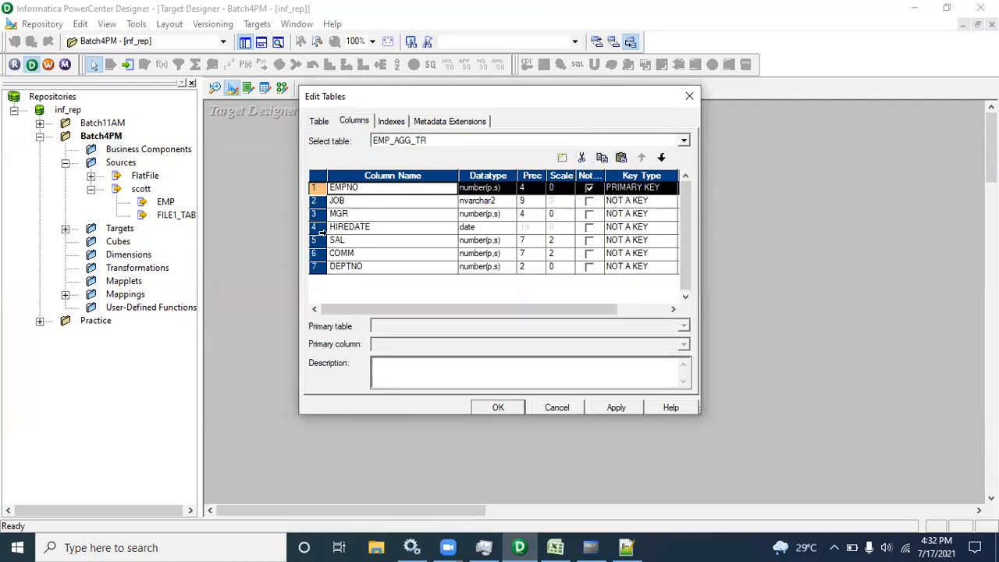
{"action": "left_click", "coordinate": [317, 226], "text": "shift"}
{"action": "left_click", "coordinate": [583, 159]}
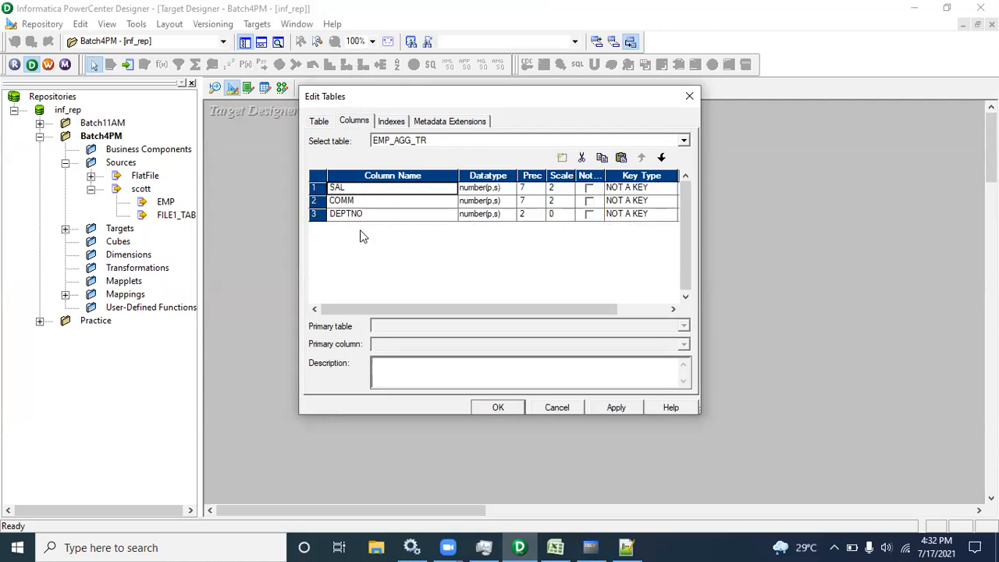
{"action": "left_click", "coordinate": [316, 200]}
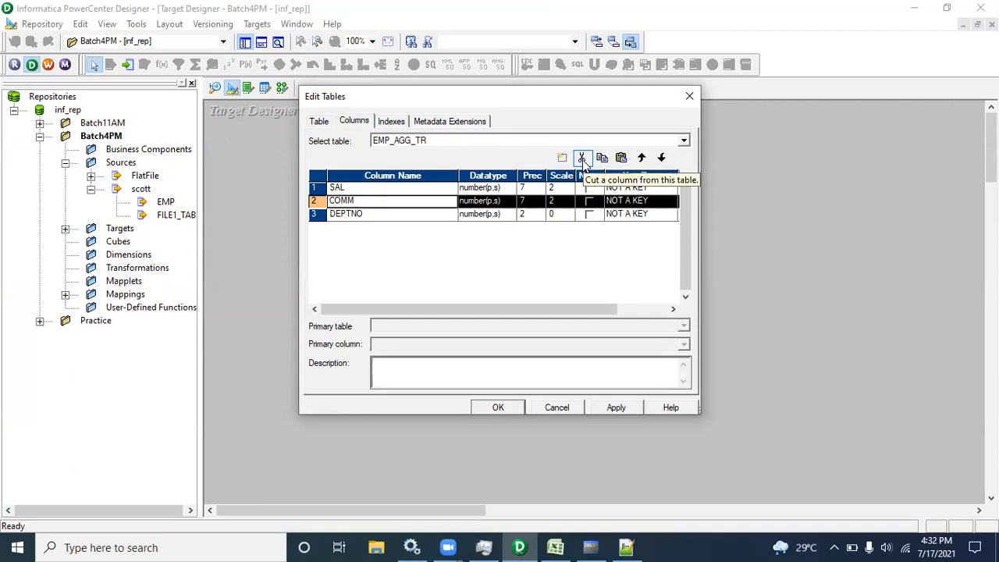
{"action": "left_click", "coordinate": [582, 159]}
Rename the SAL column to SUM_SAL and paste three copies of it above DEPTNO
{"action": "left_click", "coordinate": [332, 187]}
{"action": "type", "text": "SUM_"}
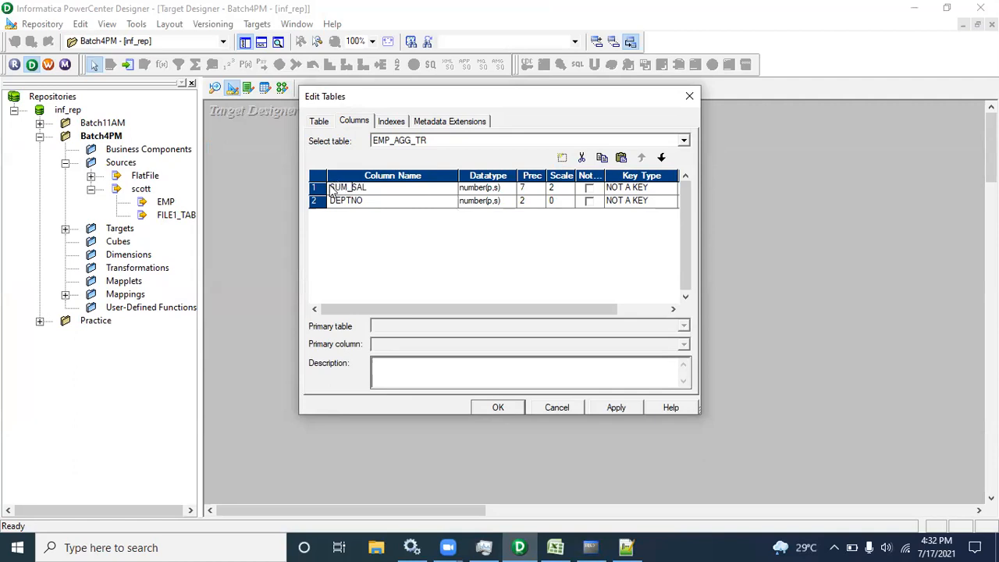
{"action": "left_click", "coordinate": [319, 187]}
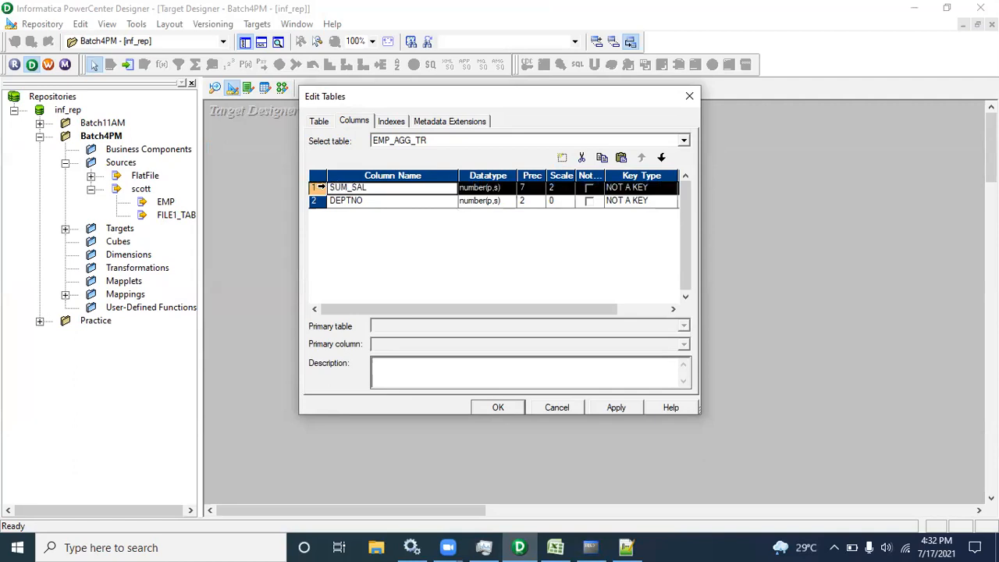
{"action": "left_click", "coordinate": [602, 158]}
{"action": "left_click", "coordinate": [621, 158]}
{"action": "left_click", "coordinate": [621, 157]}
{"action": "left_click", "coordinate": [621, 158]}
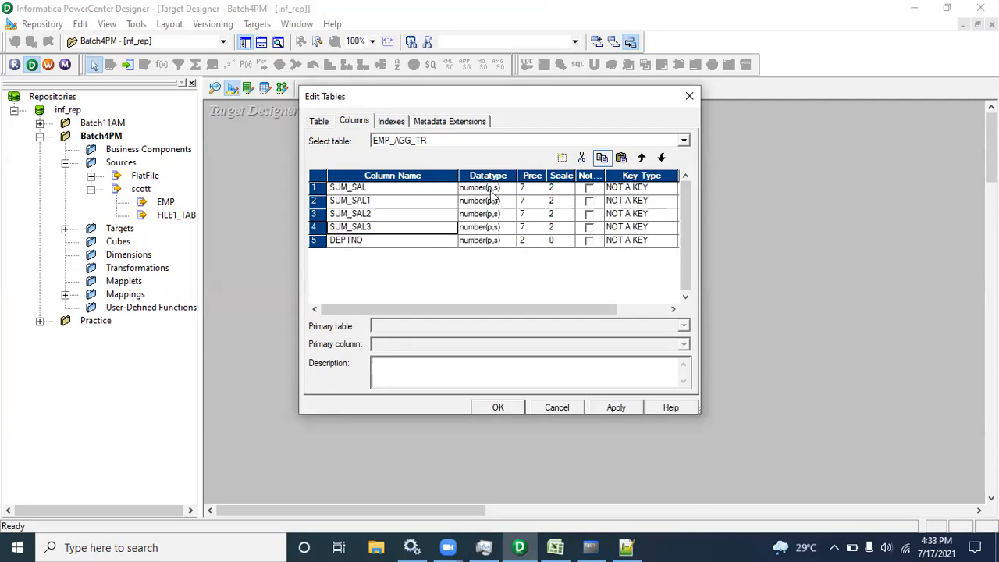
Change the prefix of the first copied salary column to MAX, giving MAX_SAL1
{"action": "left_click", "coordinate": [384, 200]}
{"action": "left_click", "coordinate": [349, 201]}
{"action": "key", "text": "BackSpace"}
{"action": "key", "text": "BackSpace"}
{"action": "key", "text": "BackSpace"}
{"action": "type", "text": "MAX"}
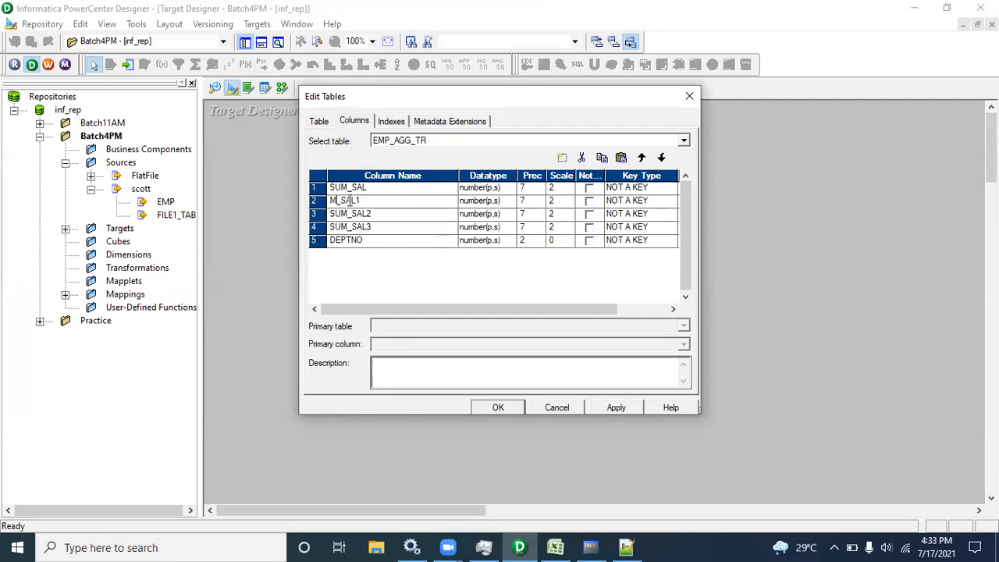
{"action": "key", "text": "BackSpace"}
{"action": "type", "text": "X"}
Change the prefix of the second copied salary column to MIN, giving MIN_SAL2
{"action": "left_click", "coordinate": [349, 213]}
{"action": "key", "text": "BackSpace"}
{"action": "key", "text": "BackSpace"}
{"action": "key", "text": "BackSpace"}
{"action": "type", "text": "MI"}
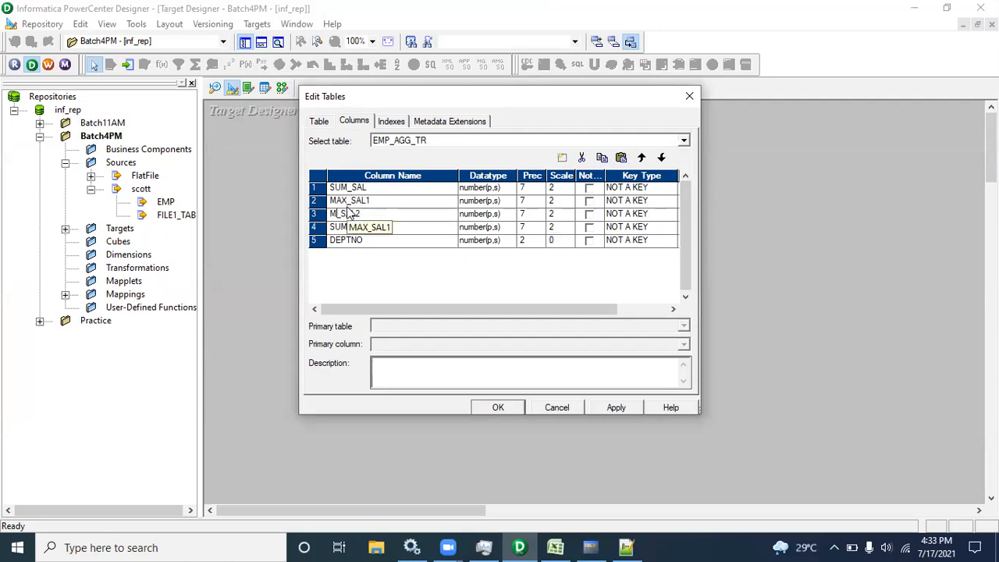
{"action": "type", "text": "N"}
Change the third copy's prefix to AVG and strip the trailing digits, leaving the copies named MAX_SAL, MIN_SAL and AVG_SAL
{"action": "left_click", "coordinate": [349, 227]}
{"action": "key", "text": "BackSpace"}
{"action": "key", "text": "BackSpace"}
{"action": "key", "text": "BackSpace"}
{"action": "type", "text": "AVG"}
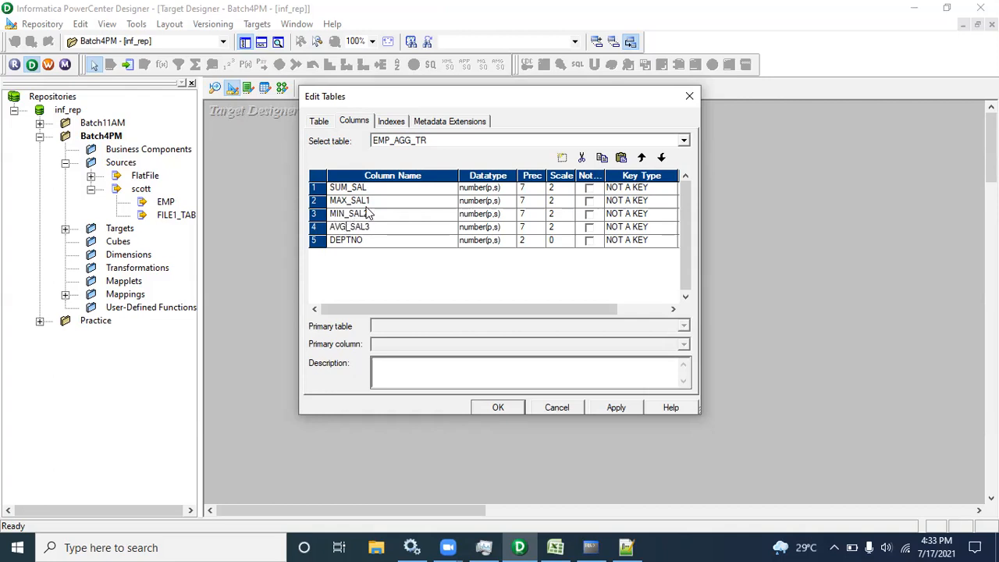
{"action": "left_click", "coordinate": [372, 213]}
{"action": "left_click", "coordinate": [372, 227]}
{"action": "left_click", "coordinate": [595, 29]}
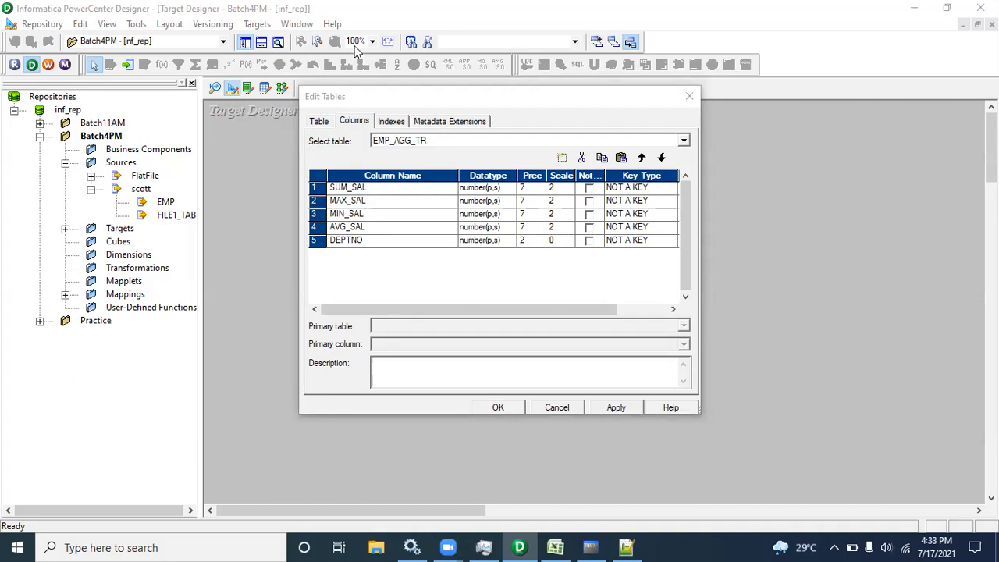
Review the emp query output in the SQL command line and the aggregator notes in Excel, ending back in PowerCenter Designer
{"action": "right_click", "coordinate": [669, 542]}
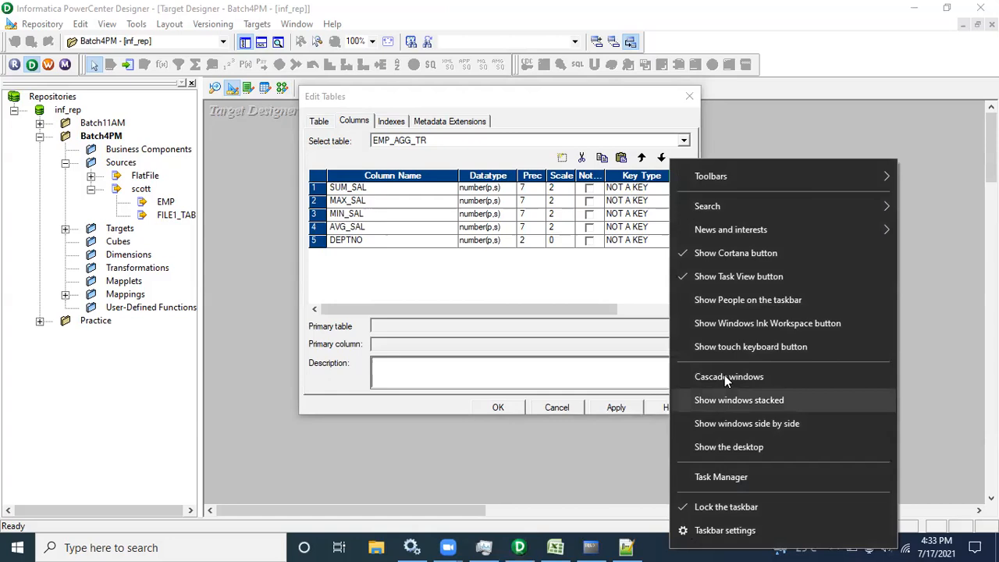
{"action": "left_click", "coordinate": [725, 448]}
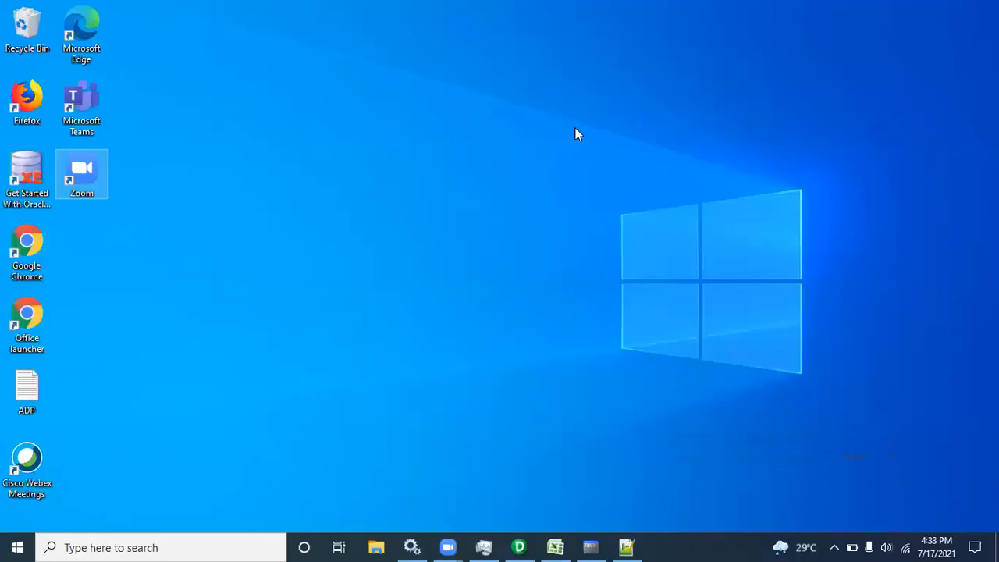
{"action": "left_click", "coordinate": [591, 547]}
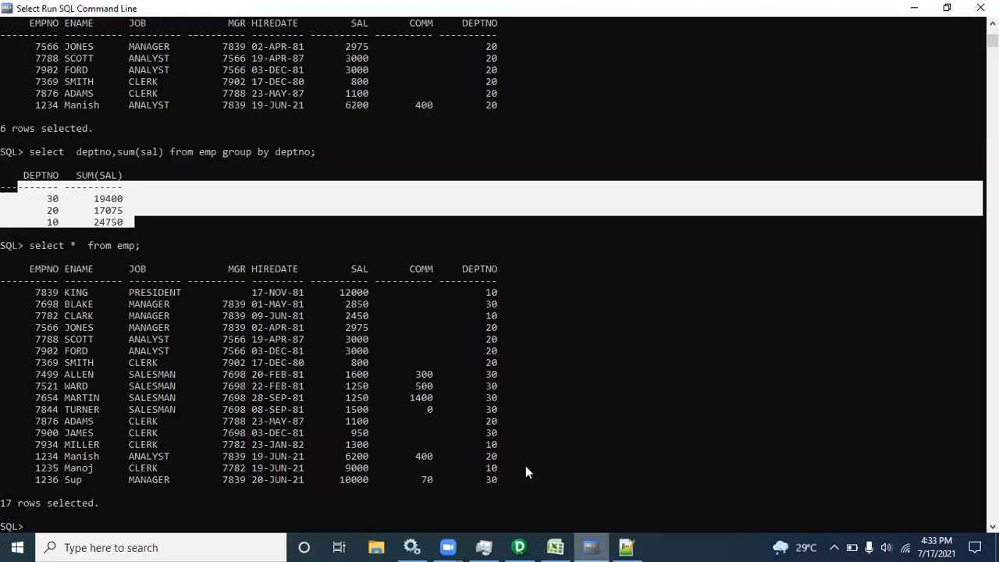
{"action": "left_click", "coordinate": [556, 547]}
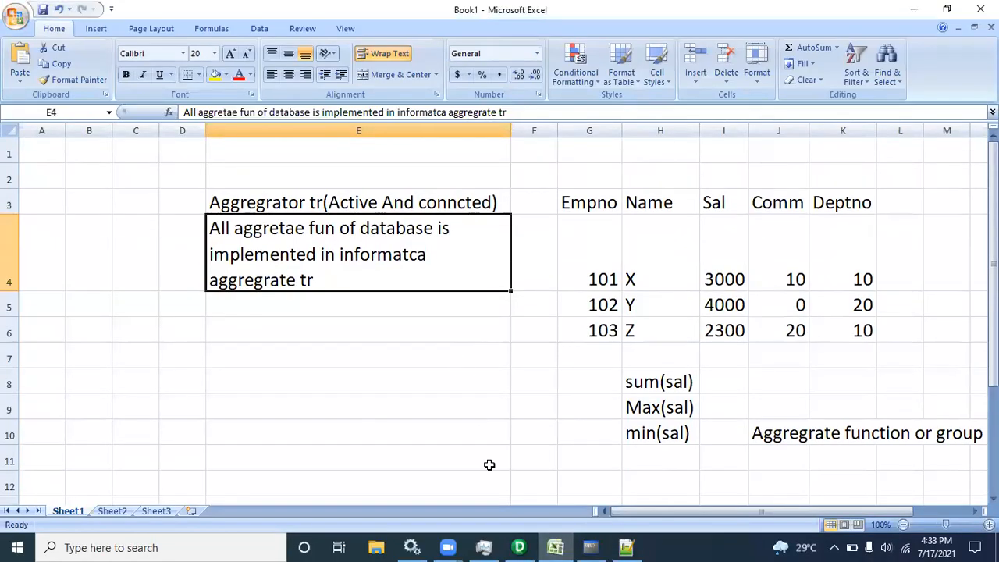
{"action": "left_click", "coordinate": [521, 547]}
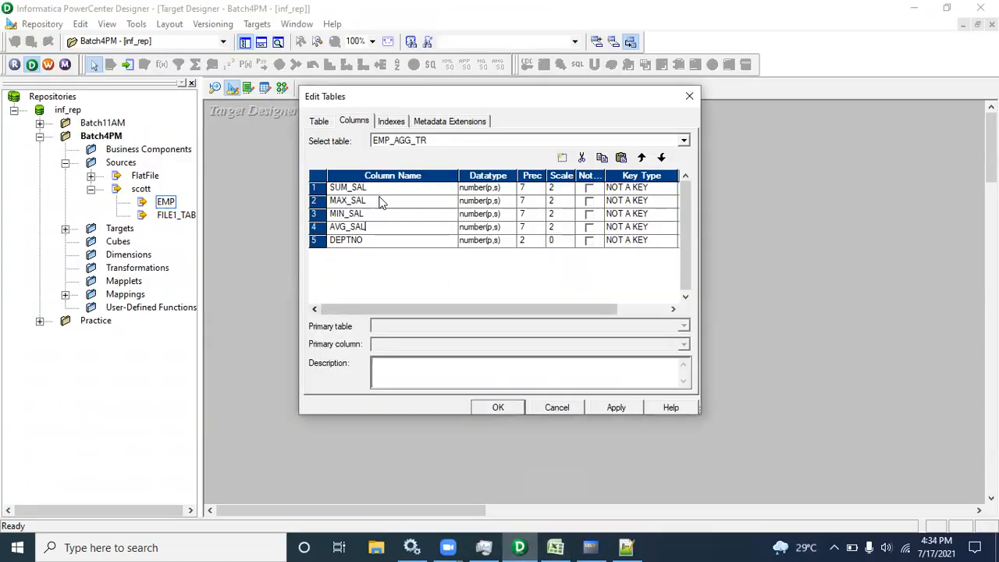
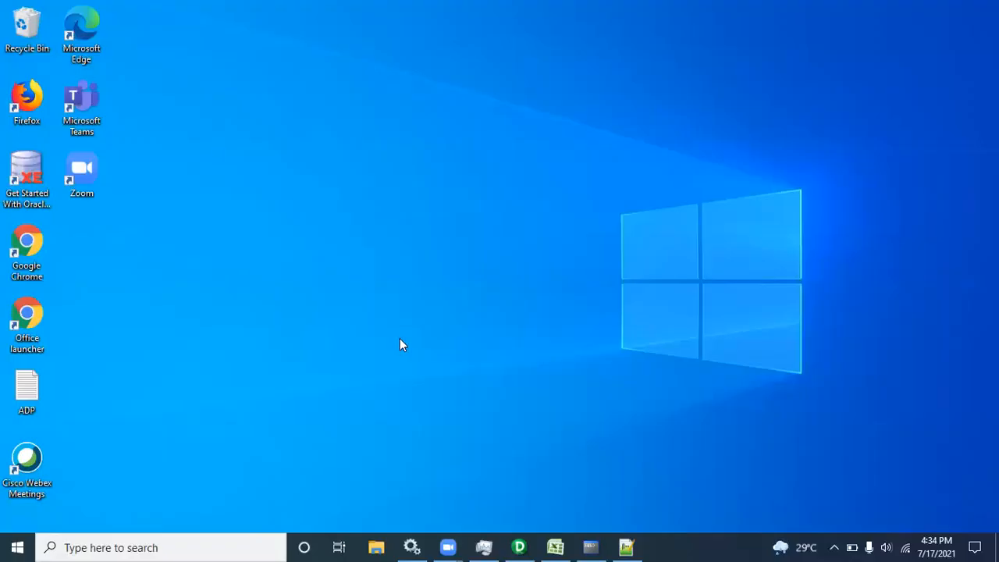
{"action": "left_click", "coordinate": [519, 548]}
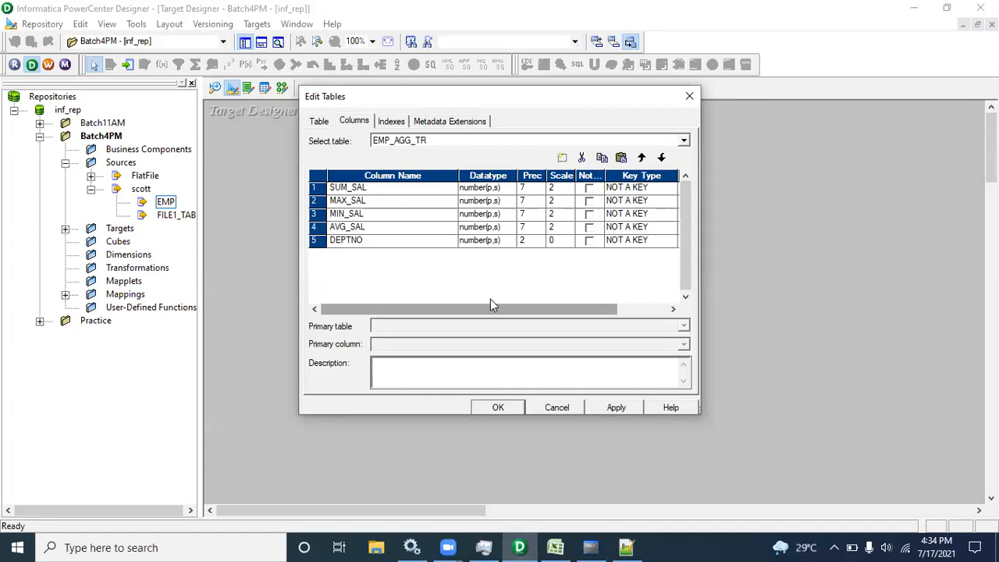
Set the precision of SUM_SAL, MAX_SAL, MIN_SAL and AVG_SAL to 10 and accept the table changes
{"action": "left_click_drag", "start_coordinate": [493, 309], "coordinate": [442, 326]}
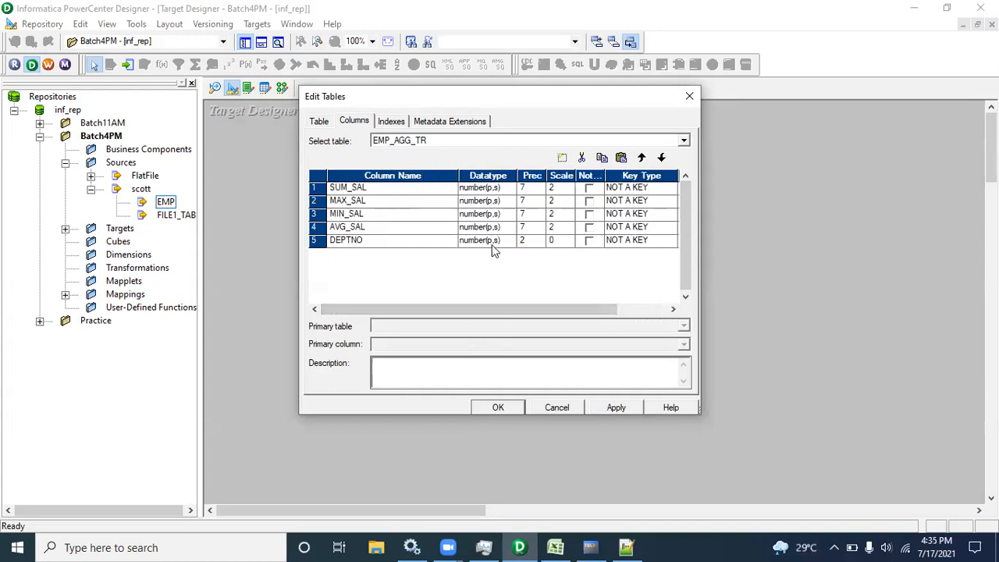
{"action": "left_click", "coordinate": [532, 189]}
{"action": "type", "text": "10"}
{"action": "left_click", "coordinate": [535, 202]}
{"action": "type", "text": "10"}
{"action": "left_click", "coordinate": [537, 214]}
{"action": "type", "text": "10"}
{"action": "left_click", "coordinate": [539, 226]}
{"action": "type", "text": "10"}
{"action": "left_click", "coordinate": [498, 408]}
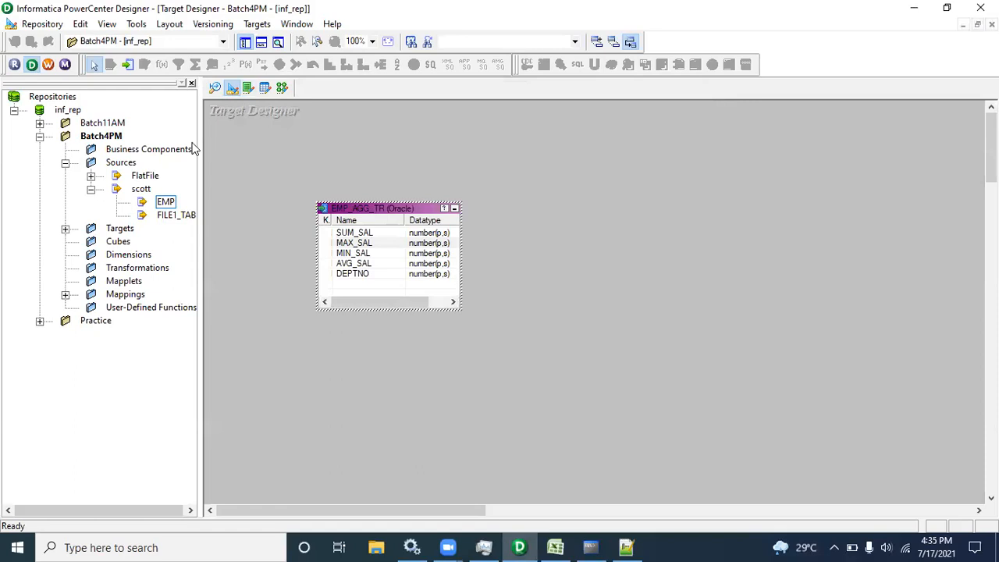
Clear the Source Analyzer workspace and select the EMP source under scott
{"action": "left_click", "coordinate": [217, 89]}
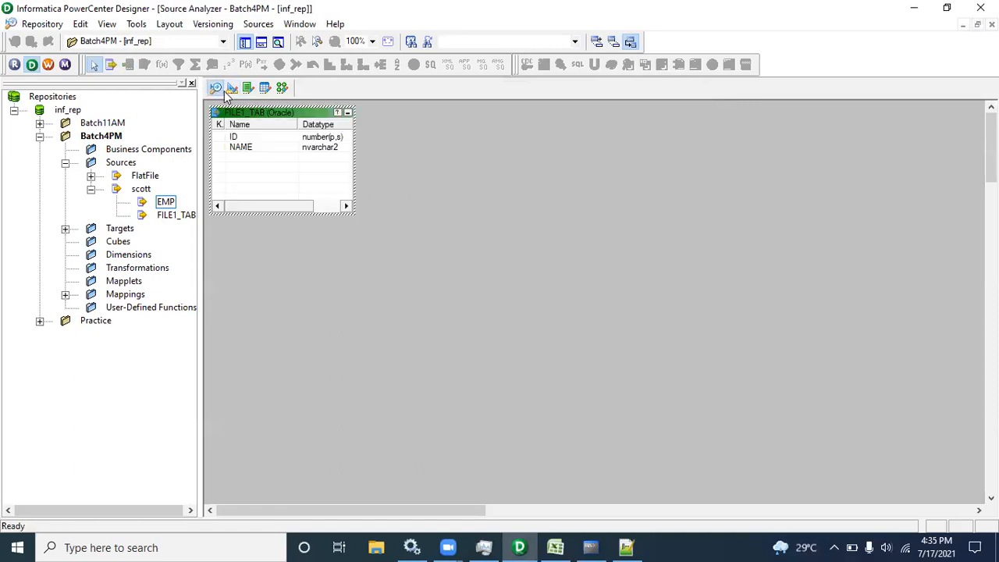
{"action": "right_click", "coordinate": [413, 146]}
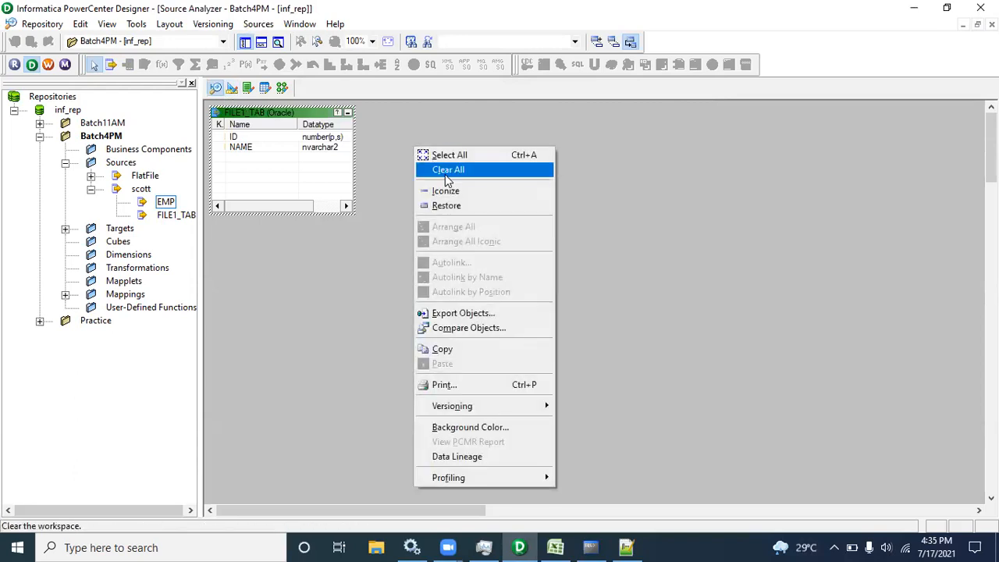
{"action": "left_click", "coordinate": [426, 171]}
{"action": "left_click", "coordinate": [171, 203]}
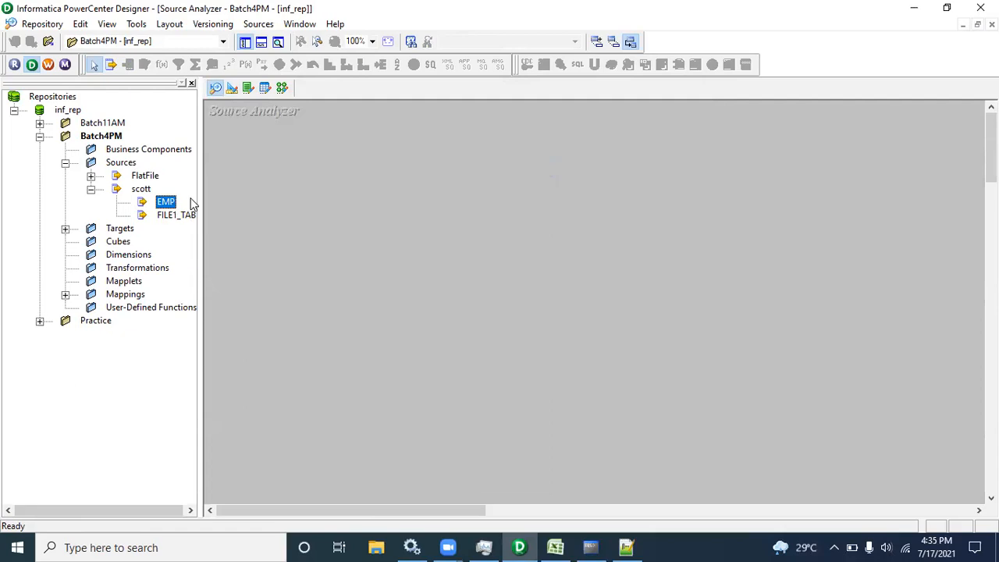
Add another EMP target from the source in the Target Designer and delete it from the repository
{"action": "left_click", "coordinate": [231, 91]}
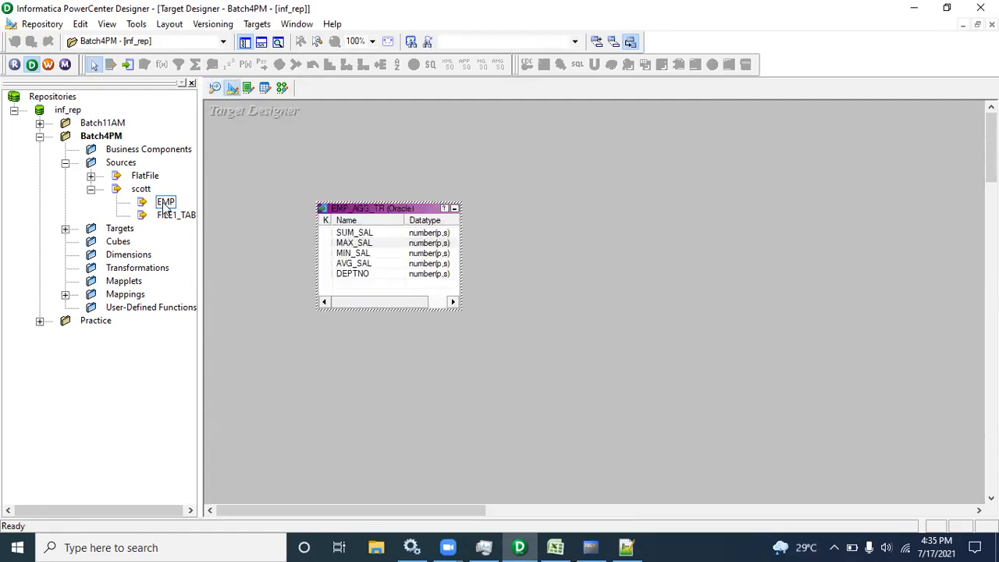
{"action": "left_click_drag", "start_coordinate": [165, 203], "coordinate": [692, 196]}
{"action": "key", "text": "Delete"}
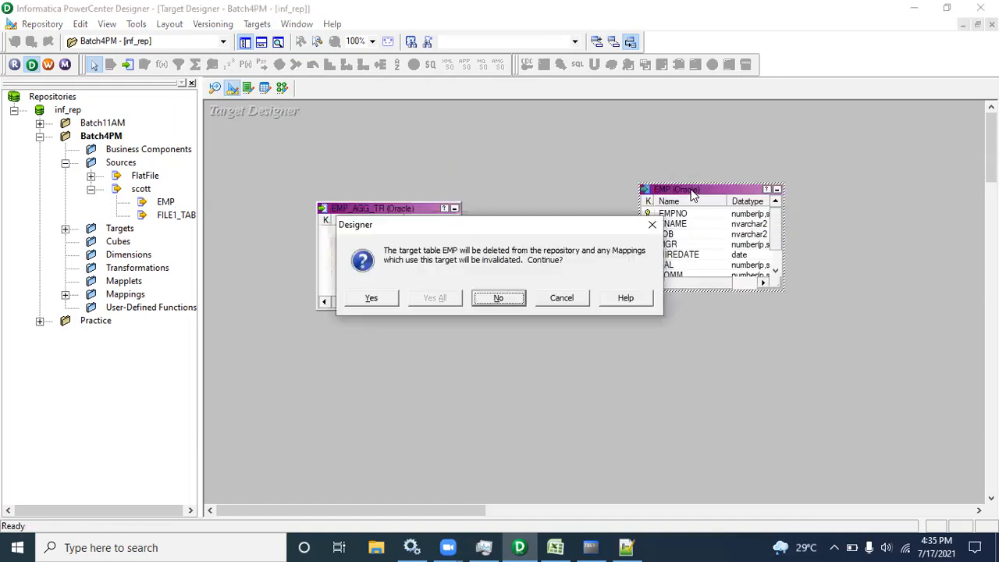
{"action": "key", "text": "Left"}
{"action": "key", "text": "Return"}
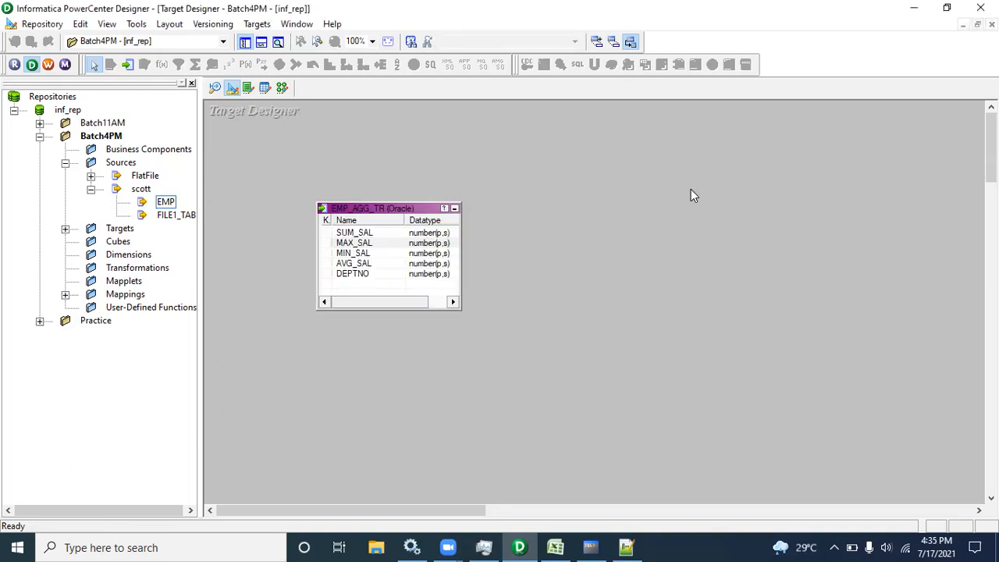
Review the EMP_AGG_TR target's table properties and columns against the emp query output in the SQL command line
{"action": "double_click", "coordinate": [393, 248]}
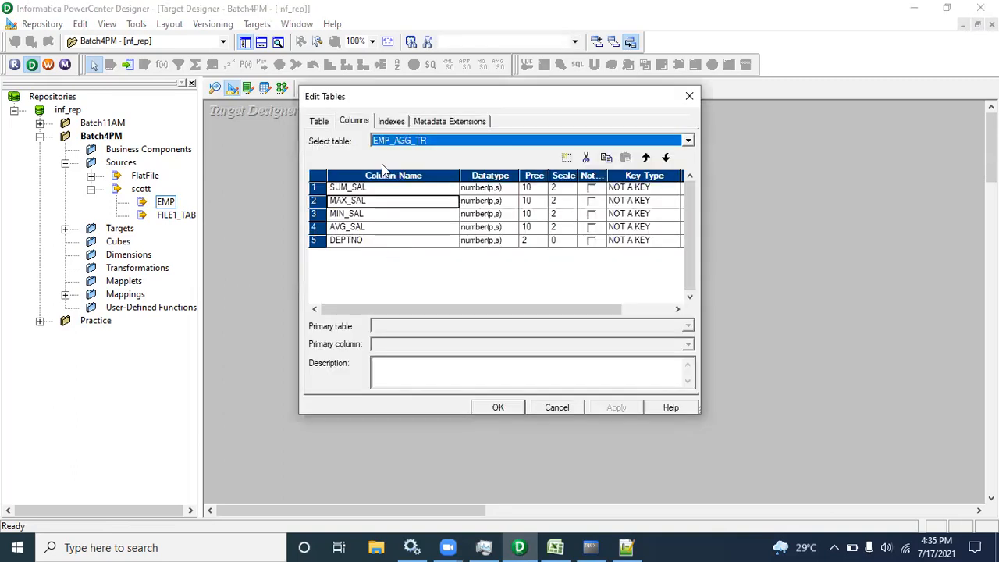
{"action": "left_click", "coordinate": [325, 125]}
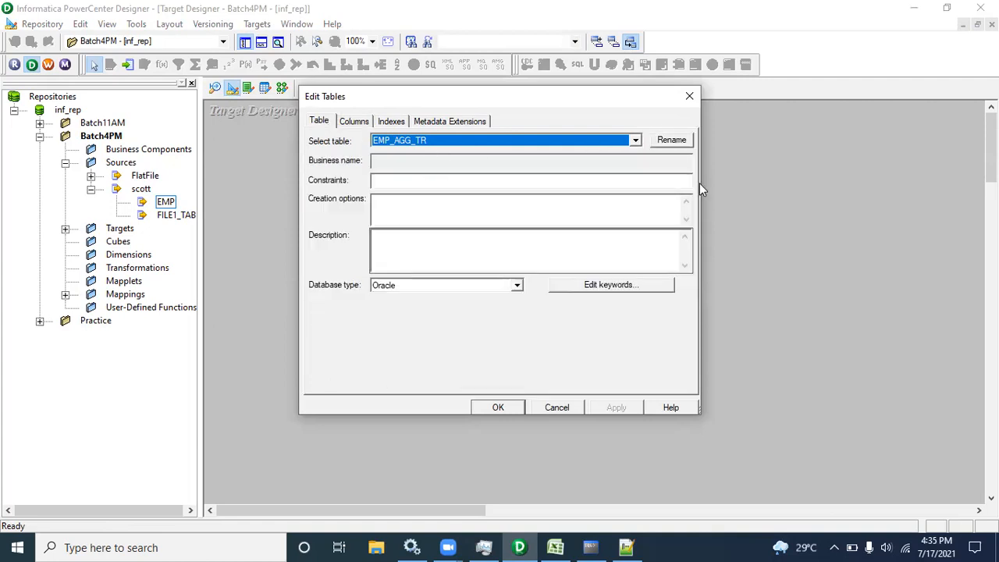
{"action": "left_click", "coordinate": [353, 125]}
{"action": "left_click", "coordinate": [320, 239]}
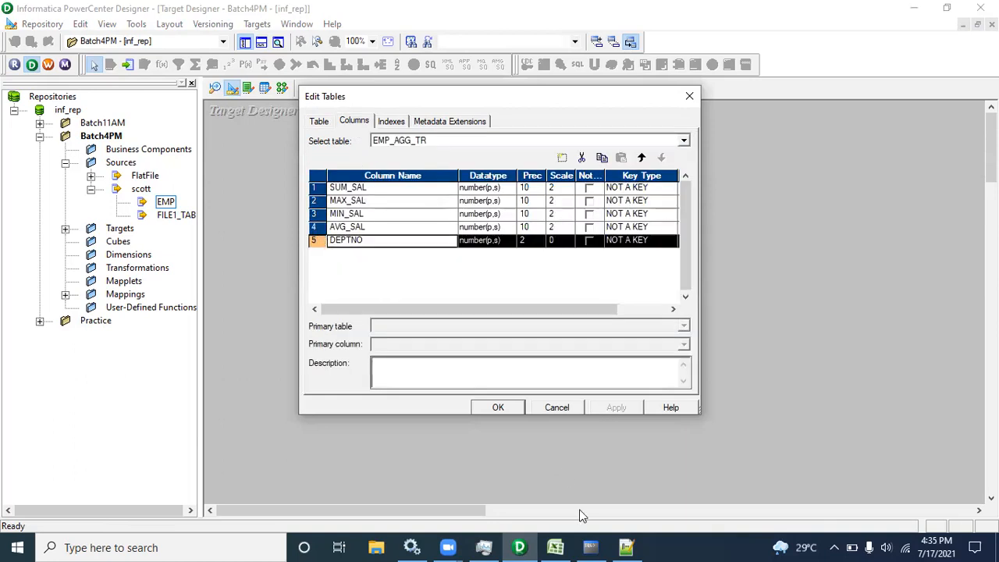
{"action": "left_click", "coordinate": [591, 547]}
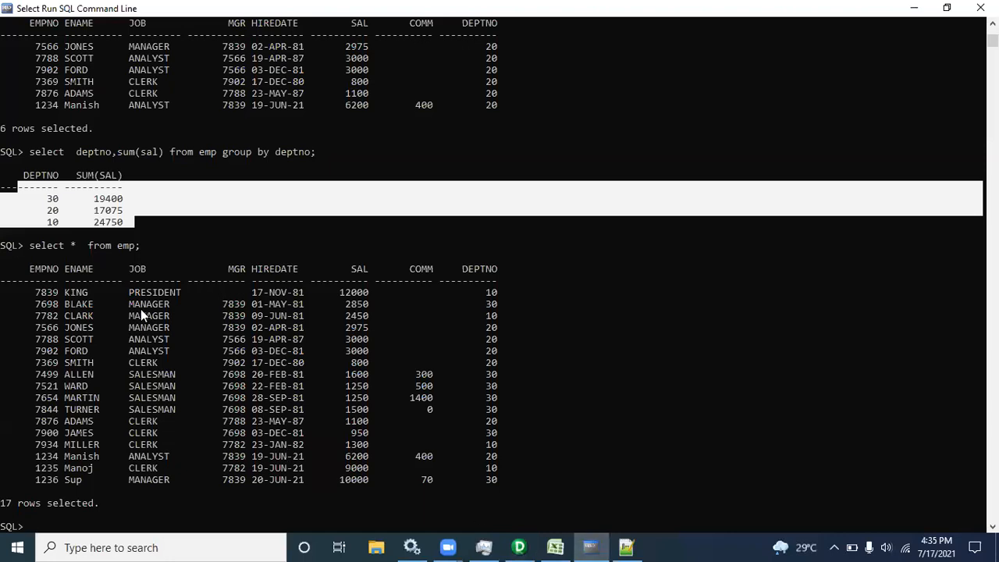
{"action": "left_click", "coordinate": [597, 546]}
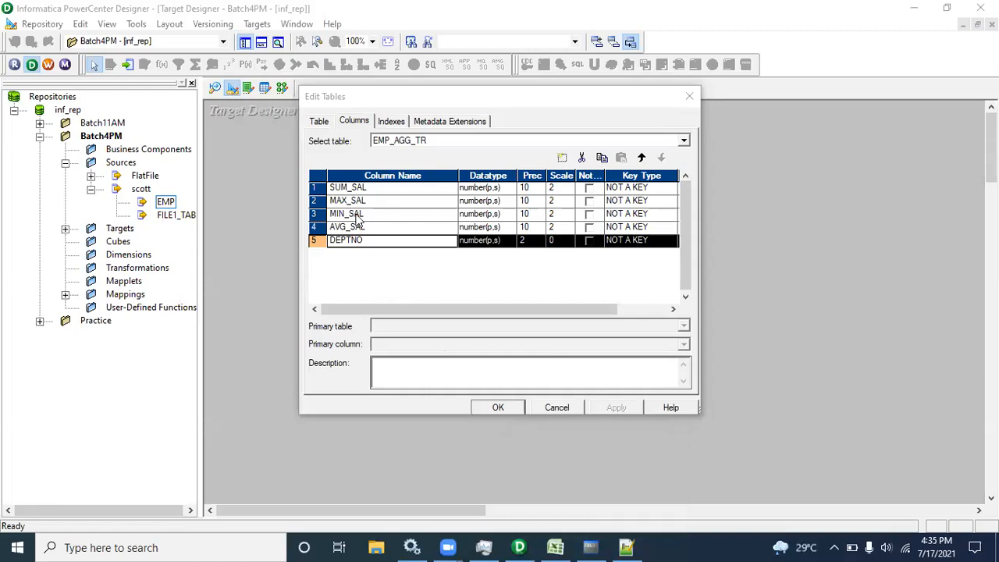
{"action": "left_click", "coordinate": [322, 188]}
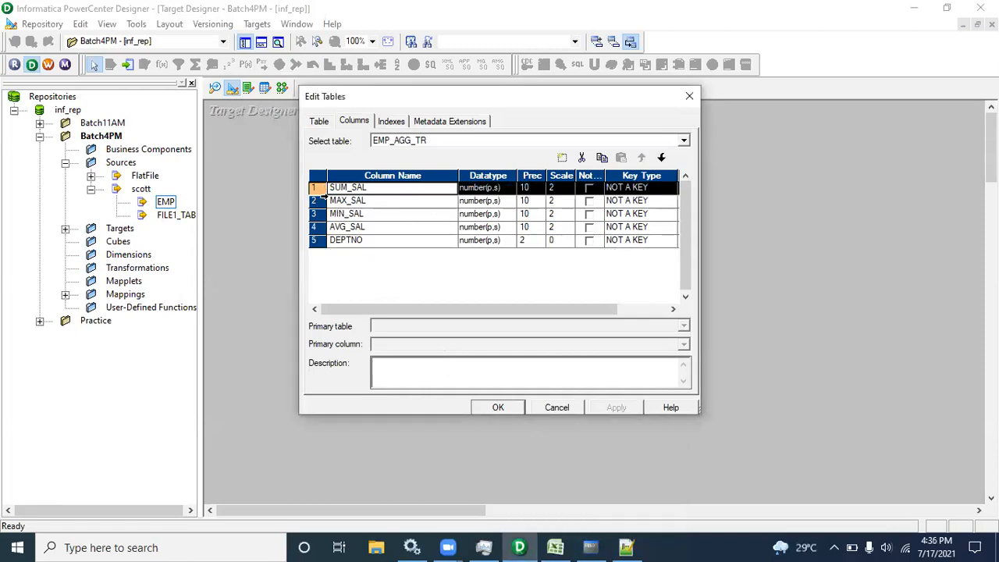
{"action": "left_click", "coordinate": [322, 200]}
{"action": "left_click", "coordinate": [322, 214]}
{"action": "left_click", "coordinate": [321, 228]}
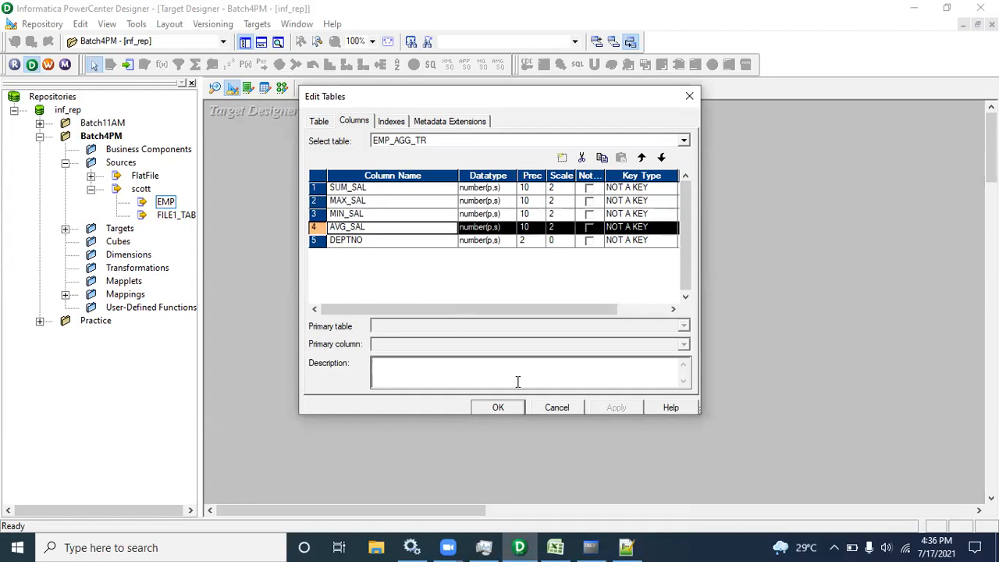
{"action": "left_click", "coordinate": [511, 406]}
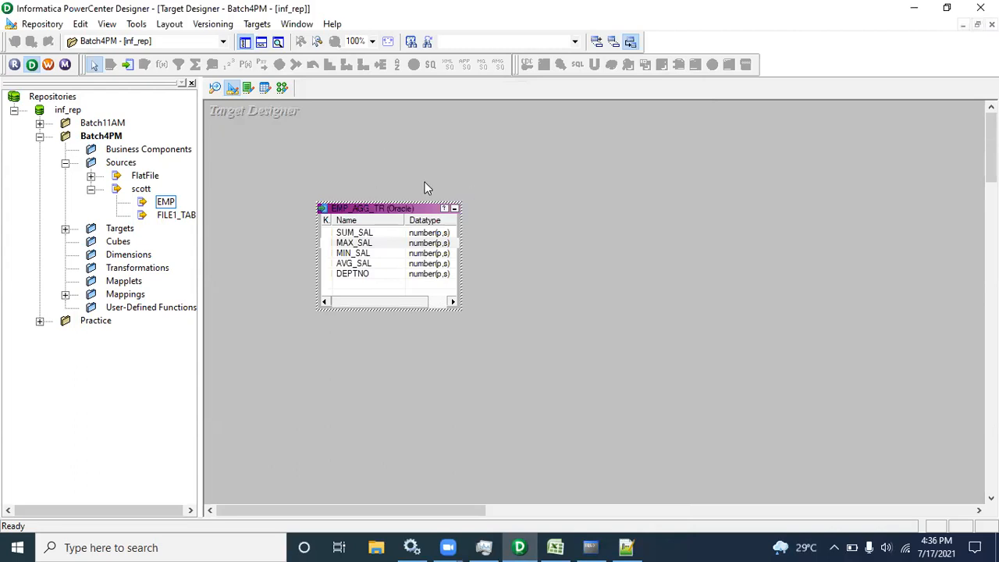
Start generating and executing the create-table SQL for all target tables, choosing the batch4pm ODBC data source
{"action": "left_click", "coordinate": [258, 24]}
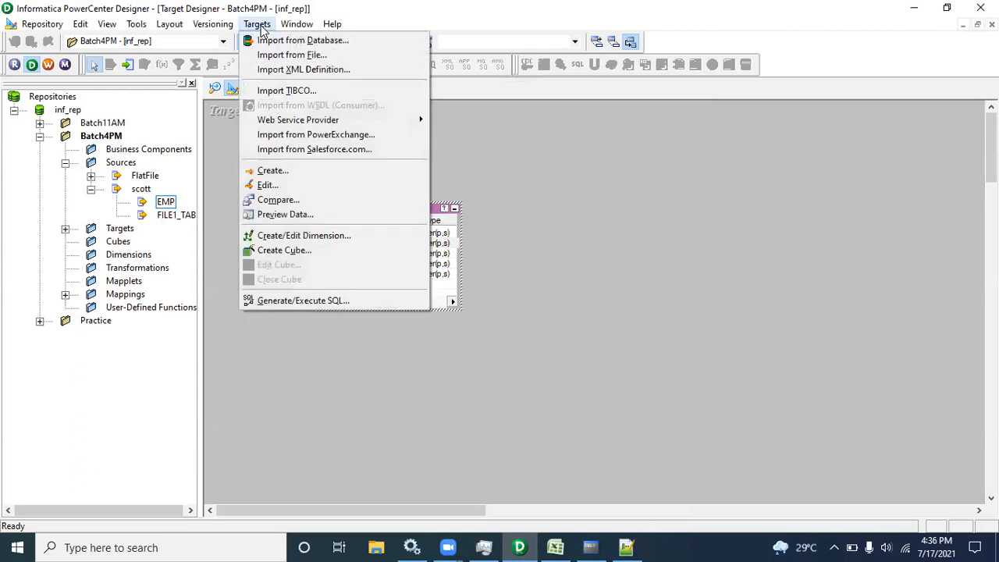
{"action": "left_click", "coordinate": [338, 300]}
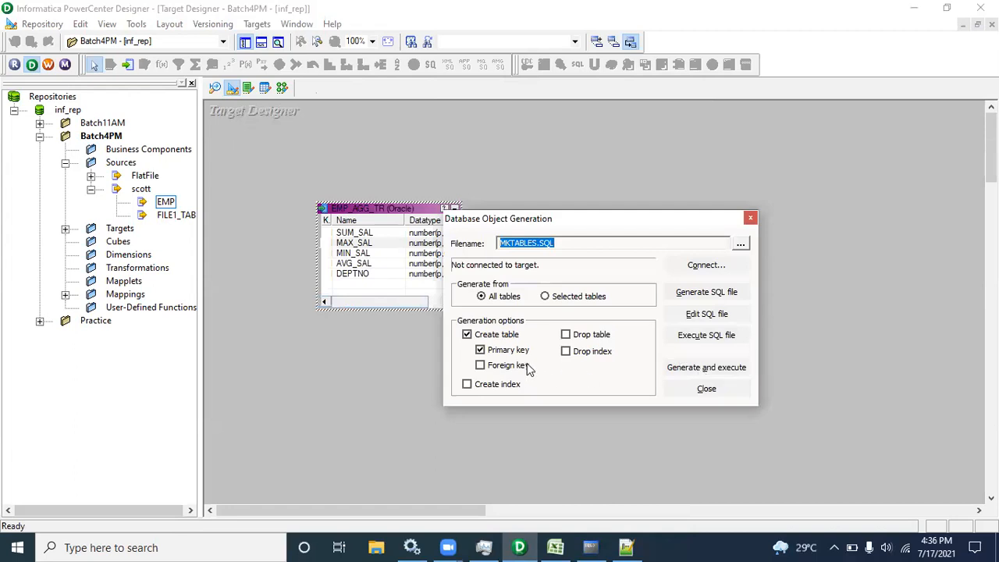
{"action": "left_click", "coordinate": [707, 367]}
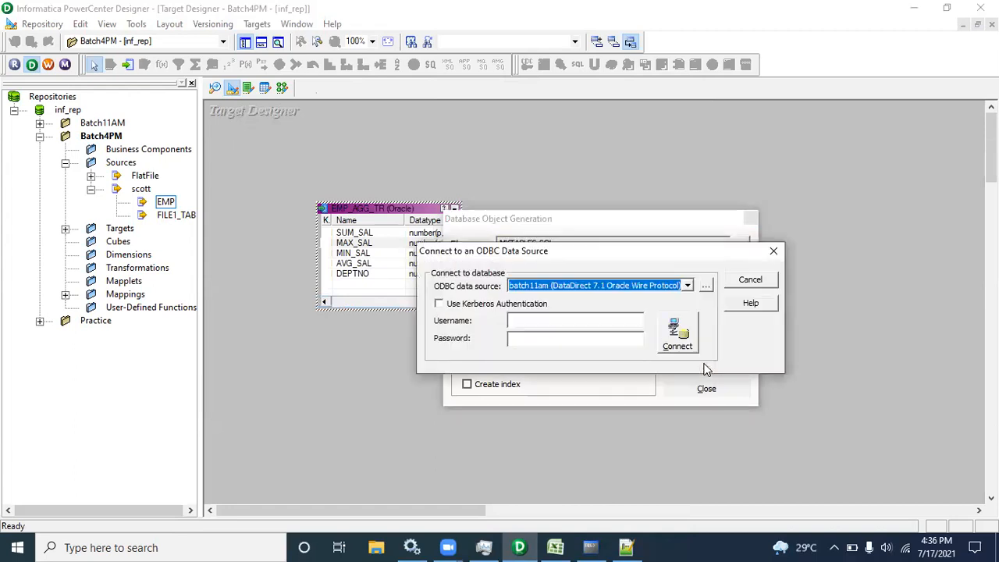
{"action": "left_click", "coordinate": [626, 287]}
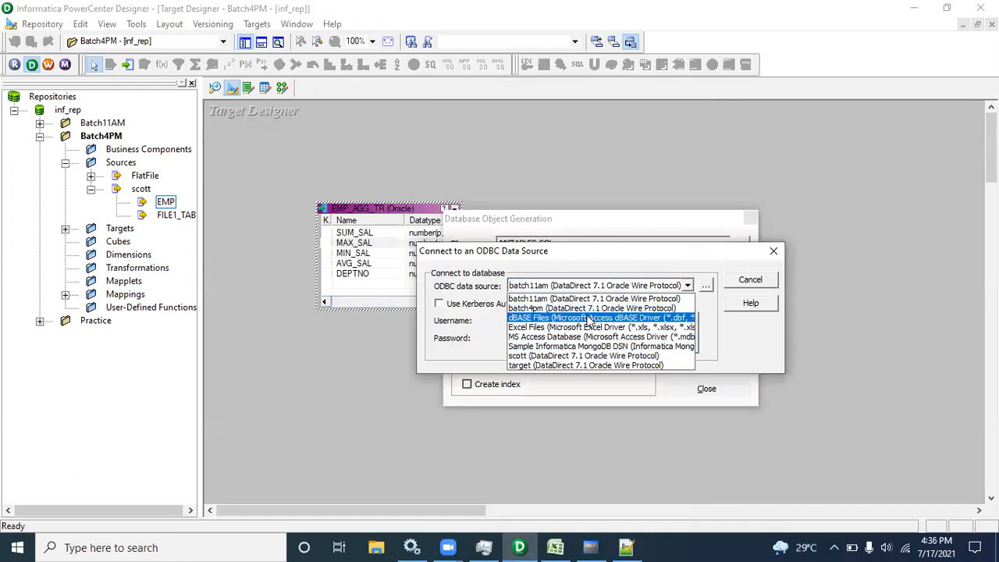
{"action": "left_click", "coordinate": [563, 309]}
Connect with username batch4pm and the account password, overwrite MKTABLES.SQL to create the table, and close the generation dialog
{"action": "left_click", "coordinate": [563, 320]}
{"action": "type", "text": "b"}
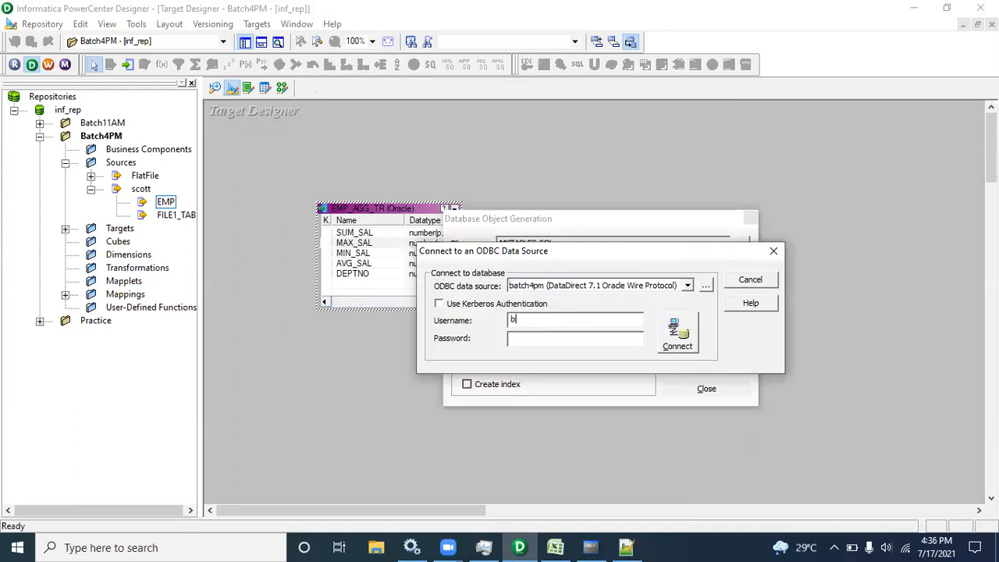
{"action": "type", "text": "atch4pm"}
{"action": "key", "text": "Tab"}
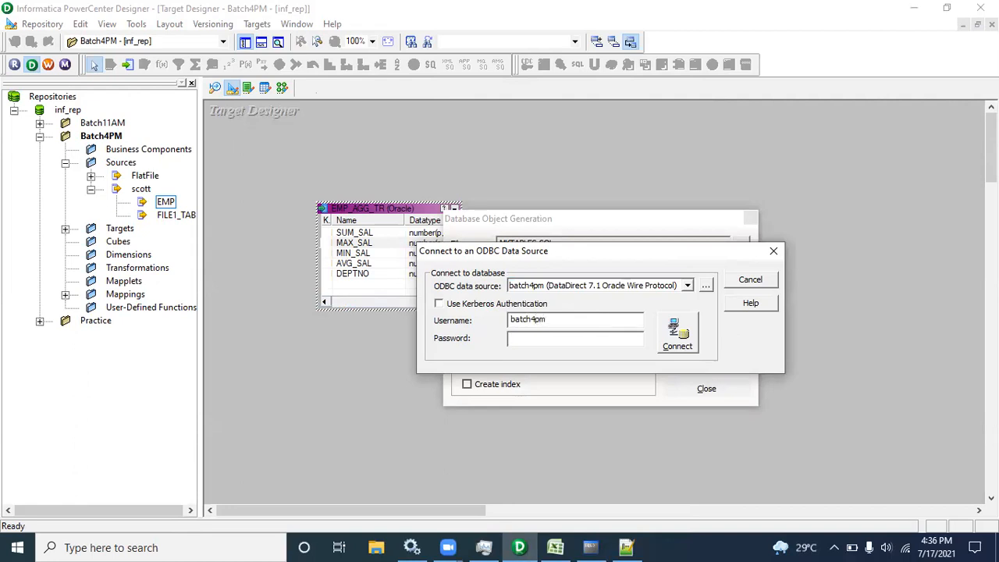
{"action": "type", "text": "******"}
{"action": "left_click", "coordinate": [676, 331]}
{"action": "left_click", "coordinate": [675, 348]}
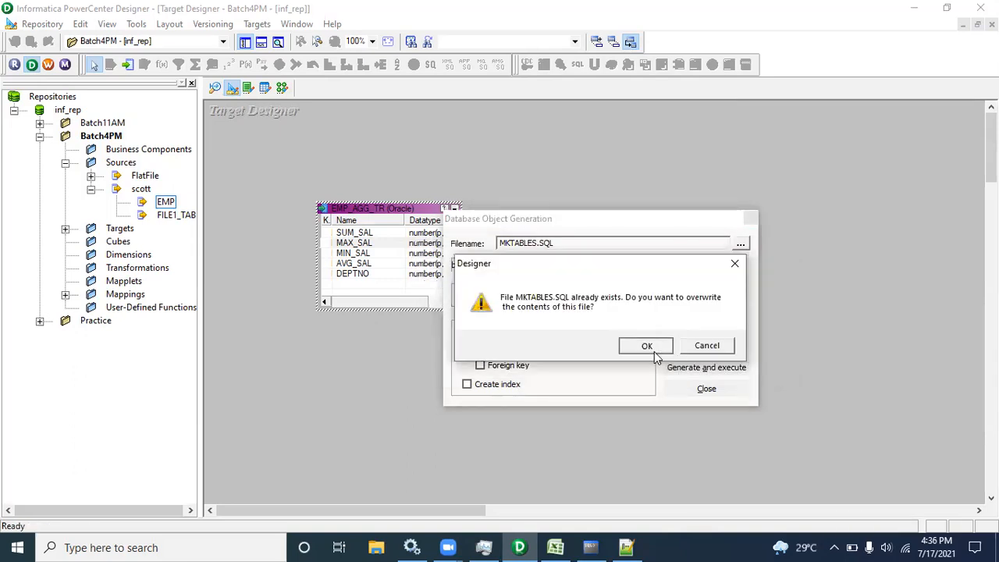
{"action": "left_click", "coordinate": [655, 352]}
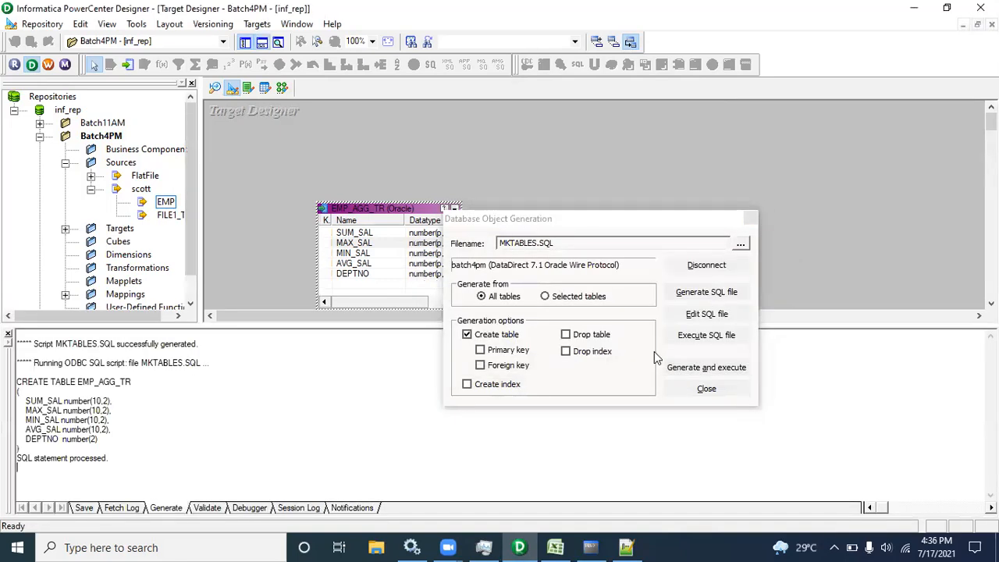
{"action": "left_click", "coordinate": [705, 389]}
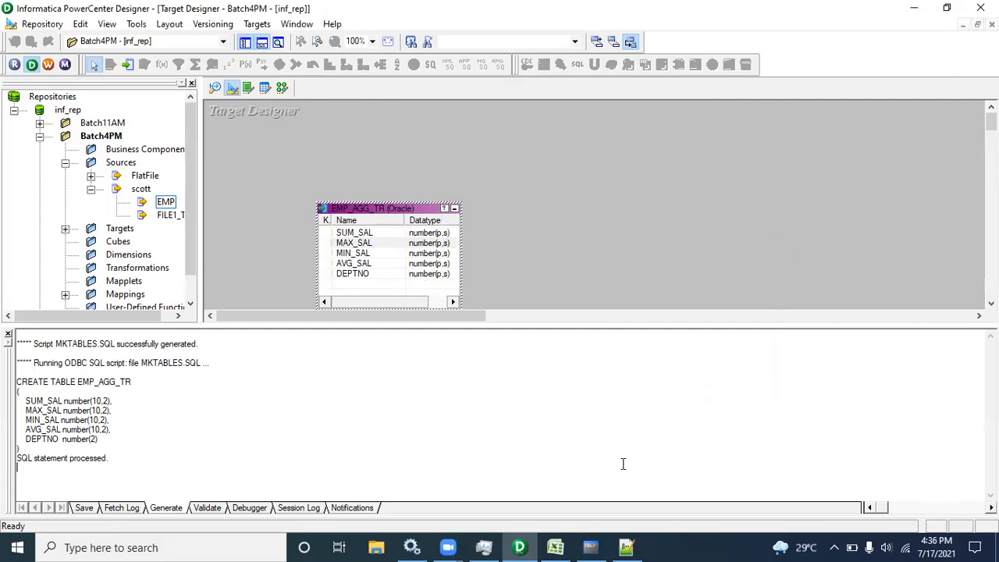
Switch to the SQL command line and query all rows of batch4pm.emp_agg_tr
{"action": "left_click", "coordinate": [601, 547]}
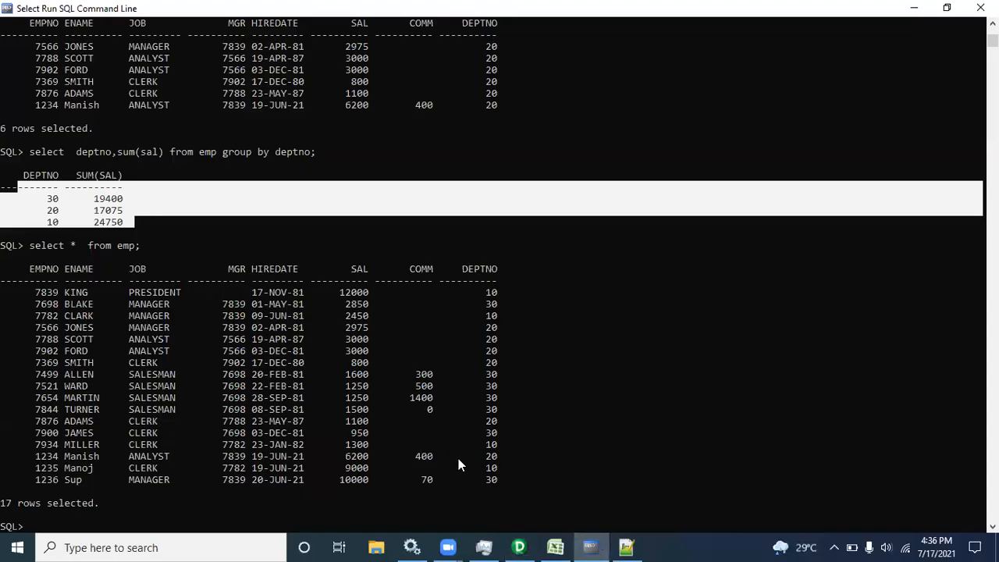
{"action": "key", "text": "Escape"}
{"action": "type", "text": "select"}
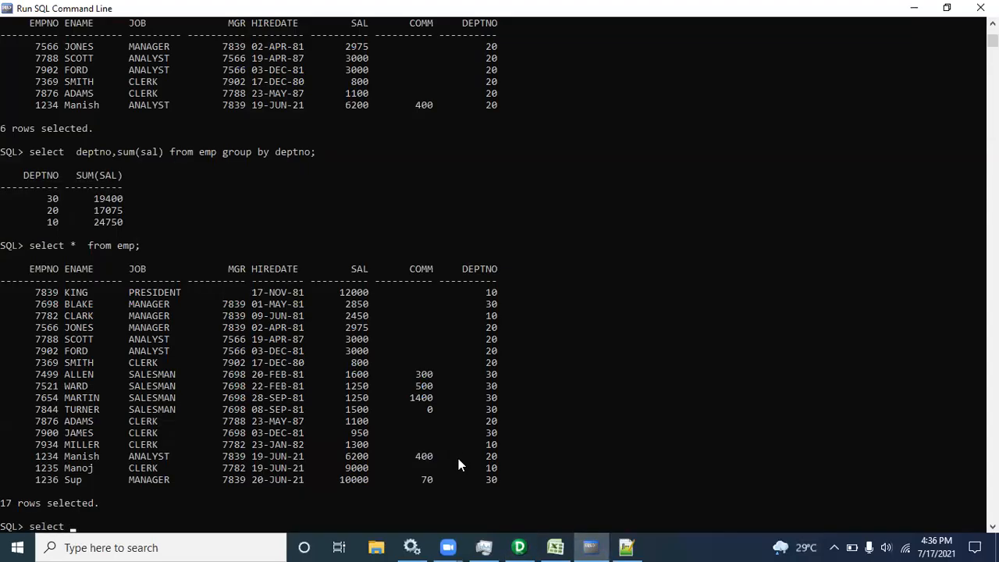
{"action": "scroll", "coordinate": [459, 466], "scroll_direction": "down", "scroll_amount": 2}
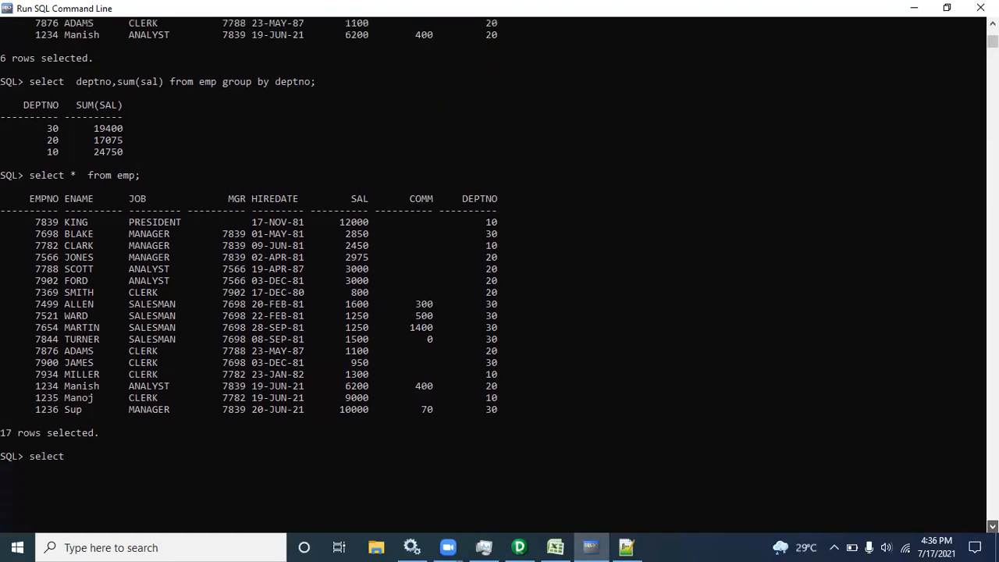
{"action": "scroll", "coordinate": [946, 524], "scroll_direction": "down", "scroll_amount": 2}
{"action": "type", "text": "* from batch4pm.emp_agg"}
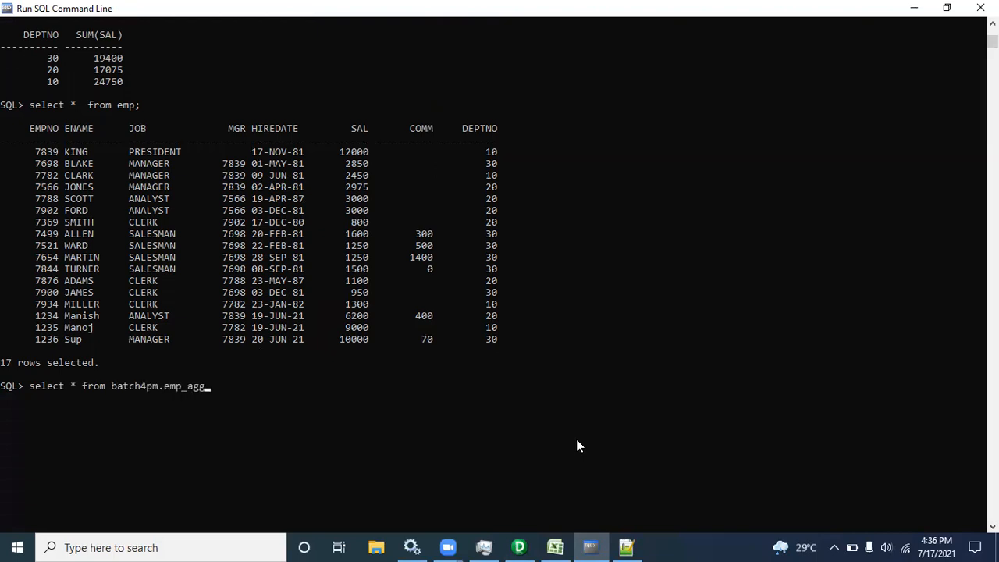
{"action": "type", "text": "_tr;"}
{"action": "key", "text": "Return"}
{"action": "left_click_drag", "start_coordinate": [26, 386], "coordinate": [104, 422]}
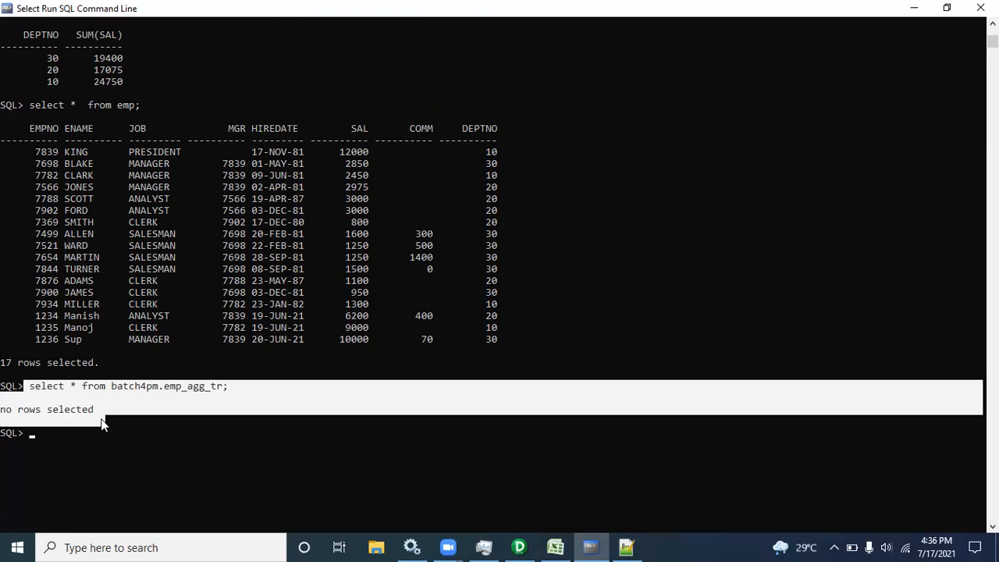
Reuse the select statement to describe the structure of batch4pm.emp_agg_tr and examine its columns and types
{"action": "right_click", "coordinate": [110, 433]}
{"action": "type", "text": "select * from batch4pm.emp_agg_tr;"}
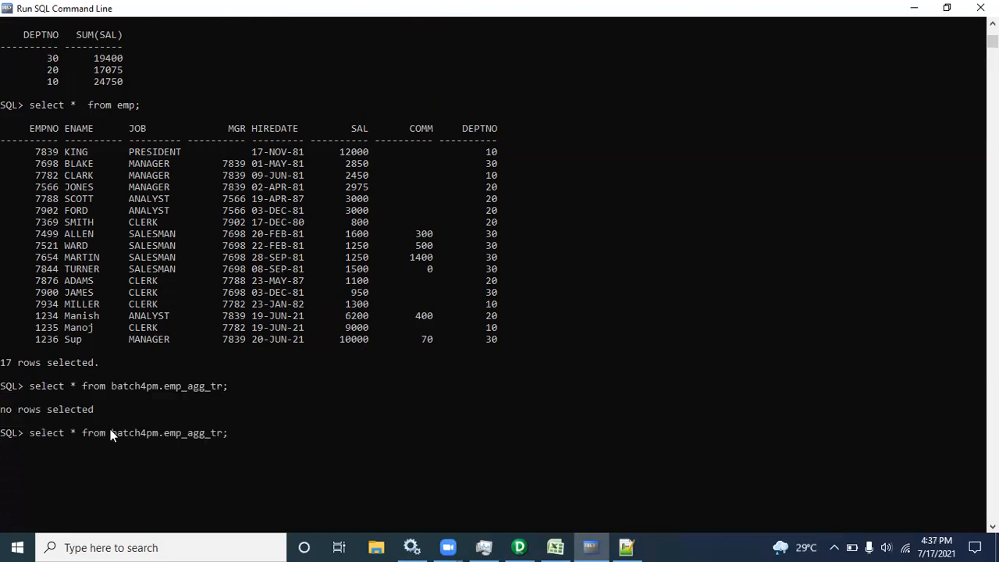
{"action": "key", "text": "Left"}
{"action": "key", "text": "Left"}
{"action": "key", "text": "Left"}
{"action": "key", "text": "Left"}
{"action": "key", "text": "Left"}
{"action": "key", "text": "Left"}
{"action": "key", "text": "Left"}
{"action": "key", "text": "Left"}
{"action": "key", "text": "Left"}
{"action": "key", "text": "Left"}
{"action": "key", "text": "Left"}
{"action": "key", "text": "Left"}
{"action": "key", "text": "Left"}
{"action": "key", "text": "Left"}
{"action": "key", "text": "Left"}
{"action": "key", "text": "Left"}
{"action": "key", "text": "Left"}
{"action": "key", "text": "Left"}
{"action": "key", "text": "Left"}
{"action": "key", "text": "Left"}
{"action": "key", "text": "BackSpace"}
{"action": "key", "text": "BackSpace"}
{"action": "key", "text": "BackSpace"}
{"action": "key", "text": "BackSpace"}
{"action": "key", "text": "BackSpace"}
{"action": "key", "text": "BackSpace"}
{"action": "key", "text": "BackSpace"}
{"action": "key", "text": "BackSpace"}
{"action": "key", "text": "BackSpace"}
{"action": "key", "text": "BackSpace"}
{"action": "key", "text": "BackSpace"}
{"action": "key", "text": "BackSpace"}
{"action": "key", "text": "BackSpace"}
{"action": "type", "text": "desc"}
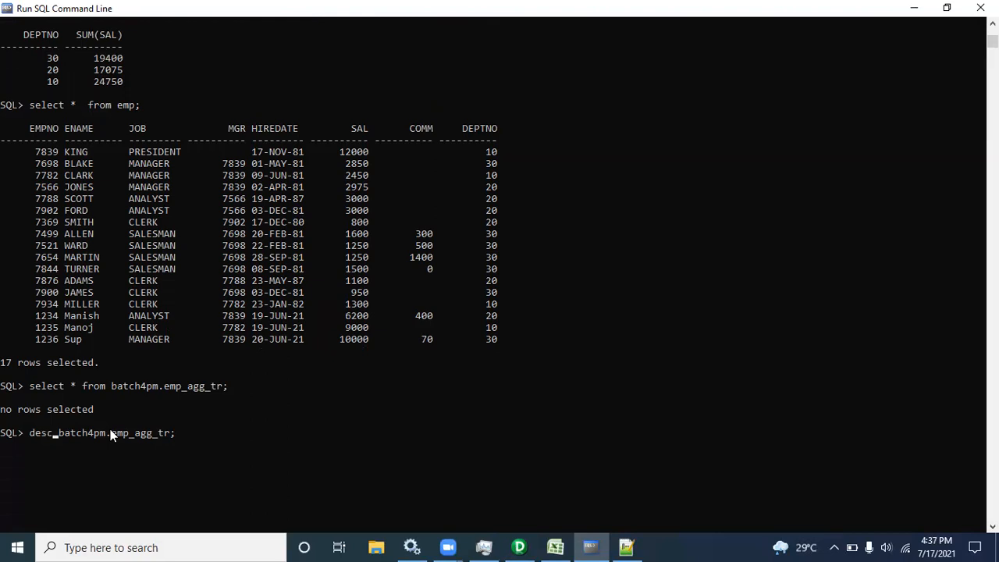
{"action": "key", "text": "Return"}
{"action": "left_click_drag", "start_coordinate": [8, 454], "coordinate": [775, 515]}
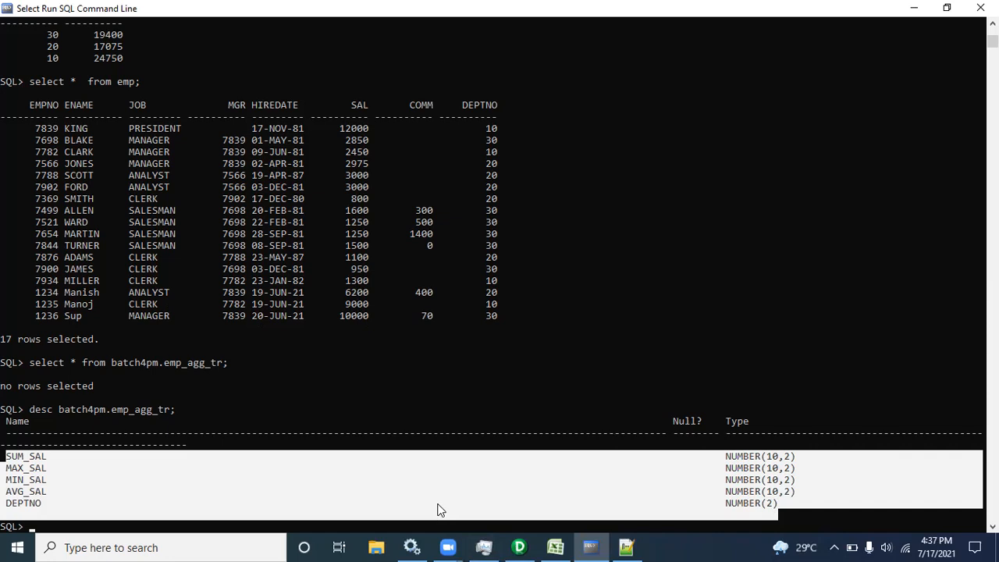
Rerun the earlier select query on batch4pm.emp_agg_tr and examine its output
{"action": "key", "text": "Return"}
{"action": "key", "text": "Up"}
{"action": "key", "text": "Up"}
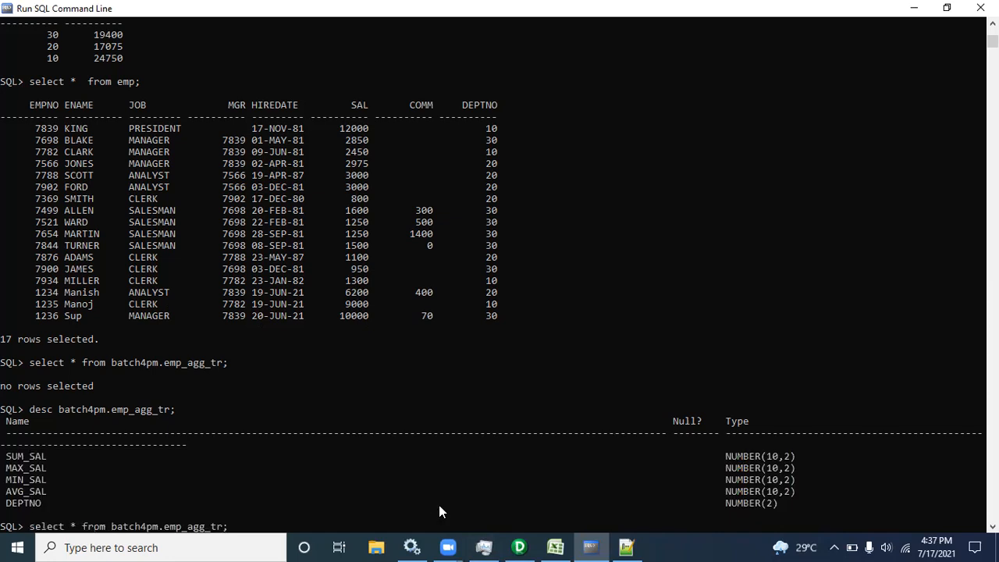
{"action": "key", "text": "Return"}
{"action": "left_click_drag", "start_coordinate": [254, 504], "coordinate": [13, 475]}
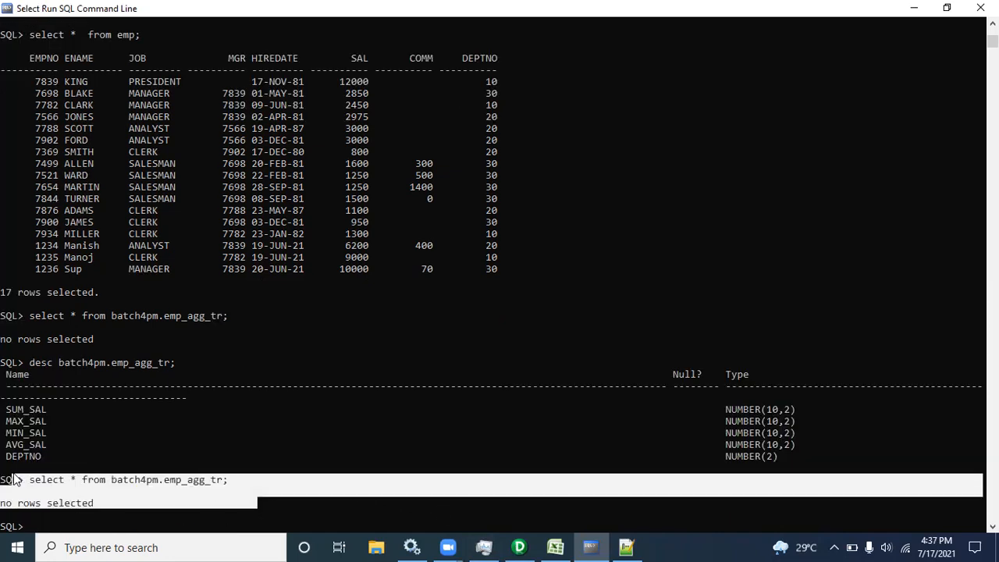
Change the recalled query to select count(*) from batch4pm.emp_agg_tr and run it
{"action": "left_click", "coordinate": [117, 522]}
{"action": "key", "text": "Return"}
{"action": "key", "text": "Up"}
{"action": "key", "text": "Left"}
{"action": "key", "text": "Left"}
{"action": "key", "text": "Left"}
{"action": "key", "text": "Left"}
{"action": "key", "text": "Left"}
{"action": "key", "text": "Left"}
{"action": "key", "text": "Left"}
{"action": "key", "text": "Left"}
{"action": "key", "text": "Left"}
{"action": "key", "text": "Left"}
{"action": "key", "text": "Left"}
{"action": "key", "text": "BackSpace"}
{"action": "type", "text": "count(1)"}
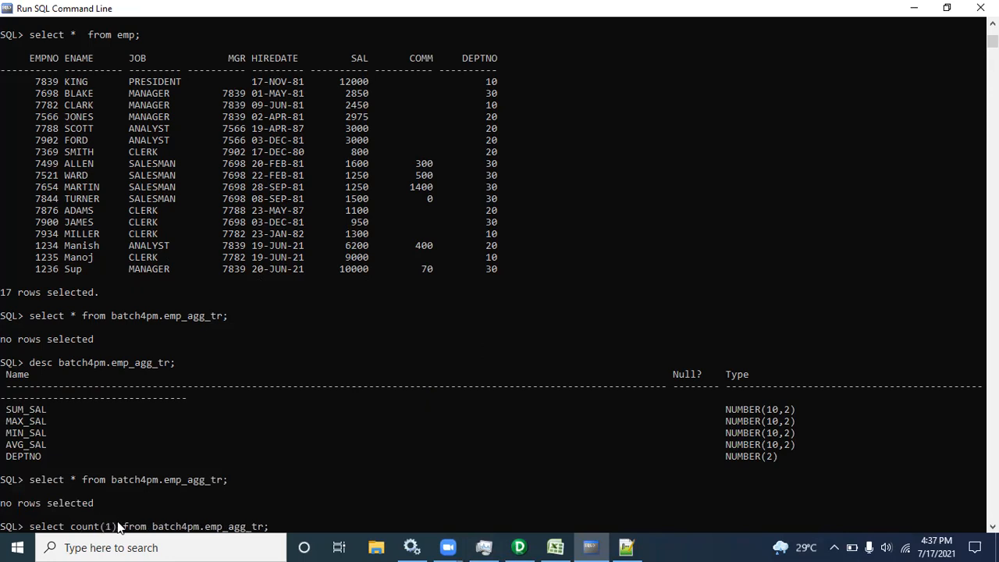
{"action": "key", "text": "BackSpace"}
{"action": "type", "text": "*"}
{"action": "key", "text": "Return"}
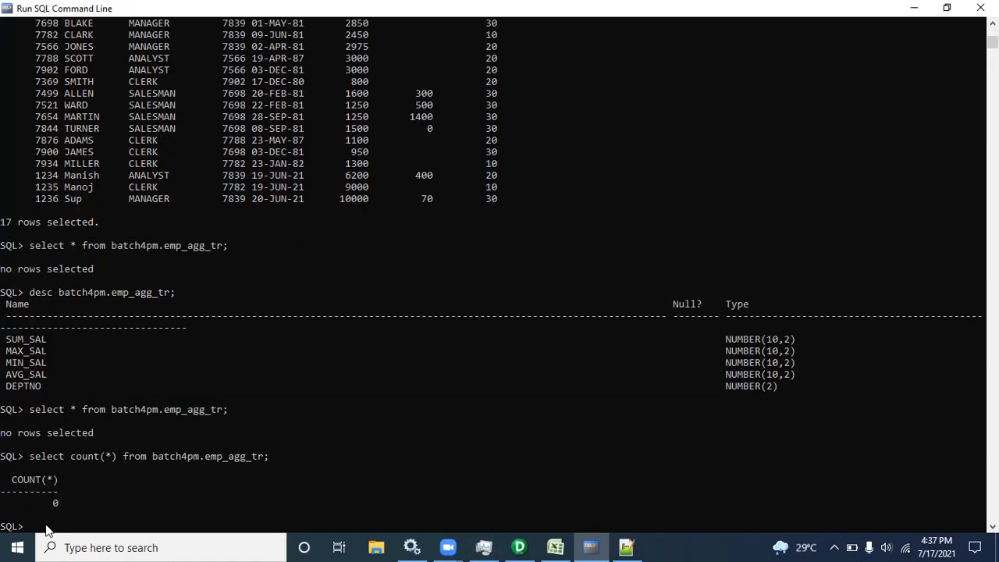
{"action": "left_click_drag", "start_coordinate": [74, 511], "coordinate": [1, 456]}
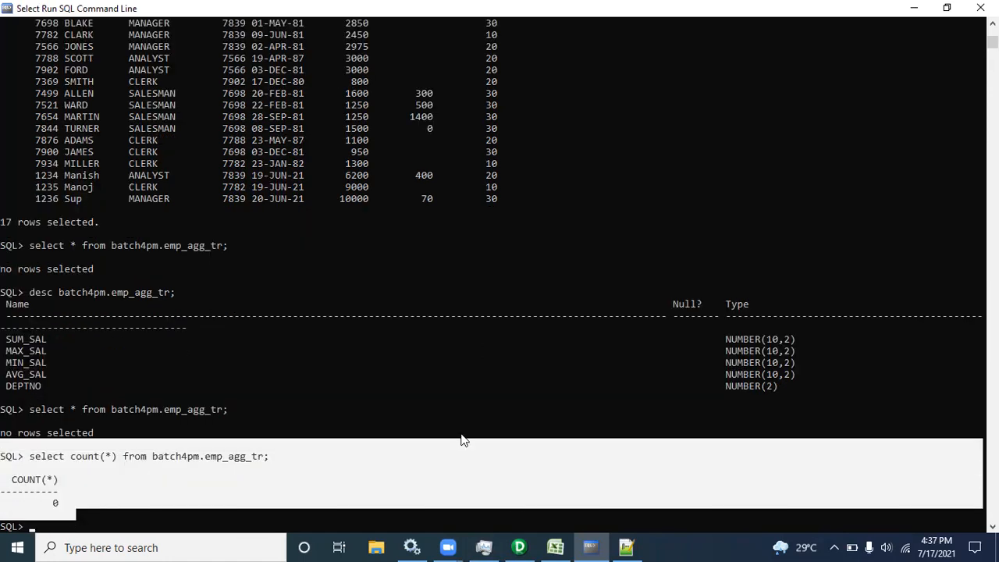
Switch to Informatica PowerCenter Designer and create a mapping named m_EMP_AGG_TR in the Mapping Designer
{"action": "mouse_move", "coordinate": [523, 547]}
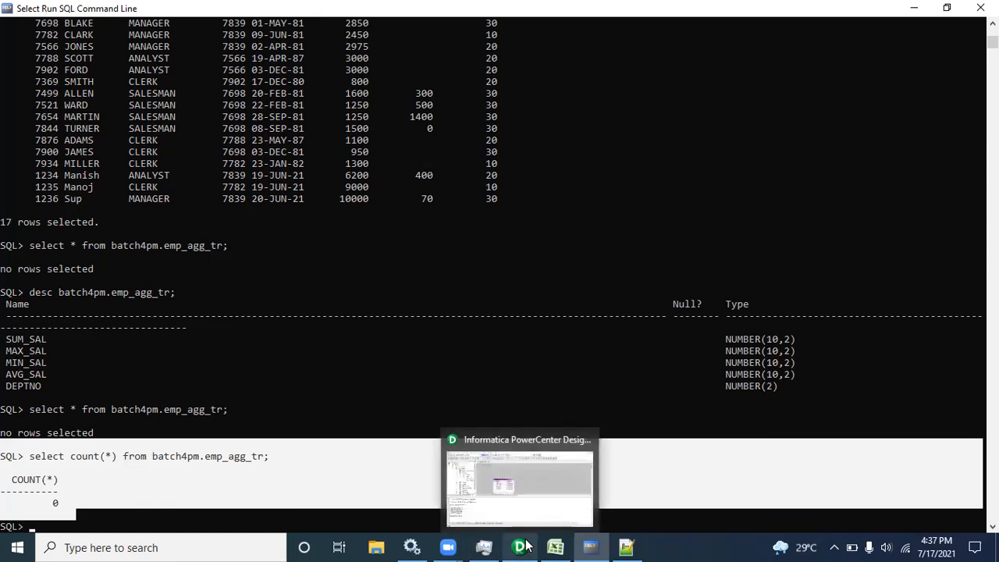
{"action": "left_click", "coordinate": [527, 546]}
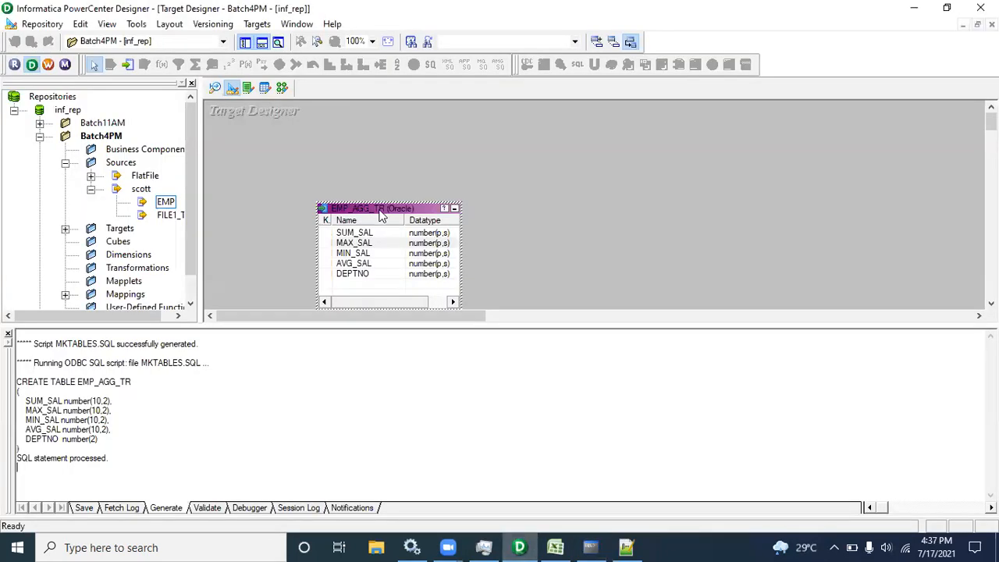
{"action": "left_click", "coordinate": [287, 89]}
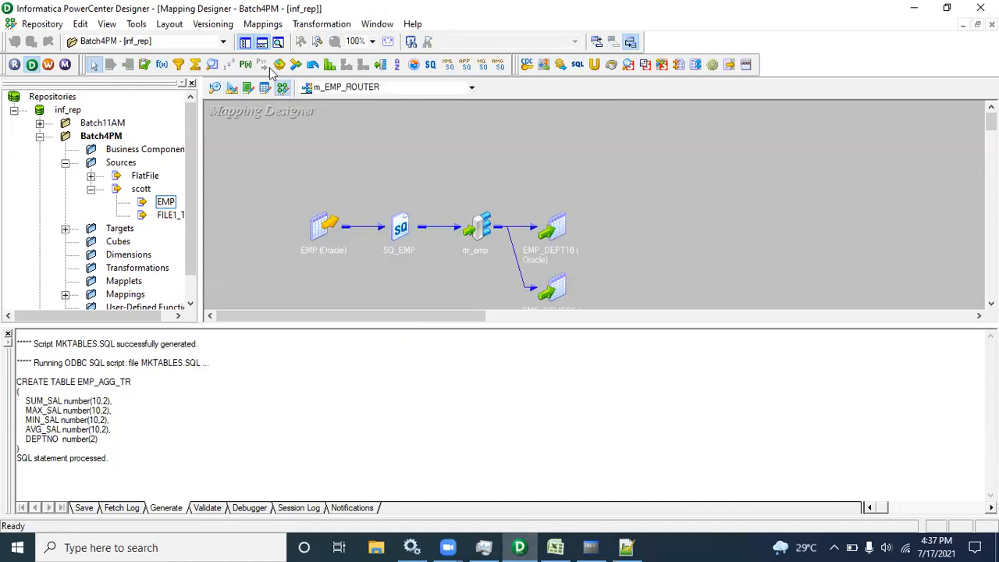
{"action": "left_click", "coordinate": [262, 24]}
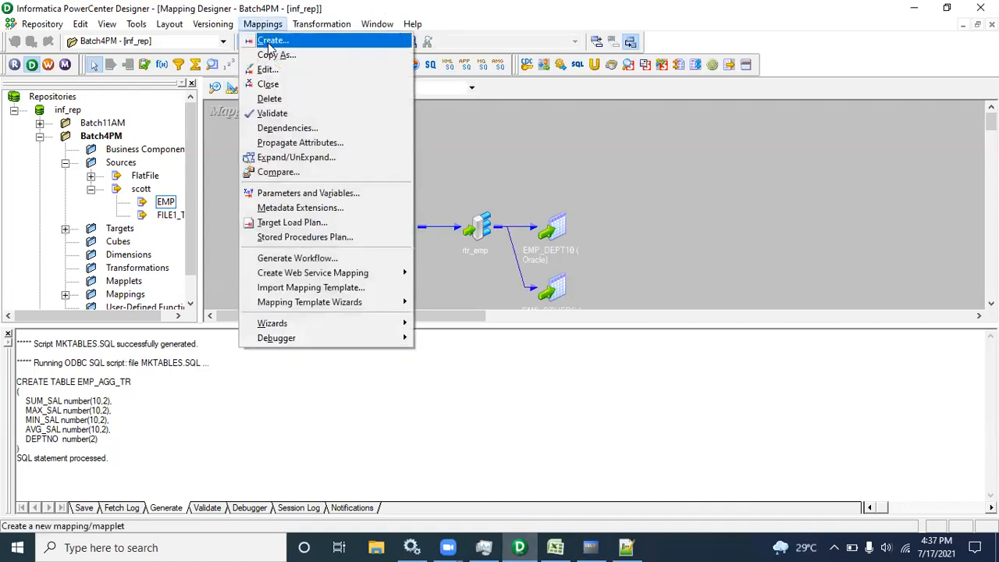
{"action": "left_click", "coordinate": [271, 42]}
{"action": "type", "text": "m_EMP_AGG"}
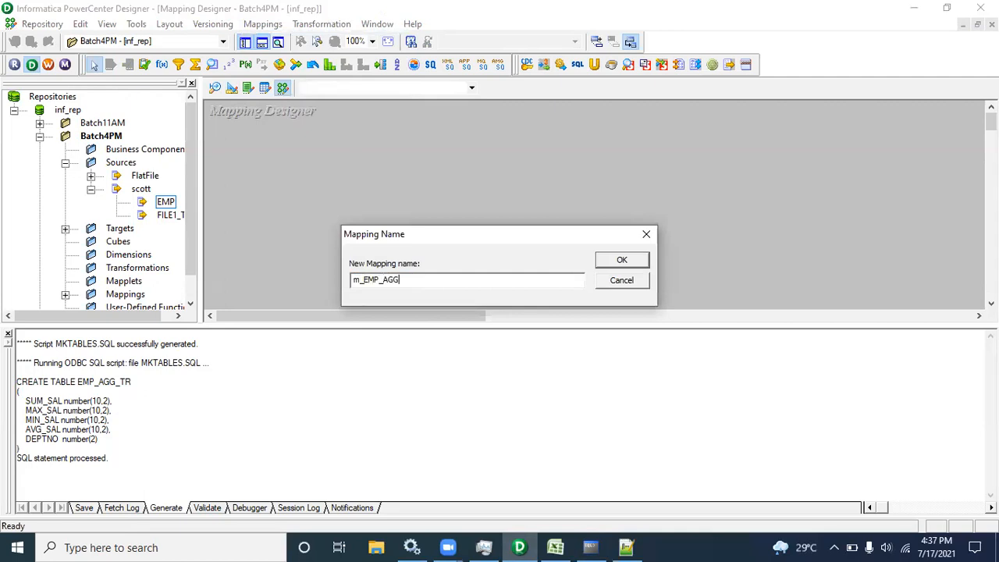
{"action": "type", "text": "_TR"}
{"action": "key", "text": "Return"}
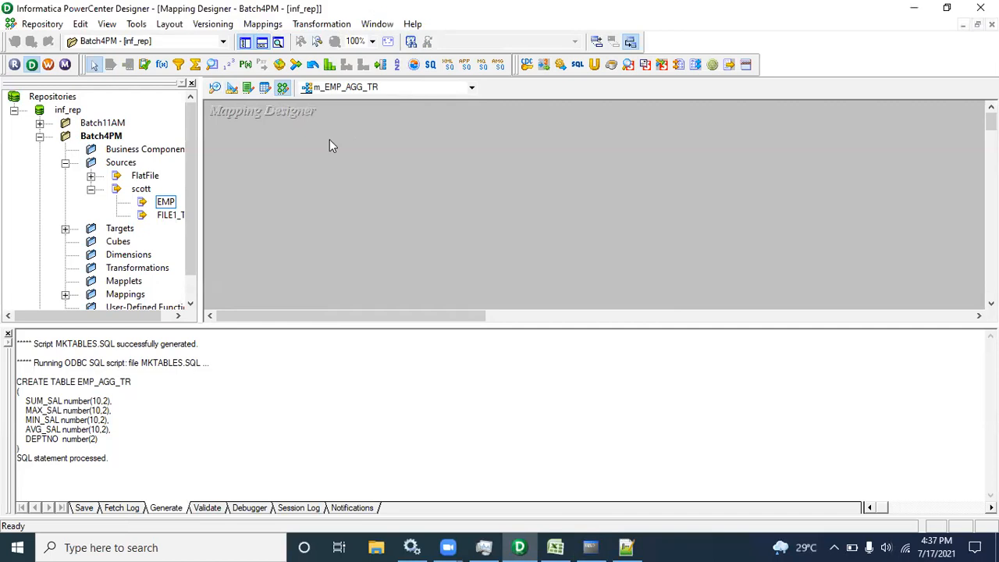
Close the output window and add the scott EMP source and the EMP_AGG_TR target to the mapping
{"action": "left_click", "coordinate": [8, 335]}
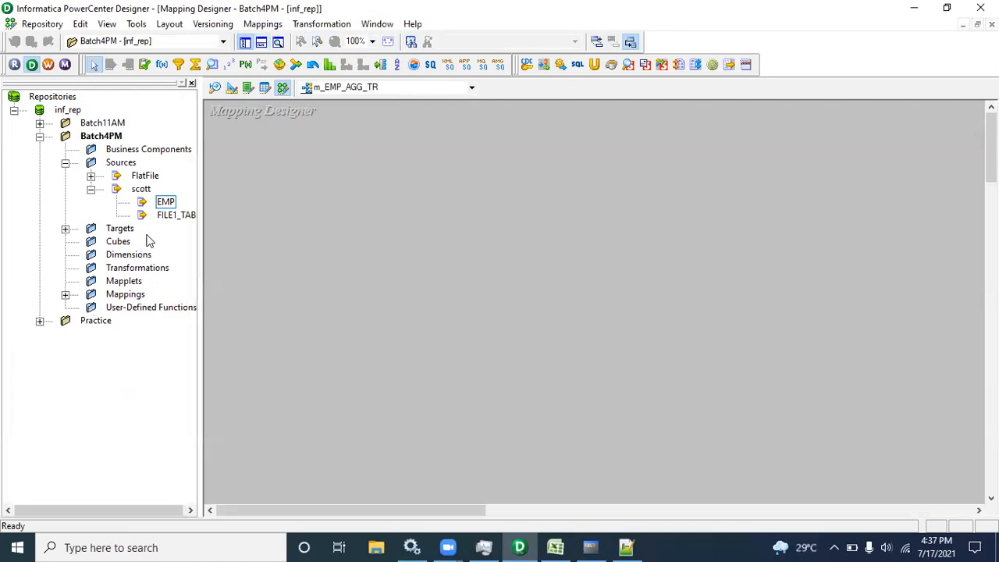
{"action": "left_click_drag", "start_coordinate": [165, 202], "coordinate": [278, 159]}
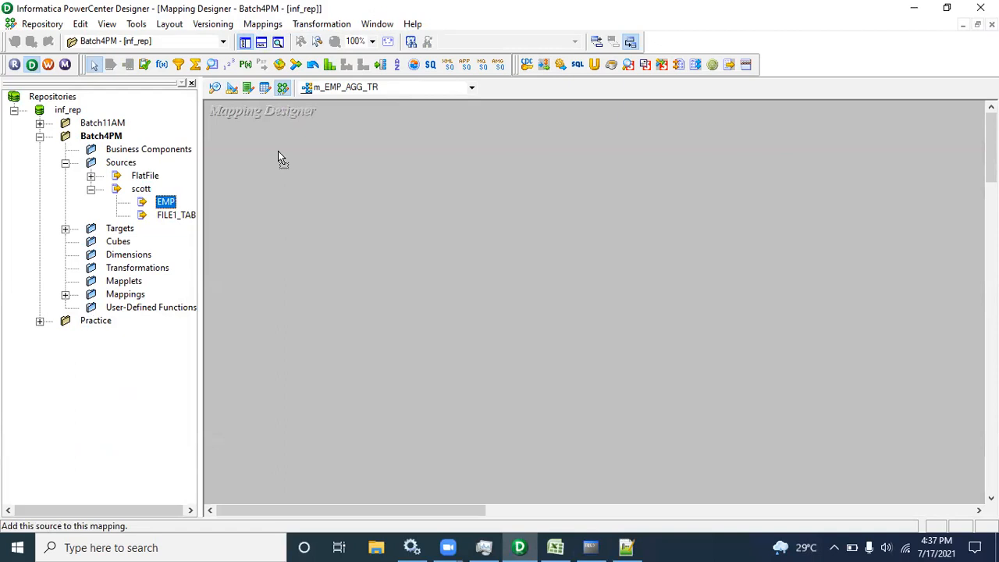
{"action": "left_click_drag", "start_coordinate": [278, 159], "coordinate": [286, 178]}
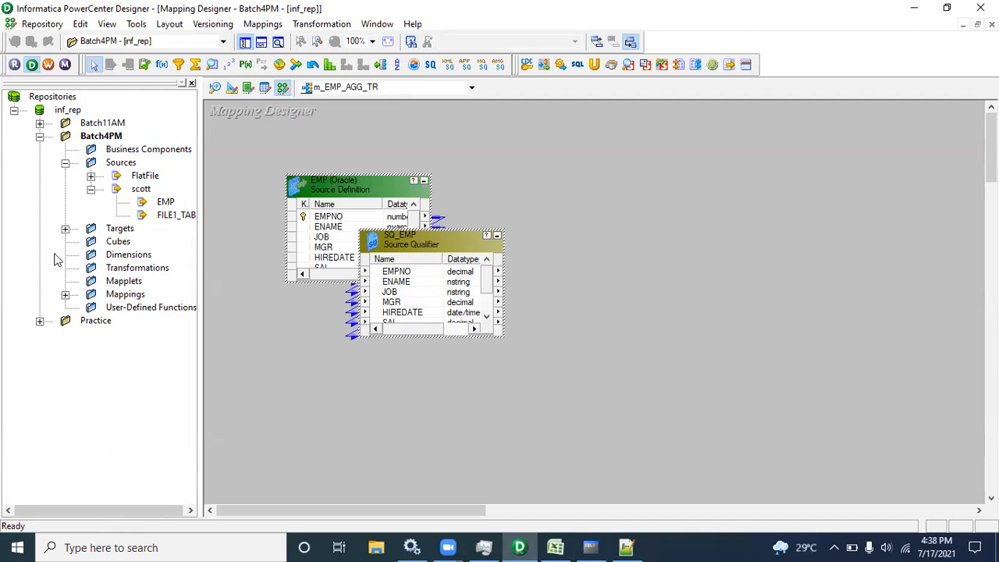
{"action": "left_click", "coordinate": [66, 229]}
{"action": "left_click_drag", "start_coordinate": [159, 243], "coordinate": [720, 209]}
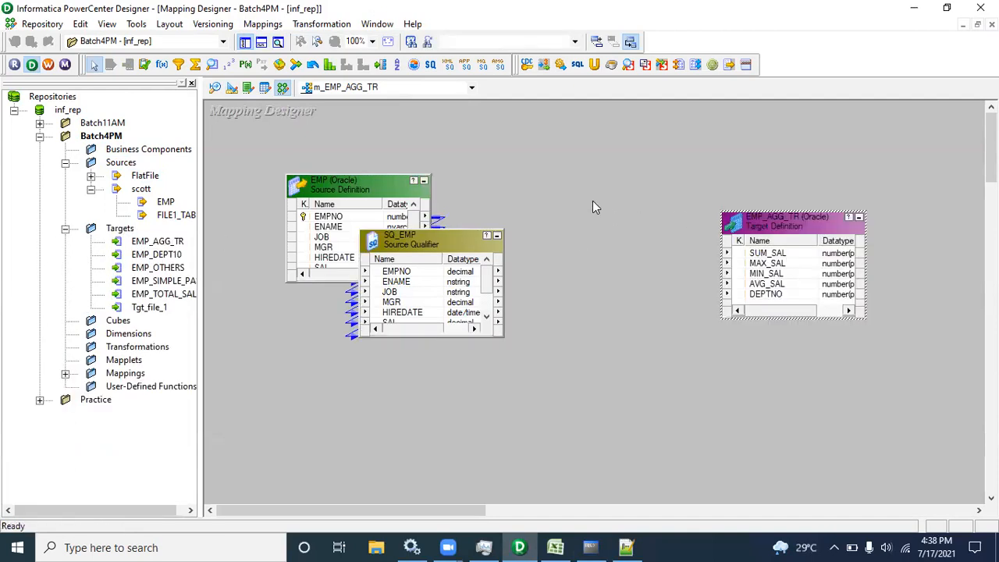
Create an Aggregator transformation named AGG_EMP in the mapping
{"action": "left_click", "coordinate": [322, 24]}
{"action": "left_click", "coordinate": [337, 62]}
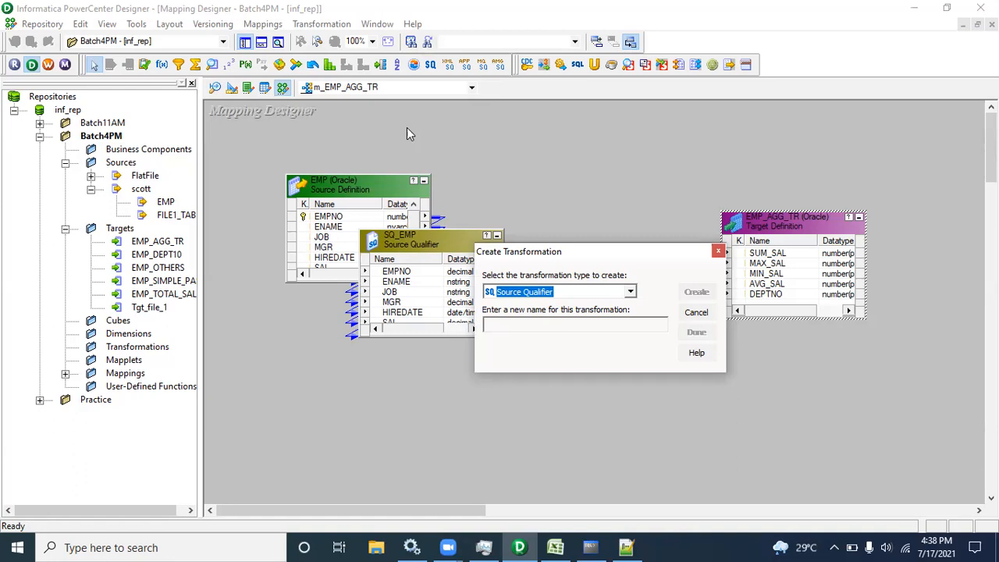
{"action": "key", "text": "a"}
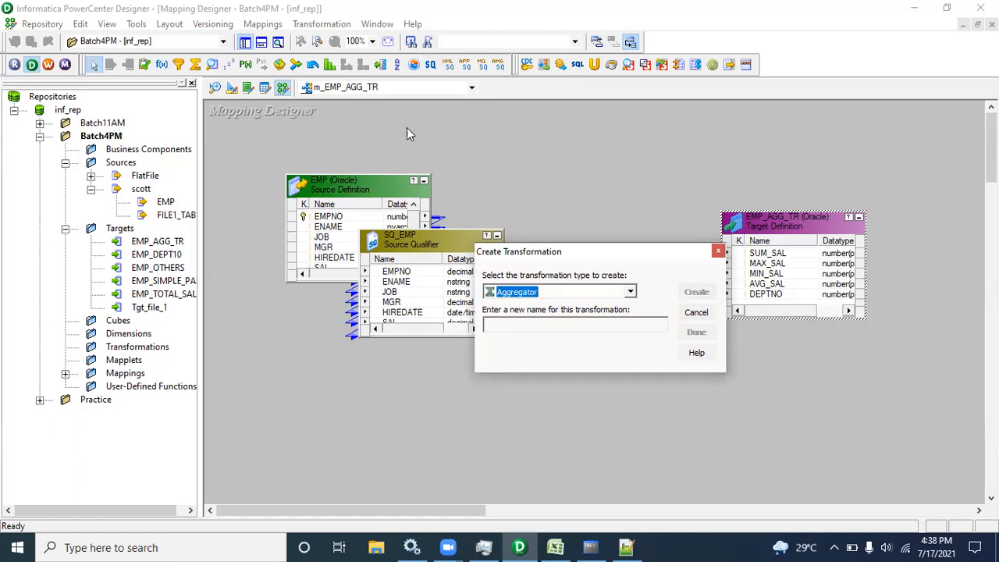
{"action": "left_click", "coordinate": [636, 292]}
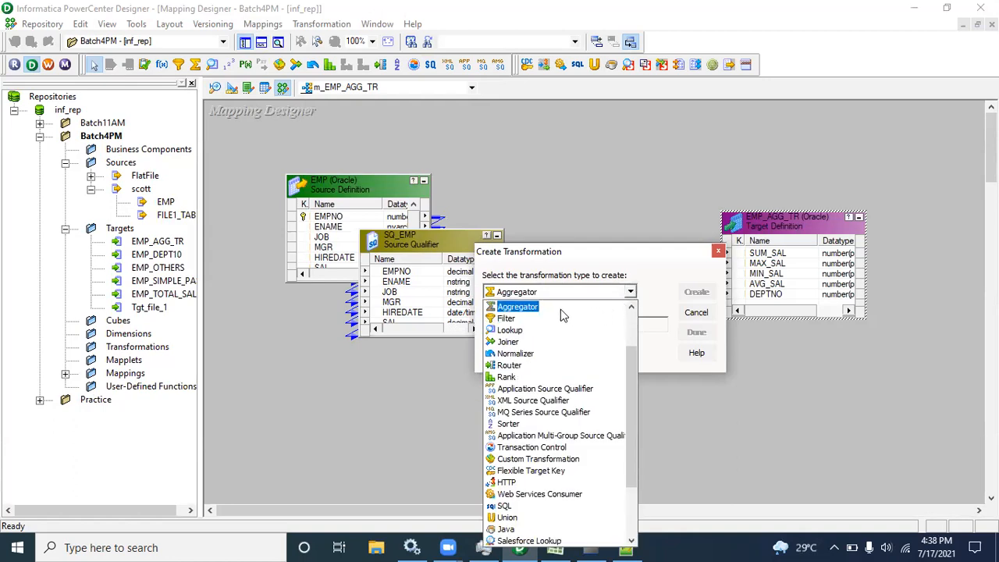
{"action": "left_click", "coordinate": [557, 308]}
{"action": "left_click", "coordinate": [555, 324]}
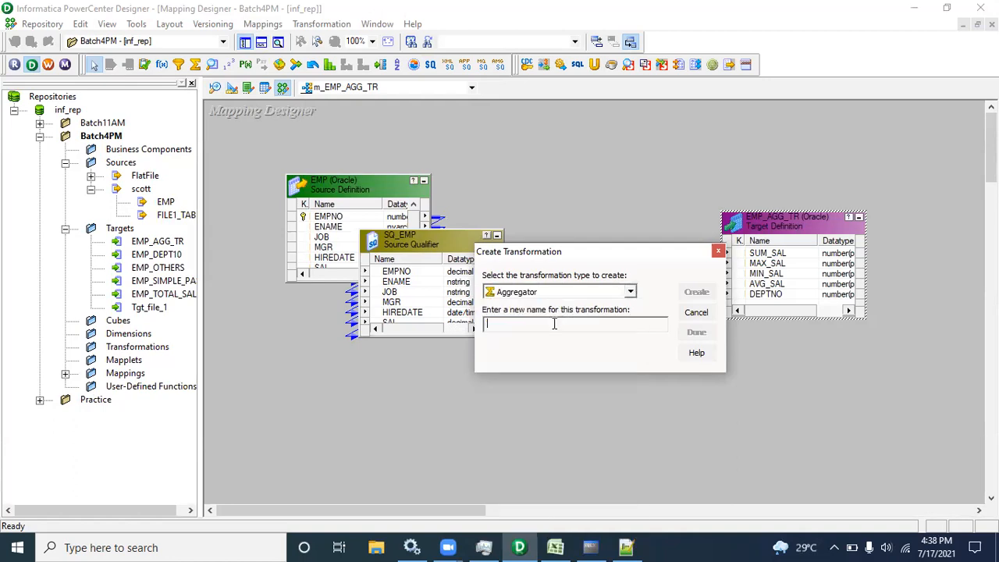
{"action": "type", "text": "A"}
{"action": "left_click", "coordinate": [696, 291]}
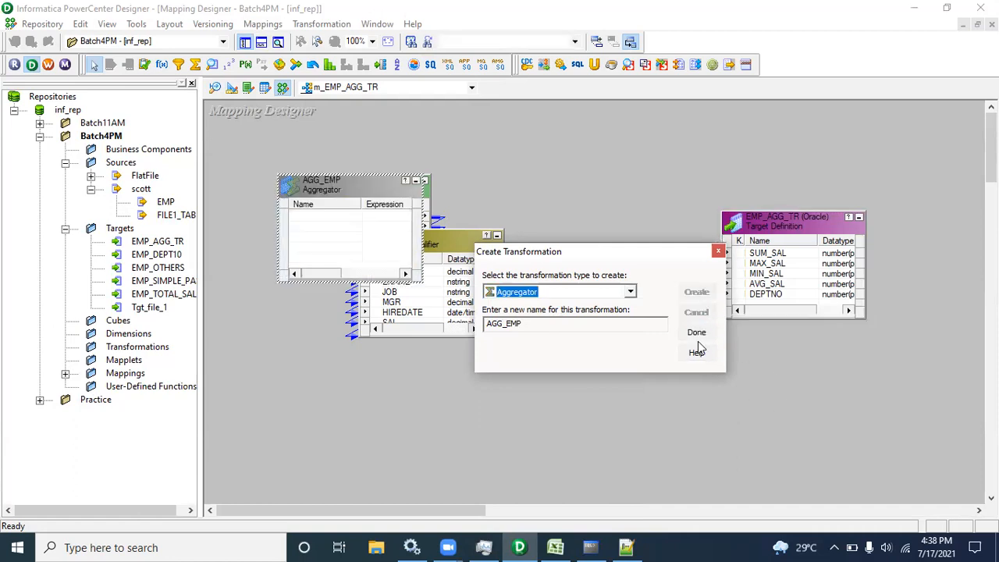
{"action": "left_click", "coordinate": [697, 332]}
Arrange the EMP source, SQ_EMP, AGG_EMP and the EMP_AGG_TR target side by side in data-flow order
{"action": "left_click_drag", "start_coordinate": [317, 181], "coordinate": [606, 233]}
{"action": "left_click_drag", "start_coordinate": [770, 223], "coordinate": [896, 235]}
{"action": "left_click_drag", "start_coordinate": [371, 191], "coordinate": [289, 203]}
{"action": "left_click_drag", "start_coordinate": [403, 254], "coordinate": [442, 128]}
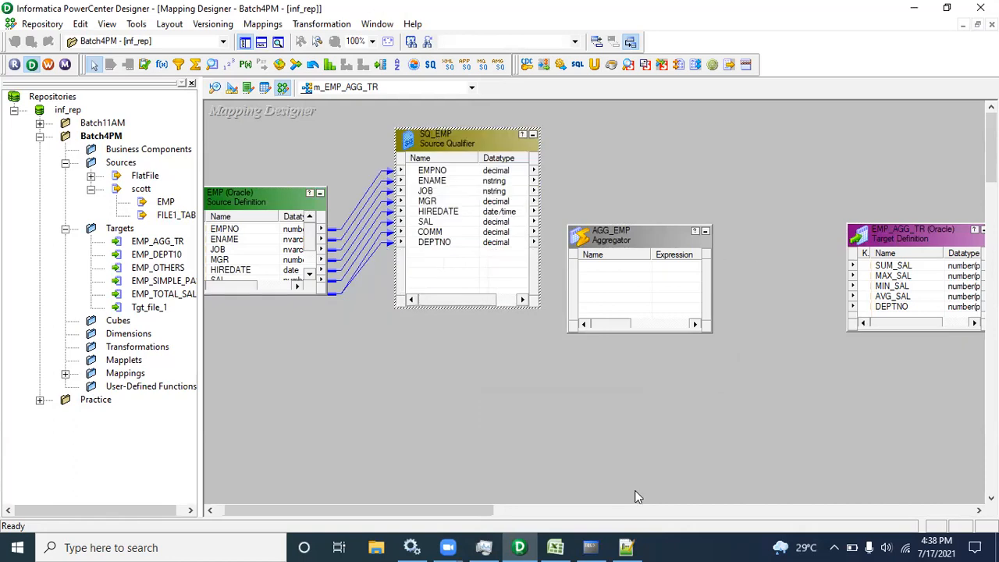
Examine the port names and datatypes of the EMP_AGG_TR target definition, leaving them unedited
{"action": "double_click", "coordinate": [908, 301]}
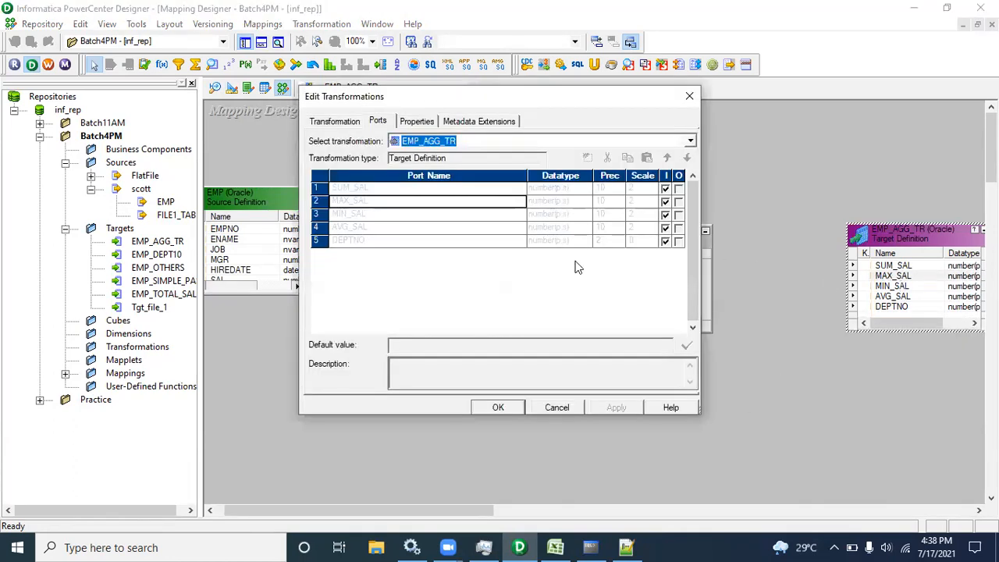
{"action": "left_click", "coordinate": [361, 229]}
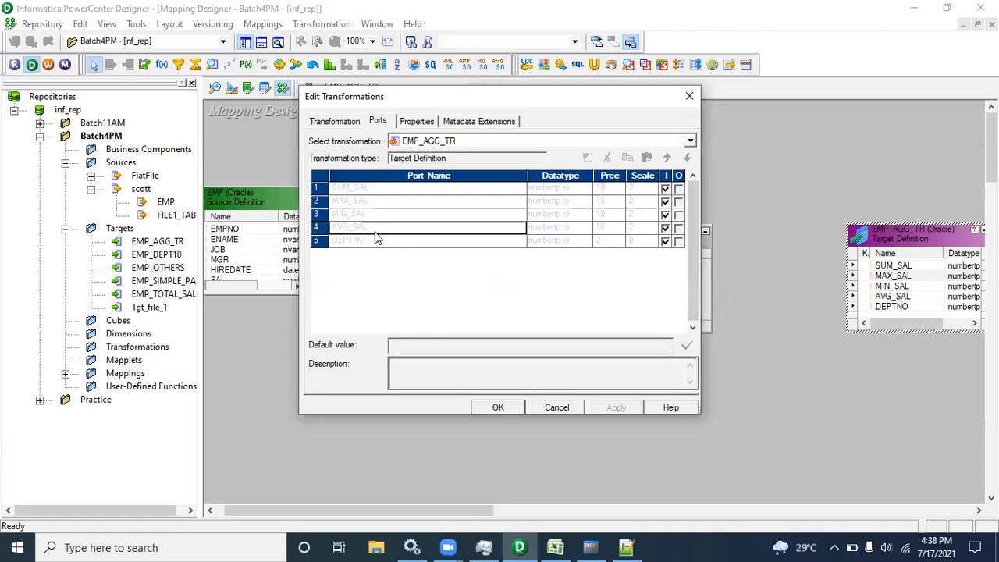
{"action": "left_click", "coordinate": [557, 408]}
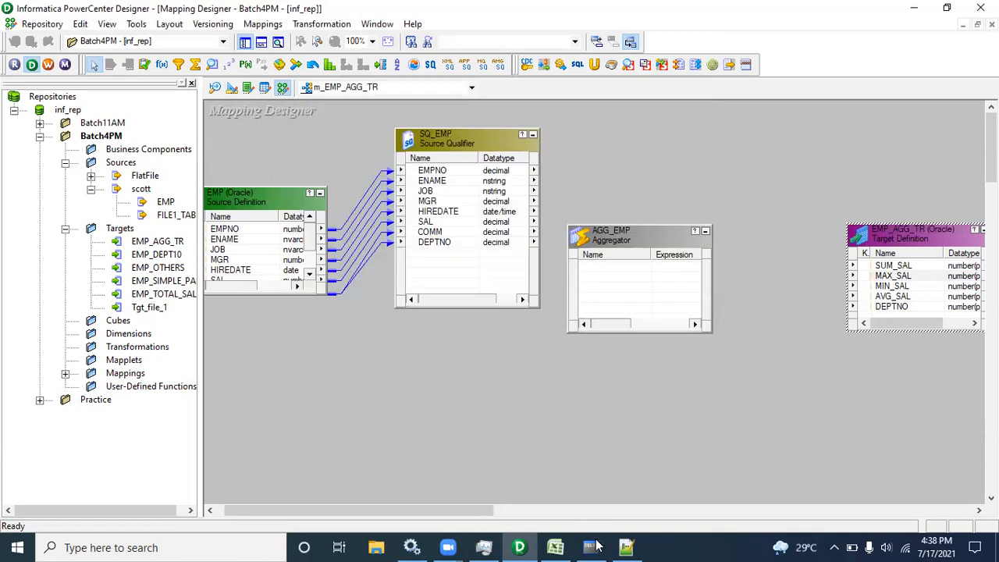
Switch to the SQL command line, rerun the earlier query "select deptno,sum(sal) from emp group by deptno;" and highlight the statement
{"action": "left_click", "coordinate": [591, 548]}
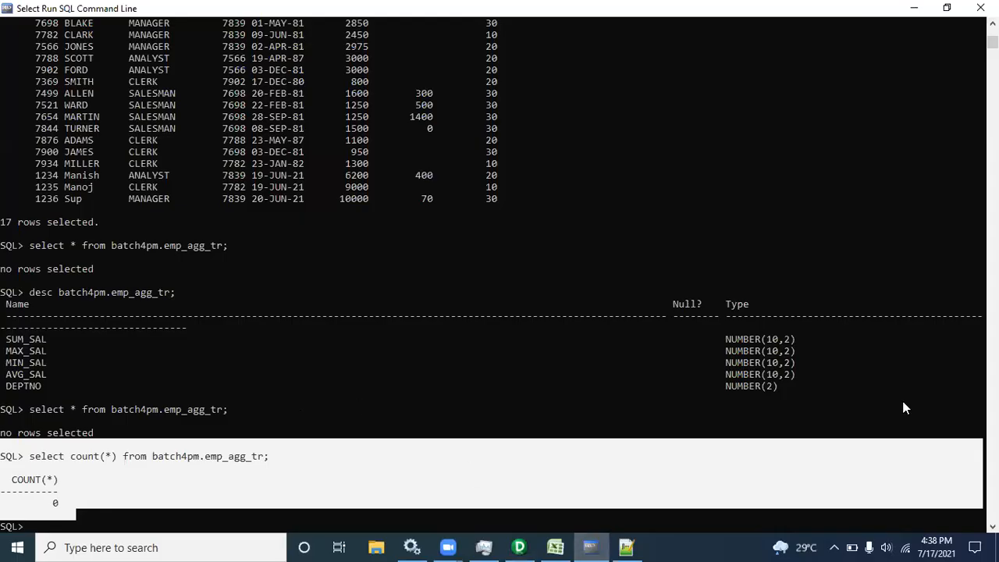
{"action": "left_click", "coordinate": [698, 378]}
{"action": "key", "text": "Escape"}
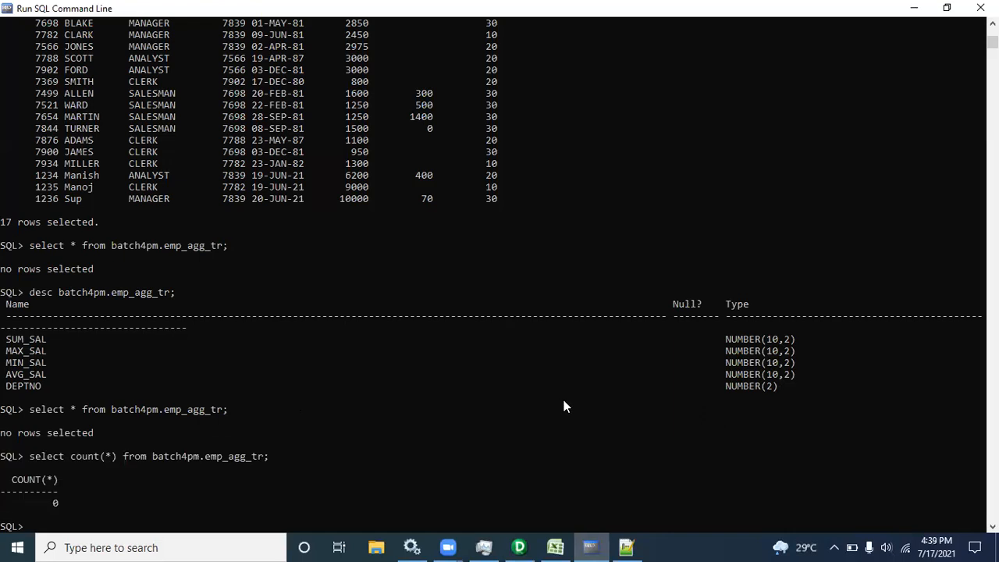
{"action": "key", "text": "Up"}
{"action": "key", "text": "Up"}
{"action": "key", "text": "Up"}
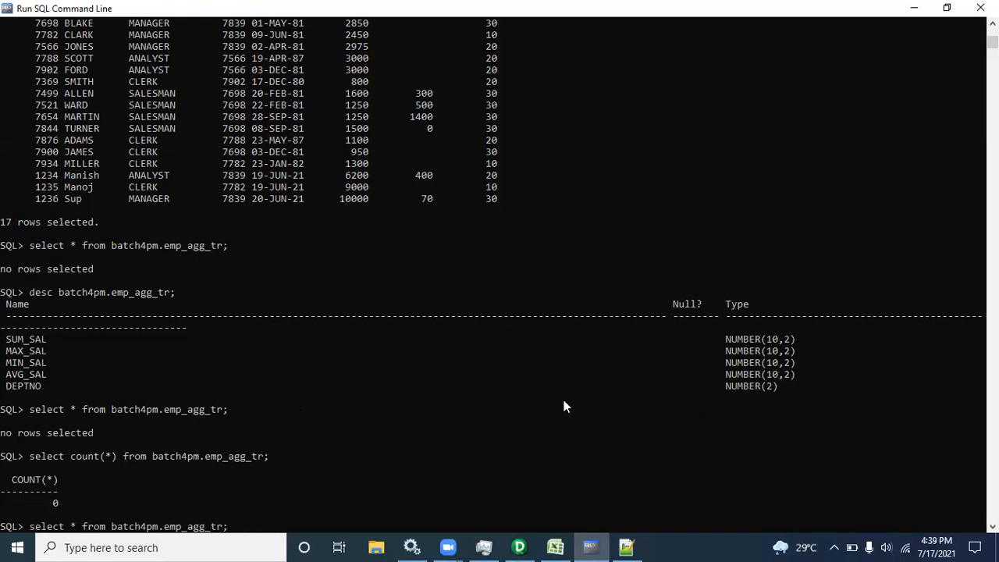
{"action": "key", "text": "Up"}
{"action": "key", "text": "Up"}
{"action": "key", "text": "Up"}
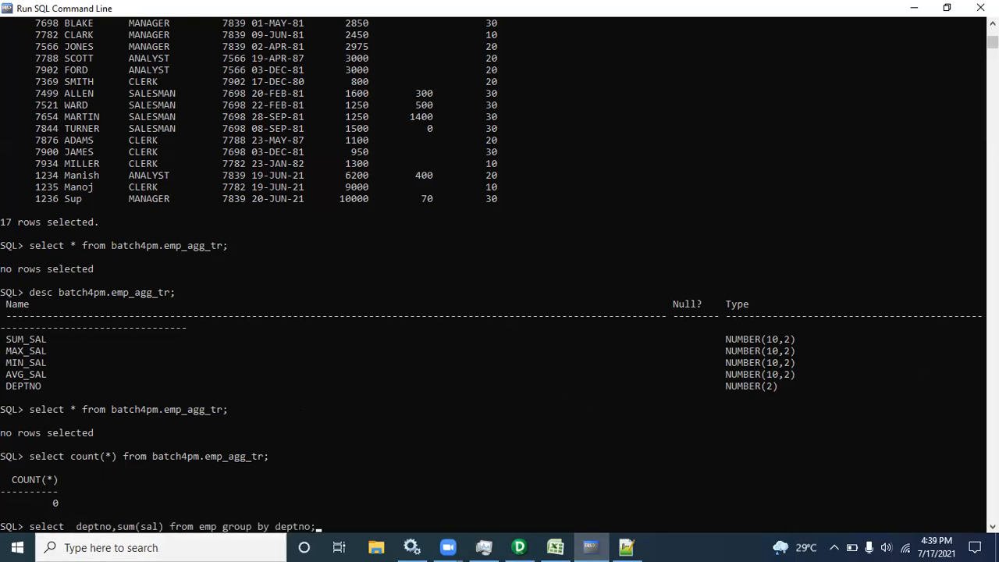
{"action": "key", "text": "Return"}
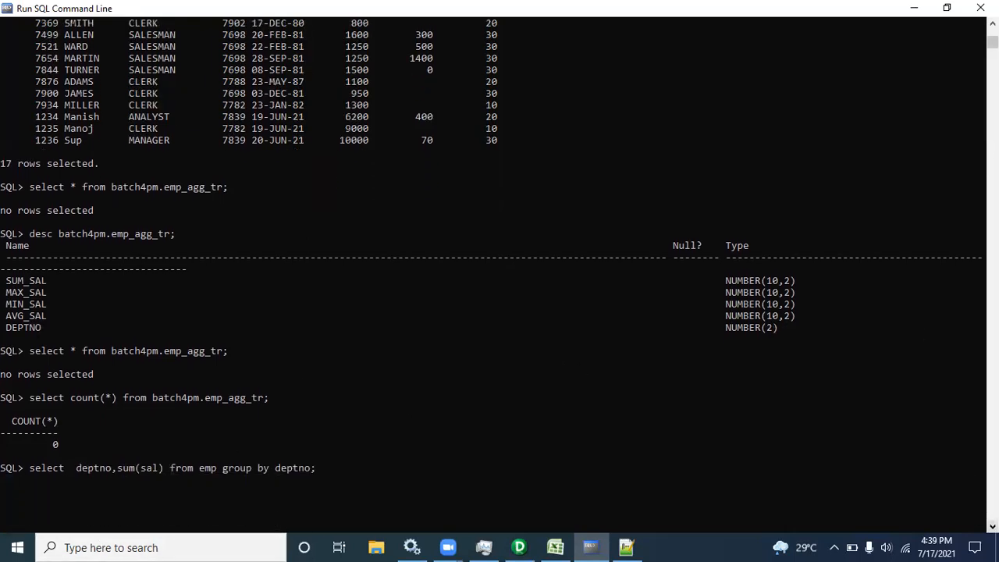
{"action": "left_click_drag", "start_coordinate": [317, 477], "coordinate": [33, 475]}
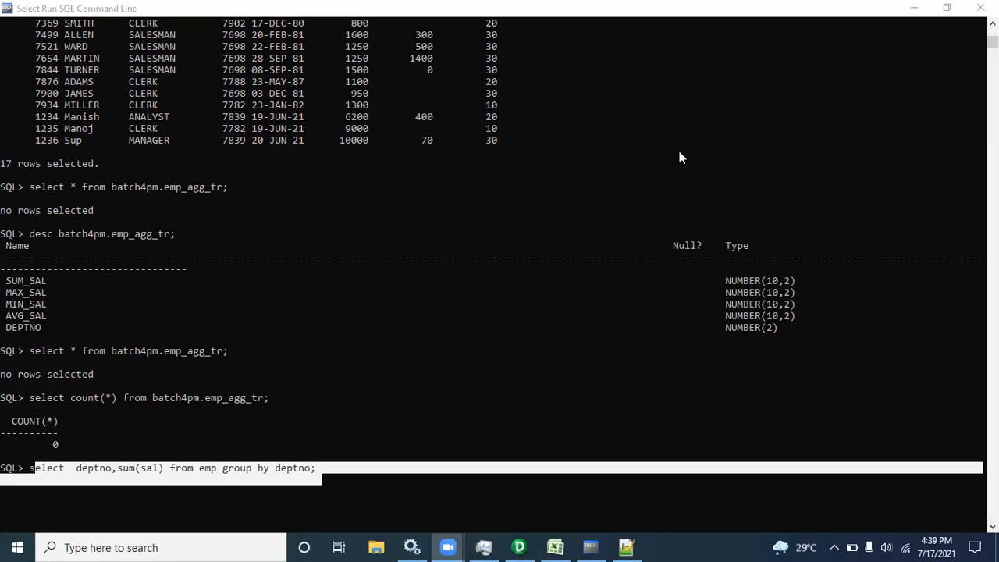
Return to PowerCenter Designer and link the SAL and DEPTNO ports of SQ_EMP into the AGG_EMP Aggregator
{"action": "left_click", "coordinate": [530, 544]}
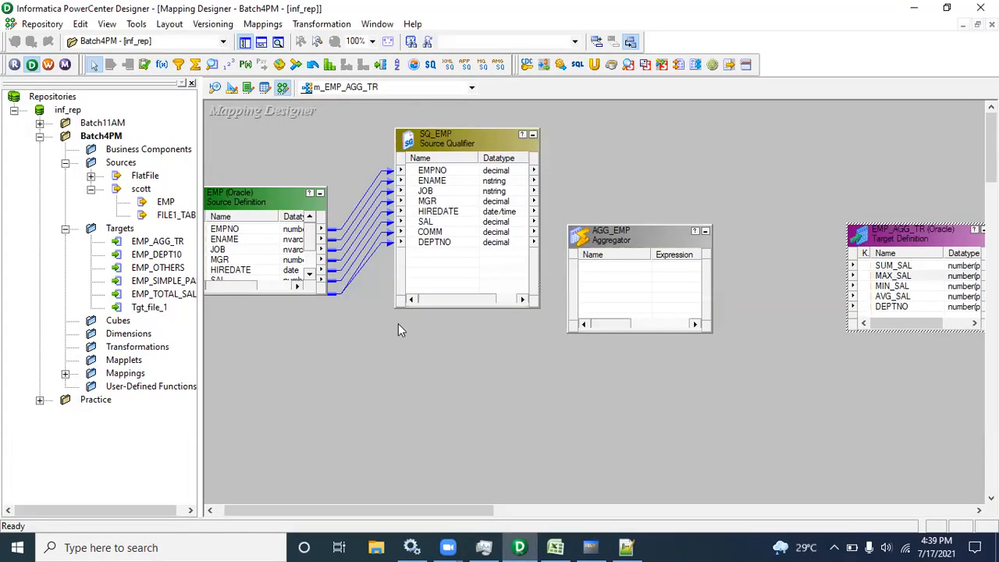
{"action": "left_click", "coordinate": [446, 247]}
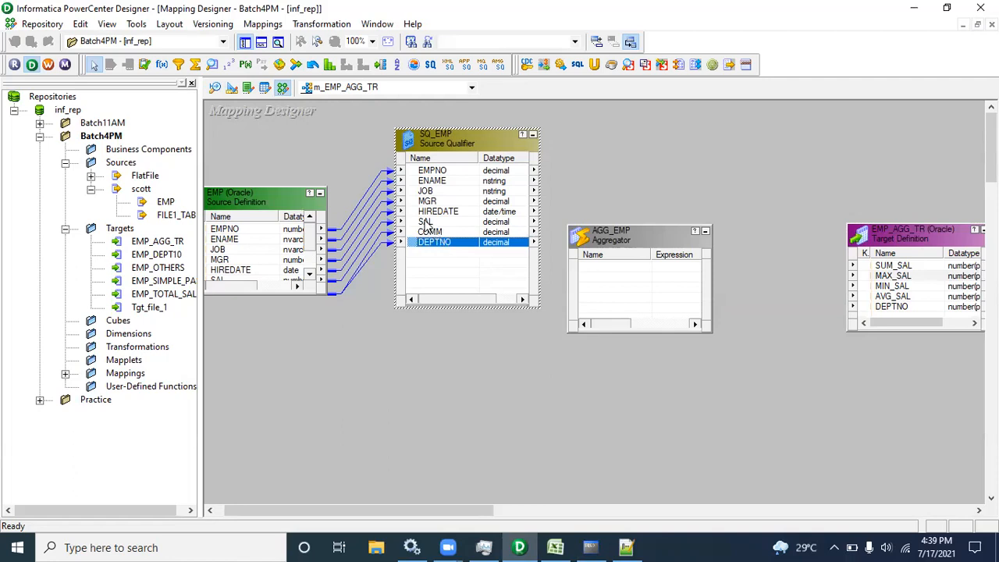
{"action": "left_click", "coordinate": [426, 223], "text": "ctrl"}
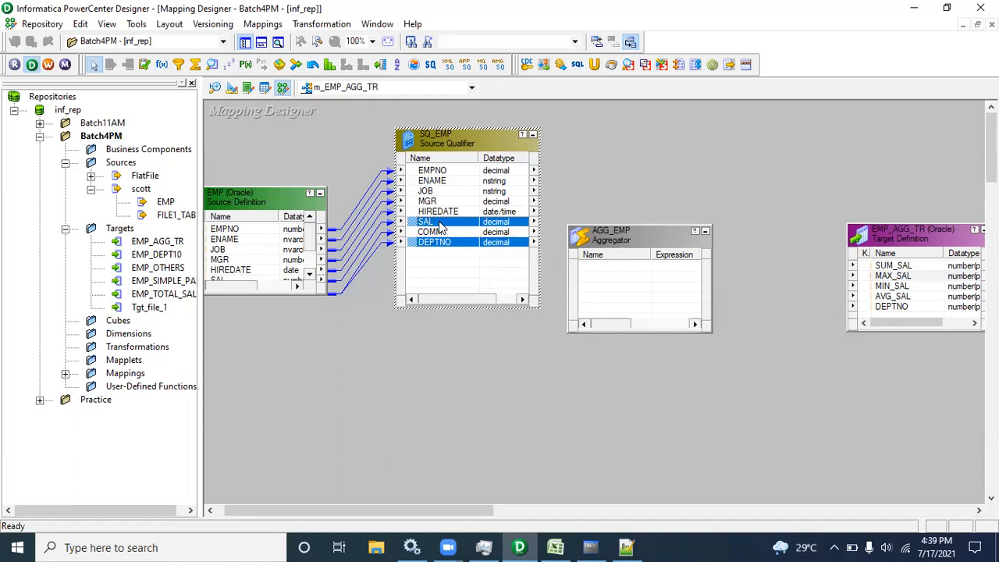
{"action": "left_click_drag", "start_coordinate": [439, 227], "coordinate": [617, 300]}
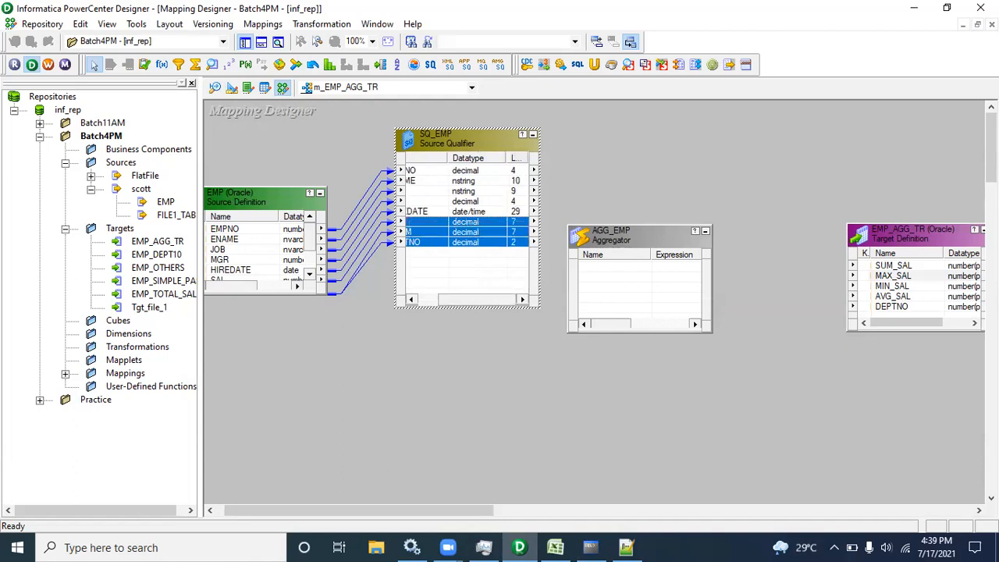
{"action": "left_click_drag", "start_coordinate": [455, 303], "coordinate": [436, 303]}
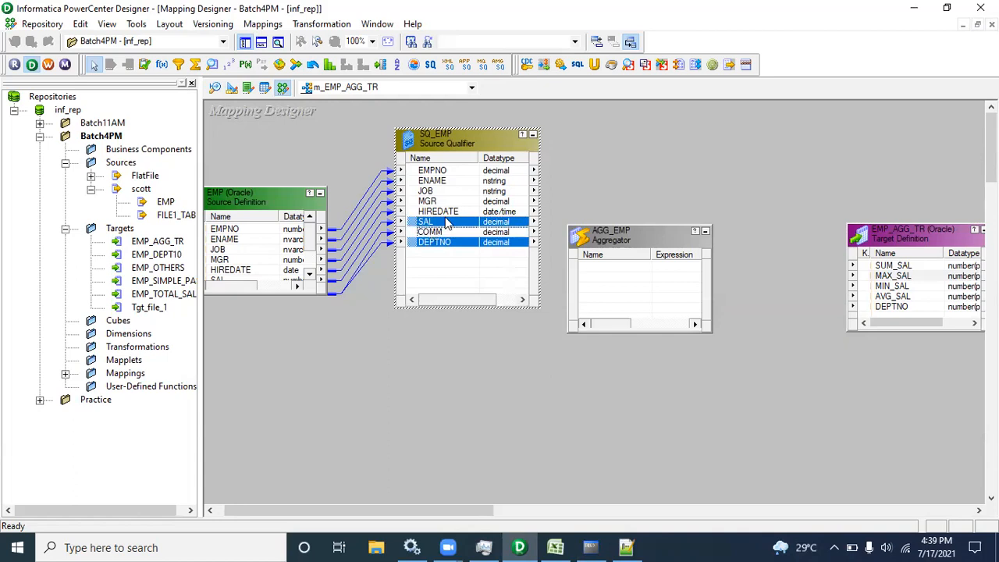
{"action": "left_click_drag", "start_coordinate": [438, 230], "coordinate": [581, 287]}
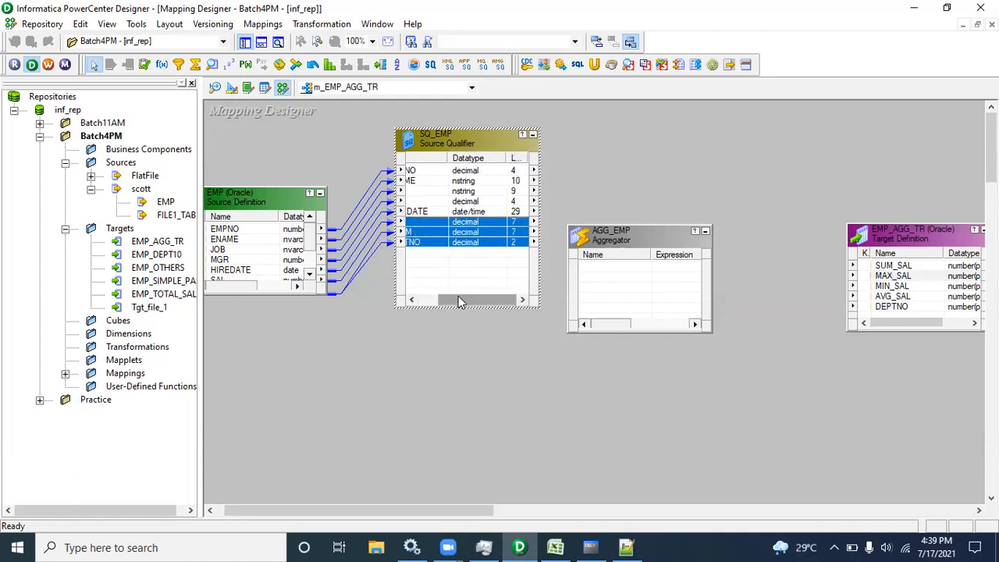
{"action": "left_click_drag", "start_coordinate": [458, 300], "coordinate": [368, 297]}
{"action": "left_click", "coordinate": [435, 232], "text": "ctrl"}
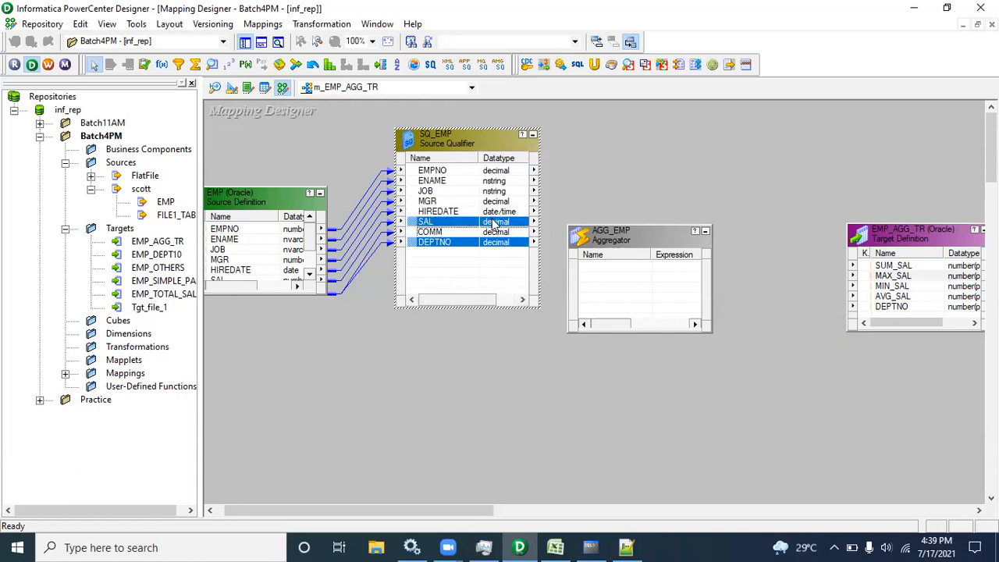
{"action": "left_click_drag", "start_coordinate": [494, 225], "coordinate": [623, 286]}
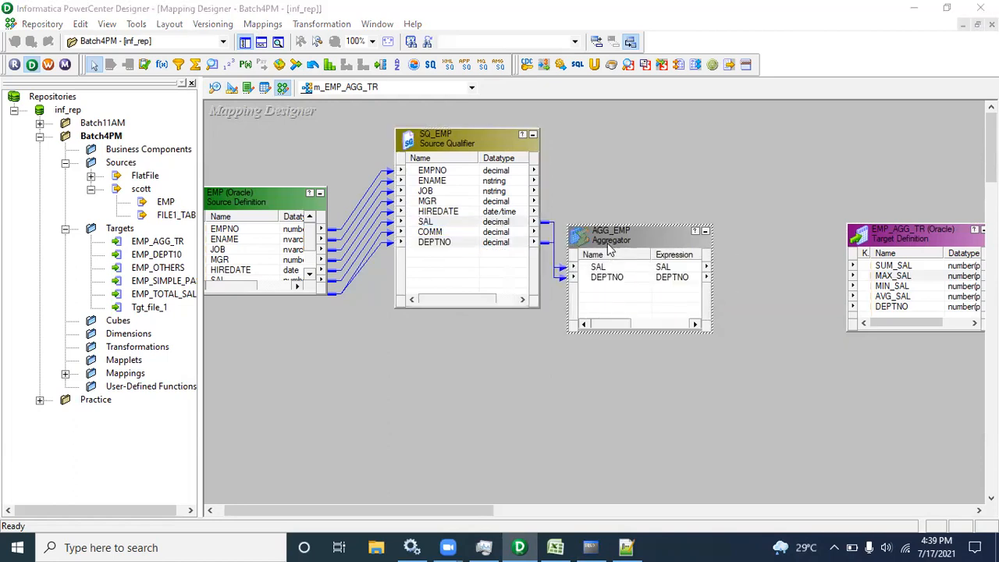
Review the existing ports of the AGG_EMP Aggregator in a widened edit dialog
{"action": "double_click", "coordinate": [596, 236]}
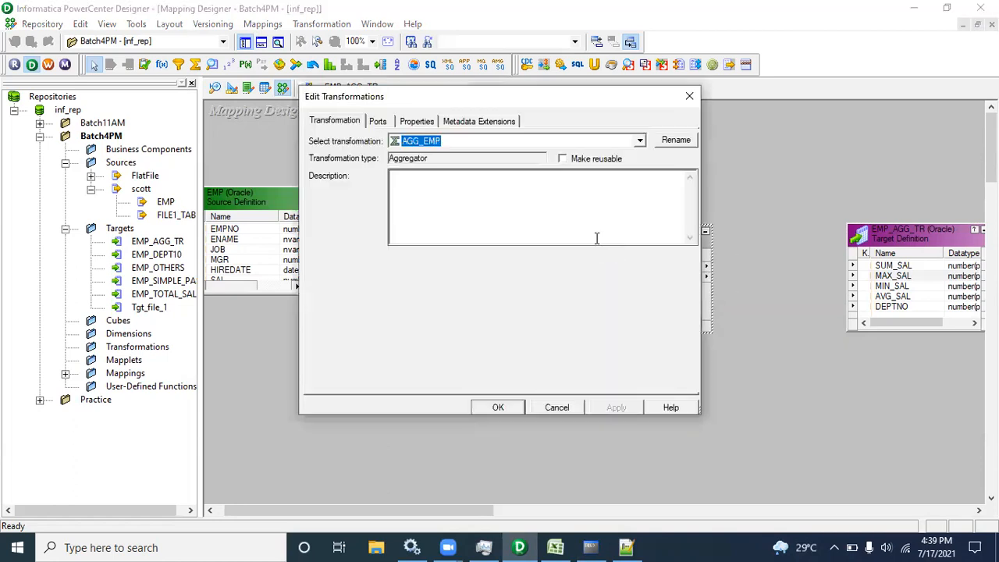
{"action": "left_click", "coordinate": [379, 123]}
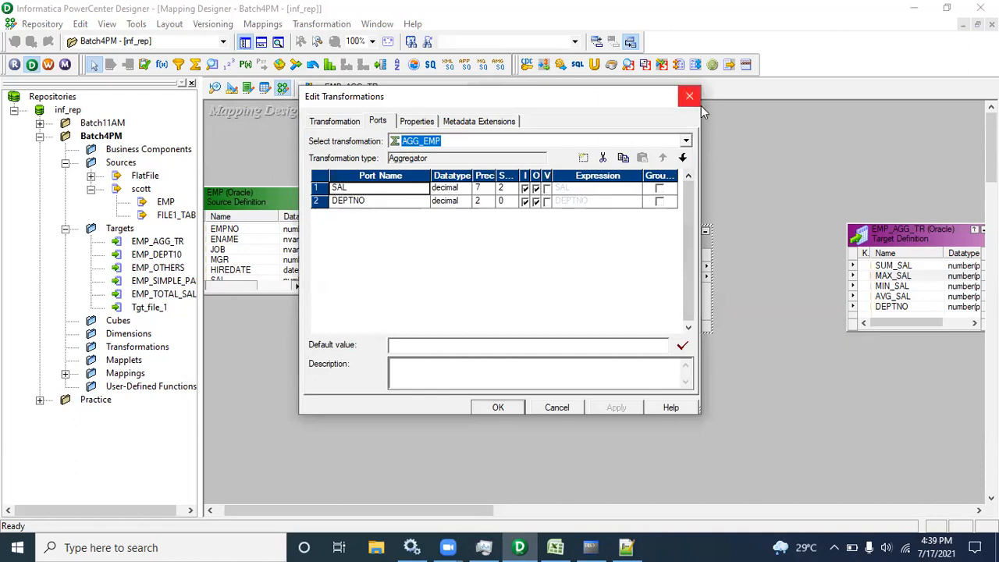
{"action": "left_click_drag", "start_coordinate": [702, 110], "coordinate": [820, 110]}
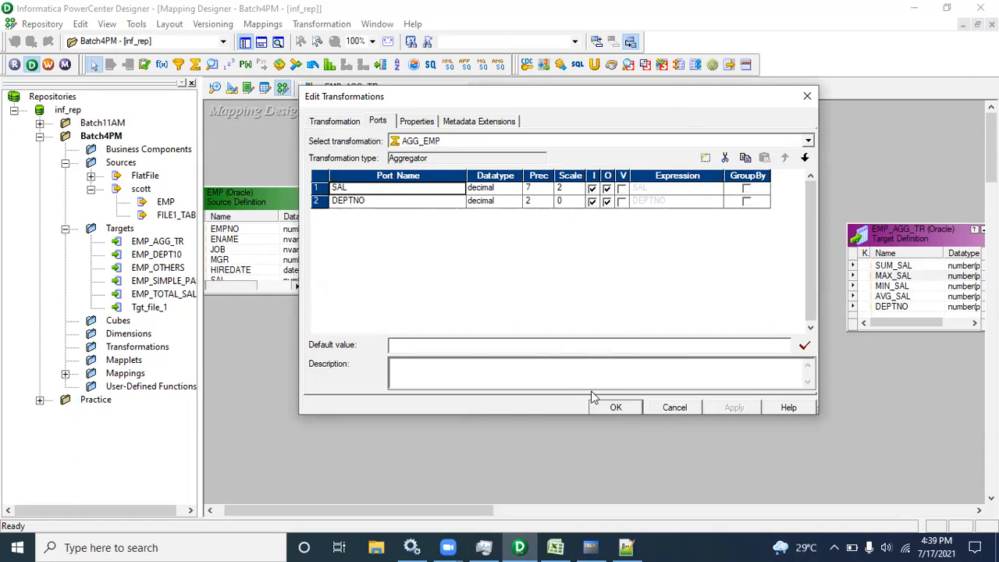
{"action": "left_click", "coordinate": [615, 407]}
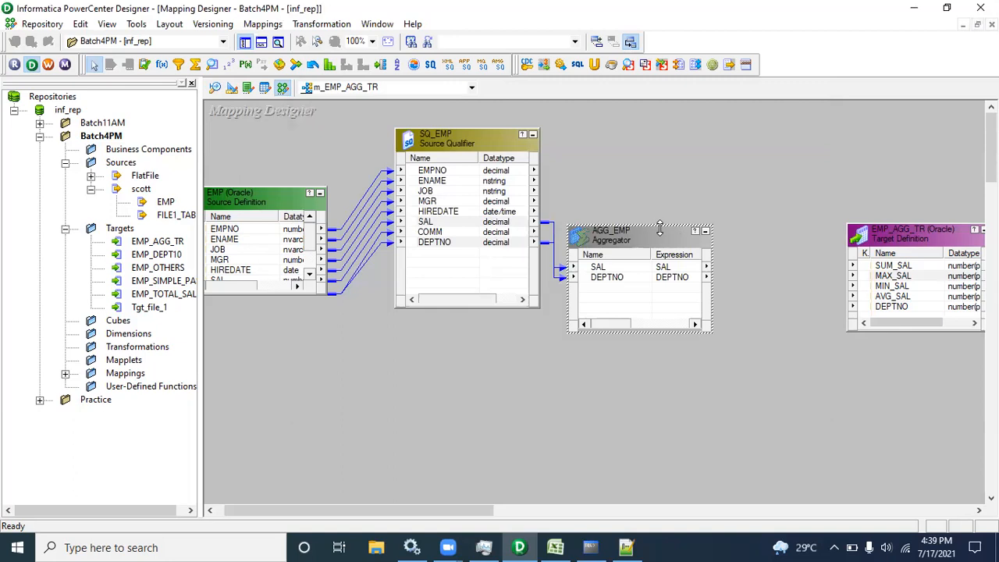
Enlarge the AGG_EMP box and copy the SUM_SAL, MAX_SAL, MIN_SAL and AVG_SAL ports into it from the EMP_AGG_TR target
{"action": "left_click_drag", "start_coordinate": [660, 228], "coordinate": [661, 178]}
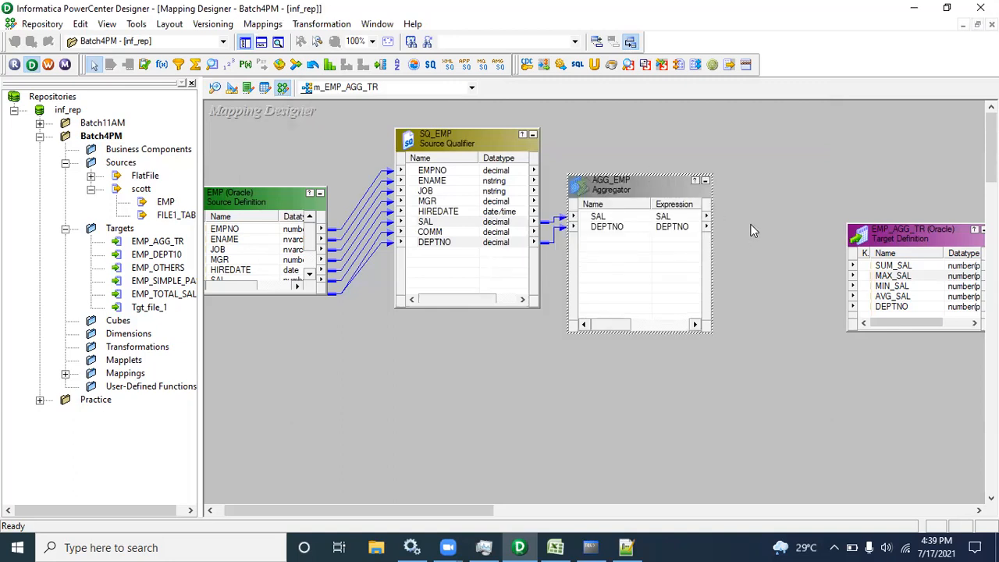
{"action": "left_click", "coordinate": [889, 270]}
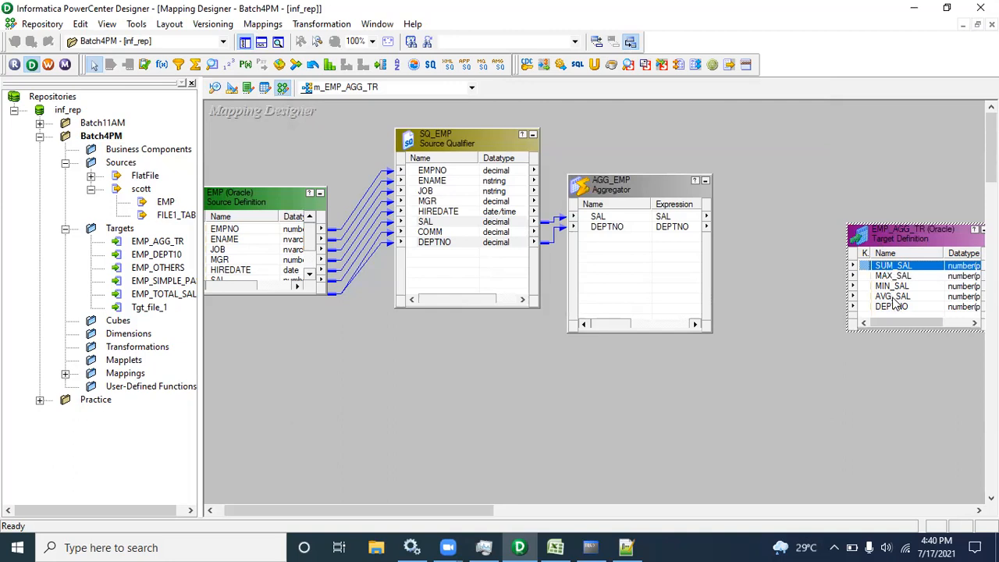
{"action": "left_click", "coordinate": [894, 299], "text": "shift"}
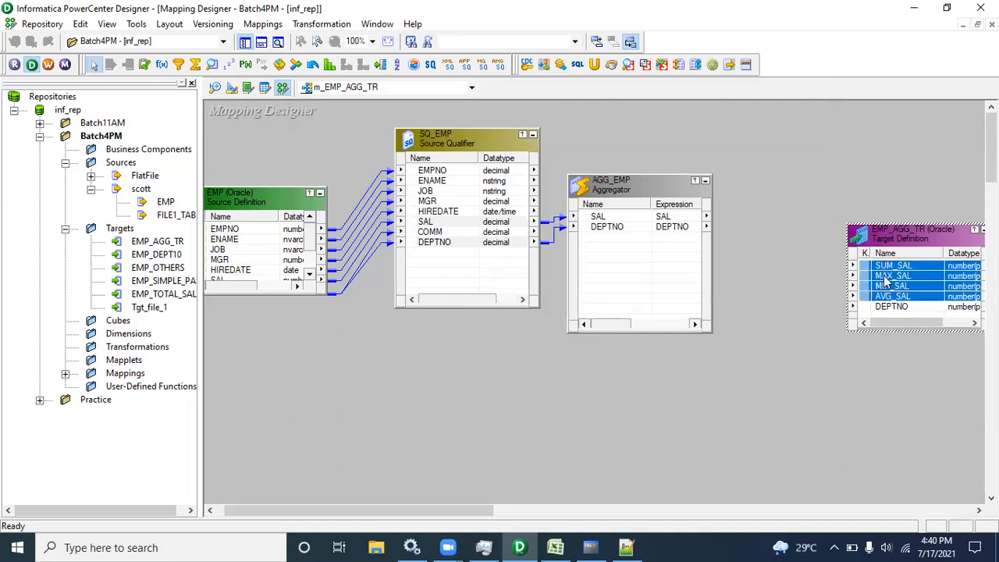
{"action": "left_click_drag", "start_coordinate": [894, 268], "coordinate": [646, 275]}
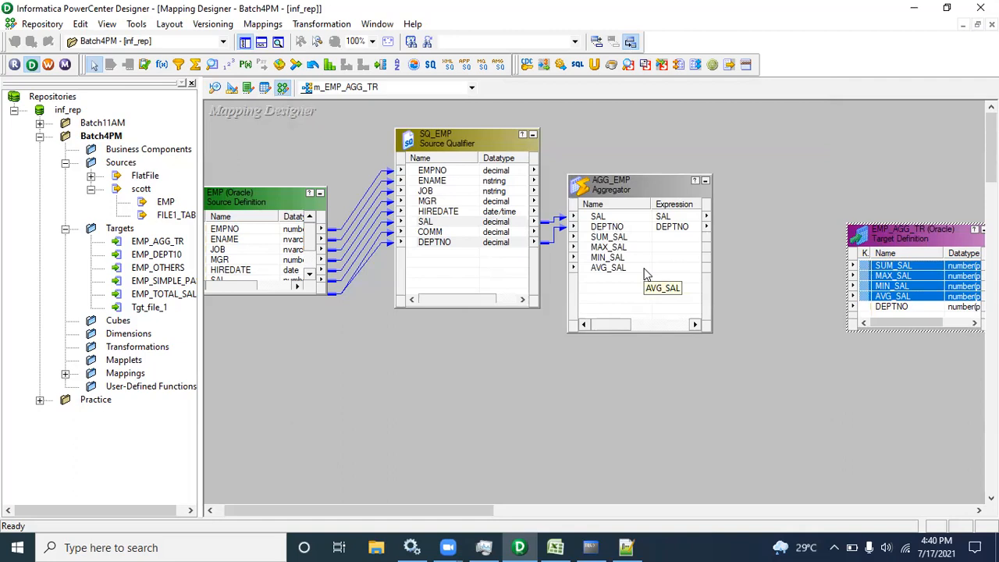
{"action": "left_click", "coordinate": [611, 237]}
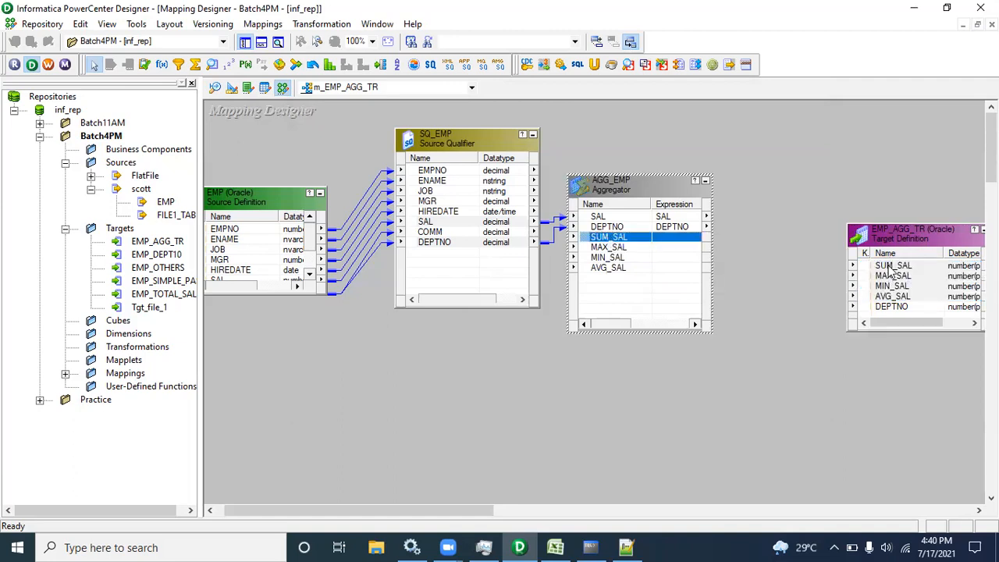
{"action": "left_click_drag", "start_coordinate": [888, 267], "coordinate": [866, 285]}
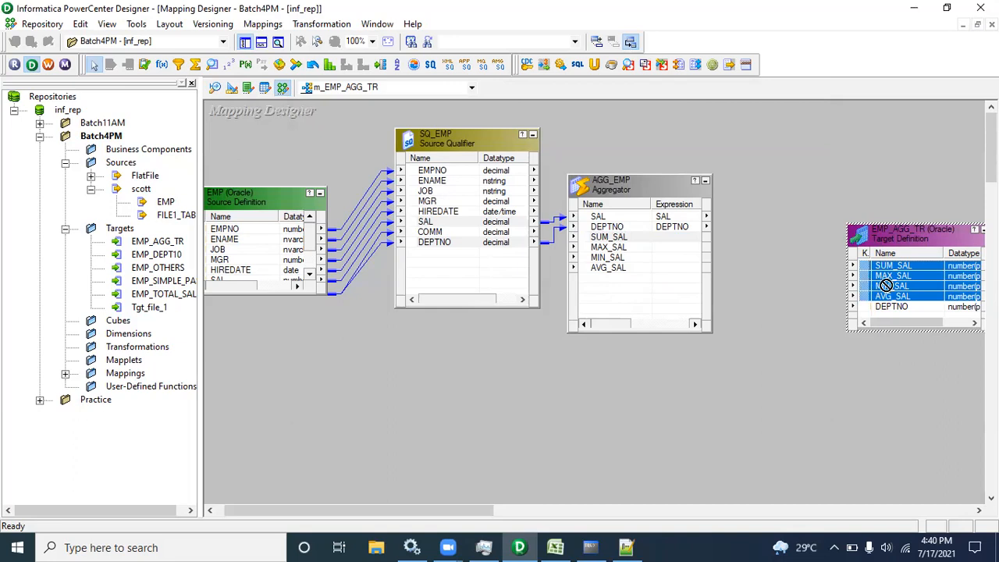
Make the SUM_SAL, MAX_SAL, MIN_SAL and AVG_SAL ports of AGG_EMP output-only ports
{"action": "left_click", "coordinate": [619, 238]}
{"action": "double_click", "coordinate": [618, 247]}
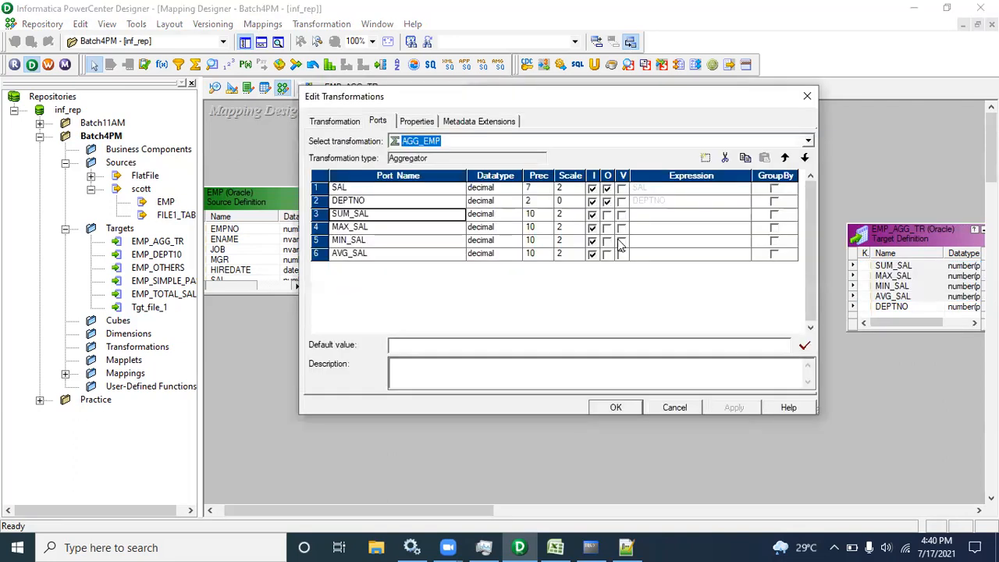
{"action": "left_click", "coordinate": [622, 241]}
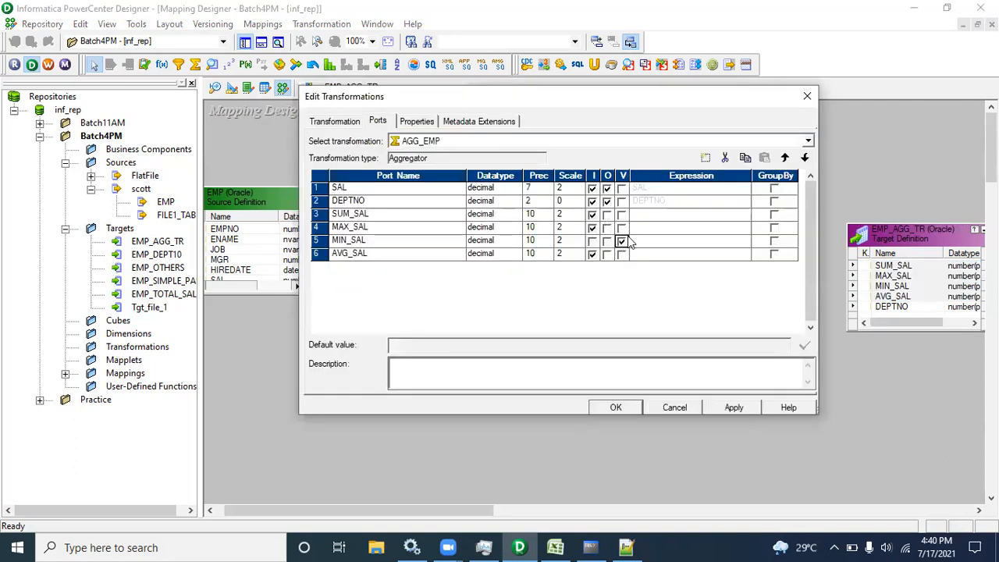
{"action": "left_click", "coordinate": [621, 241]}
{"action": "left_click", "coordinate": [607, 214]}
{"action": "left_click", "coordinate": [607, 227]}
{"action": "left_click", "coordinate": [607, 253]}
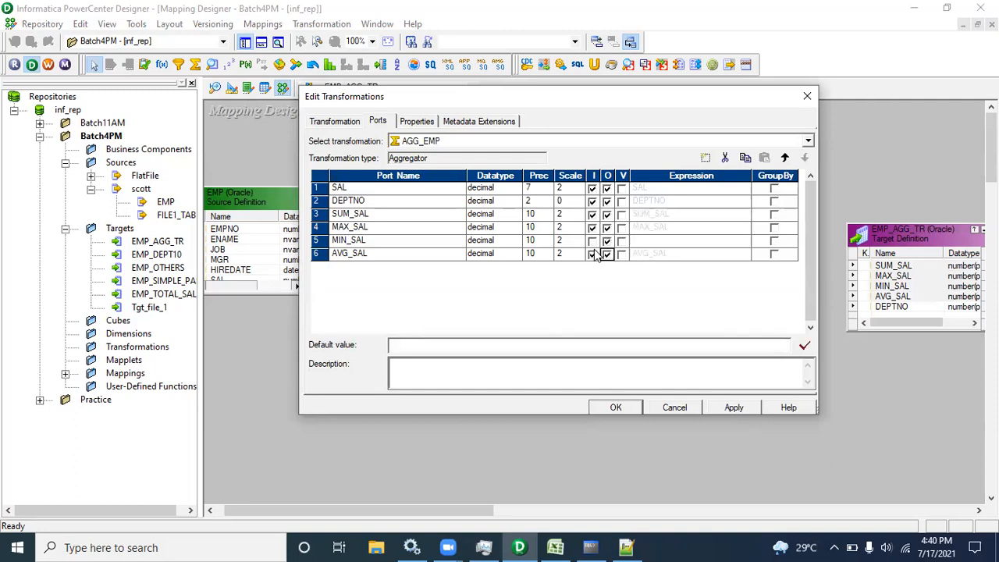
{"action": "left_click", "coordinate": [592, 254]}
{"action": "left_click", "coordinate": [593, 227]}
{"action": "left_click", "coordinate": [593, 213]}
Open the SUM_SAL expression, highlight sum(sal) in the SQL command line query for reference, and return to PowerCenter Designer
{"action": "left_click", "coordinate": [748, 215]}
{"action": "left_click", "coordinate": [748, 216]}
{"action": "left_click", "coordinate": [591, 546]}
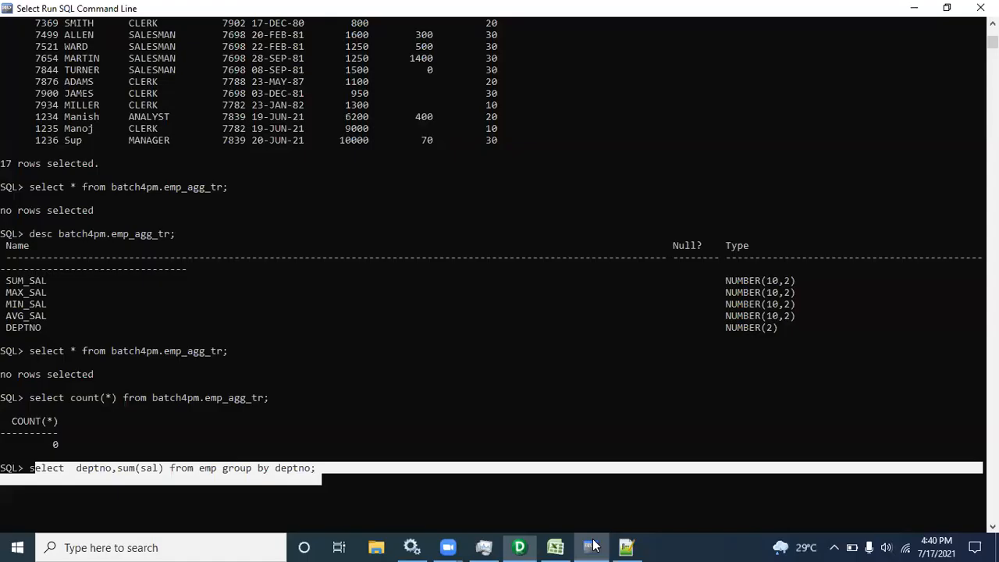
{"action": "left_click", "coordinate": [154, 471]}
{"action": "left_click_drag", "start_coordinate": [166, 471], "coordinate": [119, 470]}
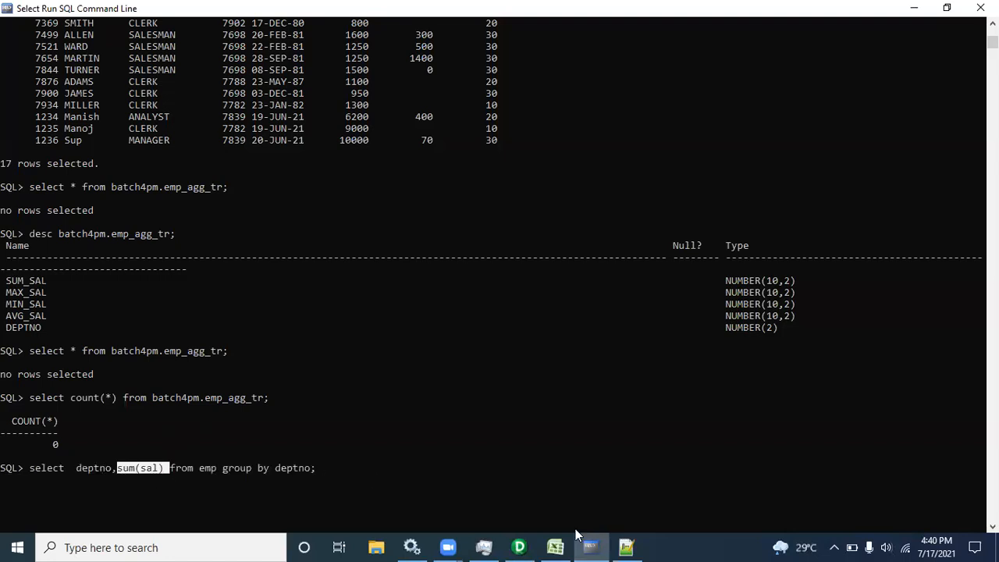
{"action": "left_click", "coordinate": [519, 547]}
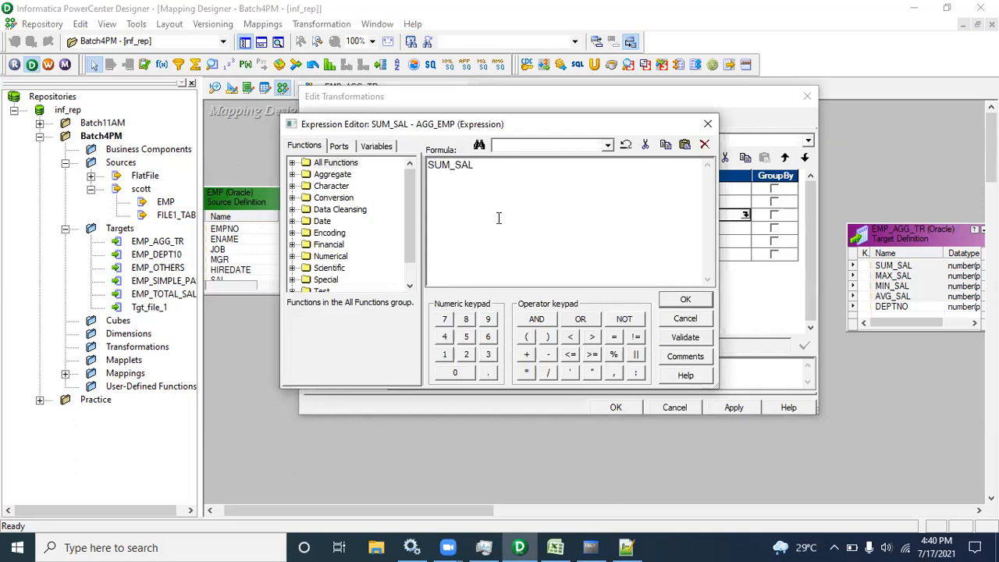
Examine the available aggregate functions and their descriptions in the Expression Editor, from Avg through Percentile
{"action": "left_click", "coordinate": [293, 174]}
{"action": "left_click", "coordinate": [335, 174]}
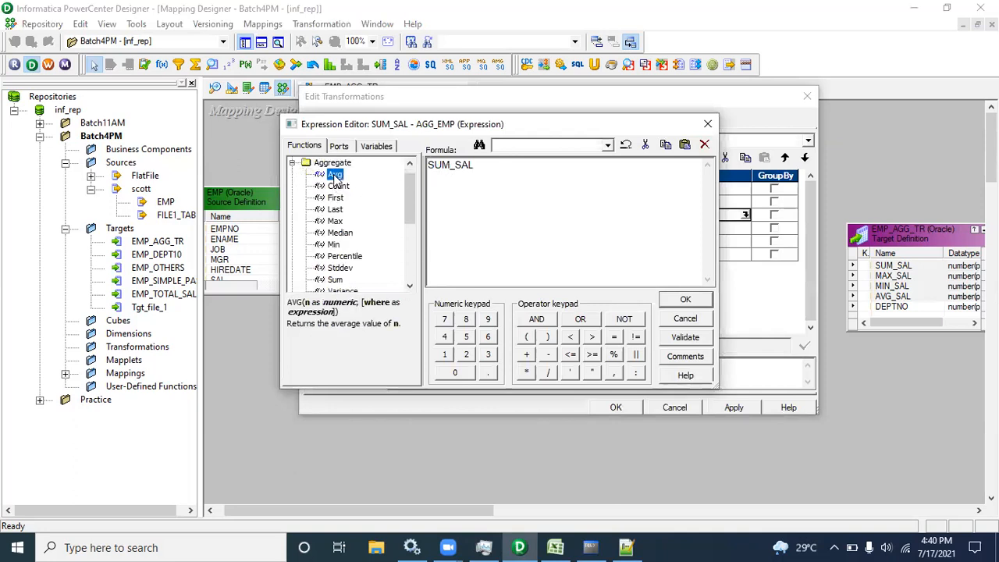
{"action": "left_click", "coordinate": [338, 186]}
{"action": "left_click", "coordinate": [340, 199]}
{"action": "left_click", "coordinate": [341, 210]}
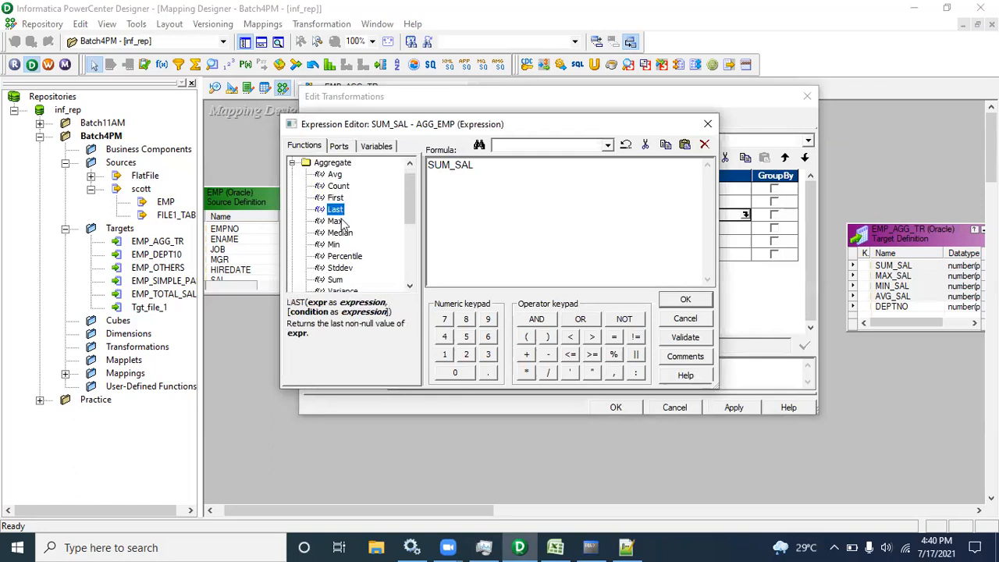
{"action": "left_click", "coordinate": [336, 222]}
{"action": "left_click", "coordinate": [344, 257]}
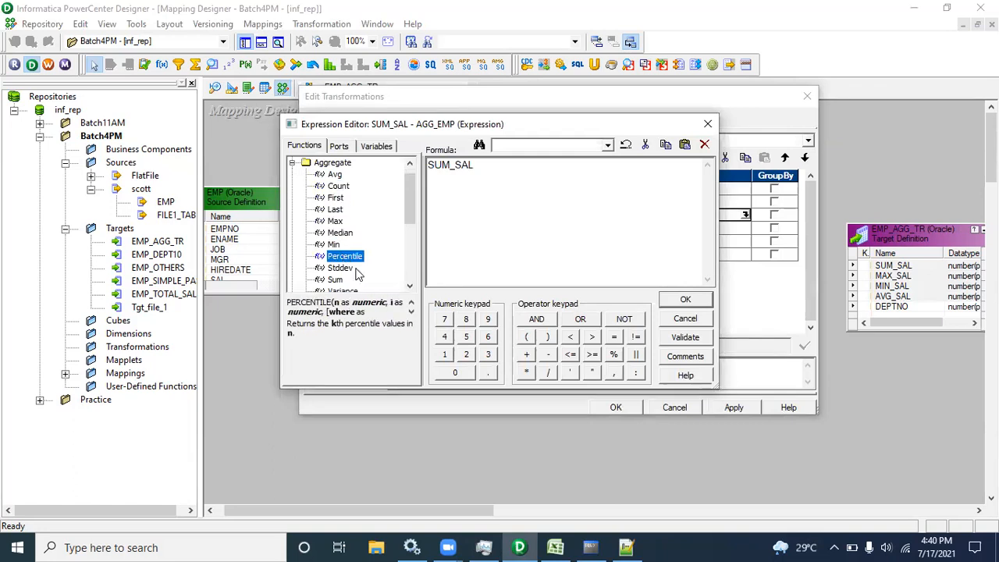
Replace the SUM_SAL port's expression with SUM(SAL), validate it, copy the formula text and accept it
{"action": "double_click", "coordinate": [446, 167]}
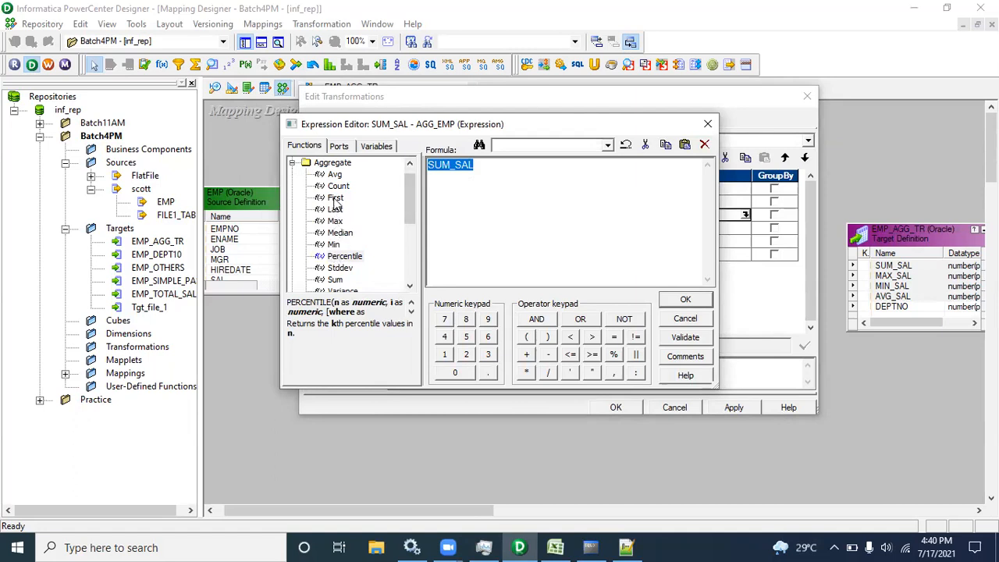
{"action": "double_click", "coordinate": [338, 280]}
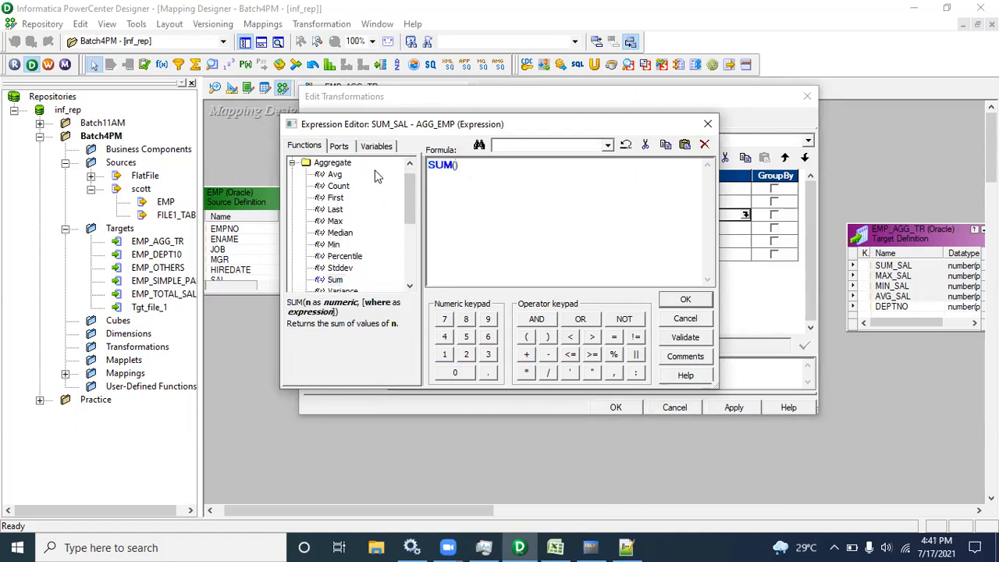
{"action": "left_click", "coordinate": [346, 148]}
{"action": "left_click", "coordinate": [334, 175]}
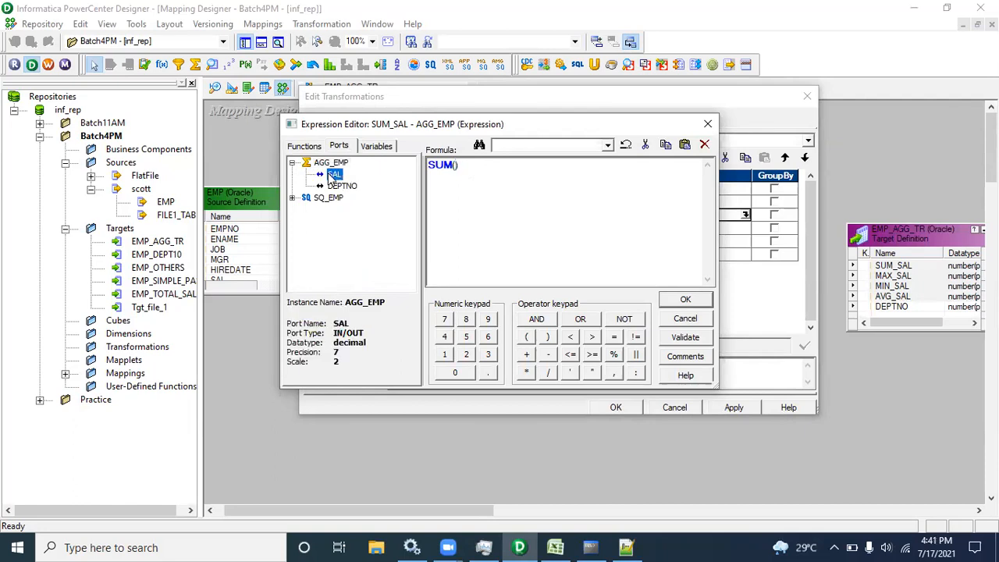
{"action": "double_click", "coordinate": [334, 175]}
{"action": "left_click", "coordinate": [686, 336]}
{"action": "left_click", "coordinate": [564, 304]}
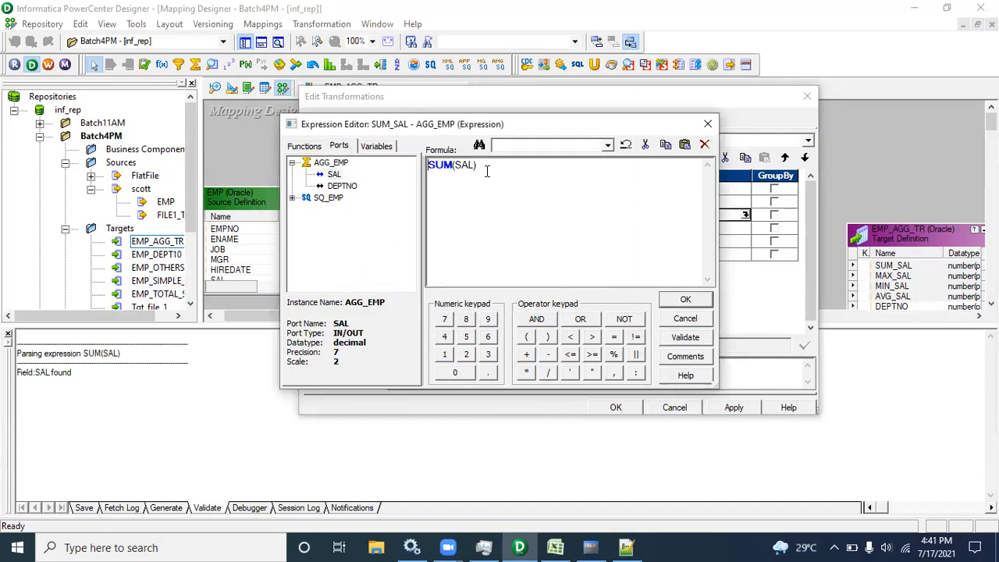
{"action": "left_click_drag", "start_coordinate": [486, 171], "coordinate": [411, 178]}
{"action": "key", "text": "ctrl+c"}
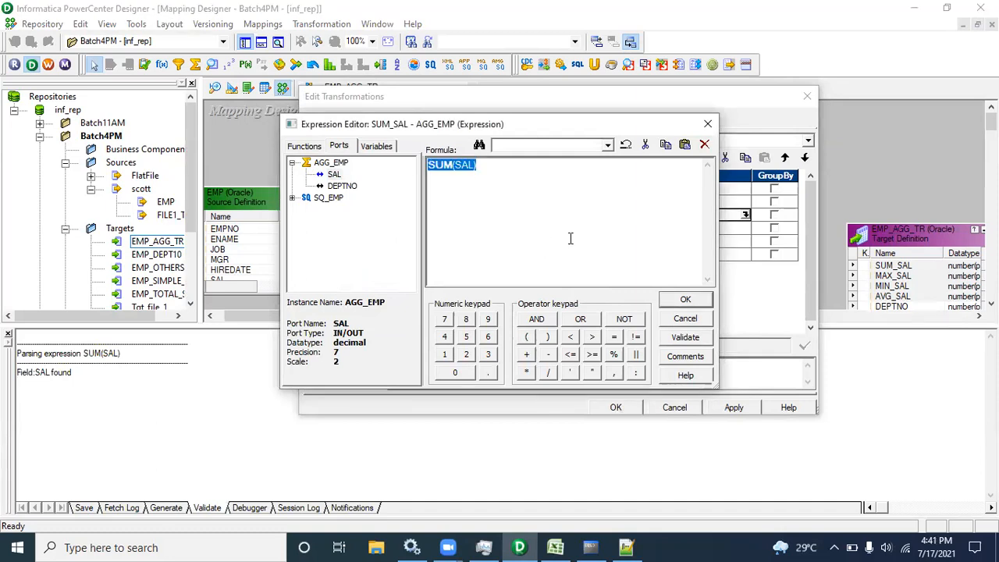
{"action": "left_click", "coordinate": [677, 301]}
Set the MAX_SAL port's expression to MAX(SAL), validate it and accept it
{"action": "left_click", "coordinate": [741, 227]}
{"action": "left_click", "coordinate": [745, 227]}
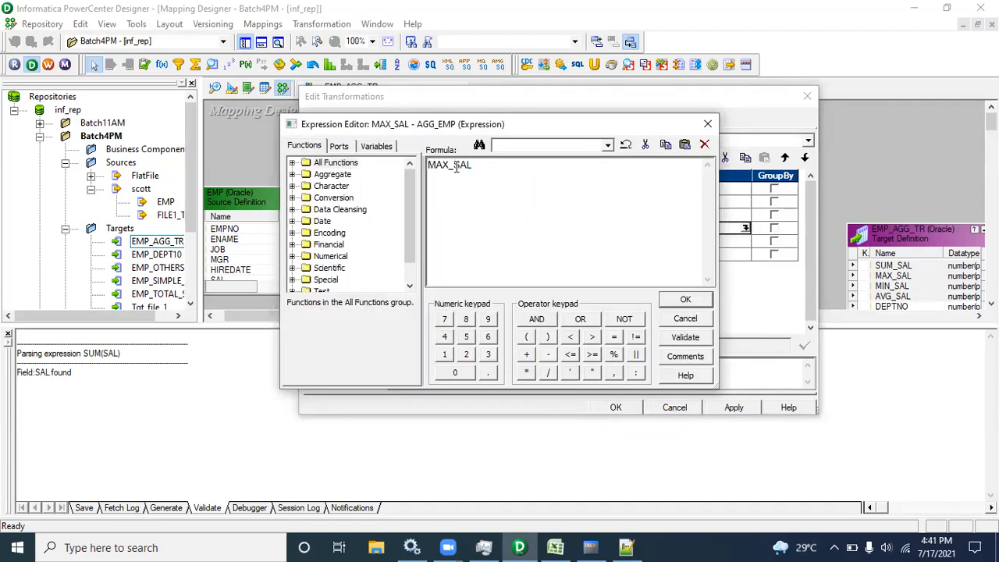
{"action": "key", "text": "BackSpace"}
{"action": "type", "text": "(SAL)"}
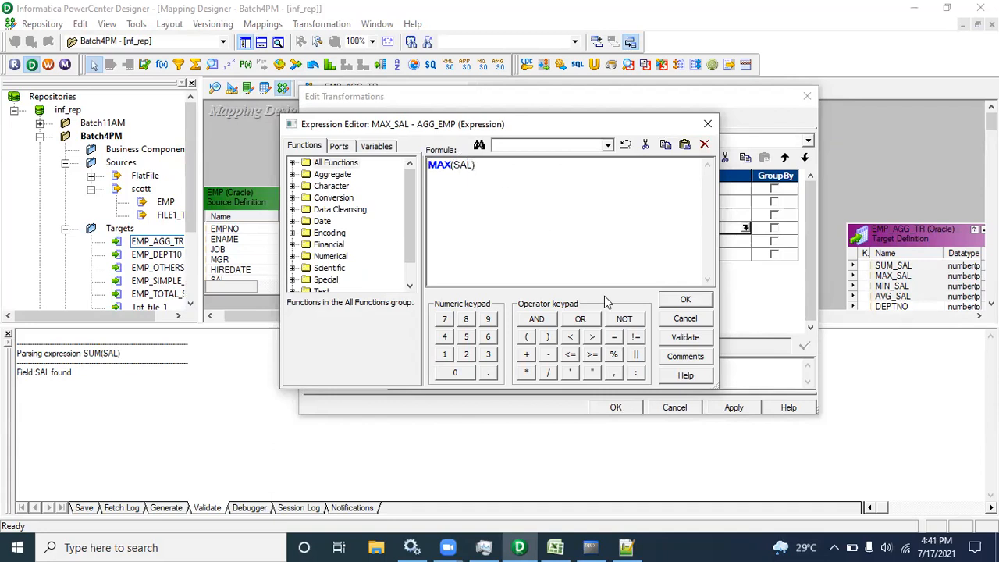
{"action": "left_click", "coordinate": [680, 337]}
{"action": "left_click", "coordinate": [549, 291]}
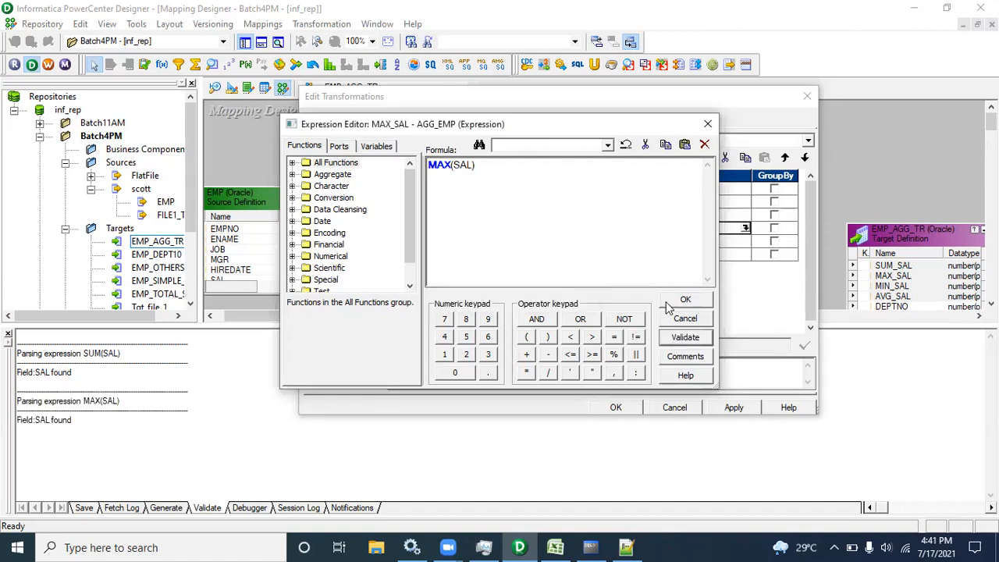
{"action": "left_click", "coordinate": [673, 302]}
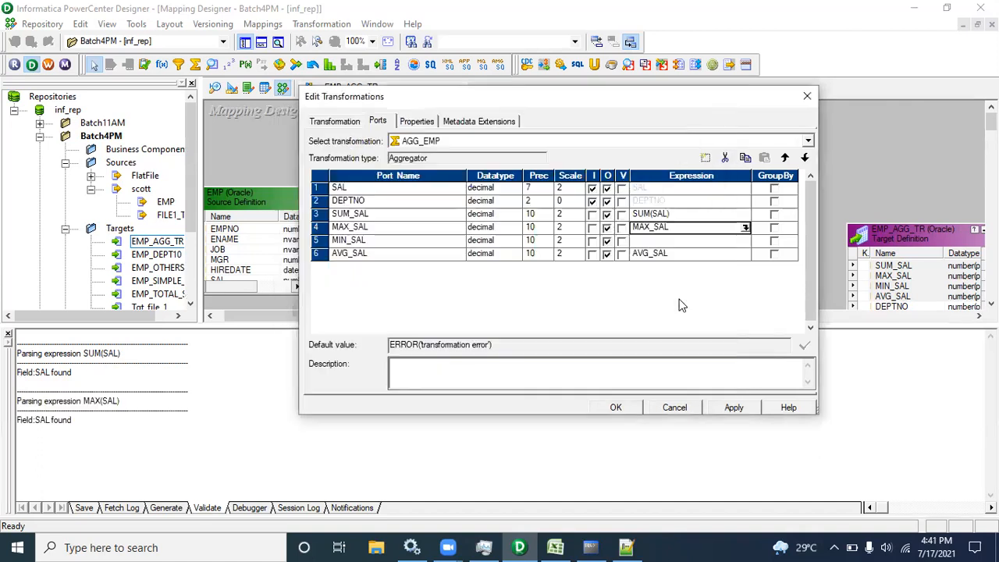
Set the MIN_SAL port's expression to MIN(SAL) by adapting the copied formula, check the Count function's description, then validate and accept
{"action": "left_click", "coordinate": [746, 247]}
{"action": "left_click", "coordinate": [746, 240]}
{"action": "key", "text": "ctrl+v"}
{"action": "left_click", "coordinate": [453, 165]}
{"action": "key", "text": "BackSpace"}
{"action": "key", "text": "BackSpace"}
{"action": "key", "text": "BackSpace"}
{"action": "type", "text": "MIN"}
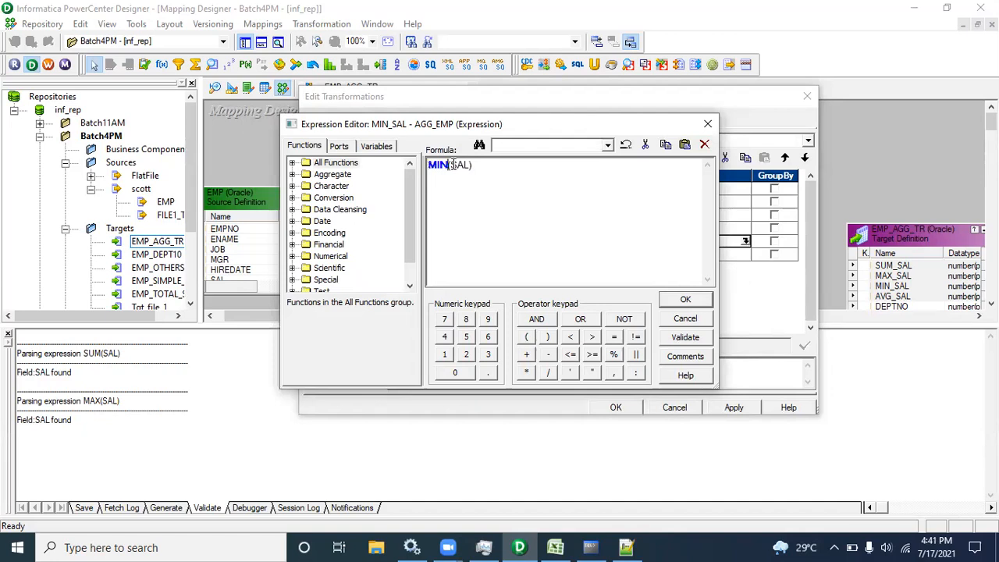
{"action": "left_click", "coordinate": [294, 174]}
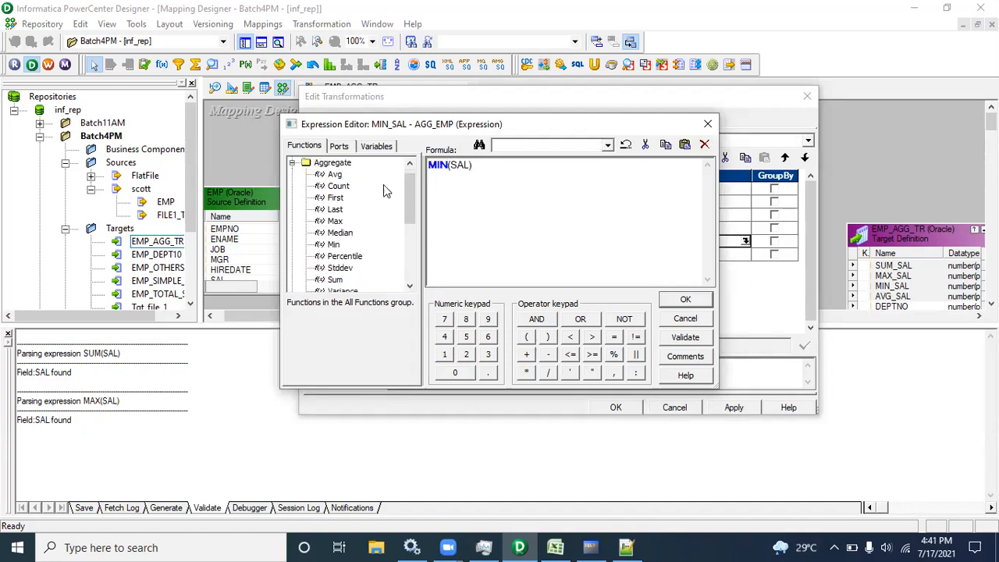
{"action": "mouse_move", "coordinate": [407, 175]}
{"action": "left_mouse_down"}
{"action": "mouse_move", "coordinate": [422, 235]}
{"action": "mouse_move", "coordinate": [414, 162]}
{"action": "left_mouse_up"}
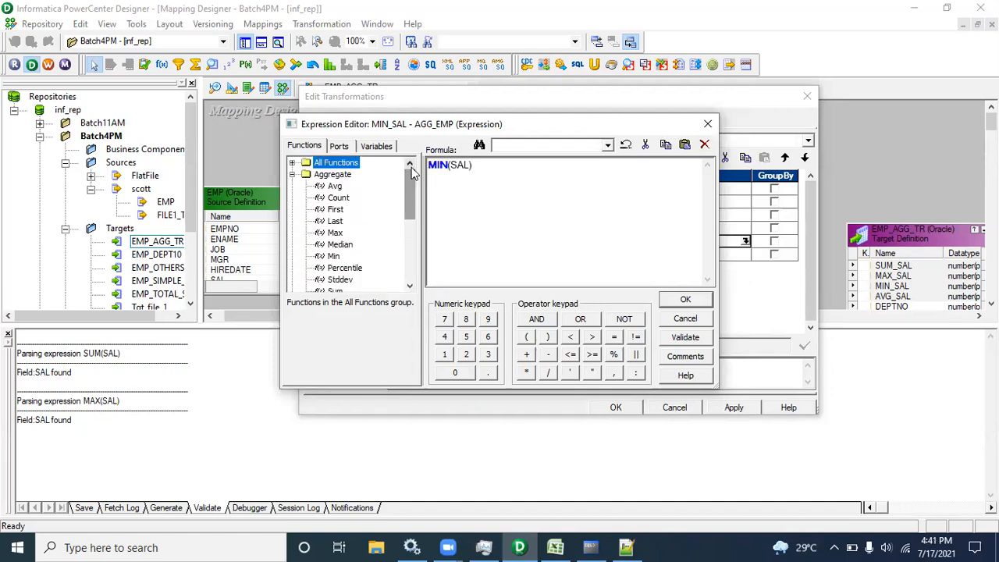
{"action": "left_click", "coordinate": [338, 197]}
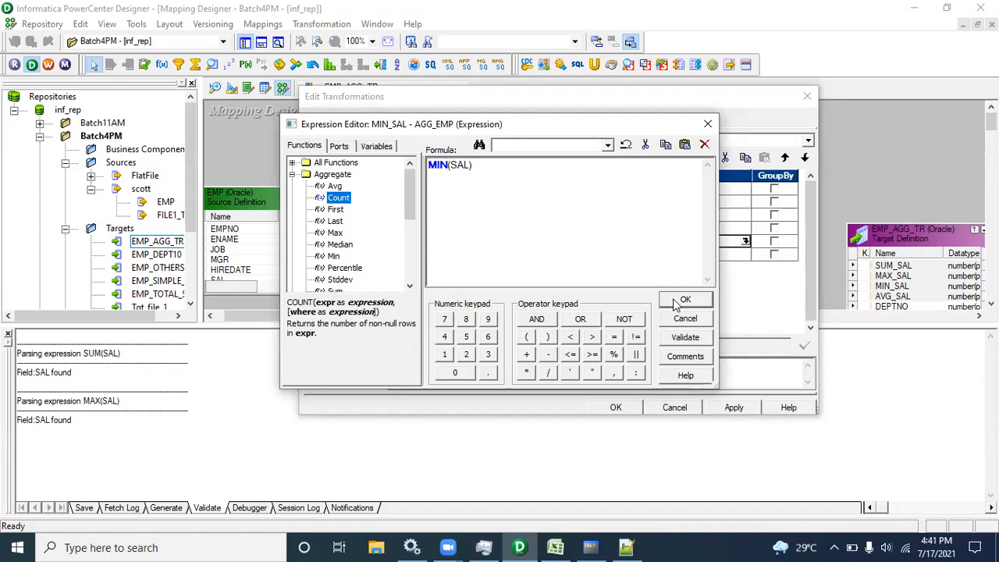
{"action": "left_click", "coordinate": [684, 337]}
{"action": "left_click", "coordinate": [567, 297]}
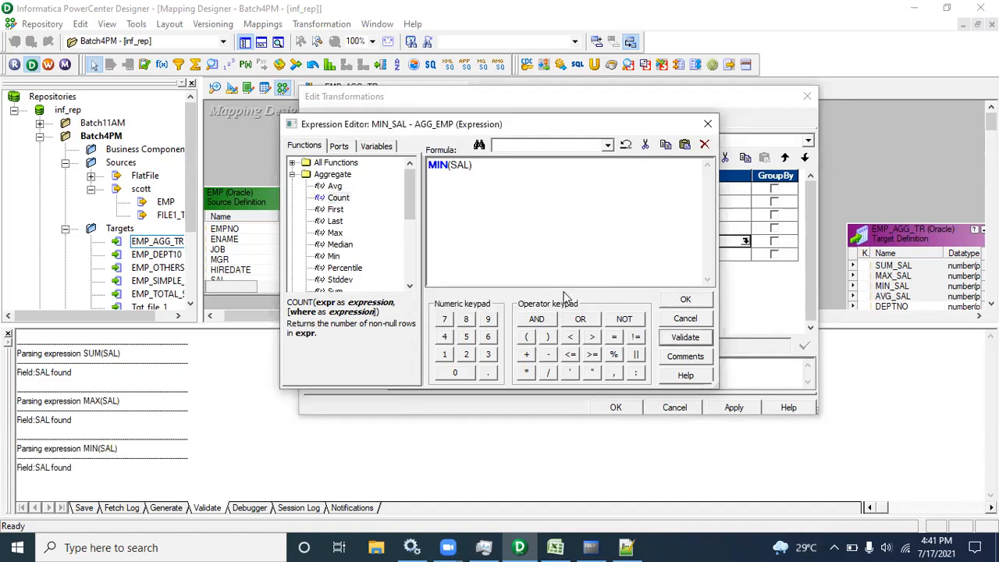
{"action": "left_click", "coordinate": [685, 299]}
Set the AVG_SAL port's expression to AVG(SAL), validate it, and accept both the expression and the AGG_EMP transformation changes
{"action": "left_click", "coordinate": [744, 254]}
{"action": "left_click", "coordinate": [746, 254]}
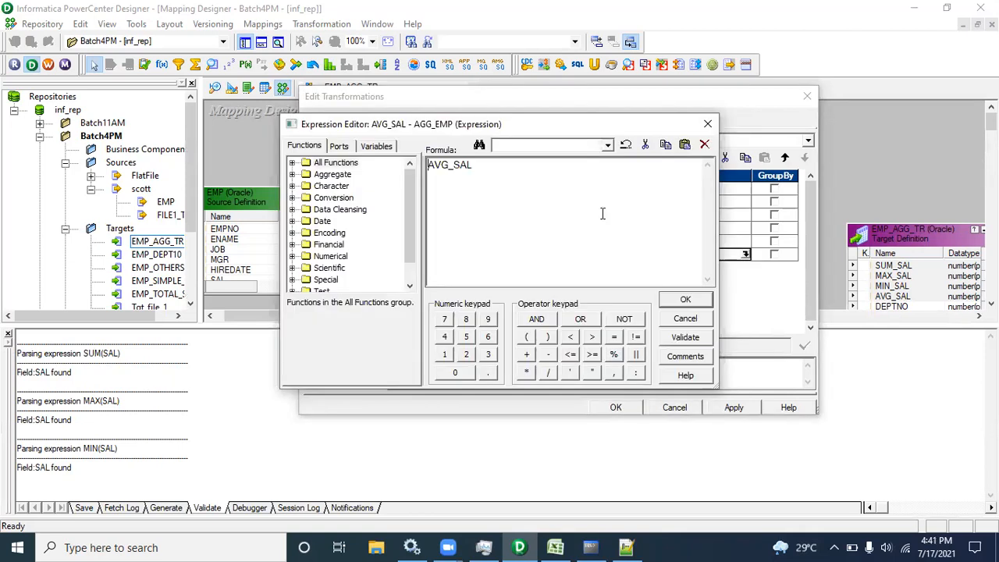
{"action": "left_click", "coordinate": [453, 165]}
{"action": "key", "text": "BackSpace"}
{"action": "type", "text": "(SAL)"}
{"action": "left_click", "coordinate": [673, 344]}
{"action": "left_click", "coordinate": [545, 291]}
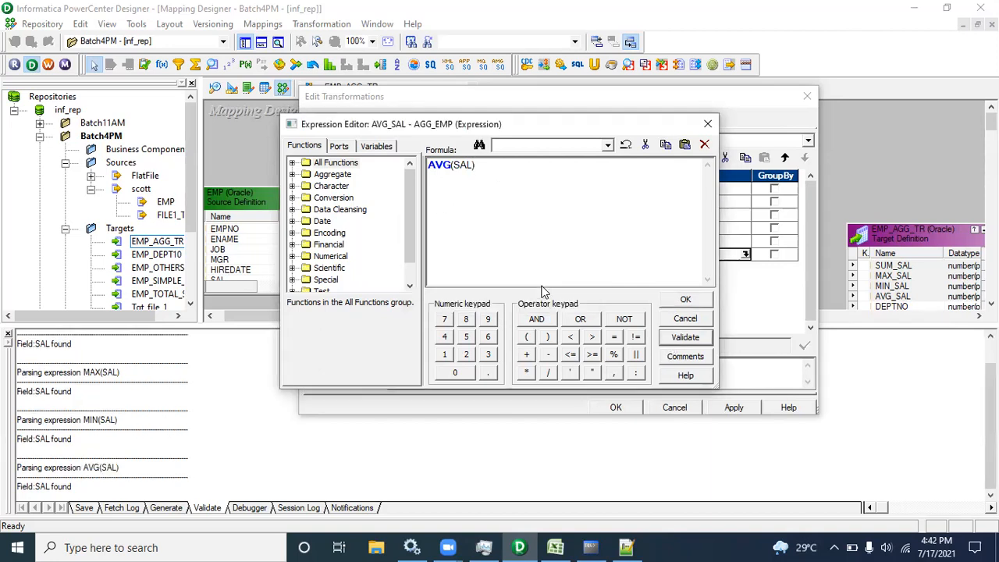
{"action": "left_click", "coordinate": [690, 301]}
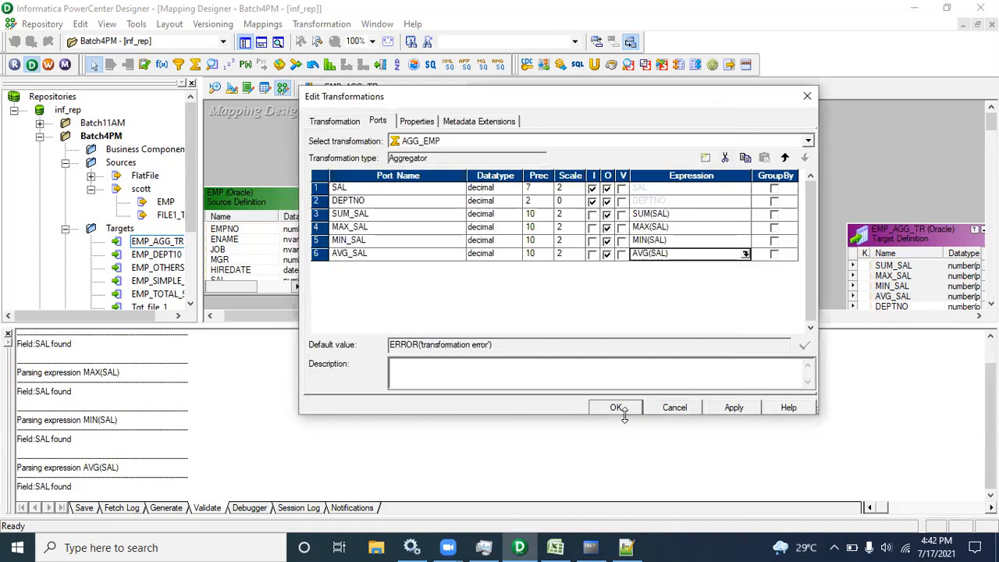
{"action": "left_click", "coordinate": [617, 408]}
{"action": "left_click", "coordinate": [596, 546]}
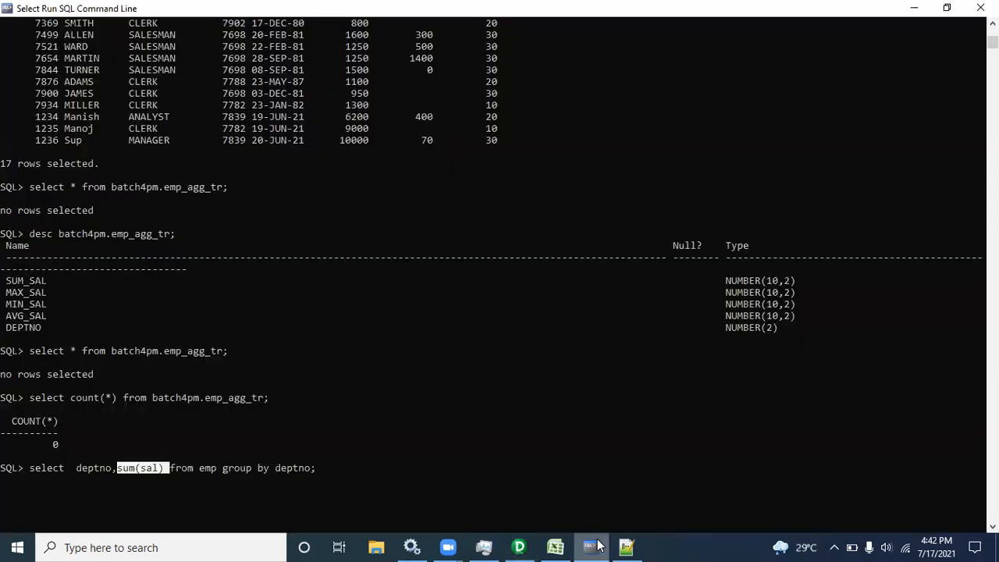
{"action": "left_click", "coordinate": [429, 376]}
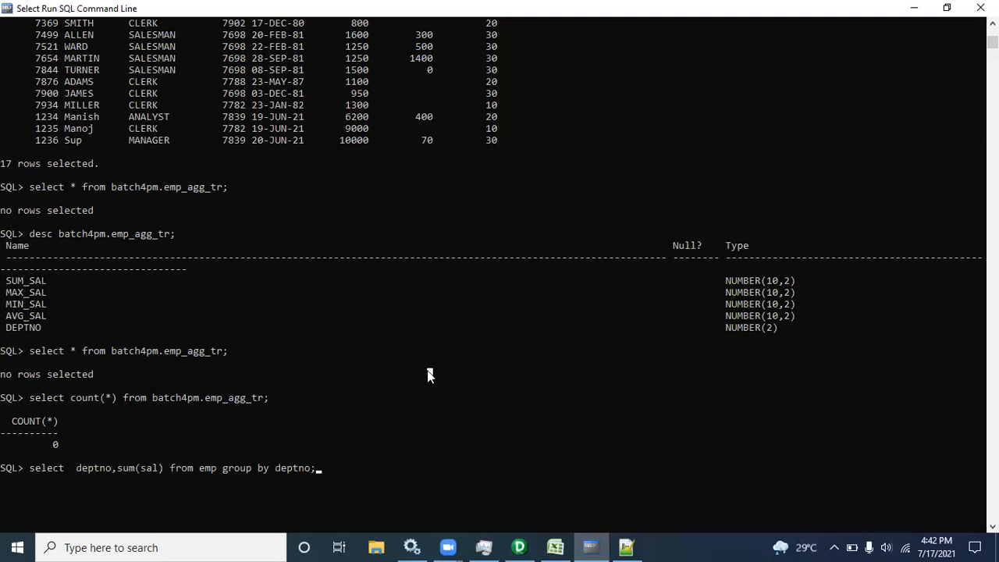
{"action": "key", "text": "BackSpace"}
{"action": "key", "text": "BackSpace"}
{"action": "key", "text": "BackSpace"}
{"action": "key", "text": "BackSpace"}
{"action": "key", "text": "BackSpace"}
{"action": "key", "text": "BackSpace"}
{"action": "key", "text": "BackSpace"}
{"action": "key", "text": "BackSpace"}
{"action": "key", "text": "BackSpace"}
{"action": "key", "text": "BackSpace"}
{"action": "key", "text": "BackSpace"}
{"action": "key", "text": "BackSpace"}
{"action": "key", "text": "BackSpace"}
{"action": "key", "text": "BackSpace"}
{"action": "key", "text": "BackSpace"}
{"action": "key", "text": "BackSpace"}
{"action": "key", "text": "BackSpace"}
{"action": "key", "text": "BackSpace"}
{"action": "key", "text": "BackSpace"}
{"action": "key", "text": "BackSpace"}
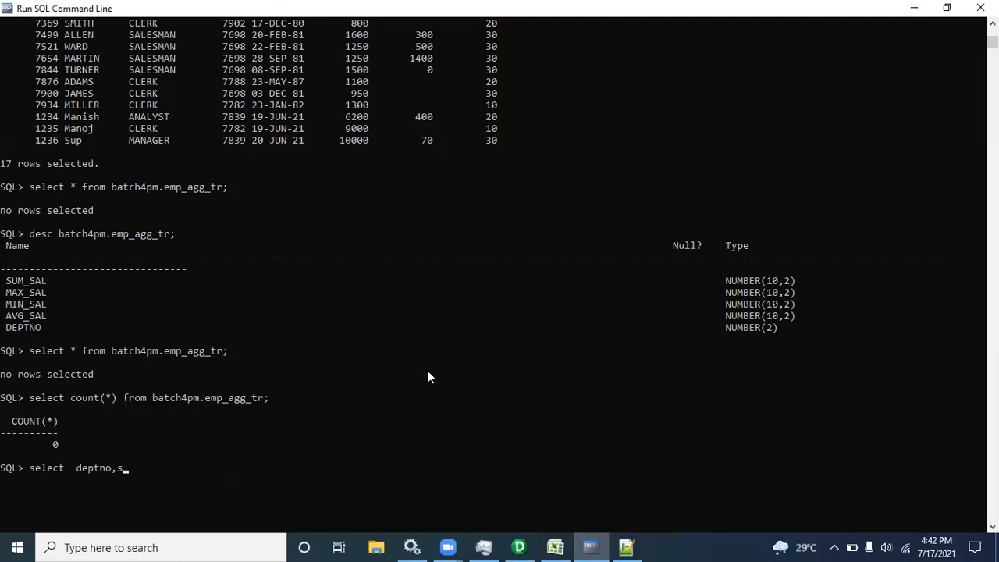
{"action": "key", "text": "BackSpace"}
{"action": "key", "text": "BackSpace"}
{"action": "key", "text": "BackSpace"}
{"action": "key", "text": "BackSpace"}
{"action": "key", "text": "BackSpace"}
{"action": "key", "text": "BackSpace"}
{"action": "type", "text": "/"}
{"action": "key", "text": "Up"}
{"action": "key", "text": "Up"}
{"action": "key", "text": "Up"}
Switch to PowerCenter Designer, reopen AGG_EMP and examine the function categories in the SUM_SAL port's Expression Editor
{"action": "left_click", "coordinate": [520, 547]}
{"action": "double_click", "coordinate": [587, 239]}
{"action": "left_click", "coordinate": [417, 121]}
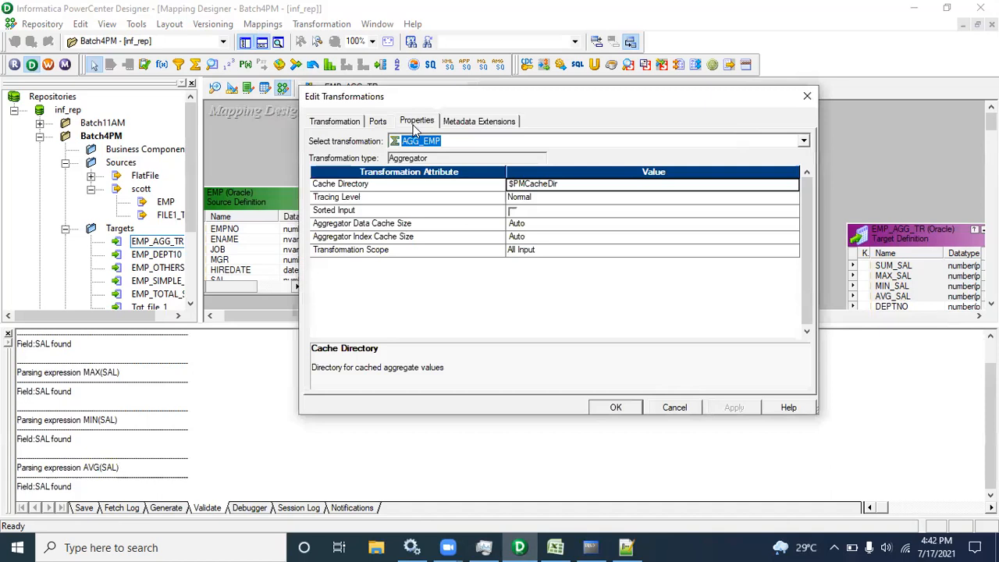
{"action": "left_click", "coordinate": [378, 121]}
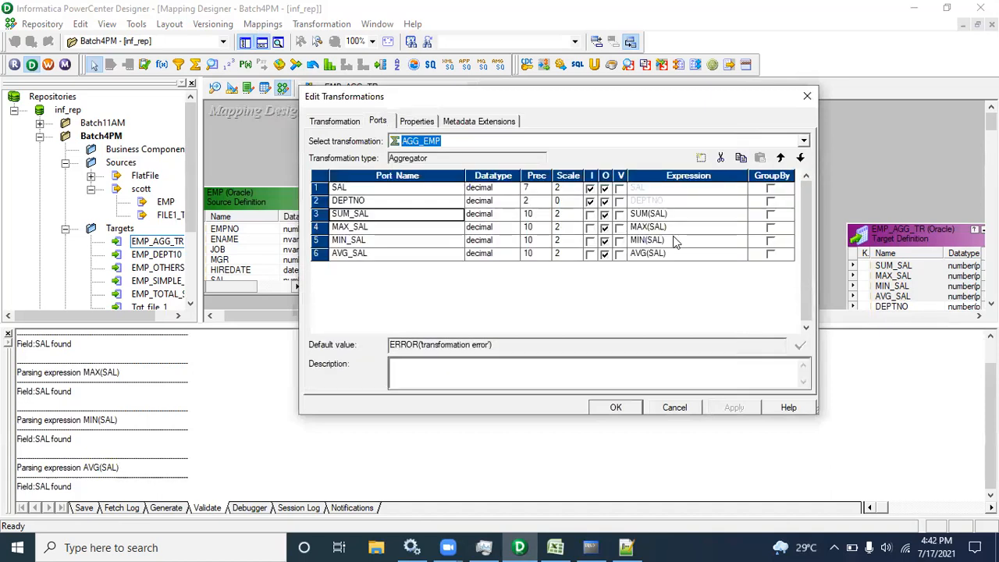
{"action": "left_click", "coordinate": [741, 219]}
{"action": "left_click", "coordinate": [742, 216]}
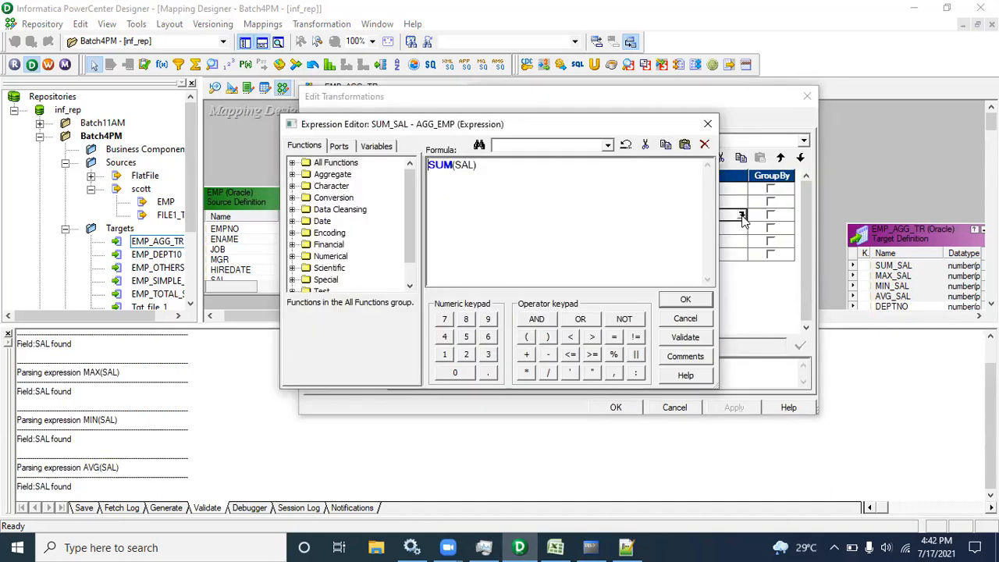
{"action": "double_click", "coordinate": [302, 163]}
{"action": "double_click", "coordinate": [302, 165]}
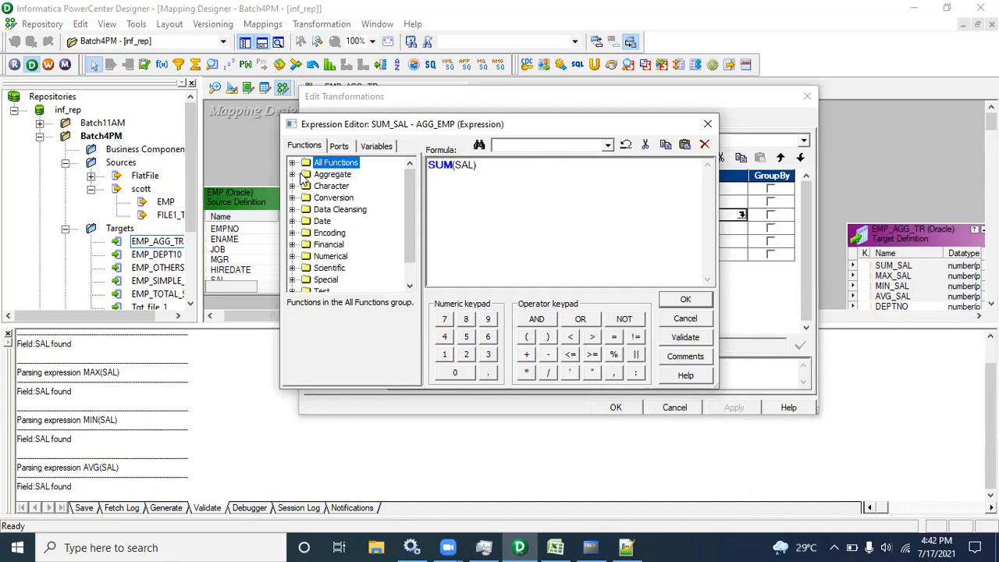
{"action": "left_click", "coordinate": [294, 174]}
{"action": "left_click", "coordinate": [295, 162]}
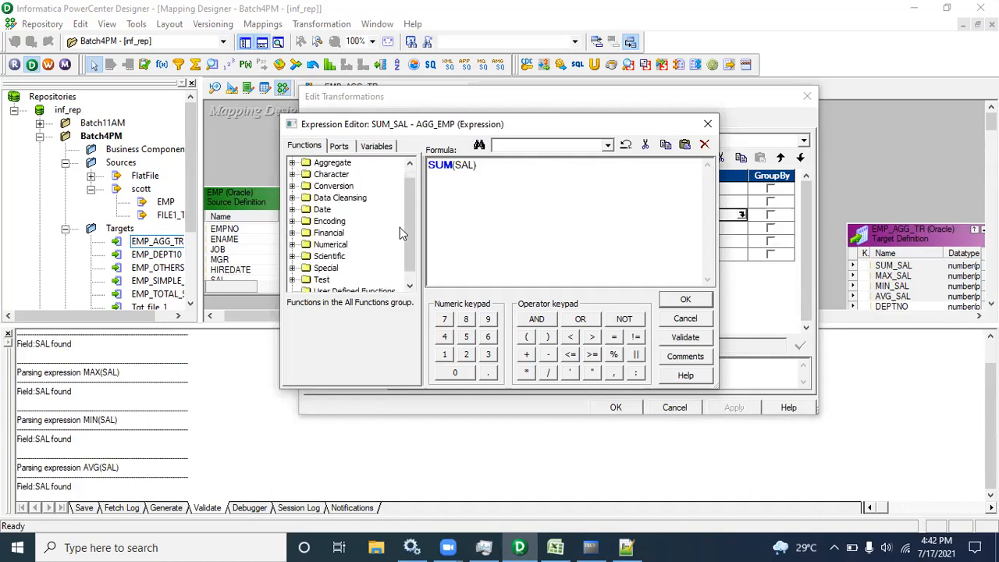
{"action": "left_click_drag", "start_coordinate": [408, 241], "coordinate": [409, 273]}
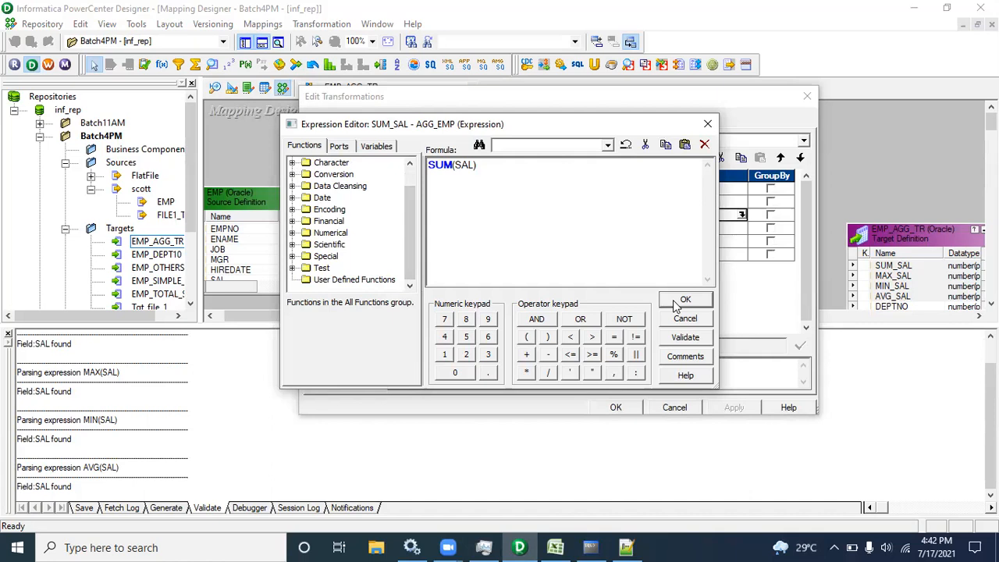
Compare the salary-sum query in Run SQL Command Line with the SUM_SAL formula in Designer, and accept the formula
{"action": "left_click", "coordinate": [591, 547]}
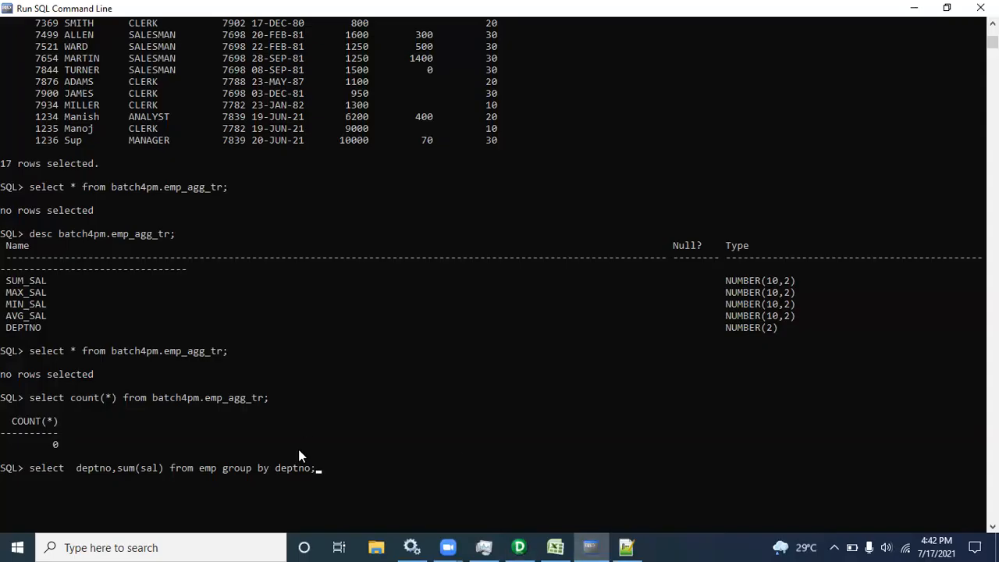
{"action": "left_click_drag", "start_coordinate": [331, 471], "coordinate": [29, 470]}
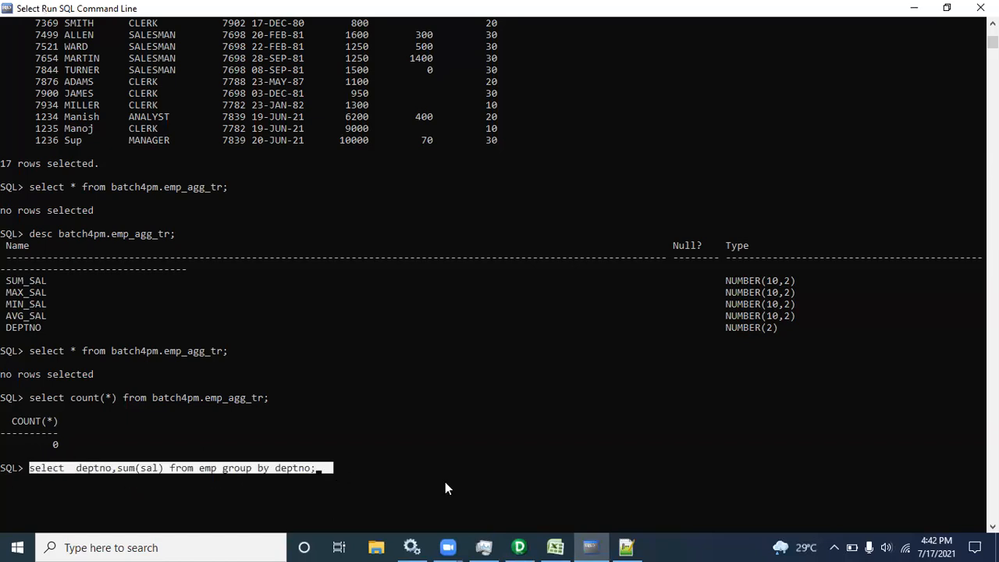
{"action": "left_click", "coordinate": [591, 547]}
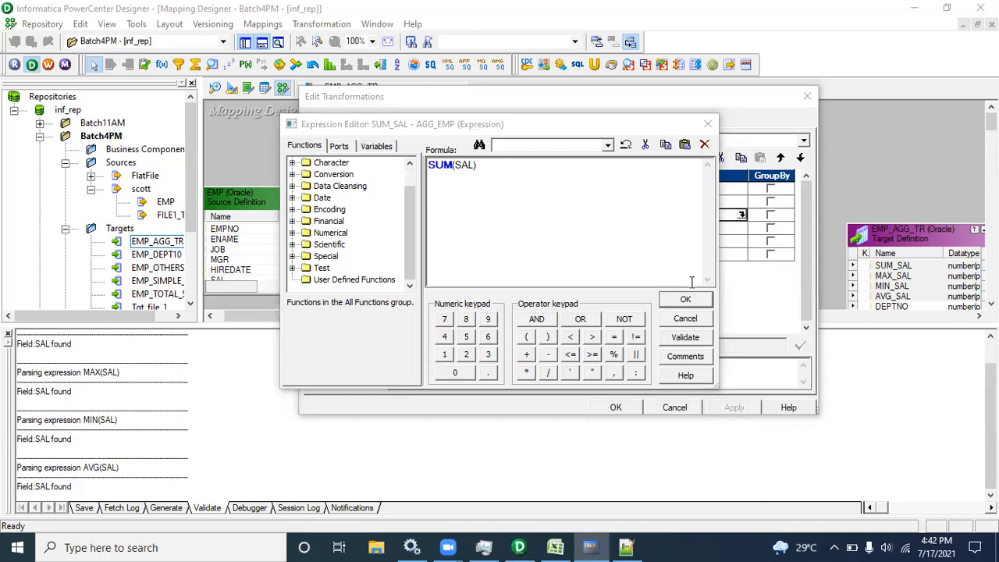
{"action": "left_click_drag", "start_coordinate": [490, 166], "coordinate": [430, 171]}
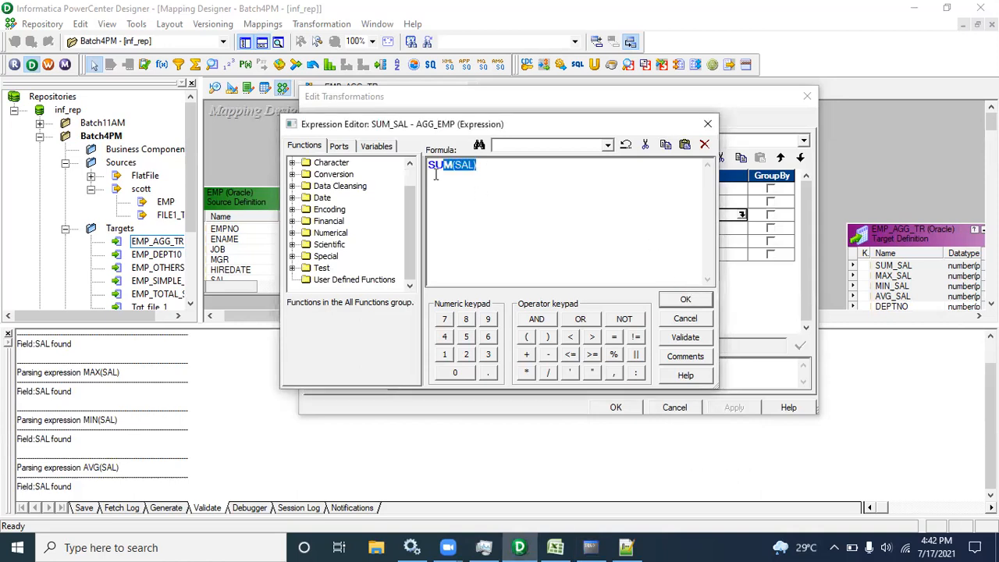
{"action": "left_click", "coordinate": [681, 301]}
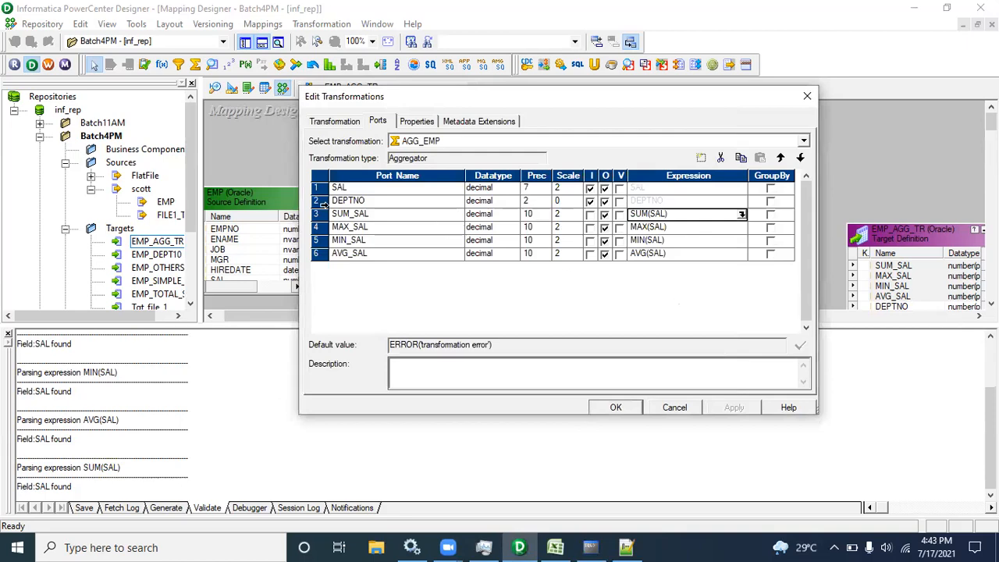
Check the query's group by clause in Run SQL Command Line, and enable GroupBy on AGG_EMP's DEPTNO port in Designer, applying the change
{"action": "left_click", "coordinate": [591, 548]}
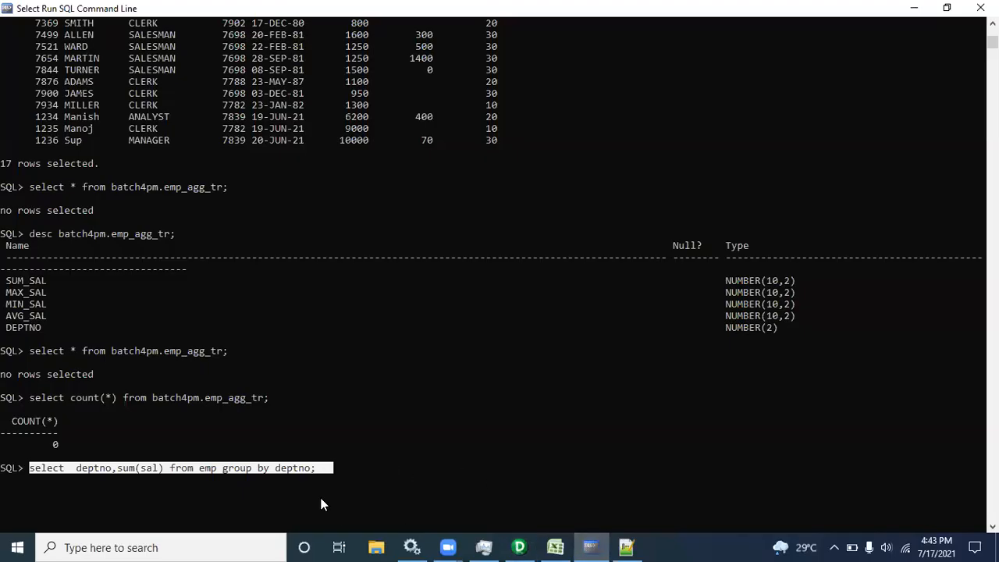
{"action": "left_click", "coordinate": [356, 453]}
{"action": "left_click_drag", "start_coordinate": [324, 469], "coordinate": [245, 468]}
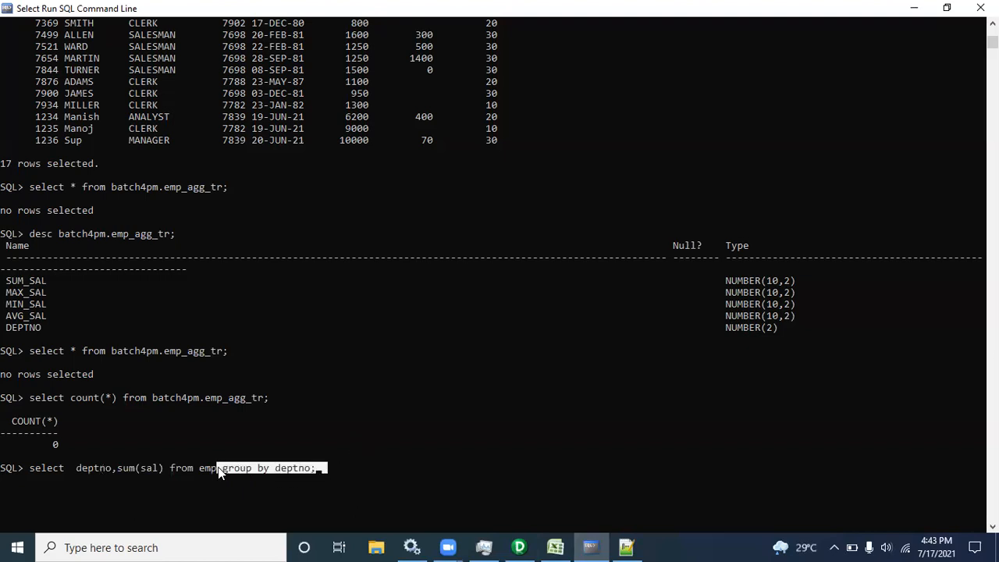
{"action": "left_click", "coordinate": [518, 546]}
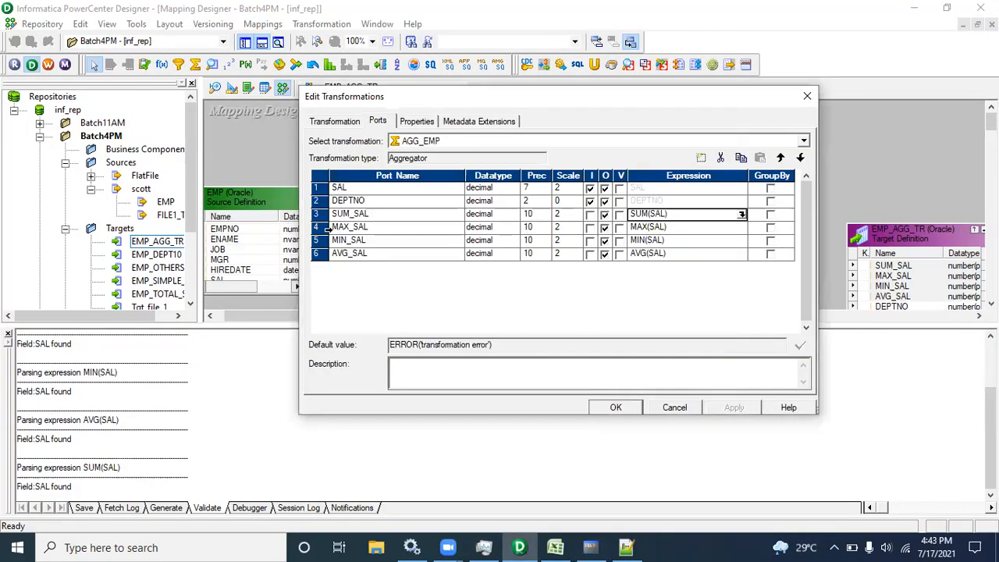
{"action": "left_click", "coordinate": [318, 200]}
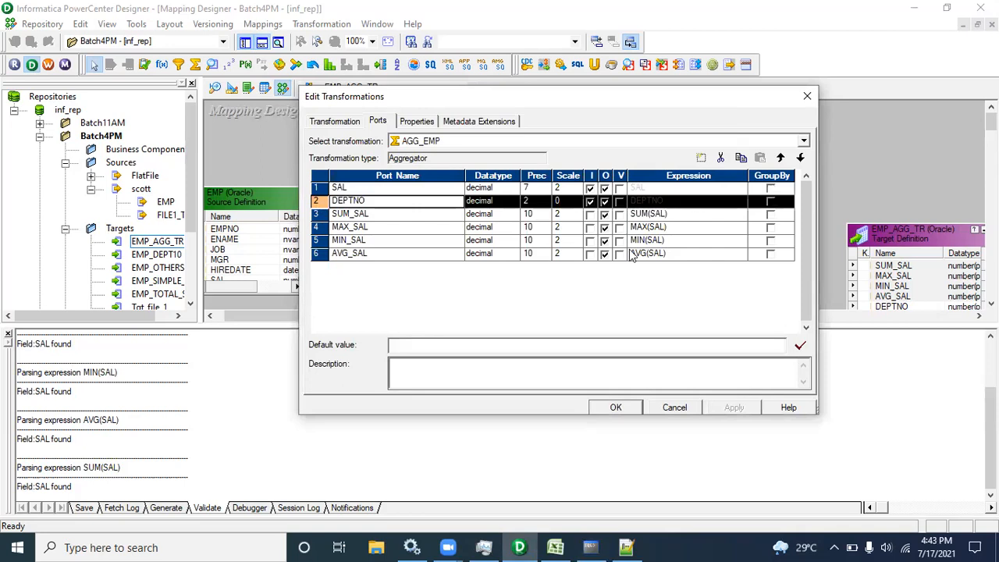
{"action": "left_click", "coordinate": [770, 202]}
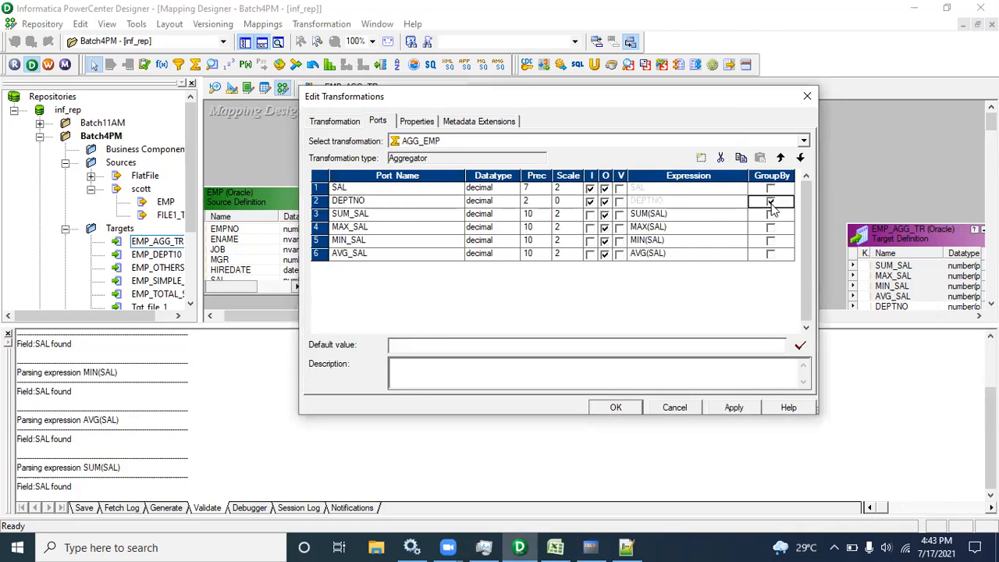
{"action": "left_click", "coordinate": [733, 407]}
{"action": "left_click", "coordinate": [606, 409]}
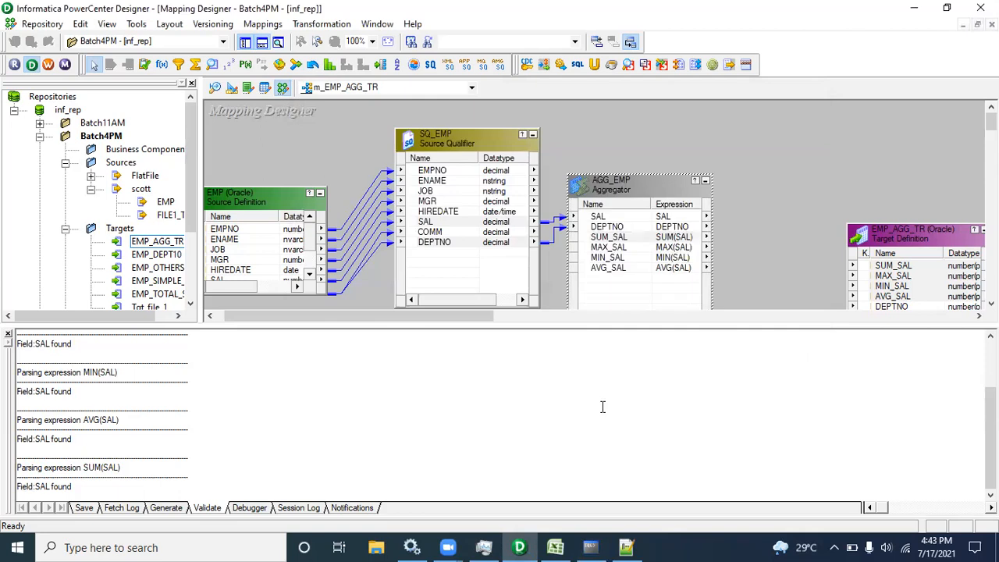
Link DEPTNO, SUM_SAL, MAX_SAL, MIN_SAL and AVG_SAL from AGG_EMP to the matching EMP_AGG_TR columns, save the mapping and hide the output window
{"action": "left_click", "coordinate": [8, 335]}
{"action": "left_click_drag", "start_coordinate": [601, 231], "coordinate": [869, 310]}
{"action": "left_click", "coordinate": [609, 237]}
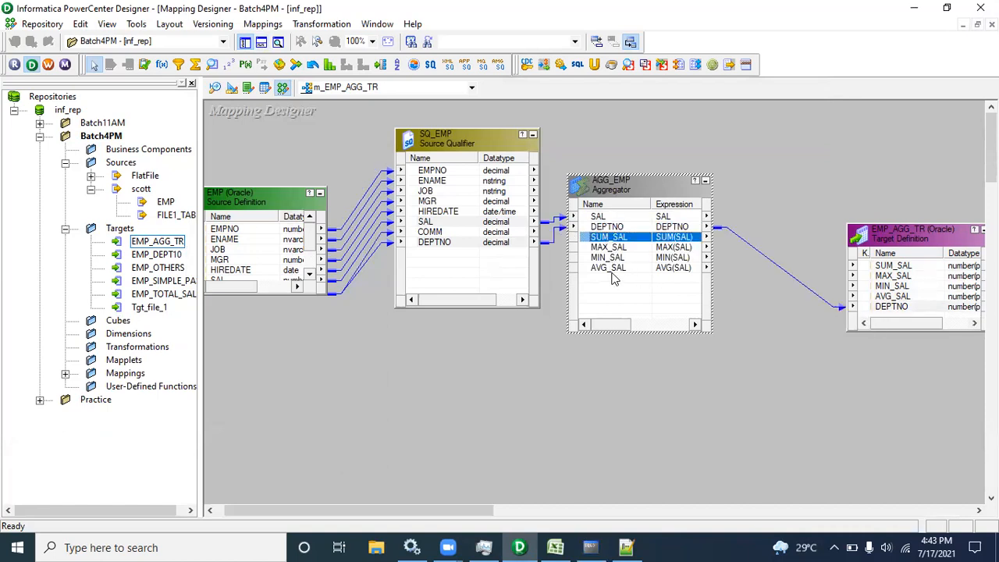
{"action": "left_click", "coordinate": [613, 270], "text": "shift"}
{"action": "left_click_drag", "start_coordinate": [603, 243], "coordinate": [873, 269]}
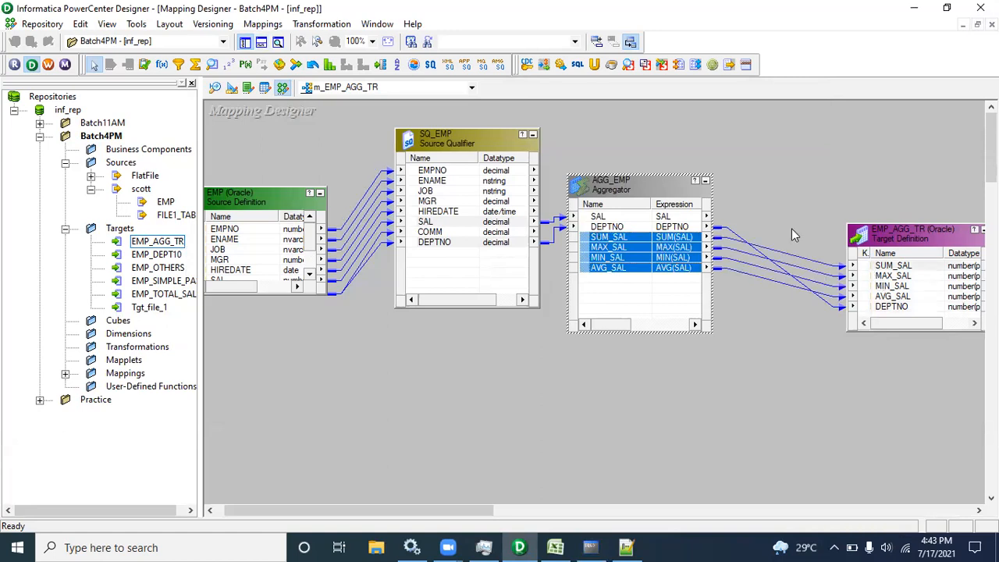
{"action": "key", "text": "ctrl+s"}
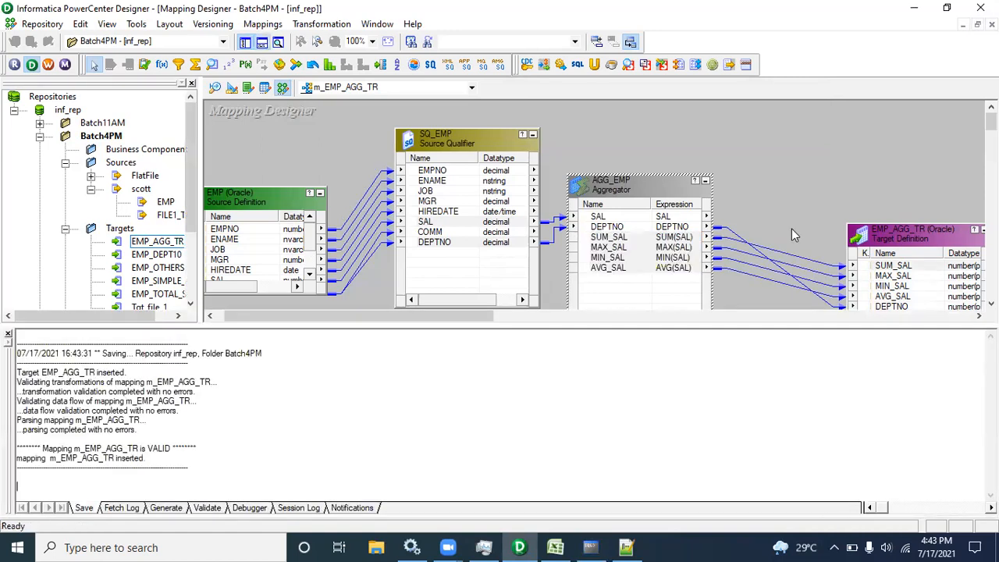
{"action": "left_click", "coordinate": [8, 335]}
Arrange all objects in the m_EMP_AGG_TR mapping automatically
{"action": "right_click", "coordinate": [288, 144]}
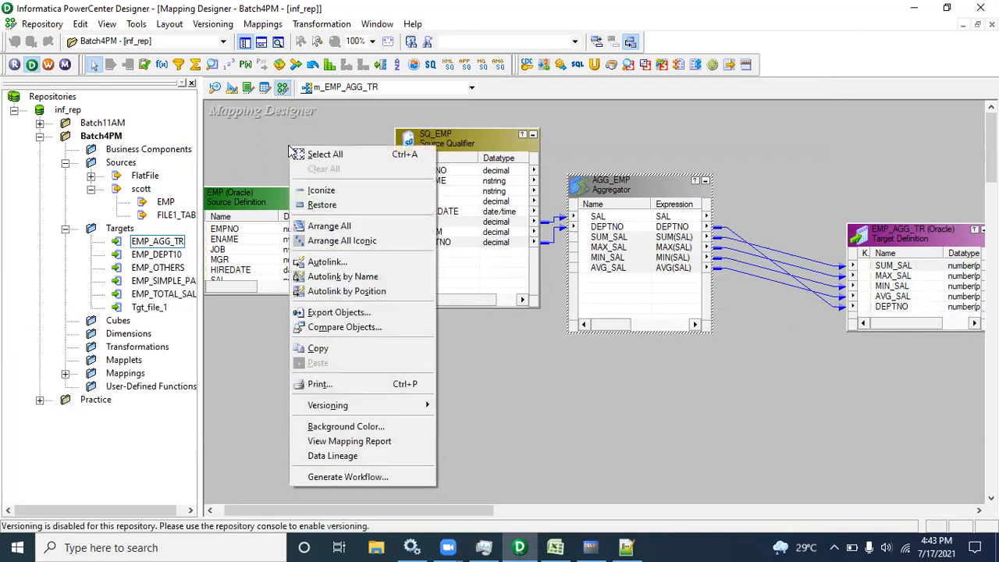
{"action": "left_click", "coordinate": [336, 225]}
{"action": "left_click_drag", "start_coordinate": [348, 510], "coordinate": [451, 499]}
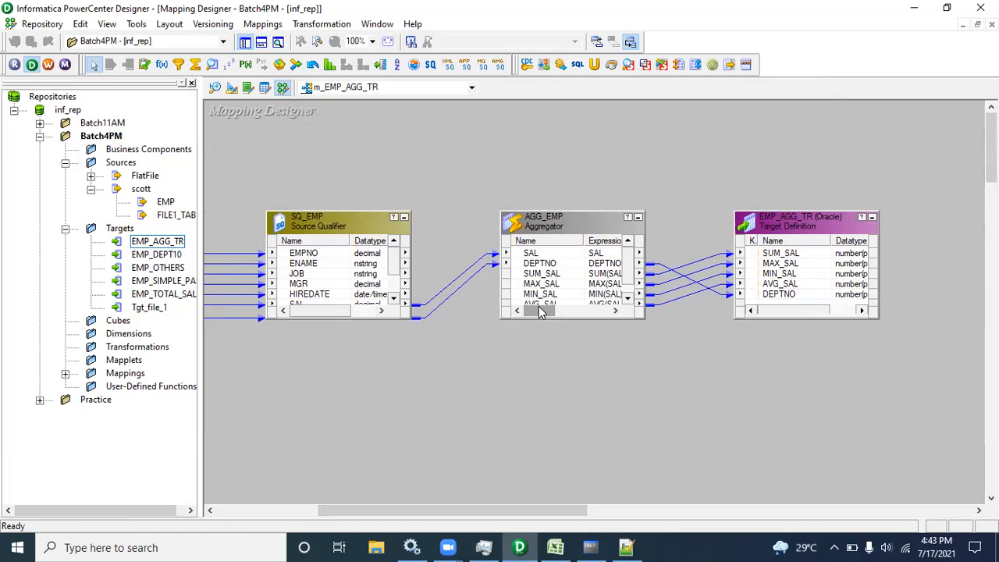
Review the group-by query in Run SQL Command Line against AGG_EMP's port expressions and GroupBy setting in Designer
{"action": "left_click", "coordinate": [591, 547]}
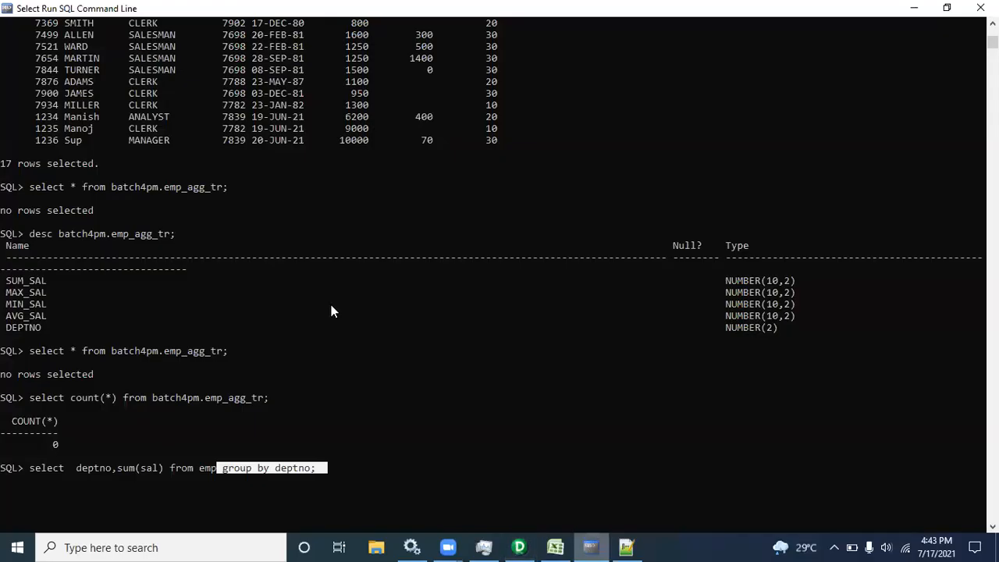
{"action": "left_click", "coordinate": [591, 547]}
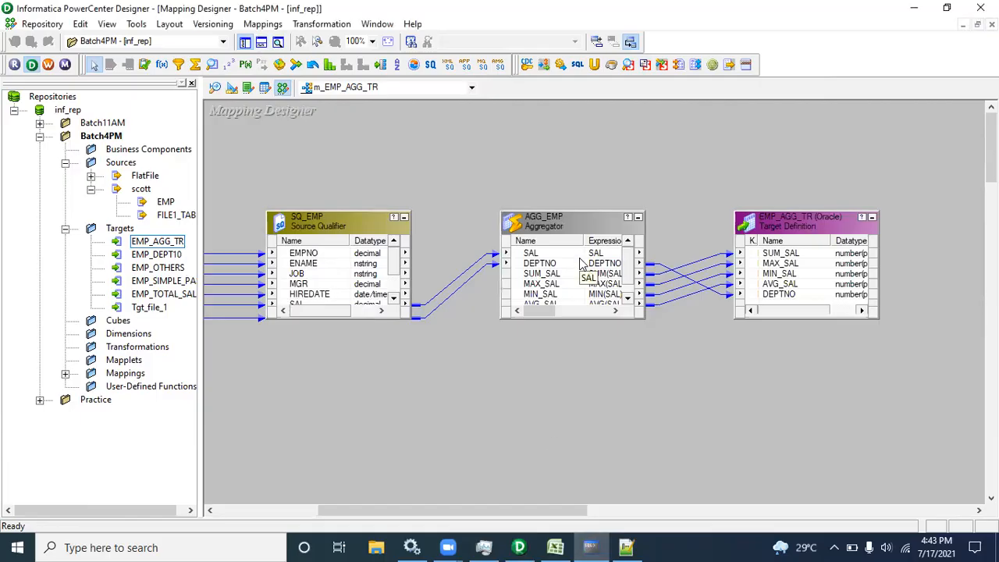
{"action": "double_click", "coordinate": [543, 305]}
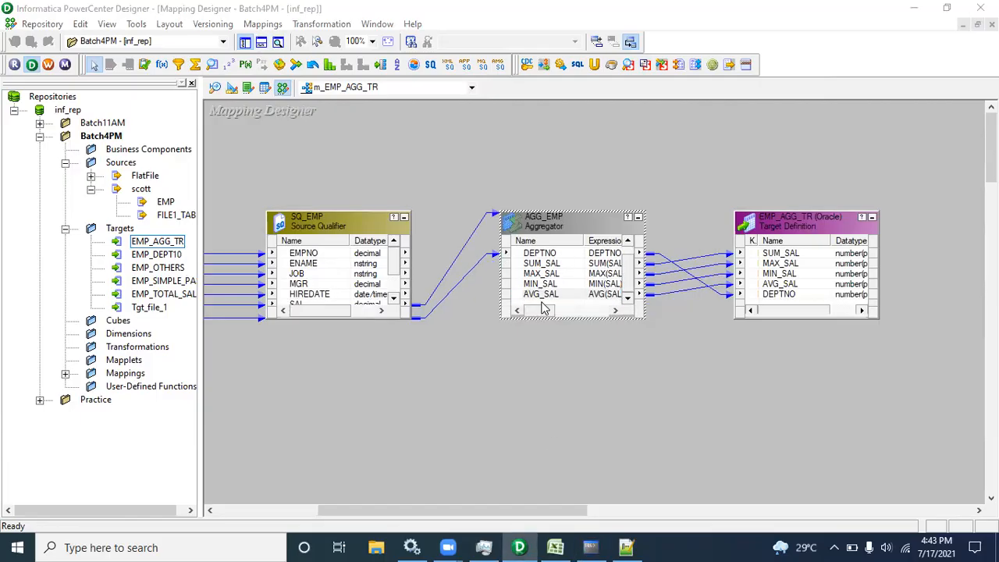
{"action": "left_click", "coordinate": [676, 217]}
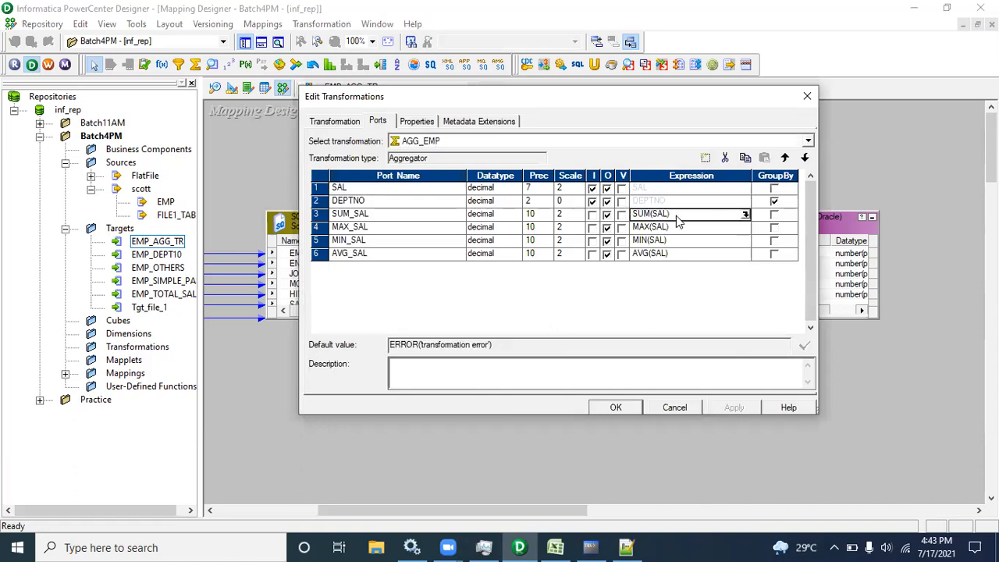
{"action": "left_click", "coordinate": [629, 408]}
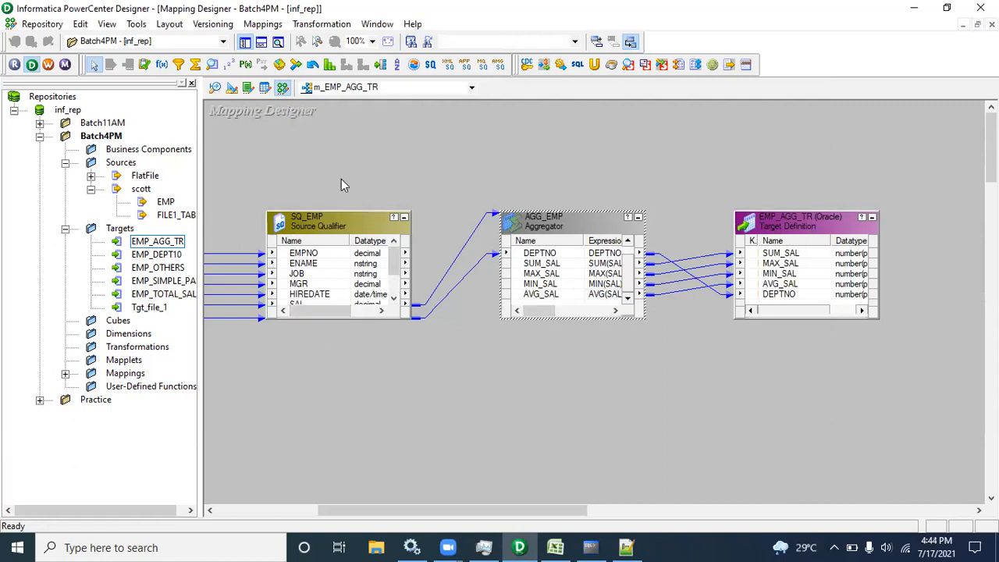
Save the Batch4PM folder again, dismiss the notice and hide the output window
{"action": "key", "text": "ctrl+s"}
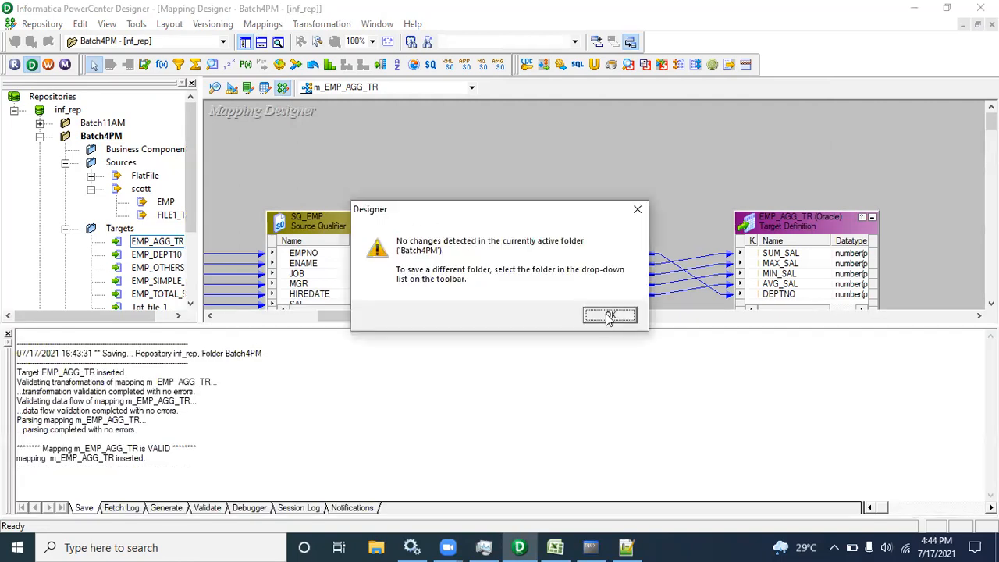
{"action": "left_click", "coordinate": [610, 316]}
{"action": "left_click", "coordinate": [8, 334]}
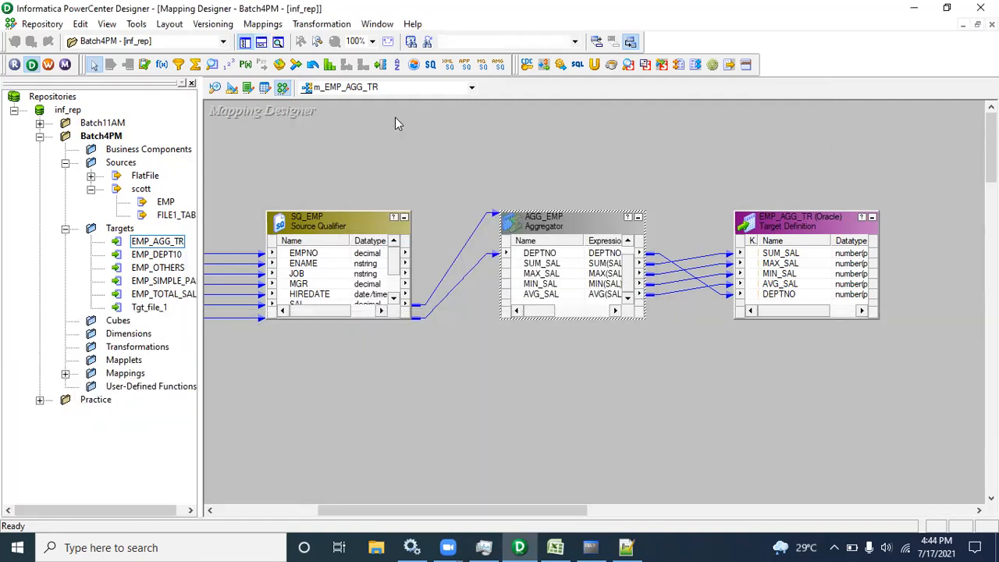
Generate a workflow with a non-reusable session from the m_EMP_AGG_TR mapping, accepting the wizard's defaults
{"action": "right_click", "coordinate": [399, 127]}
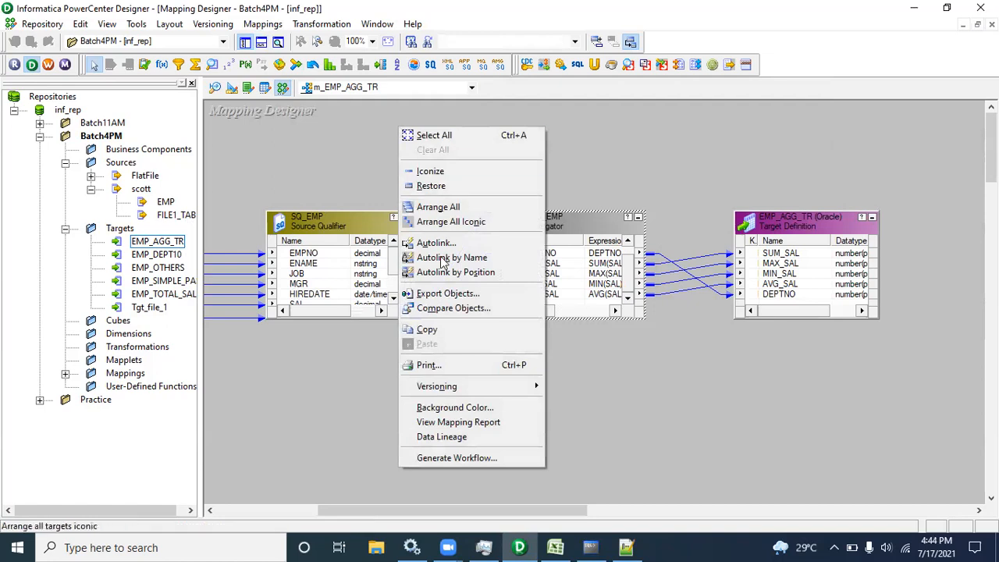
{"action": "left_click", "coordinate": [462, 459]}
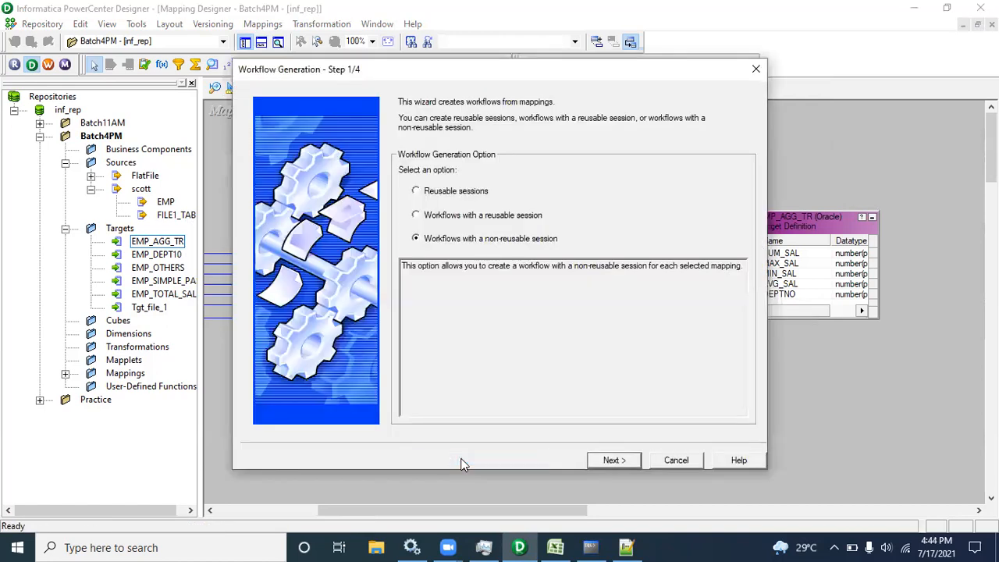
{"action": "left_click", "coordinate": [616, 466]}
{"action": "left_click", "coordinate": [616, 465]}
{"action": "left_click", "coordinate": [616, 464]}
{"action": "left_click", "coordinate": [616, 465]}
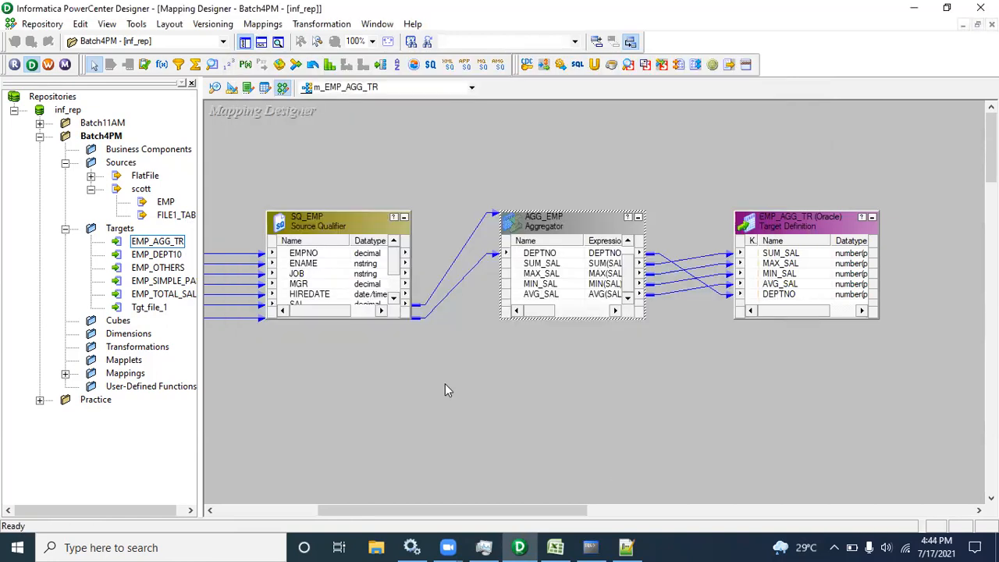
Switch to Workflow Manager and open the wf_m_EMP_AGG_TR workflow from the Batch4PM folder in Workflow Designer
{"action": "left_click", "coordinate": [48, 65]}
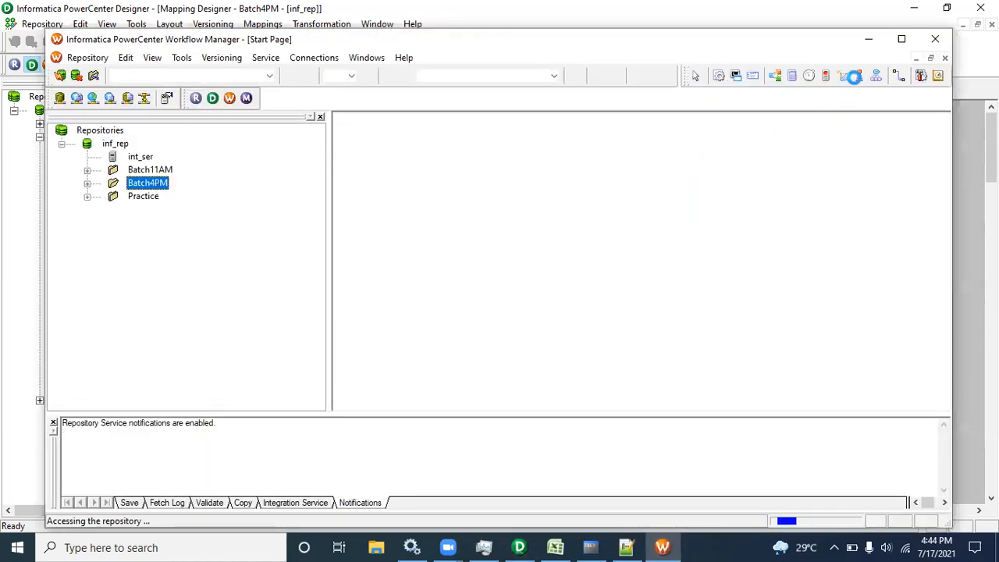
{"action": "left_click", "coordinate": [902, 38]}
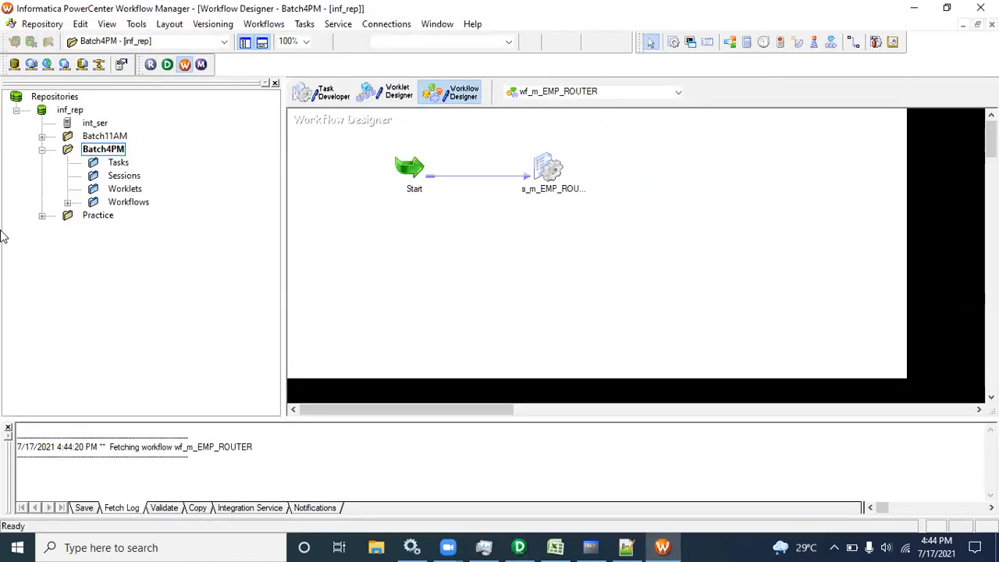
{"action": "left_click", "coordinate": [69, 202]}
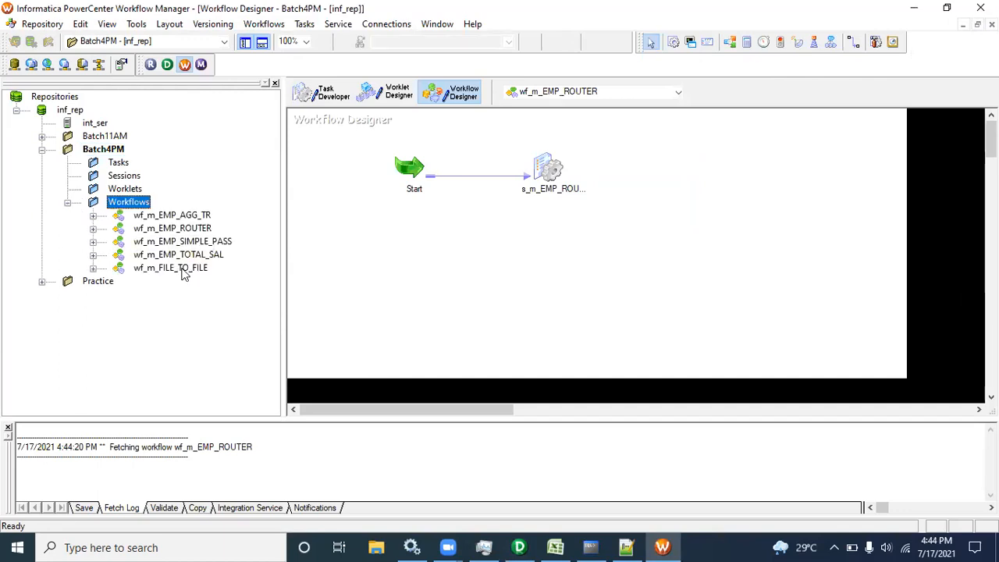
{"action": "left_click_drag", "start_coordinate": [178, 215], "coordinate": [434, 166]}
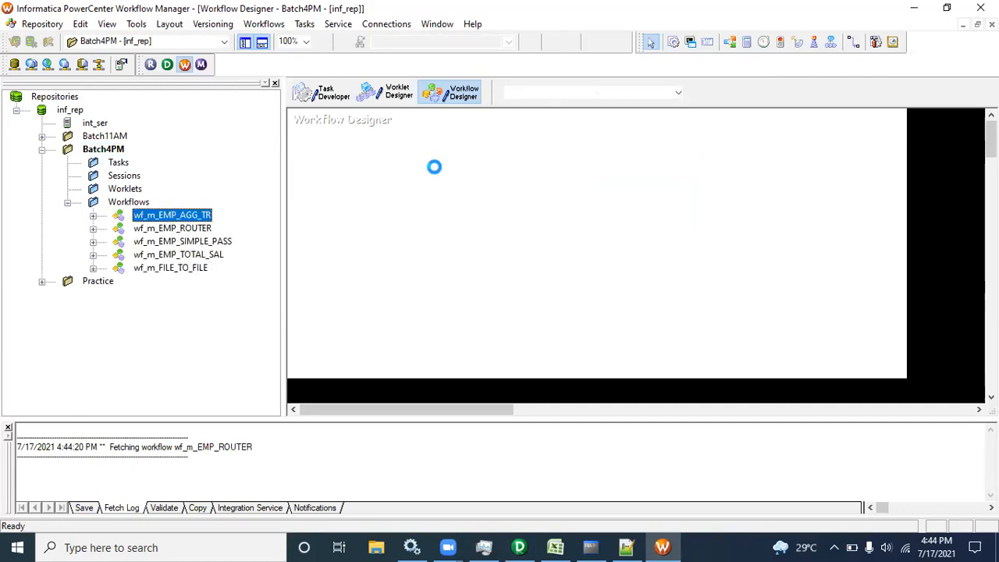
Edit the s_m_EMP_AGG_TR session's mapping settings and set the SQ_EMP source's relational connection to scott
{"action": "double_click", "coordinate": [555, 172]}
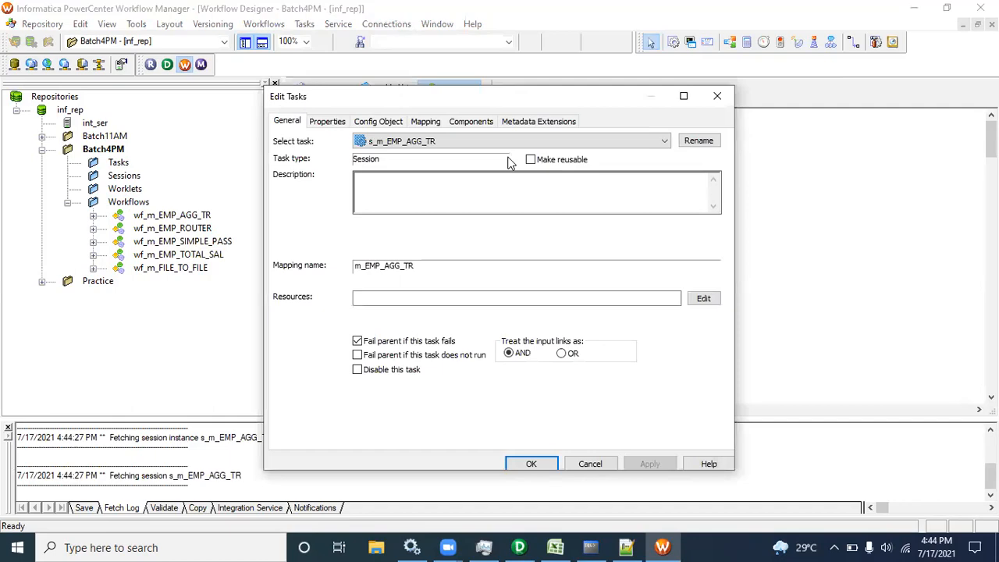
{"action": "left_click", "coordinate": [428, 122]}
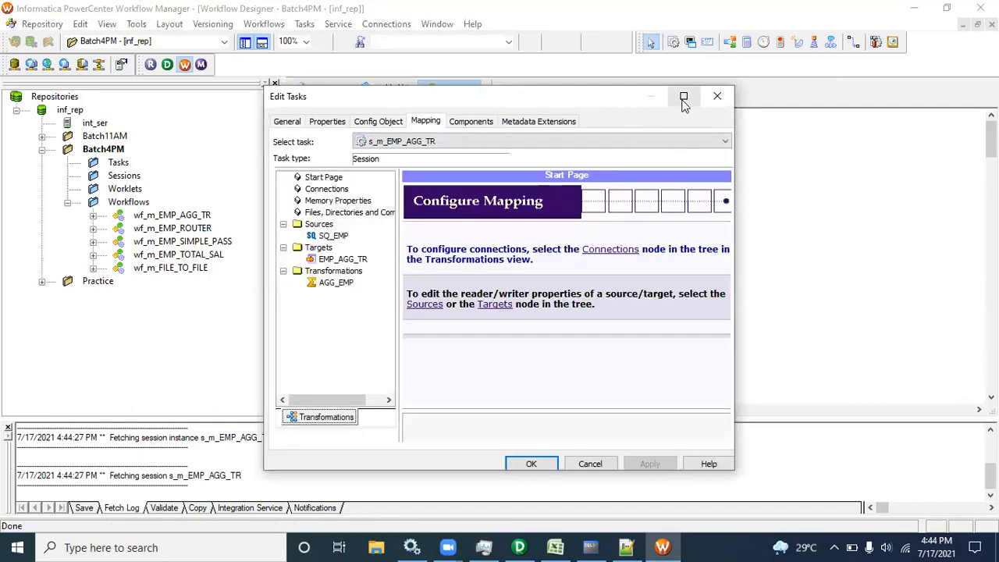
{"action": "left_click", "coordinate": [683, 97]}
{"action": "left_click", "coordinate": [67, 145]}
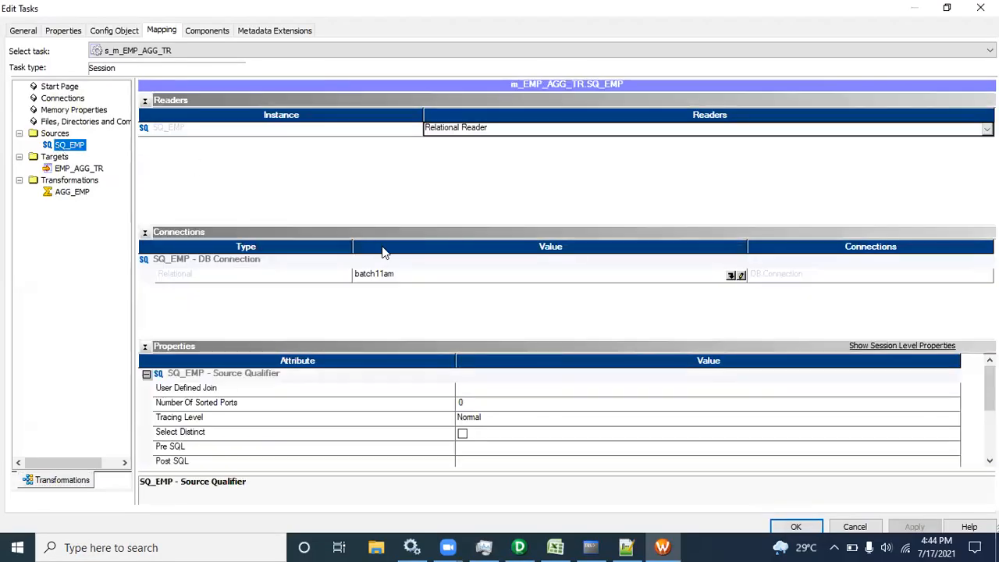
{"action": "left_click", "coordinate": [732, 276]}
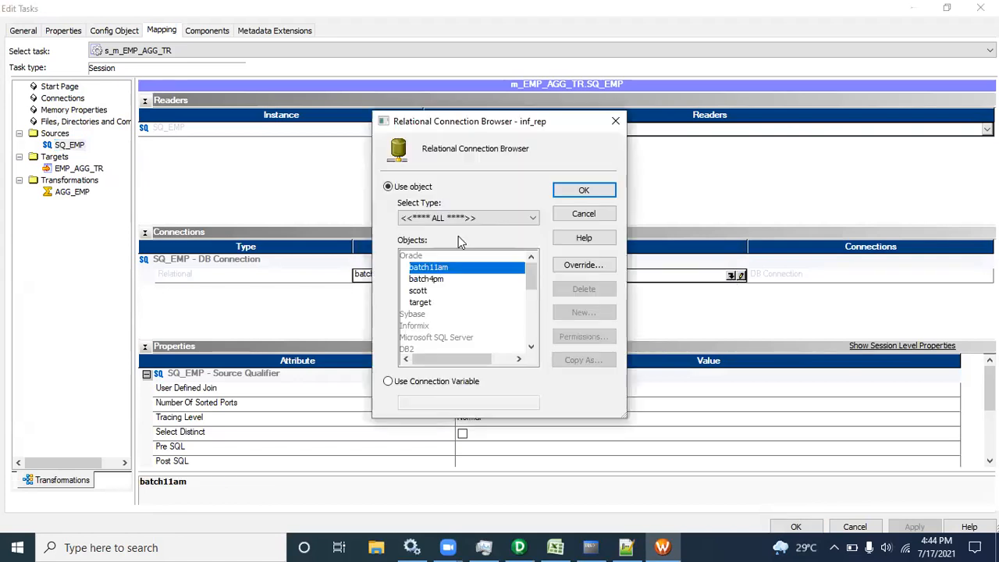
{"action": "double_click", "coordinate": [423, 292]}
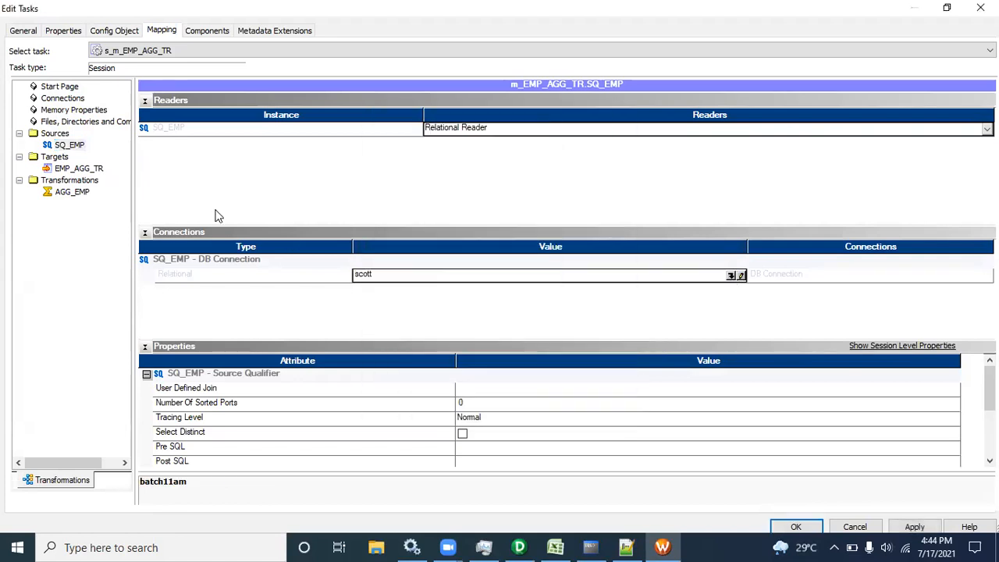
Set the EMP_AGG_TR target's relational connection to batch4pm and its target load type to Normal
{"action": "left_click", "coordinate": [92, 169]}
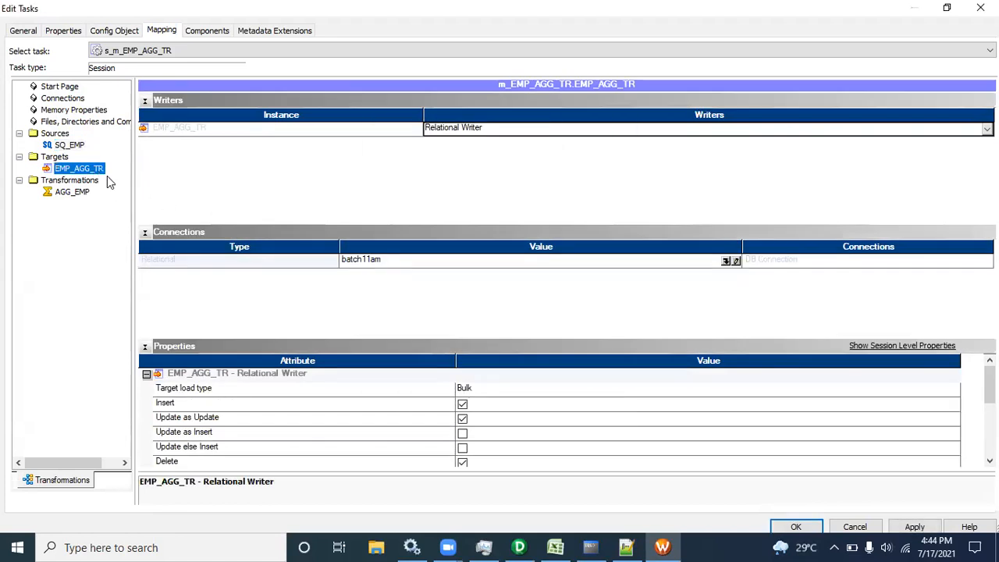
{"action": "left_click", "coordinate": [730, 262]}
{"action": "left_click", "coordinate": [422, 283]}
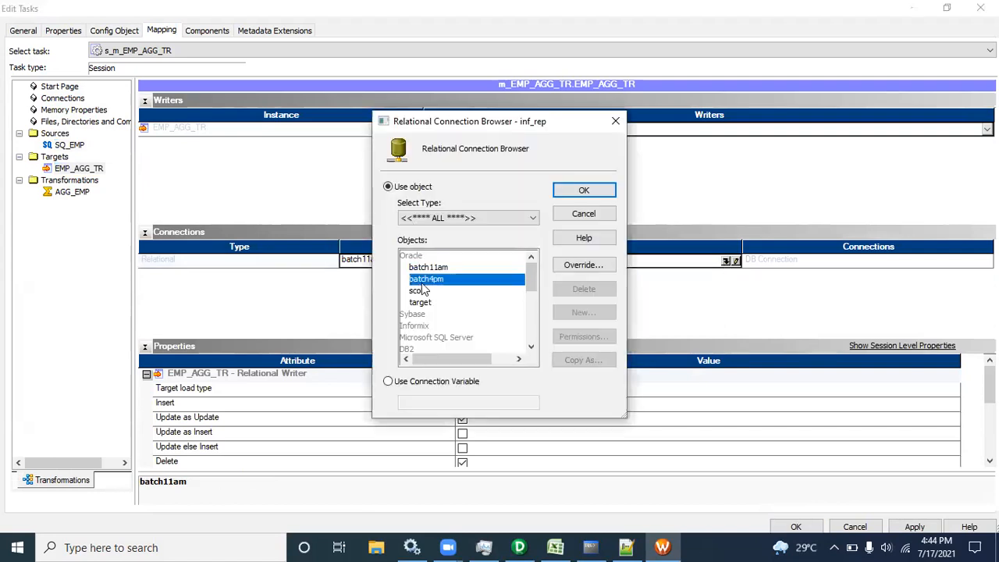
{"action": "double_click", "coordinate": [422, 283]}
{"action": "left_click", "coordinate": [475, 391]}
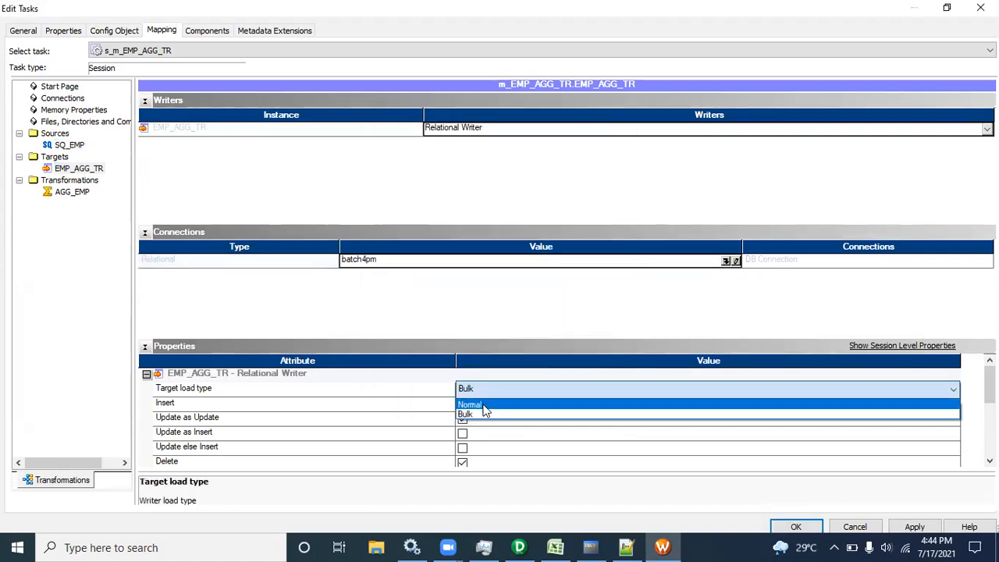
{"action": "left_click", "coordinate": [484, 406]}
{"action": "left_click", "coordinate": [376, 392]}
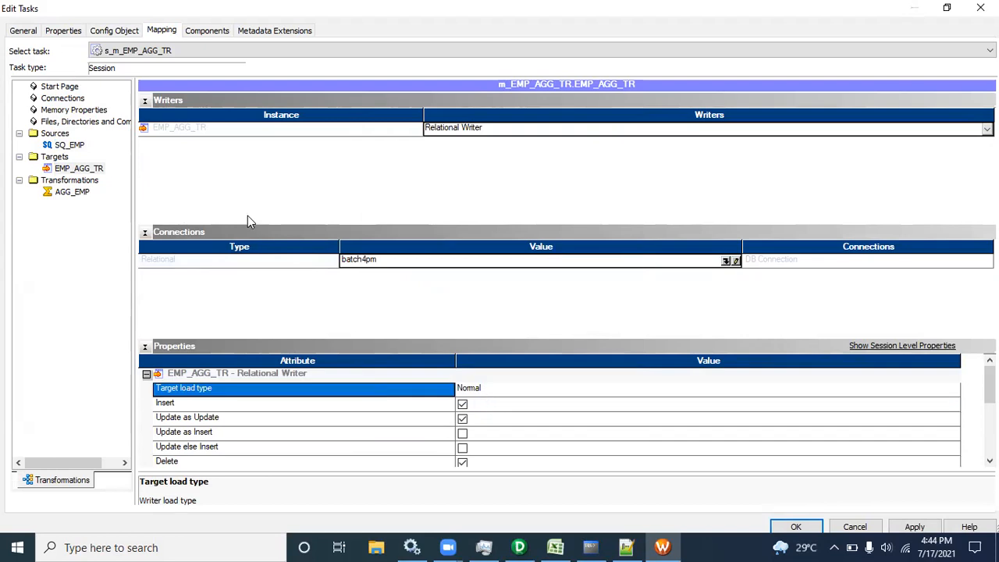
Check the commit type and commit interval in the s_m_EMP_AGG_TR session's general options
{"action": "left_click", "coordinate": [75, 31]}
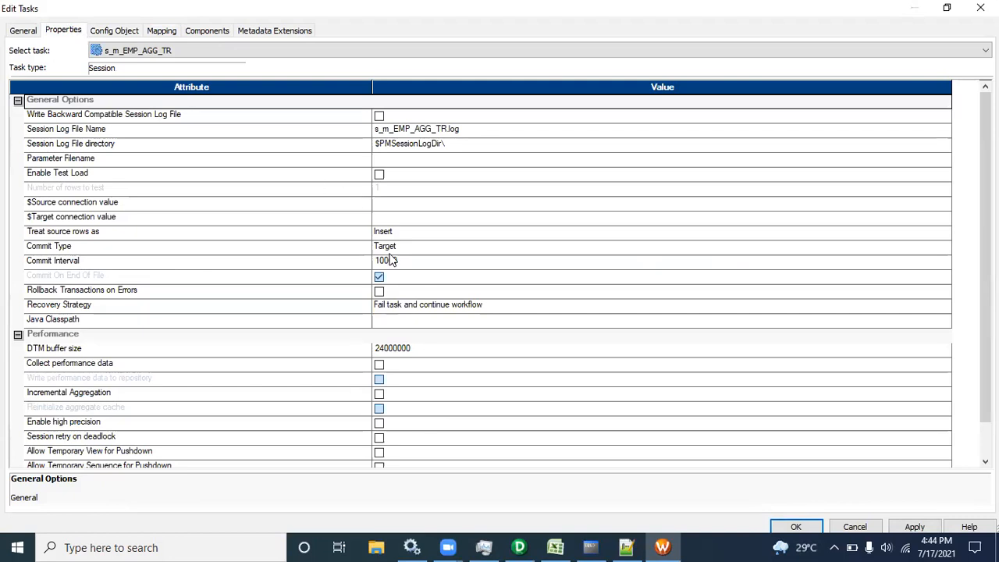
{"action": "left_click", "coordinate": [388, 246]}
{"action": "left_click", "coordinate": [386, 270]}
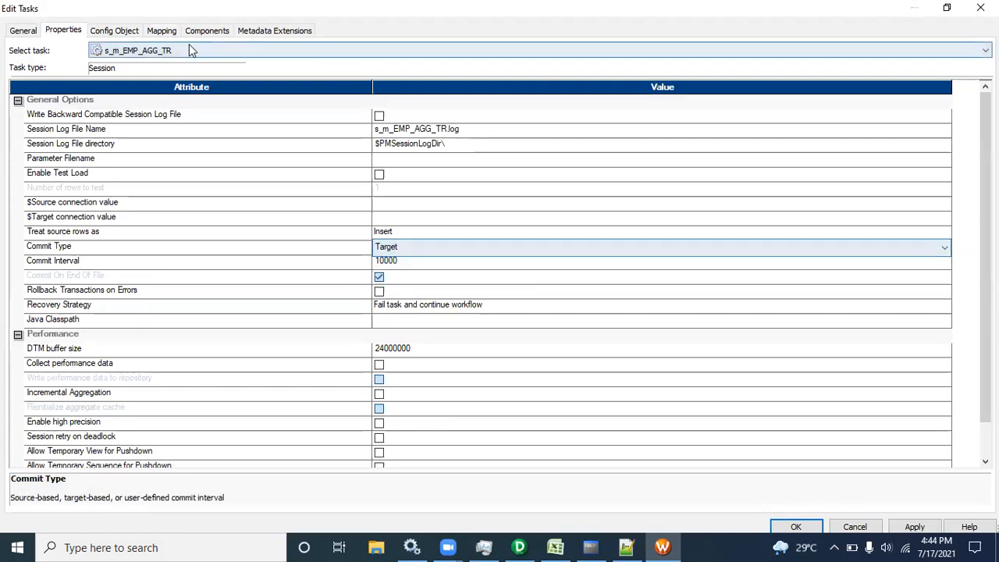
Accept the session edits and save the wf_m_EMP_AGG_TR workflow
{"action": "left_click", "coordinate": [161, 31]}
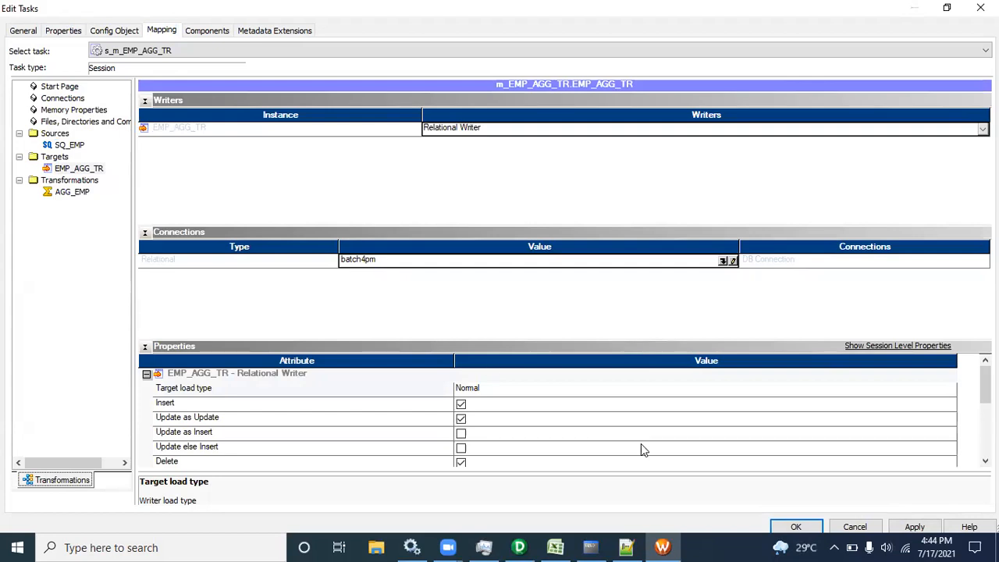
{"action": "left_click", "coordinate": [796, 527]}
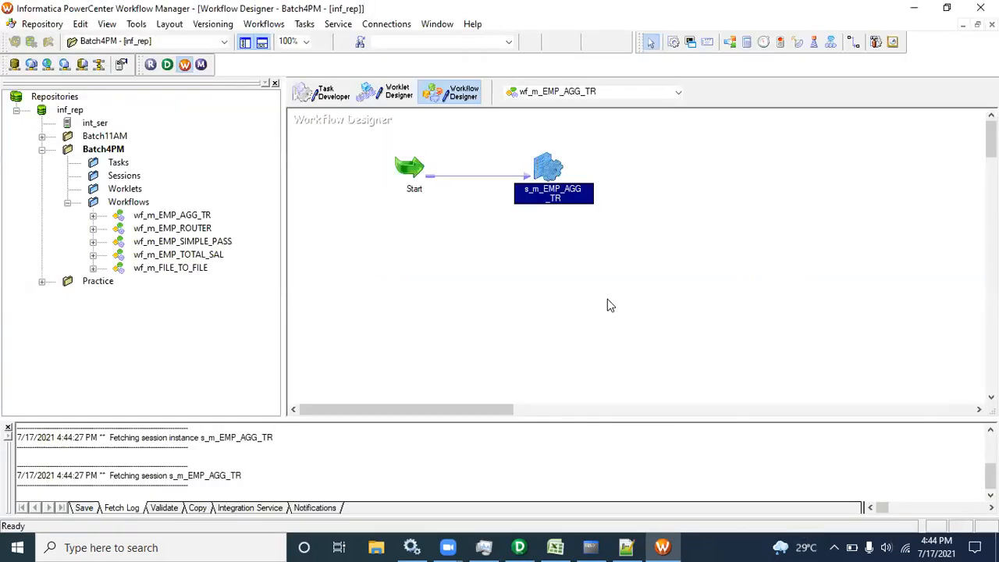
{"action": "key", "text": "ctrl+s"}
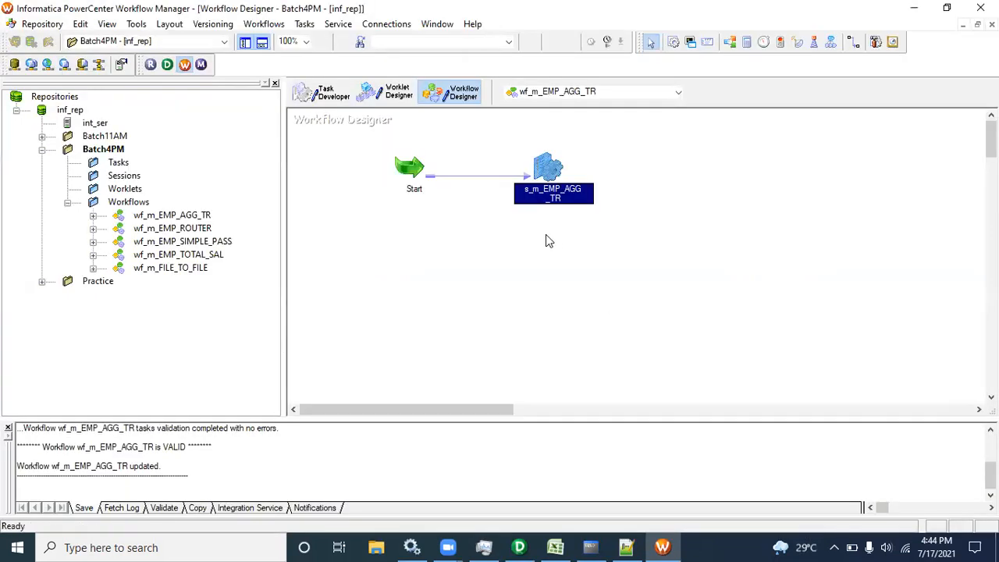
Launch Workflow Monitor, then return to Workflow Manager and start the wf_m_EMP_AGG_TR workflow
{"action": "right_click", "coordinate": [472, 206]}
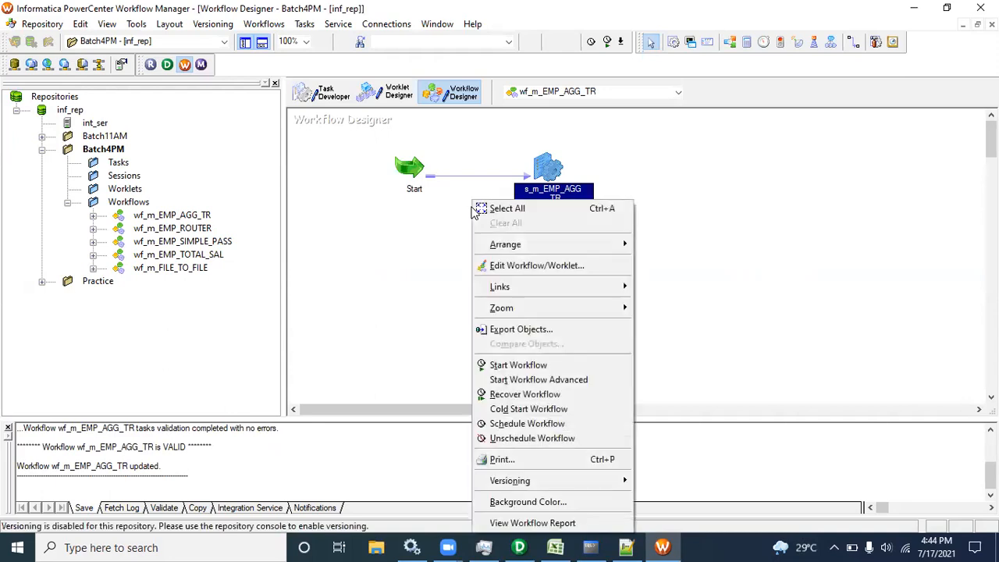
{"action": "left_click", "coordinate": [201, 65]}
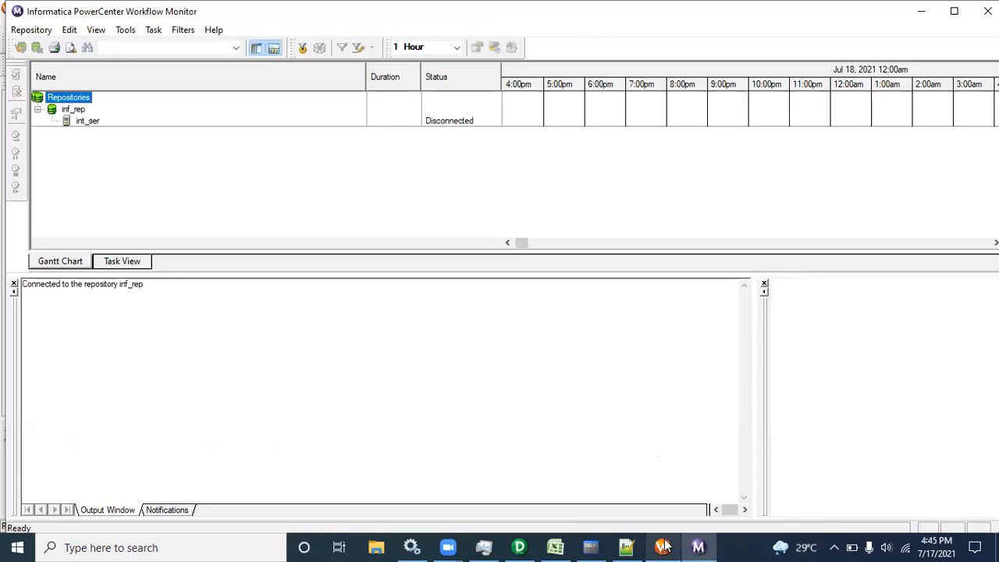
{"action": "left_click", "coordinate": [665, 546]}
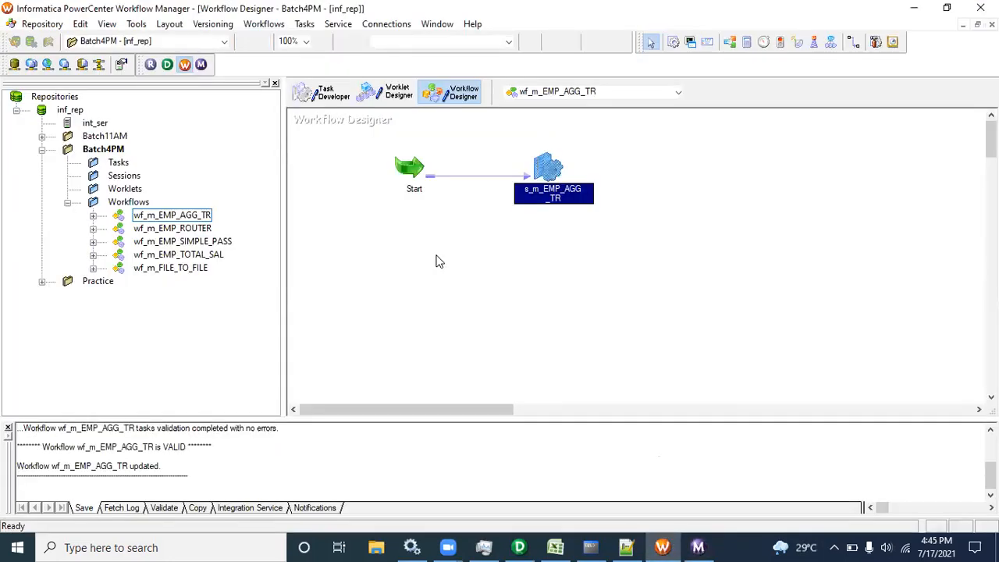
{"action": "right_click", "coordinate": [436, 258]}
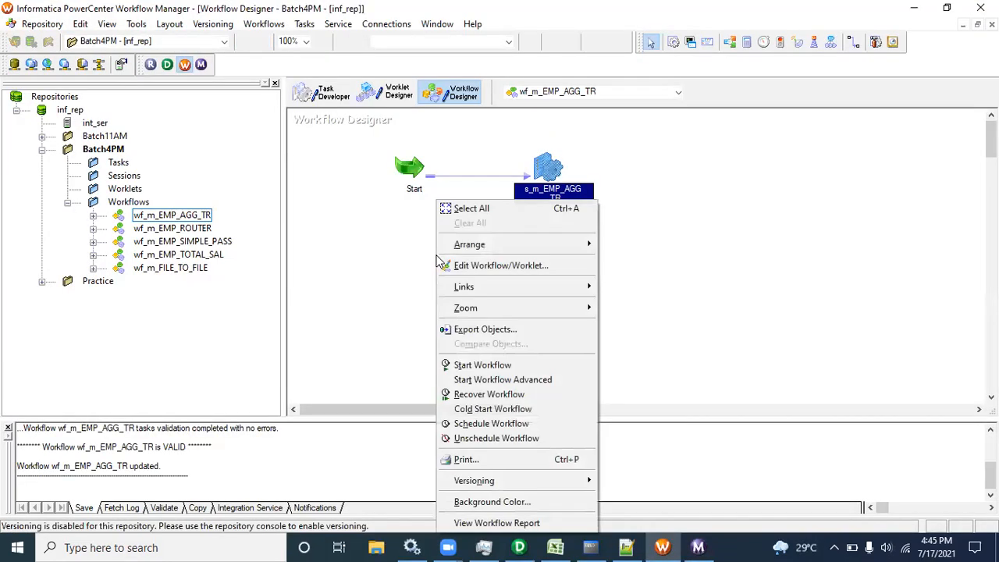
{"action": "left_click", "coordinate": [473, 365]}
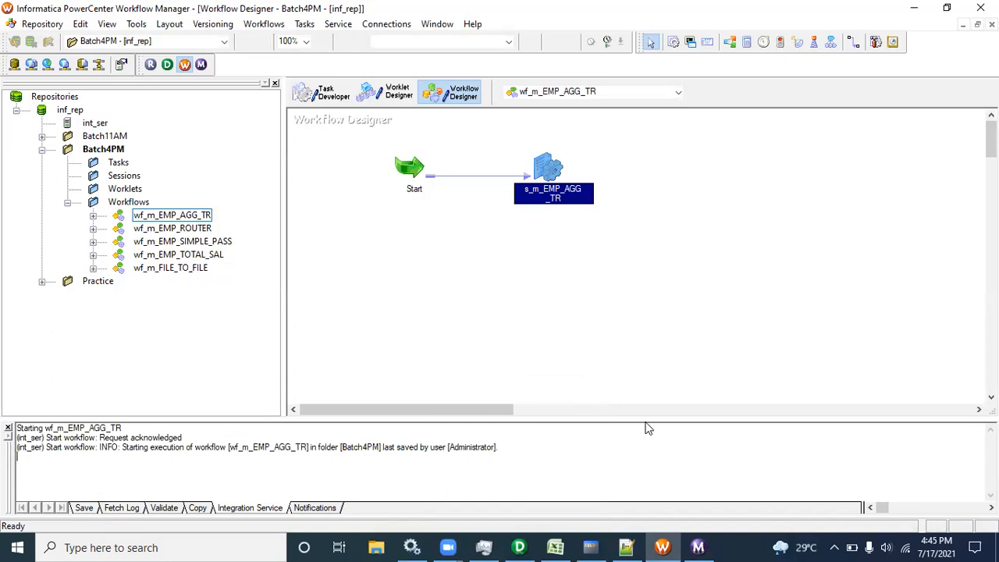
Switch to Workflow Monitor, get the run properties of the s_m_EMP_AGG_TR session and hide the output window
{"action": "left_click", "coordinate": [698, 547]}
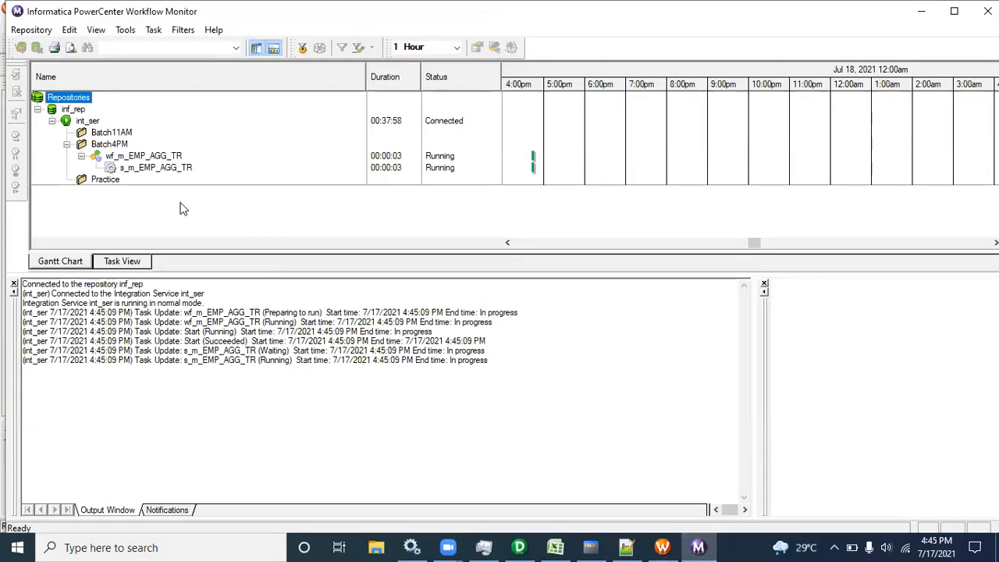
{"action": "left_click", "coordinate": [160, 168]}
{"action": "right_click", "coordinate": [158, 168]}
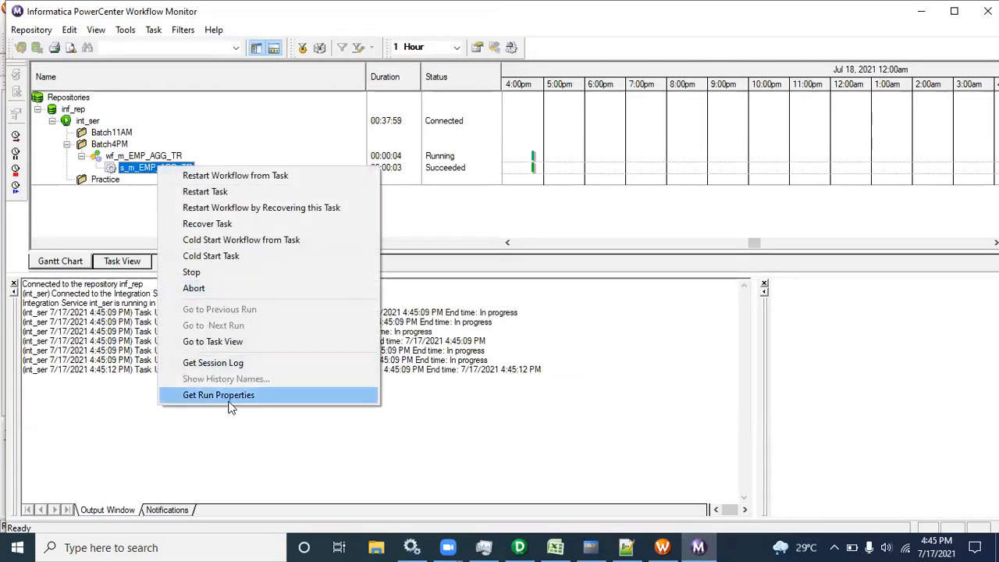
{"action": "left_click", "coordinate": [232, 397]}
{"action": "left_click", "coordinate": [15, 288]}
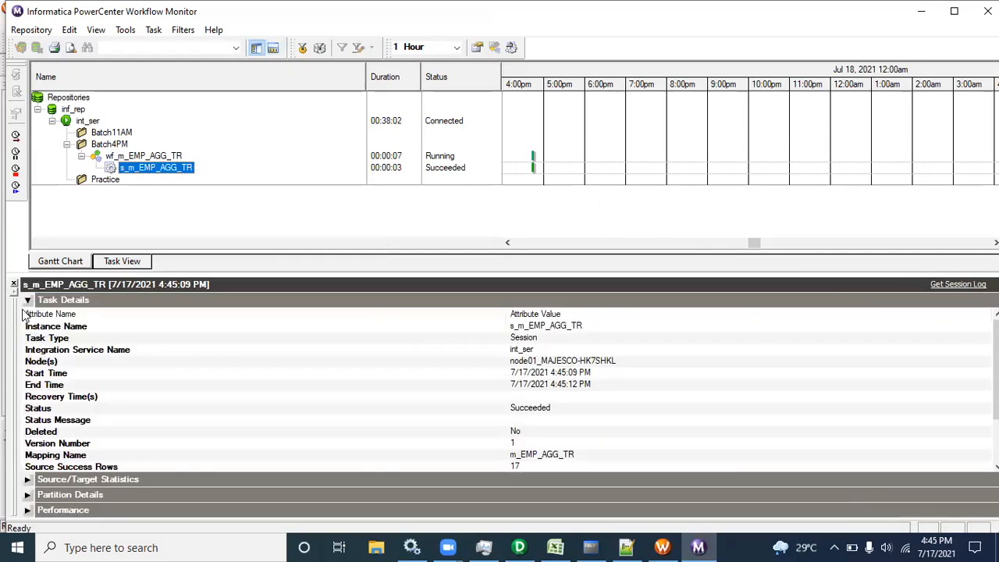
Expand the source/target statistics, collapse the task details and compare the applied rows of SQ_EMP and EMP_AGG_TR
{"action": "left_click", "coordinate": [28, 479]}
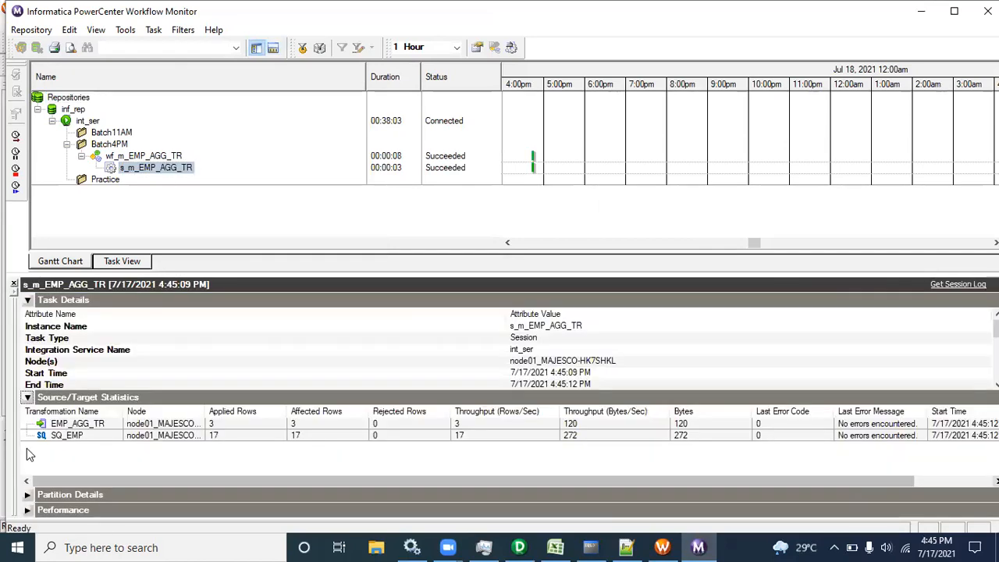
{"action": "left_click", "coordinate": [28, 300]}
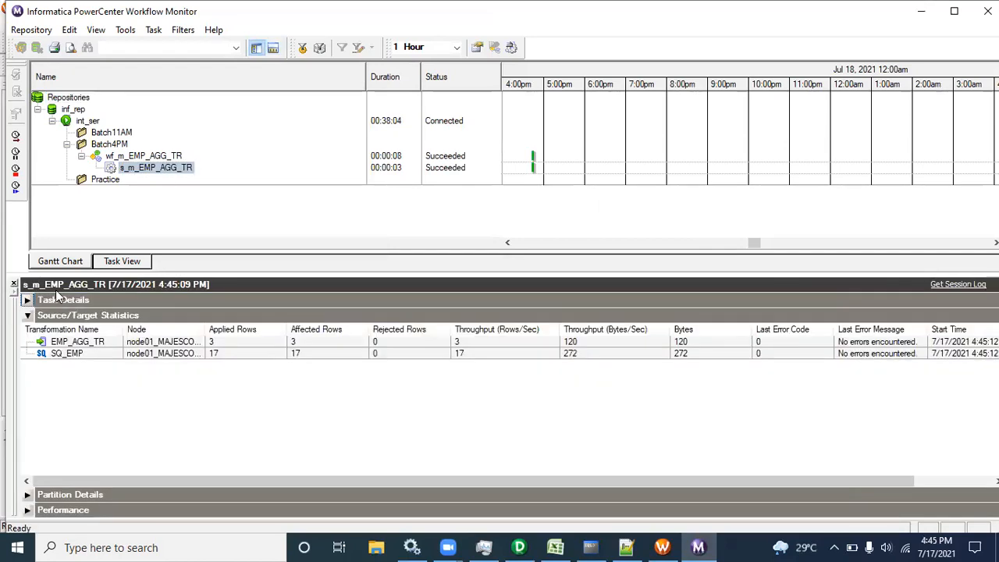
{"action": "left_click", "coordinate": [110, 353]}
{"action": "left_click", "coordinate": [146, 346]}
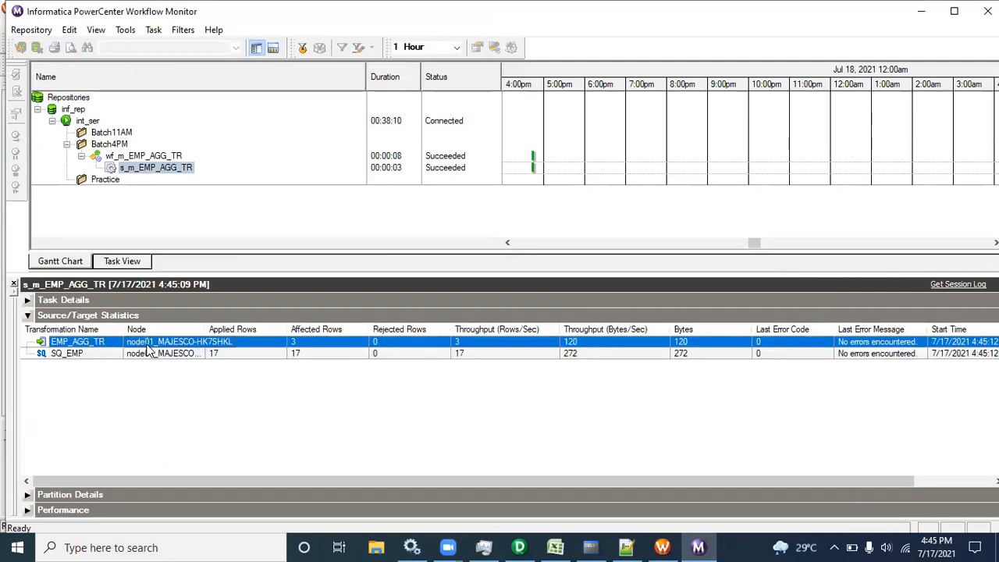
{"action": "left_click", "coordinate": [228, 359]}
{"action": "left_click", "coordinate": [221, 342]}
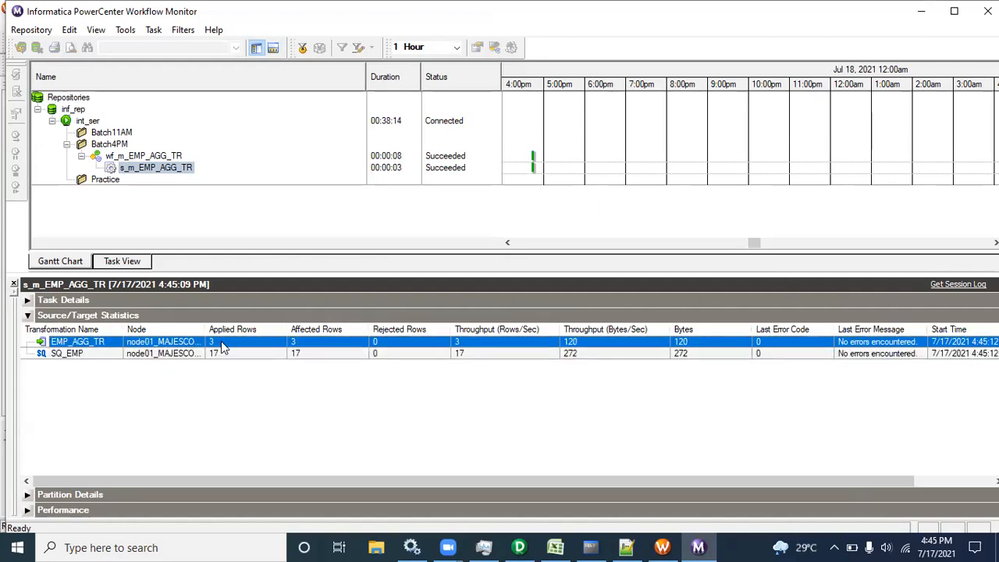
Switch to Designer and select the links going into and out of the AGG_EMP Aggregator in m_EMP_AGG_TR
{"action": "left_click", "coordinate": [522, 547]}
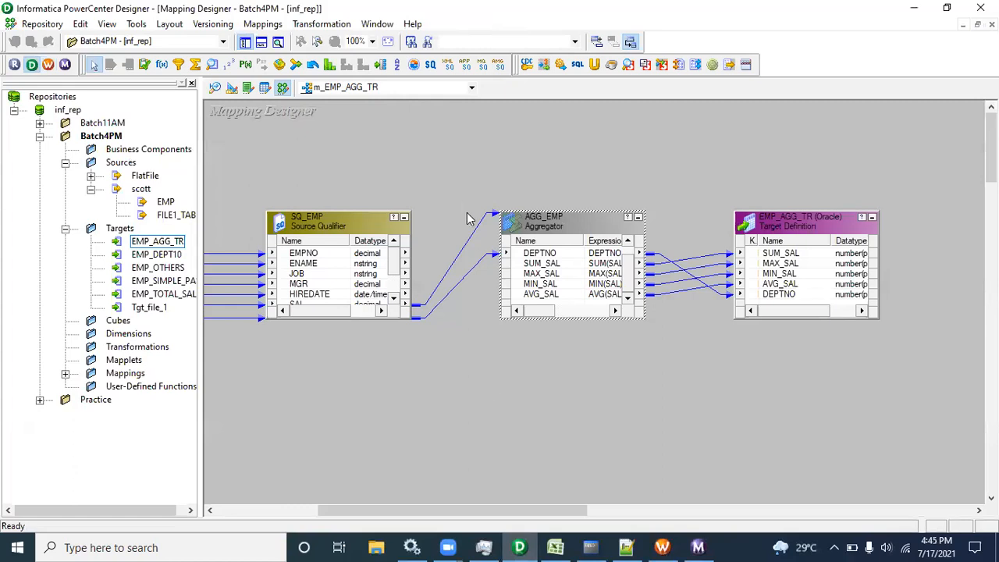
{"action": "left_click_drag", "start_coordinate": [462, 202], "coordinate": [650, 317]}
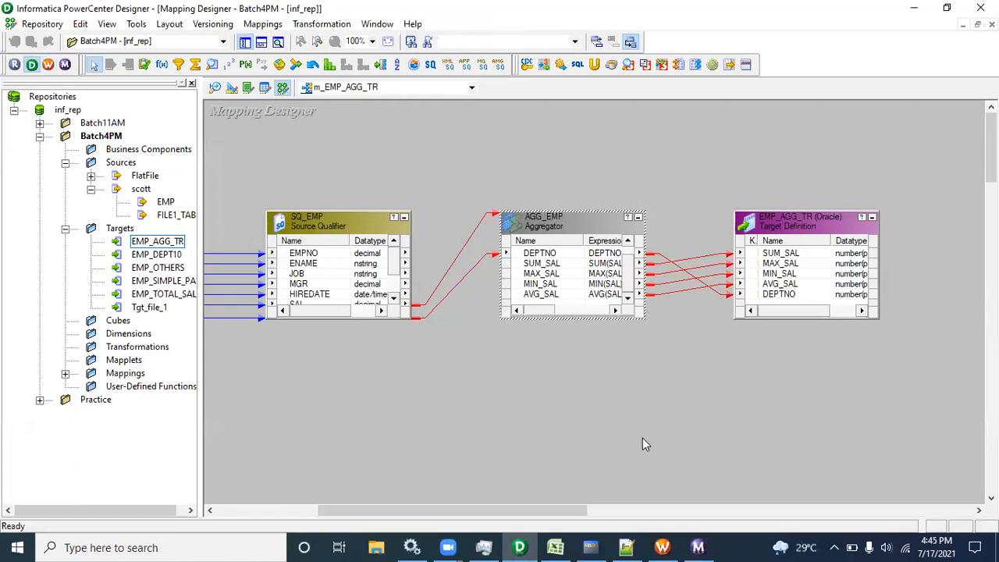
Switch to Workflow Monitor, then to the SQL Command Line and run the pending query for sum(sal) per deptno from emp
{"action": "left_click", "coordinate": [698, 547]}
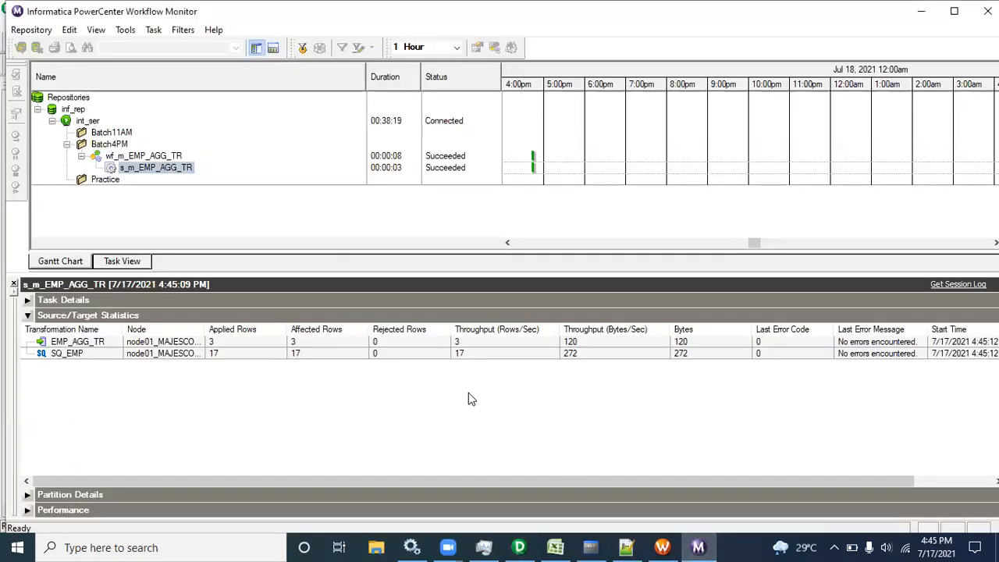
{"action": "left_click", "coordinate": [603, 546]}
{"action": "left_click", "coordinate": [441, 443]}
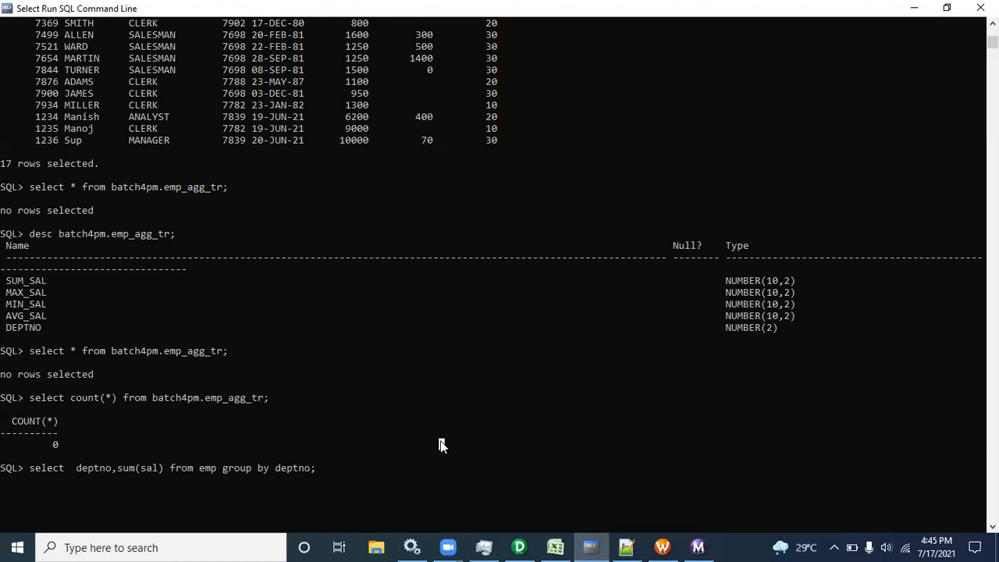
{"action": "key", "text": "Return"}
{"action": "key", "text": "Return"}
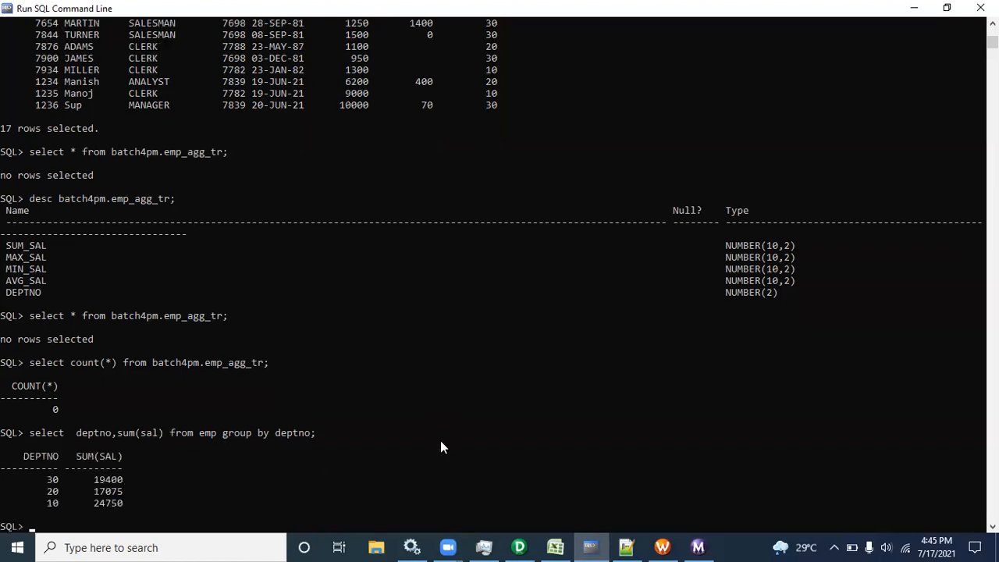
Recall the sum(sal) per deptno query and add max(sal), min(sal) and agg(sal) to its select list
{"action": "key", "text": "Up"}
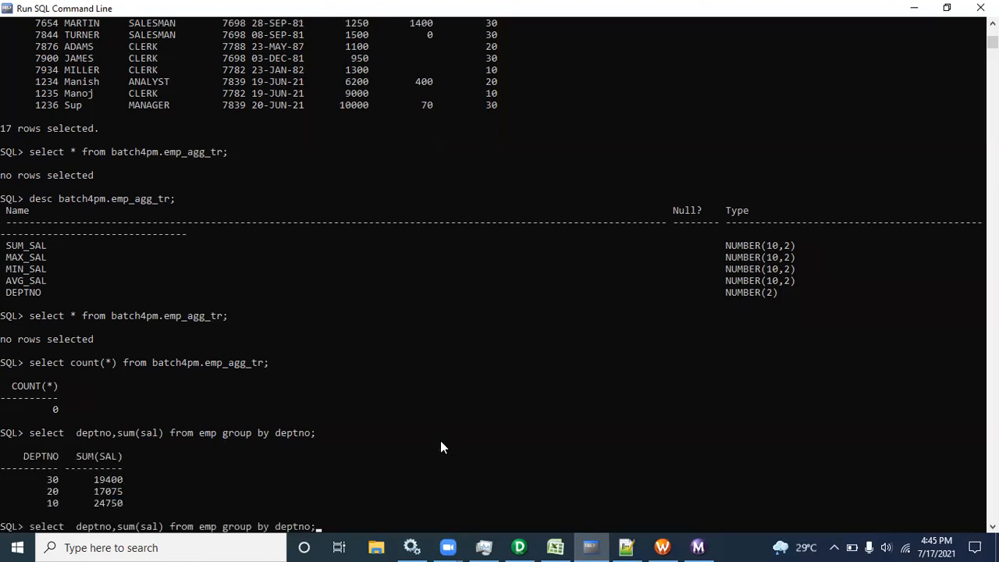
{"action": "key", "text": "Left"}
{"action": "key", "text": "Left"}
{"action": "key", "text": "Left"}
{"action": "key", "text": "Left"}
{"action": "key", "text": "Left"}
{"action": "key", "text": "Left"}
{"action": "key", "text": "Left"}
{"action": "key", "text": "Left"}
{"action": "key", "text": "Left"}
{"action": "key", "text": "Left"}
{"action": "key", "text": "Left"}
{"action": "key", "text": "Left"}
{"action": "key", "text": "Left"}
{"action": "key", "text": "Left"}
{"action": "key", "text": "Left"}
{"action": "key", "text": "Left"}
{"action": "key", "text": "Left"}
{"action": "key", "text": "Left"}
{"action": "key", "text": "Left"}
{"action": "key", "text": "Left"}
{"action": "type", "text": ",max"}
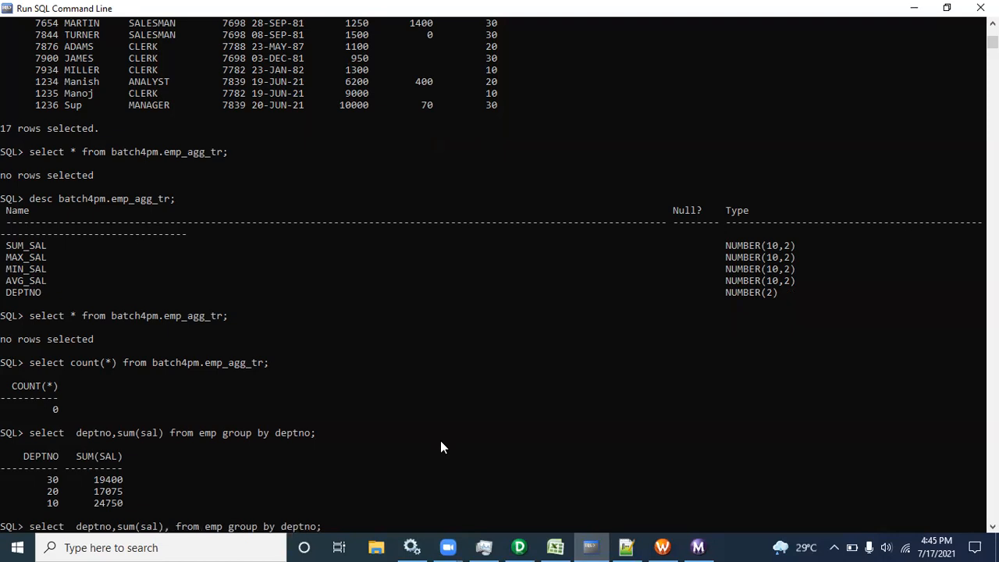
{"action": "type", "text": "(sal"}
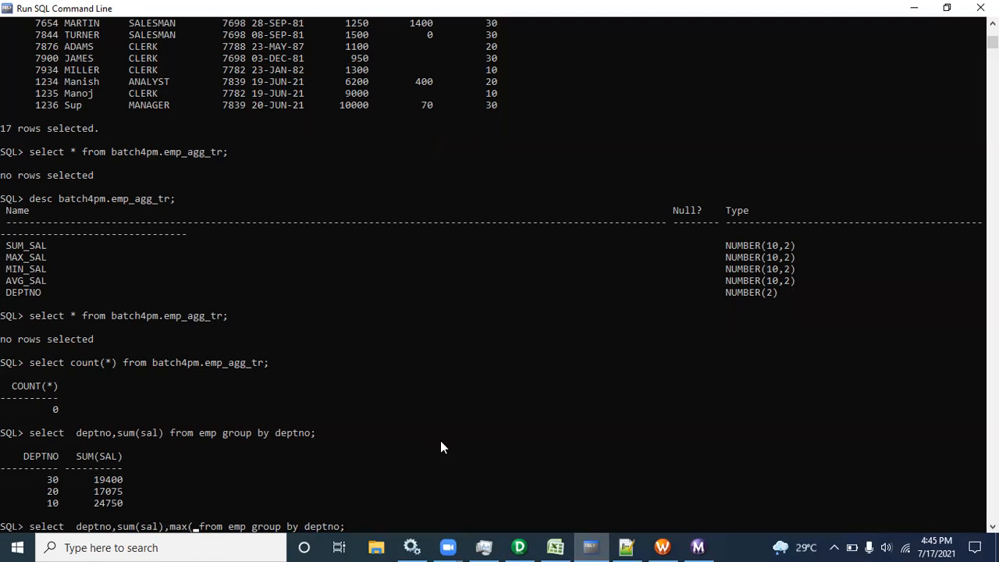
{"action": "type", "text": "),"}
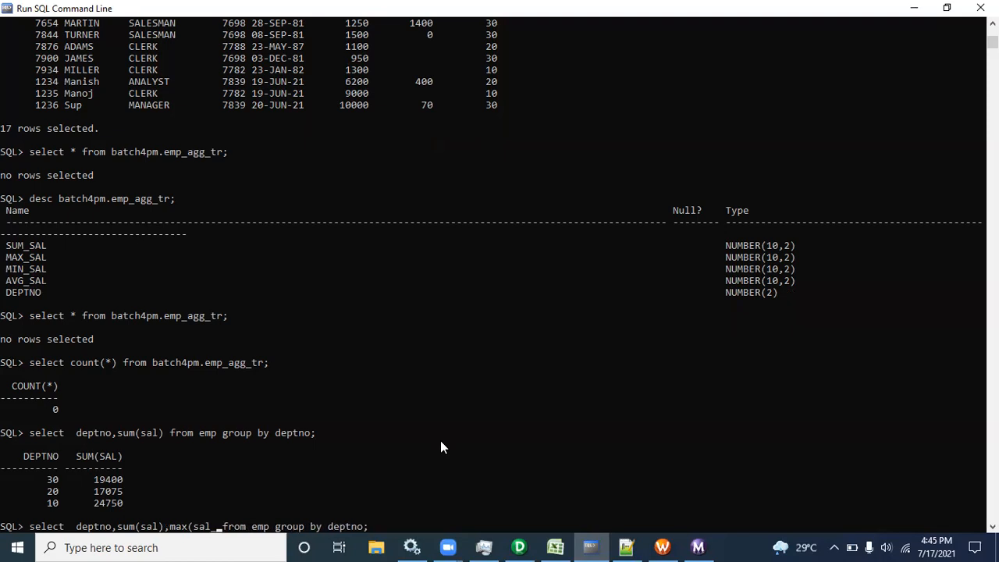
{"action": "type", "text": "min(sal"}
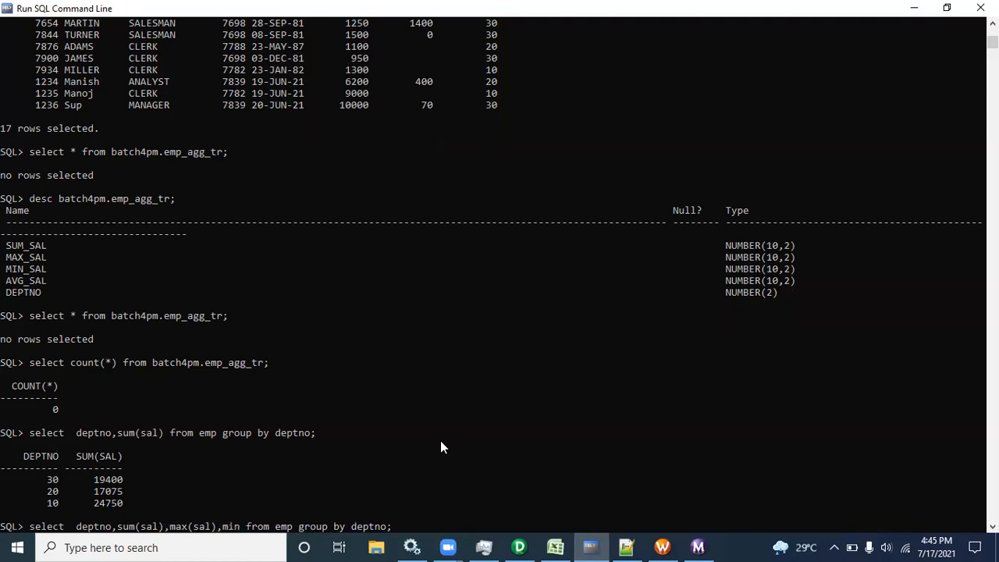
{"action": "type", "text": ") "}
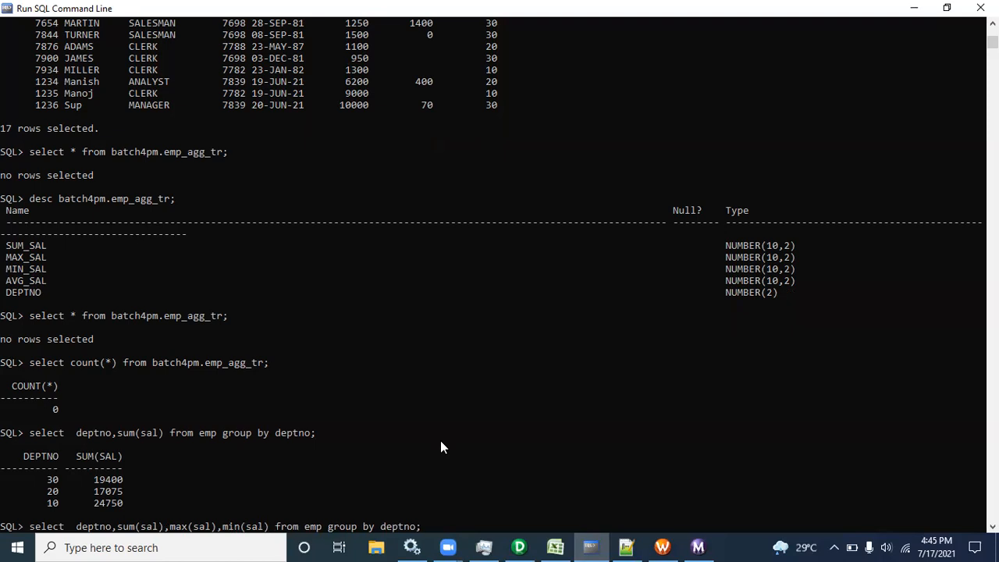
{"action": "type", "text": ",agg"}
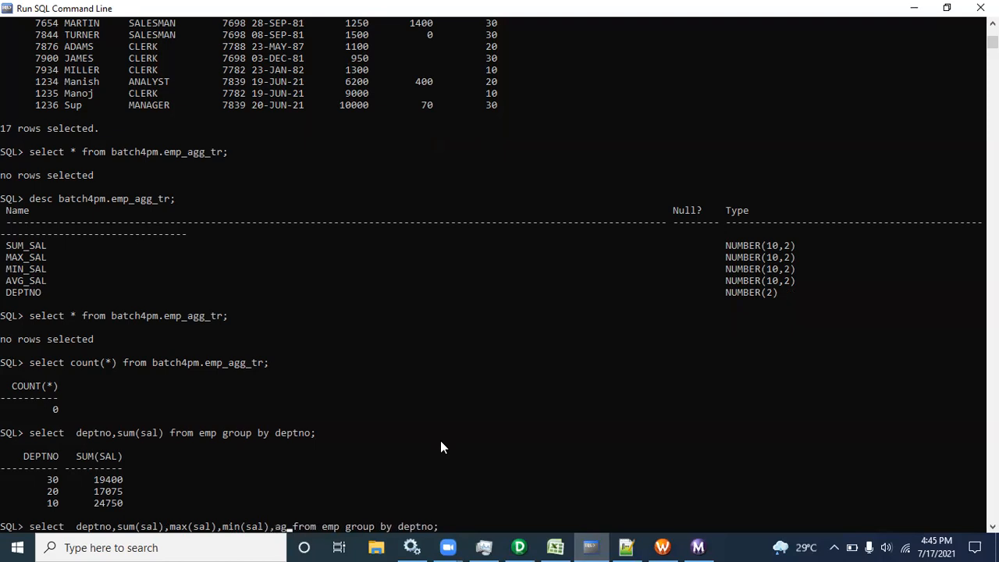
{"action": "type", "text": "(sal)"}
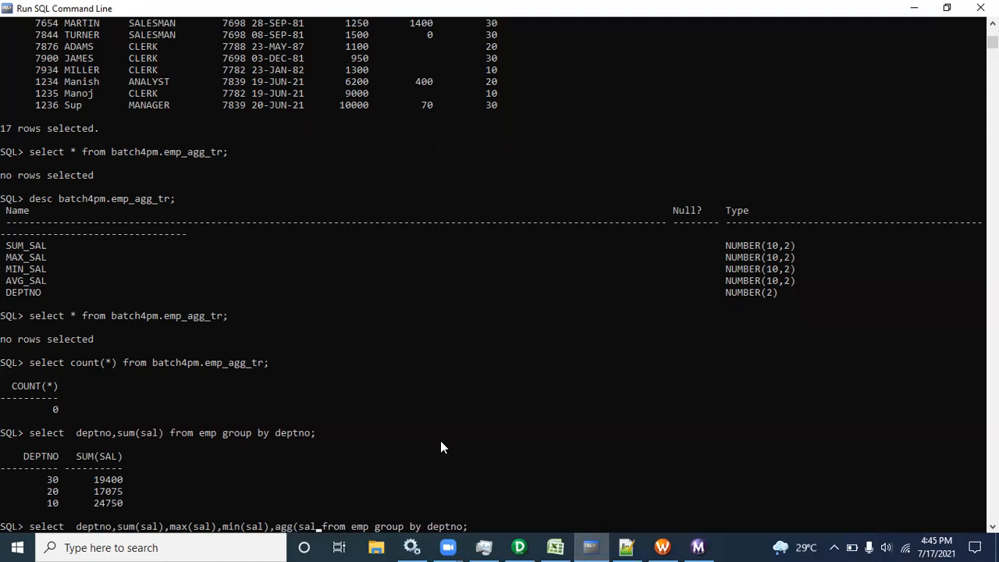
Give the agg(sal) column the alias "as agg_sal" in the query
{"action": "type", "text": " _agg"}
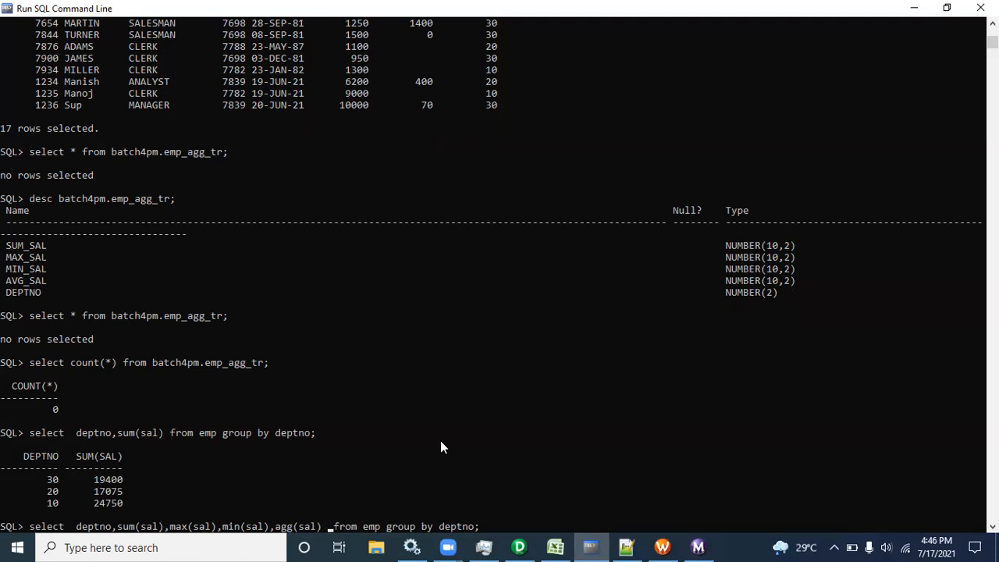
{"action": "type", "text": "_sal"}
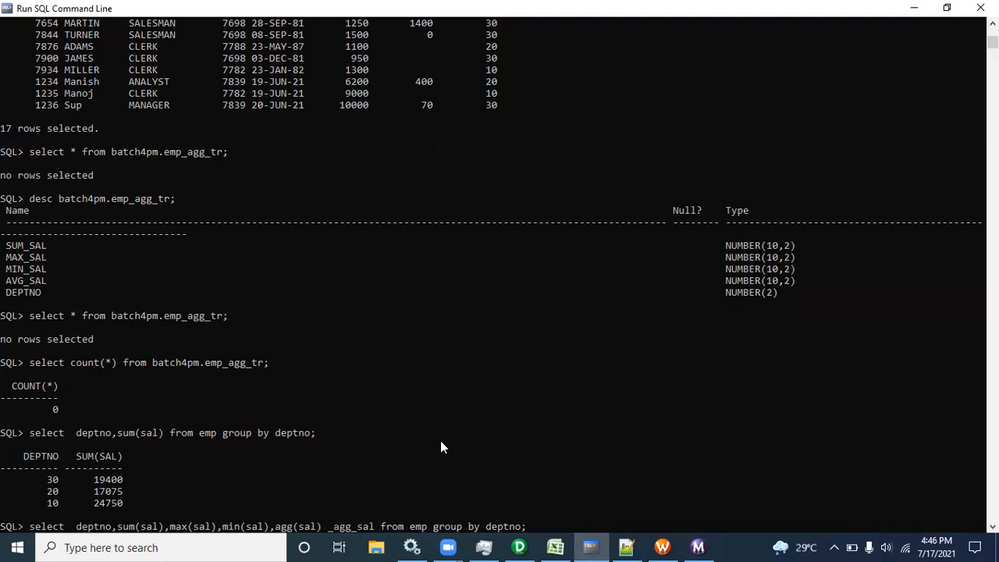
{"action": "key", "text": "Left"}
{"action": "key", "text": "Left"}
{"action": "key", "text": "Left"}
{"action": "key", "text": "Left"}
{"action": "key", "text": "Left"}
{"action": "key", "text": "Left"}
{"action": "key", "text": "Left"}
{"action": "key", "text": "Left"}
{"action": "key", "text": "BackSpace"}
{"action": "type", "text": "as"}
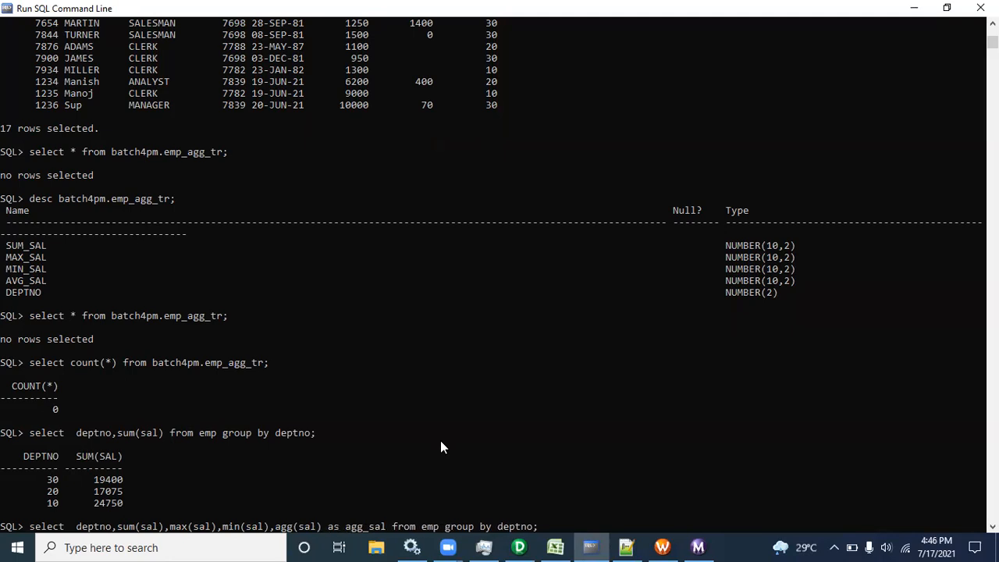
Give the min(sal) column the alias "as min_sal" in the query
{"action": "key", "text": "Left"}
{"action": "key", "text": "Left"}
{"action": "key", "text": "Left"}
{"action": "key", "text": "Left"}
{"action": "key", "text": "Left"}
{"action": "key", "text": "Left"}
{"action": "key", "text": "Left"}
{"action": "key", "text": "Left"}
{"action": "key", "text": "Left"}
{"action": "key", "text": "Left"}
{"action": "key", "text": "Left"}
{"action": "key", "text": "Left"}
{"action": "key", "text": "Left"}
{"action": "type", "text": "as "}
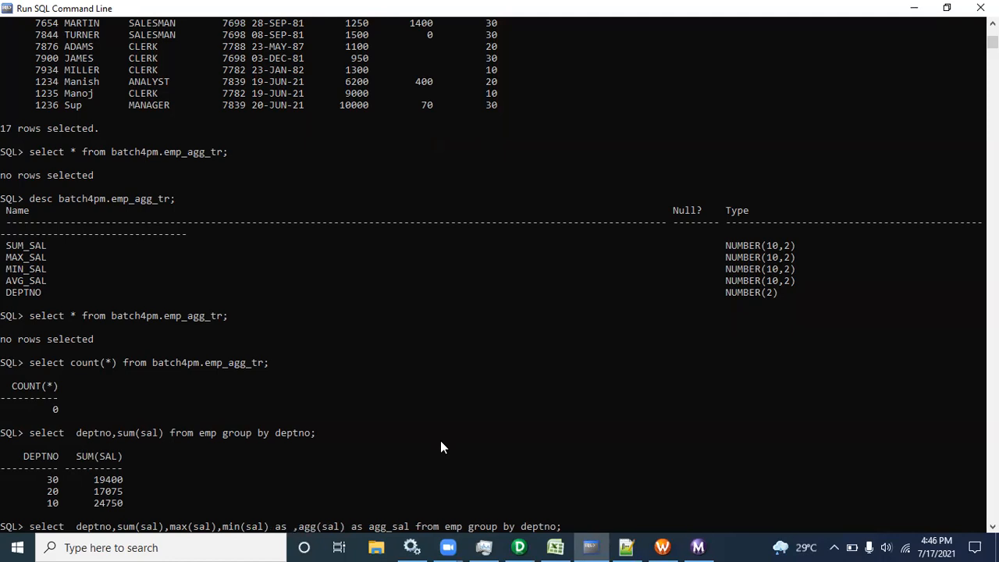
{"action": "type", "text": "min_sal"}
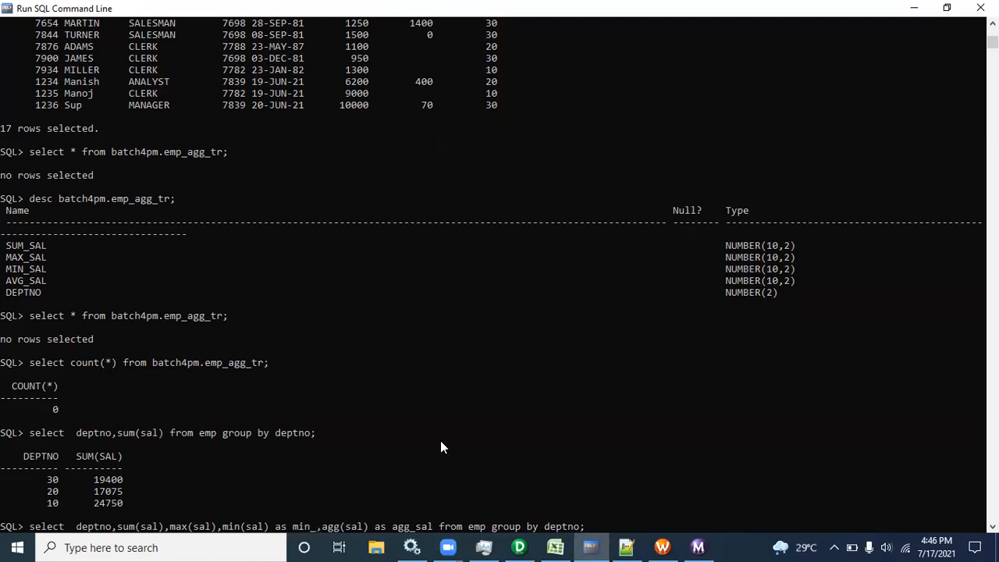
Give the max(sal) column the alias "as max_sal" in the query
{"action": "key", "text": "Left"}
{"action": "key", "text": "Left"}
{"action": "key", "text": "Left"}
{"action": "key", "text": "Left"}
{"action": "key", "text": "Left"}
{"action": "key", "text": "Left"}
{"action": "key", "text": "Left"}
{"action": "key", "text": "Left"}
{"action": "key", "text": "Left"}
{"action": "key", "text": "Left"}
{"action": "key", "text": "Left"}
{"action": "key", "text": "Left"}
{"action": "key", "text": "Left"}
{"action": "key", "text": "Left"}
{"action": "key", "text": "Left"}
{"action": "key", "text": "Left"}
{"action": "key", "text": "Left"}
{"action": "key", "text": "Left"}
{"action": "key", "text": "Left"}
{"action": "key", "text": "Left"}
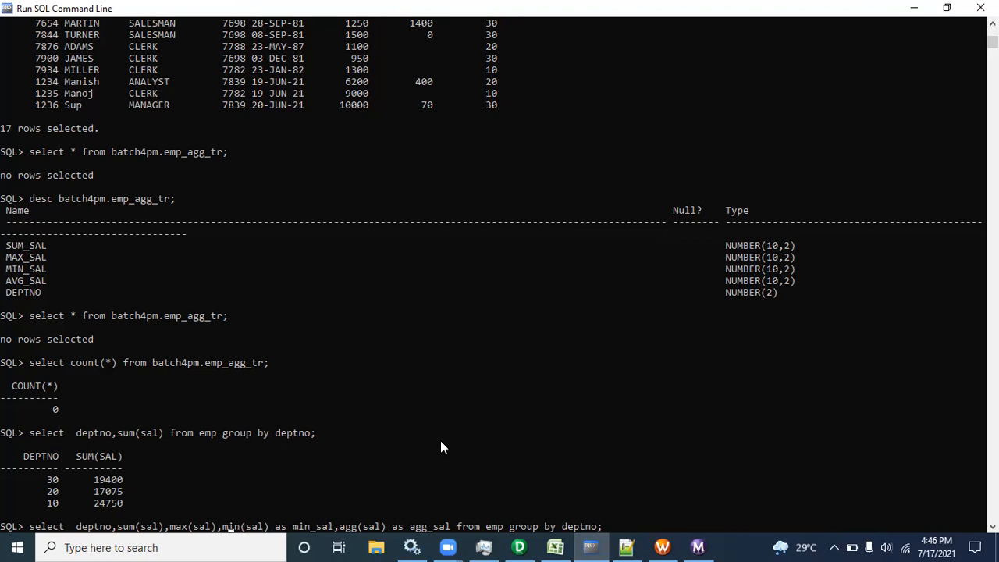
{"action": "type", "text": "as ma"}
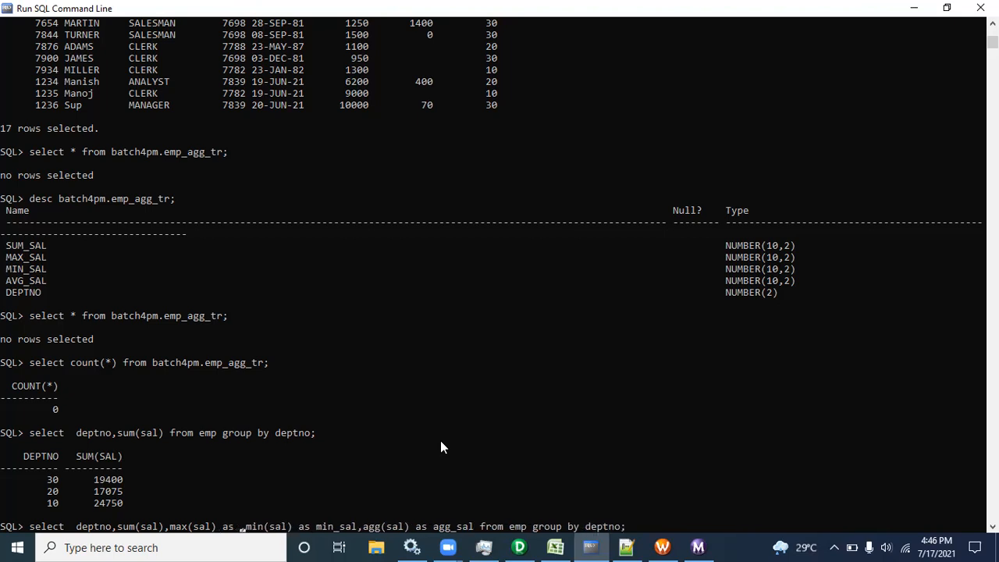
{"action": "type", "text": "x_sal"}
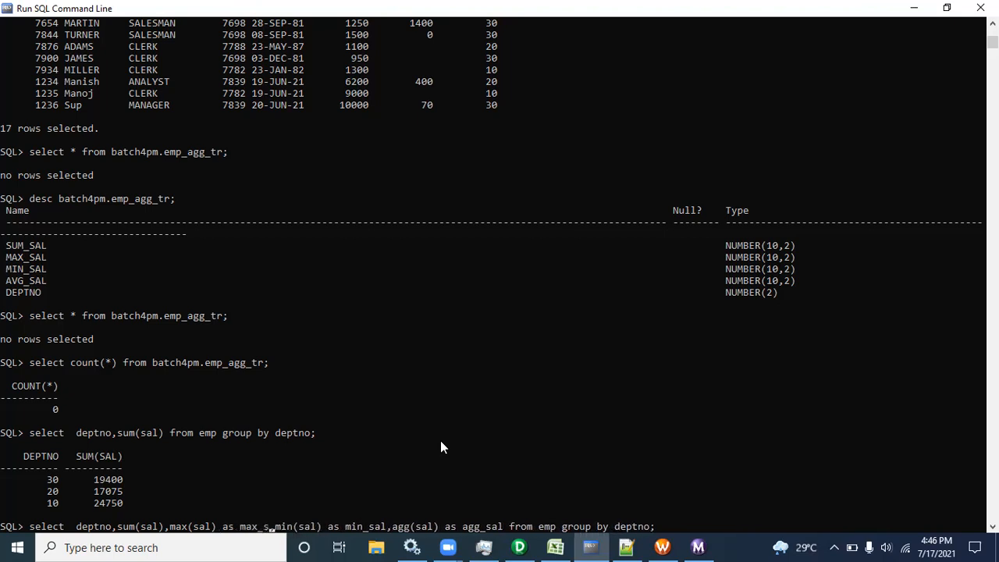
Give the sum(sal) column the alias "as sum_sal" and run the query
{"action": "key", "text": "Left"}
{"action": "key", "text": "Left"}
{"action": "key", "text": "Left"}
{"action": "key", "text": "Left"}
{"action": "key", "text": "Left"}
{"action": "type", "text": "as "}
{"action": "type", "text": "sum_sal"}
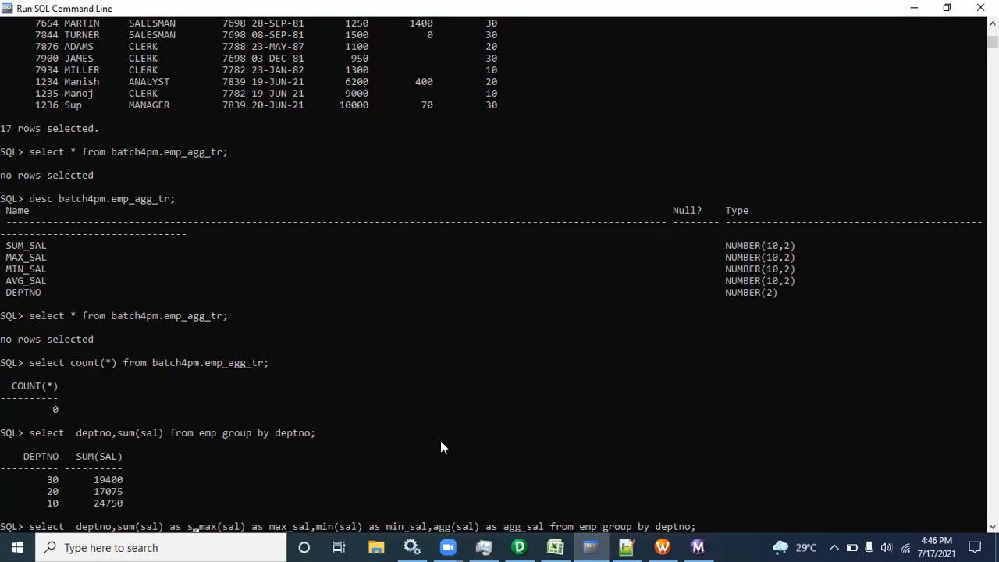
{"action": "key", "text": "Return"}
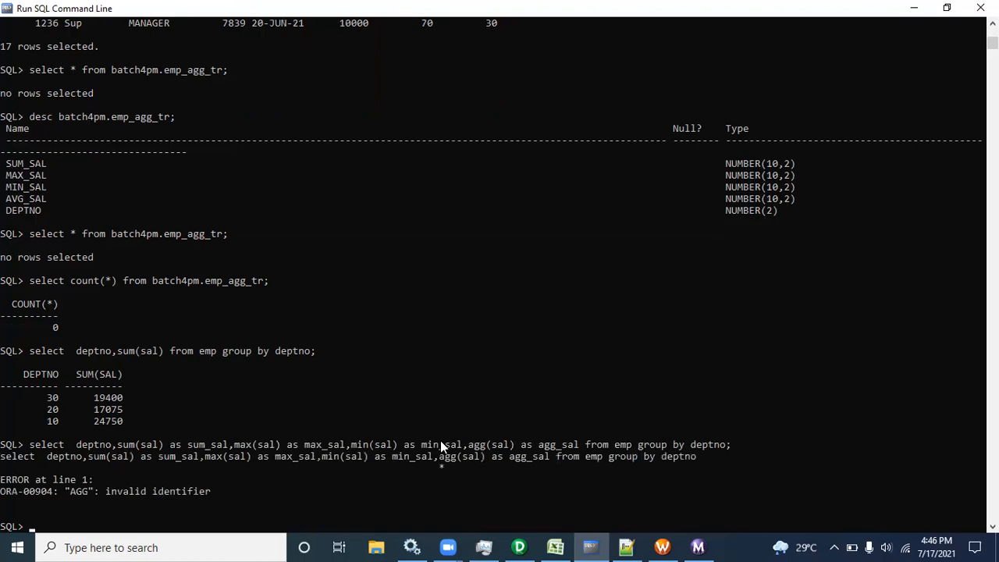
Recall the query, replace agg(sal) as agg_sal with avg(sal) as avg_sal, and run it
{"action": "key", "text": "Up"}
{"action": "key", "text": "Left"}
{"action": "key", "text": "Left"}
{"action": "key", "text": "Left"}
{"action": "key", "text": "Left"}
{"action": "key", "text": "Left"}
{"action": "key", "text": "Left"}
{"action": "key", "text": "Left"}
{"action": "key", "text": "Left"}
{"action": "key", "text": "Left"}
{"action": "key", "text": "Left"}
{"action": "key", "text": "Left"}
{"action": "key", "text": "Left"}
{"action": "key", "text": "Left"}
{"action": "key", "text": "Left"}
{"action": "key", "text": "Left"}
{"action": "key", "text": "Left"}
{"action": "key", "text": "Left"}
{"action": "key", "text": "Left"}
{"action": "key", "text": "Left"}
{"action": "key", "text": "Left"}
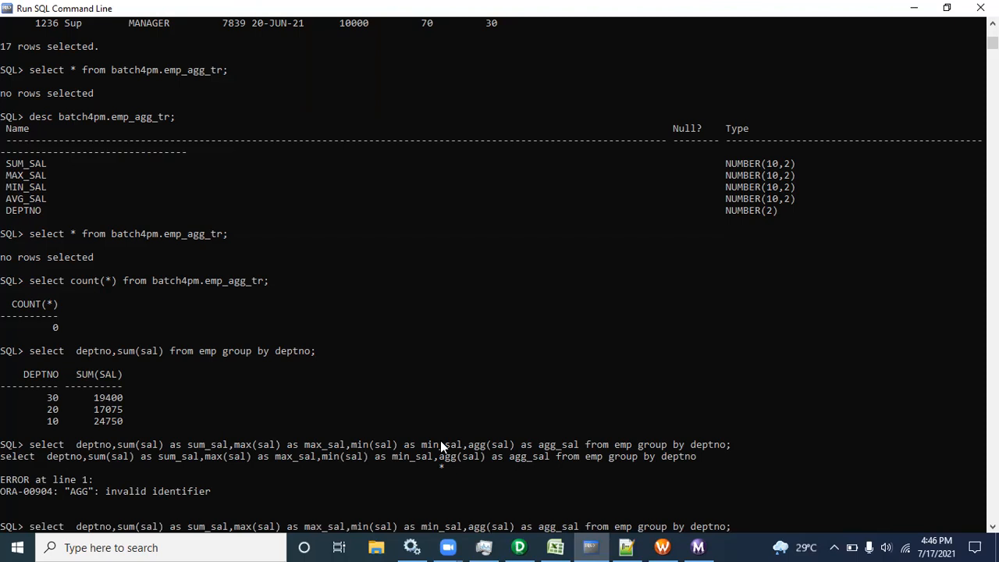
{"action": "key", "text": "Left"}
{"action": "key", "text": "Left"}
{"action": "key", "text": "Left"}
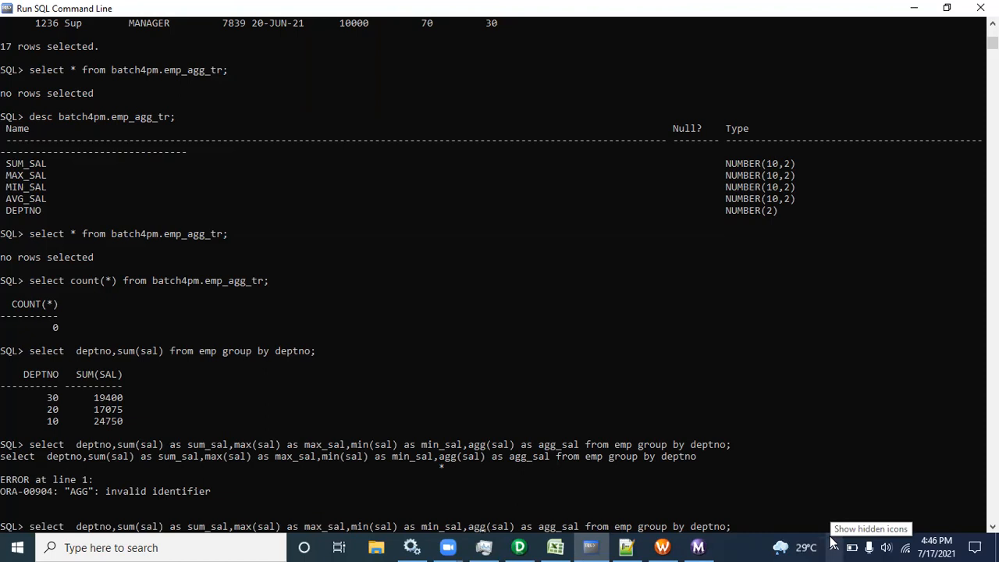
{"action": "key", "text": "BackSpace"}
{"action": "type", "text": "v"}
{"action": "key", "text": "Right"}
{"action": "key", "text": "Right"}
{"action": "key", "text": "Right"}
{"action": "key", "text": "BackSpace"}
{"action": "type", "text": "v"}
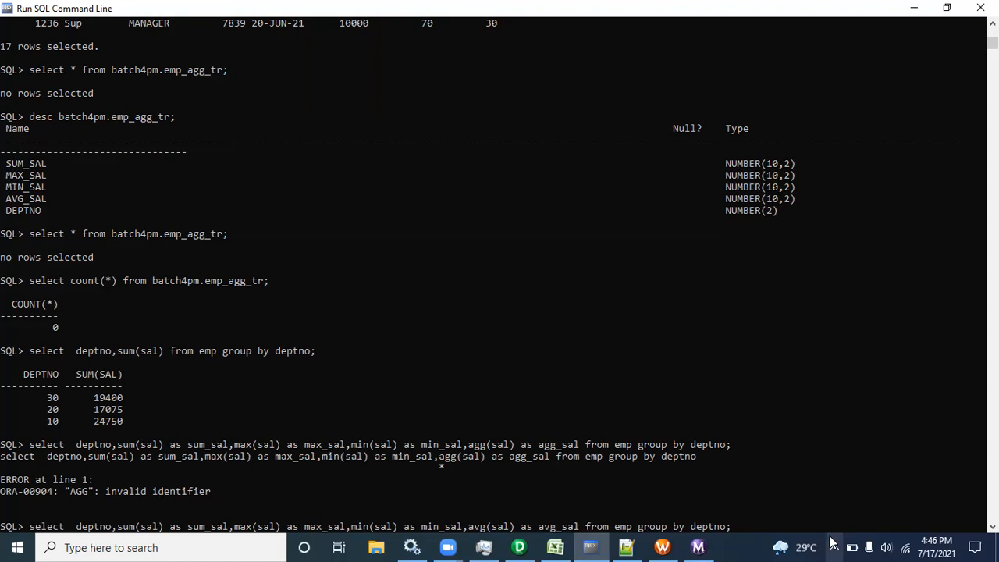
{"action": "key", "text": "Return"}
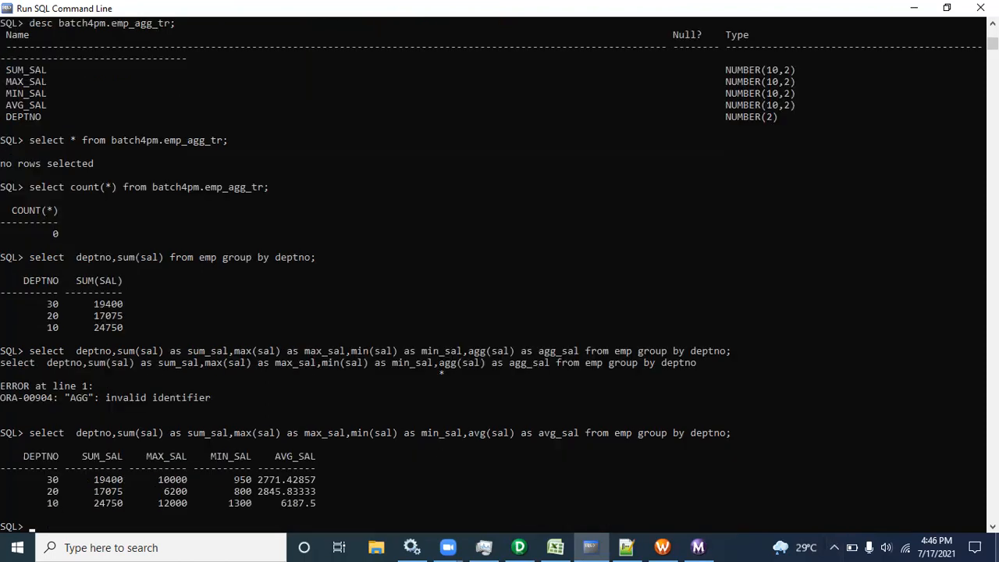
Query the loaded target with select * from batch4pm.emp_agg_tr;
{"action": "left_click", "coordinate": [993, 527]}
{"action": "scroll", "coordinate": [290, 483], "scroll_direction": "down", "scroll_amount": 4}
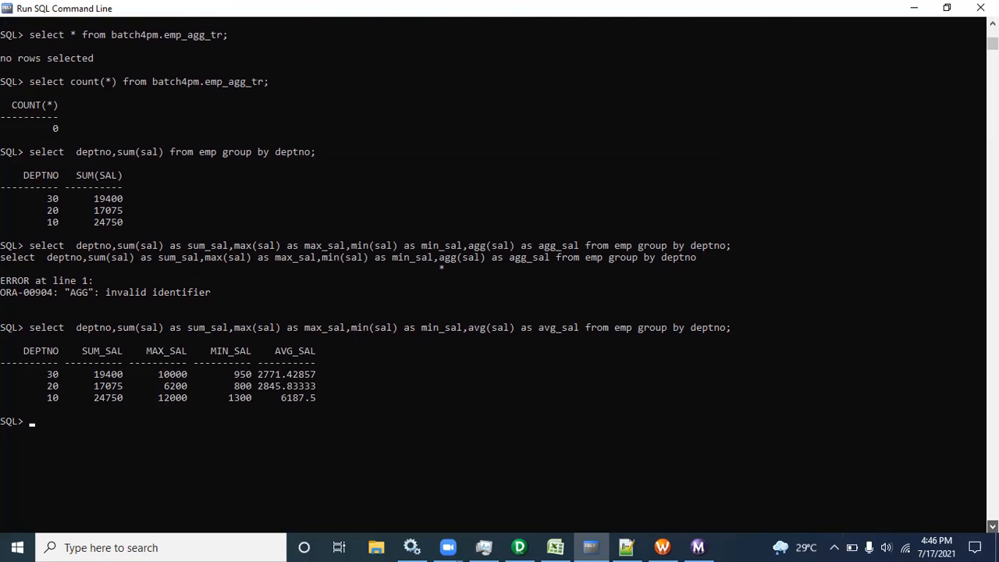
{"action": "type", "text": "select * from batch4pm.emp_agg_tr;"}
{"action": "key", "text": "Return"}
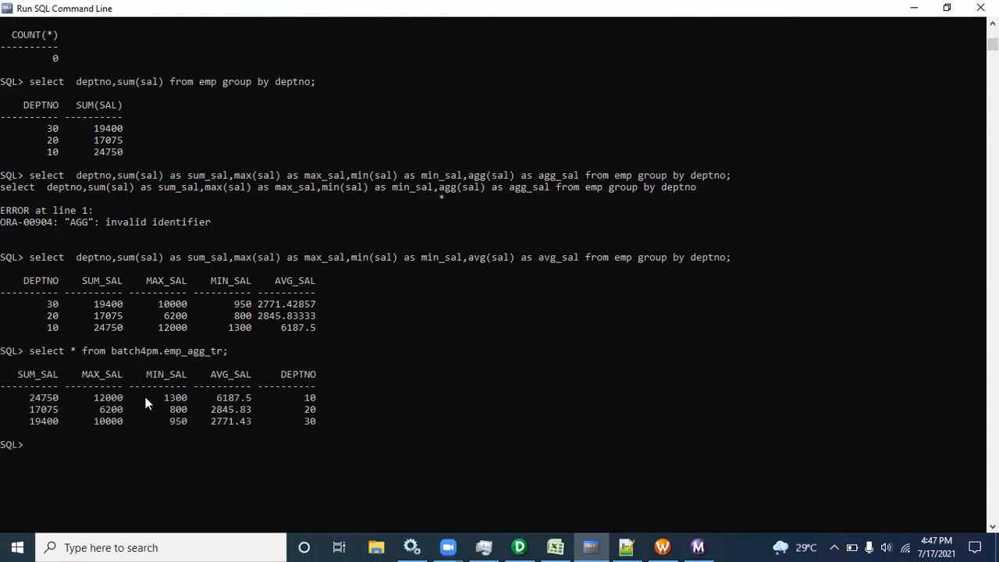
Compare the department 10 row of the emp_agg_tr output with the same department's row in the aggregate query output
{"action": "left_click_drag", "start_coordinate": [6, 293], "coordinate": [253, 356]}
{"action": "left_click_drag", "start_coordinate": [15, 397], "coordinate": [327, 400]}
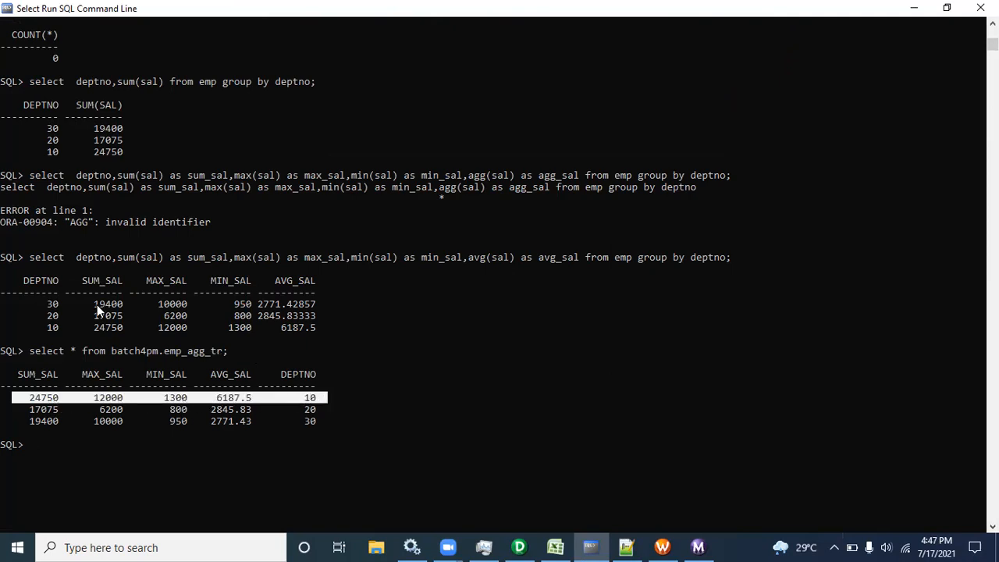
{"action": "left_click_drag", "start_coordinate": [8, 323], "coordinate": [267, 330]}
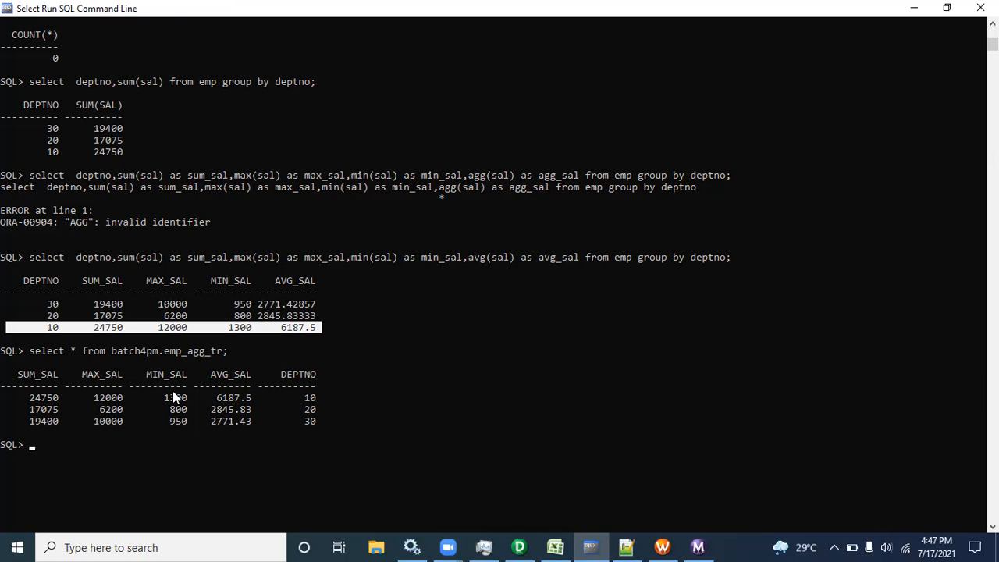
Try to rerun the earlier per-department aggregate query that uses agg(sal) as agg_sal
{"action": "left_click", "coordinate": [545, 28]}
{"action": "key", "text": "Up"}
{"action": "key", "text": "Up"}
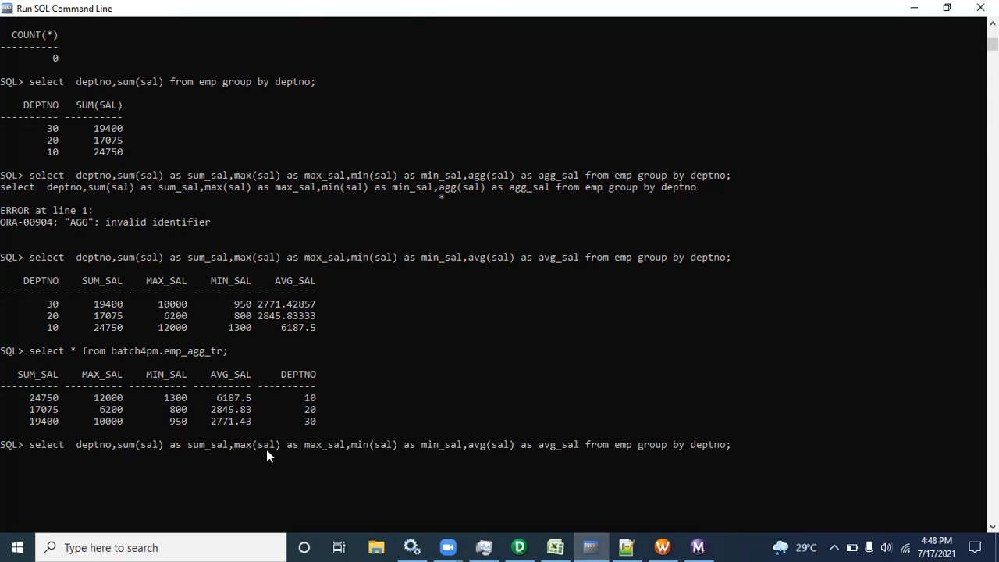
{"action": "key", "text": "Up"}
{"action": "key", "text": "Return"}
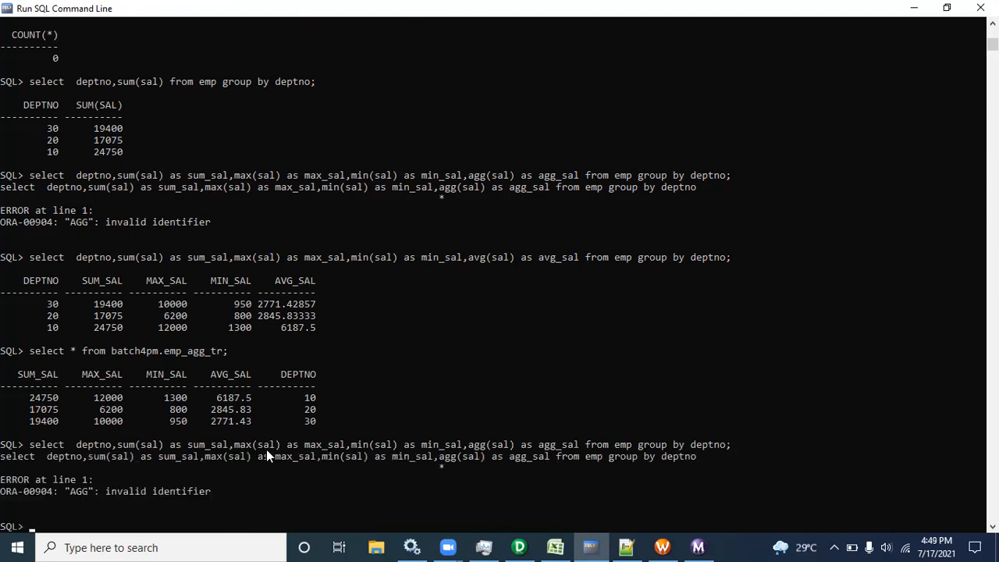
Rerun the per-department query with sum, max, min and avg(sal) as avg_sal from emp twice
{"action": "key", "text": "Up"}
{"action": "key", "text": "Down"}
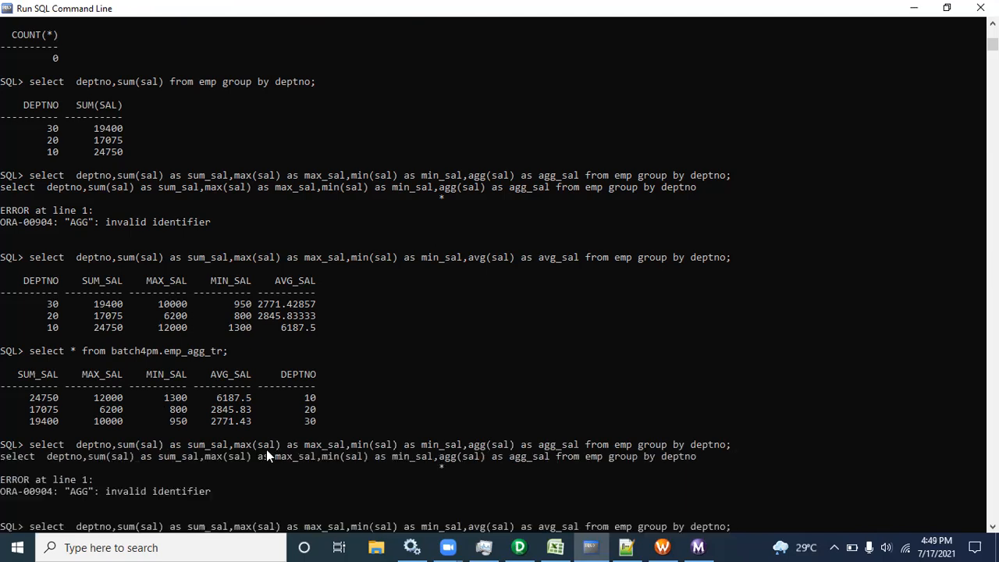
{"action": "key", "text": "Return"}
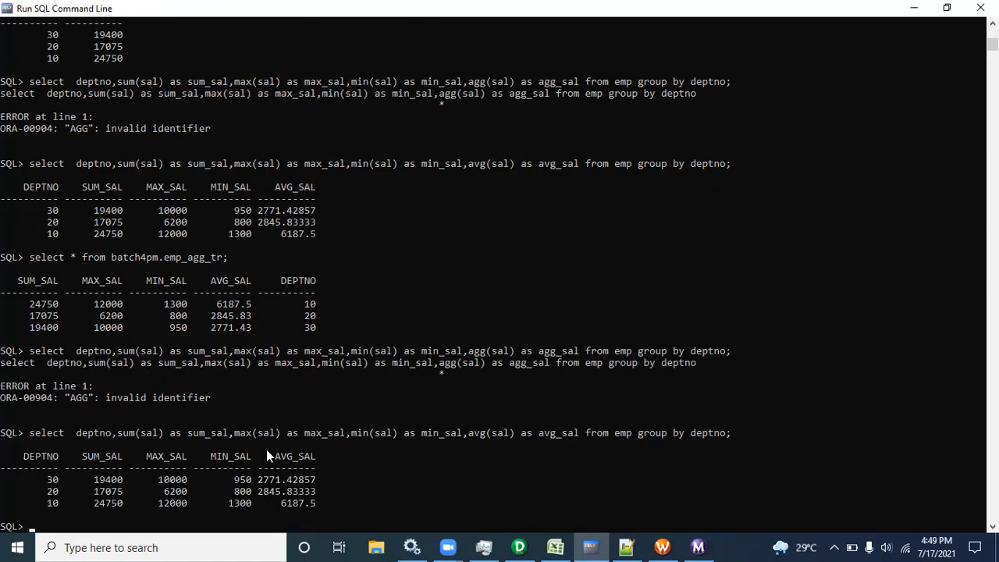
{"action": "key", "text": "Up"}
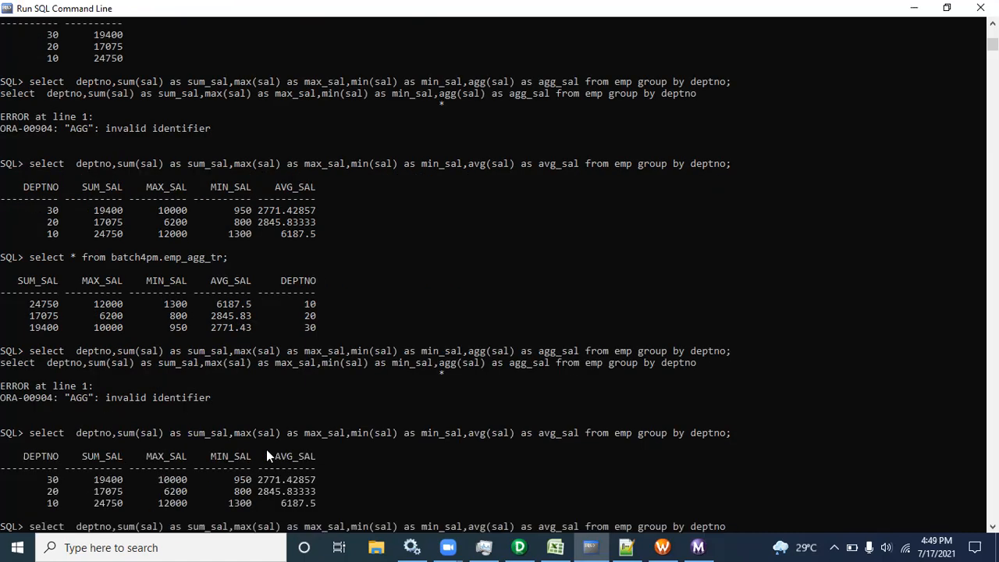
{"action": "key", "text": "Return"}
Browse the earlier SQL commands back to the aggregate query that uses agg(sal) as agg_sal
{"action": "key", "text": "Up"}
{"action": "key", "text": "Up"}
{"action": "key", "text": "Up"}
{"action": "key", "text": "Up"}
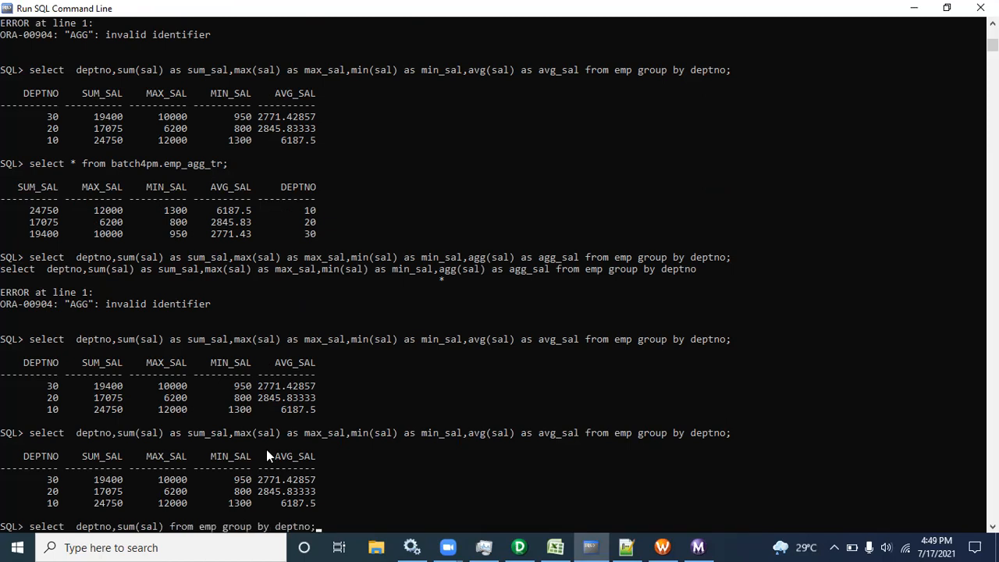
{"action": "key", "text": "Up"}
{"action": "key", "text": "Up"}
{"action": "key", "text": "Up"}
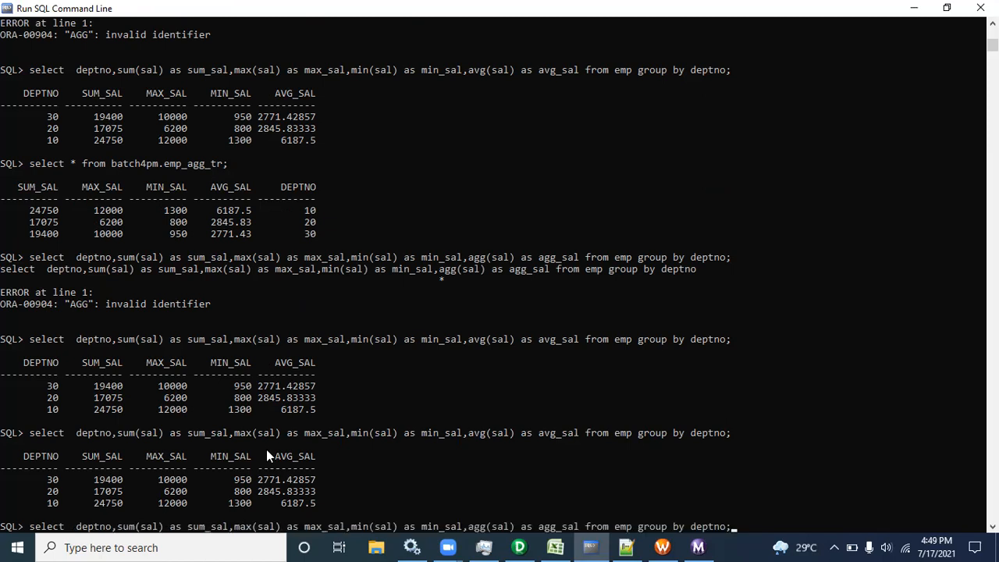